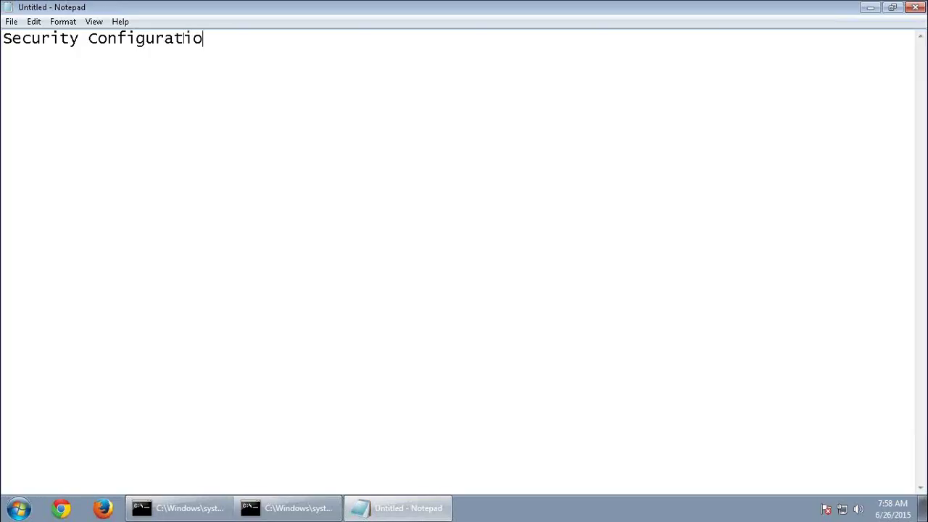
# Complete the 'Security Configuration' heading with a dashed underline in Notepad, then bring up Firefox.
pyautogui.write('n ')
pyautogui.write('------------------')
pyautogui.write('--')
pyautogui.write('--')
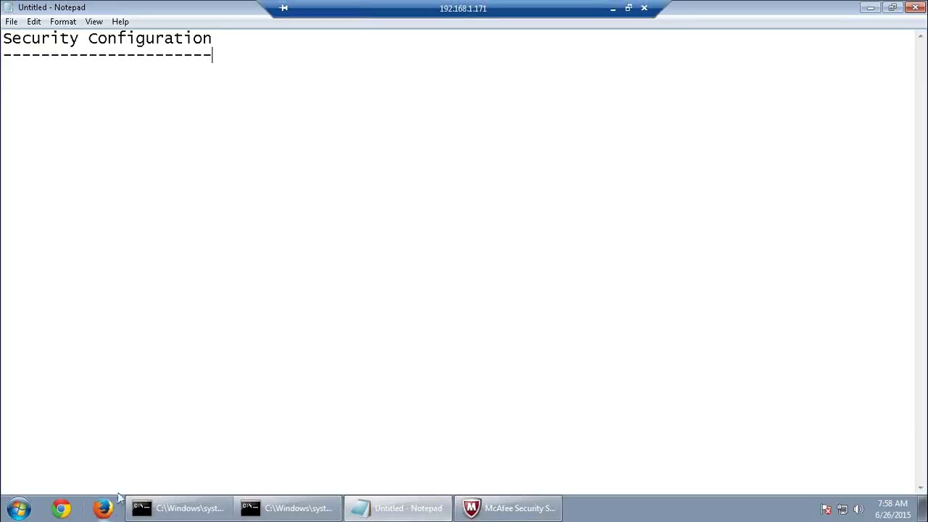
pyautogui.click(108, 510)
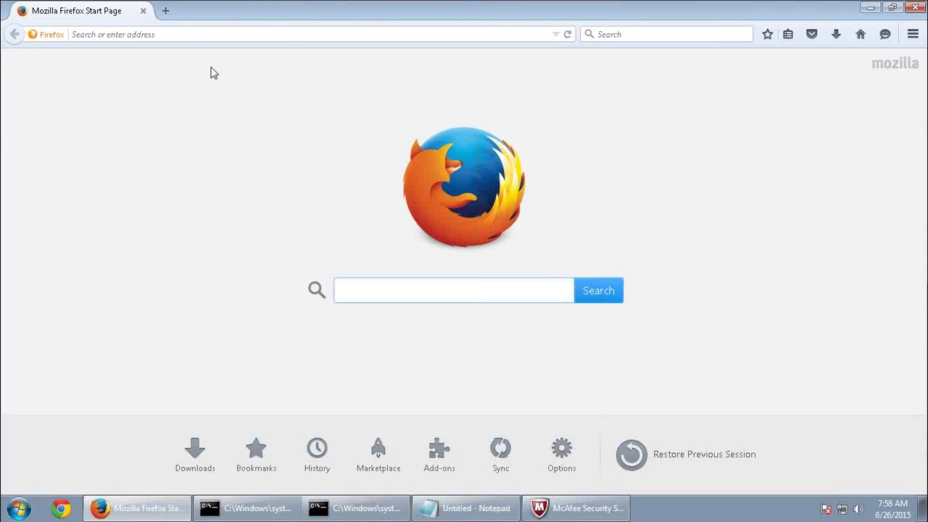
# Log in to the WebLogic console at databi01-pc:7001/console with the saved administrator account.
pyautogui.click(215, 32)
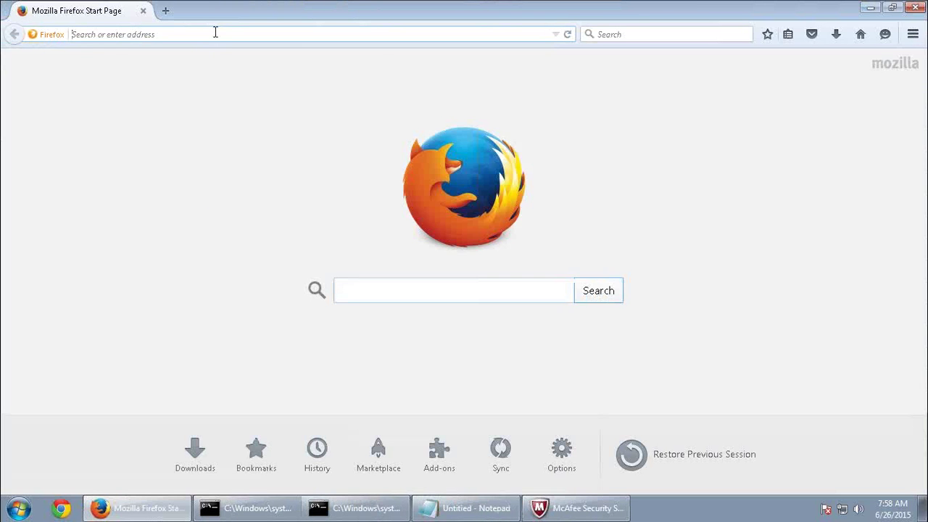
pyautogui.write('databi01-pc/')
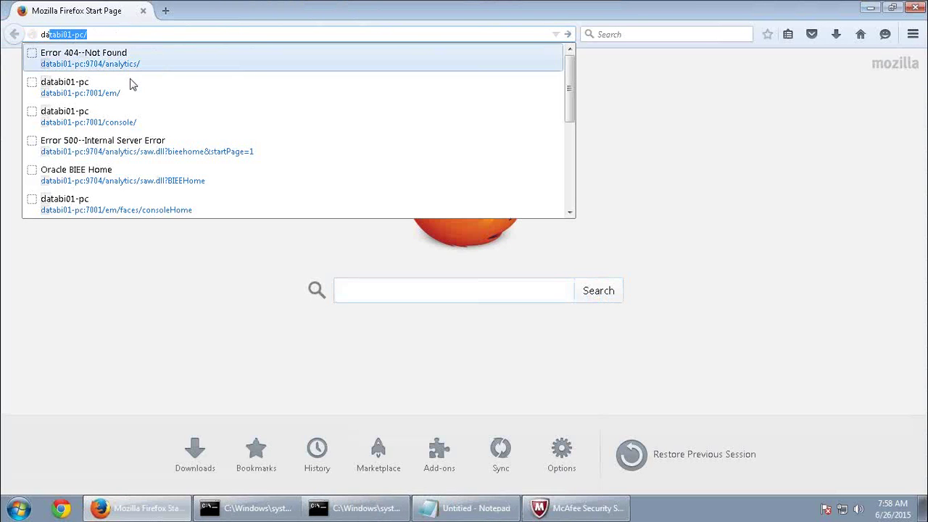
pyautogui.click(116, 128)
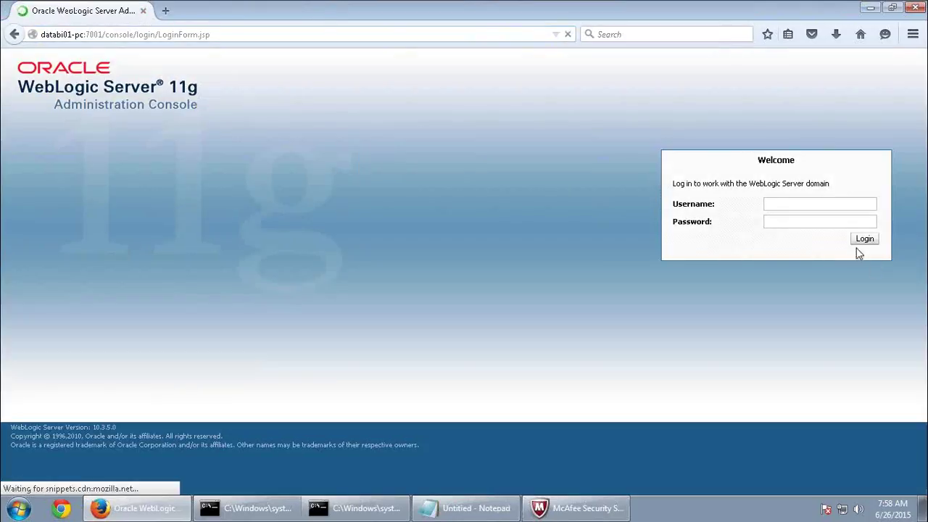
pyautogui.click(801, 203)
pyautogui.click(801, 203)
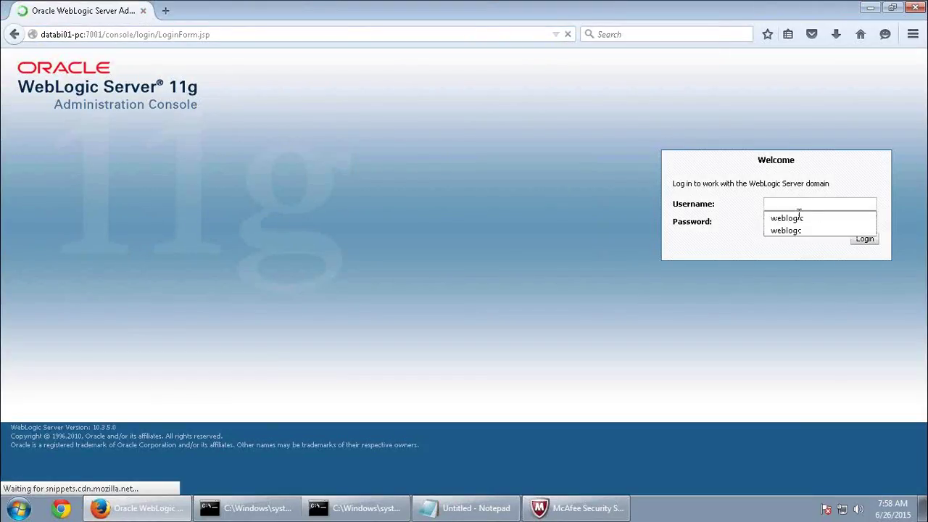
pyautogui.click(797, 218)
pyautogui.click(792, 225)
pyautogui.write('welcom')
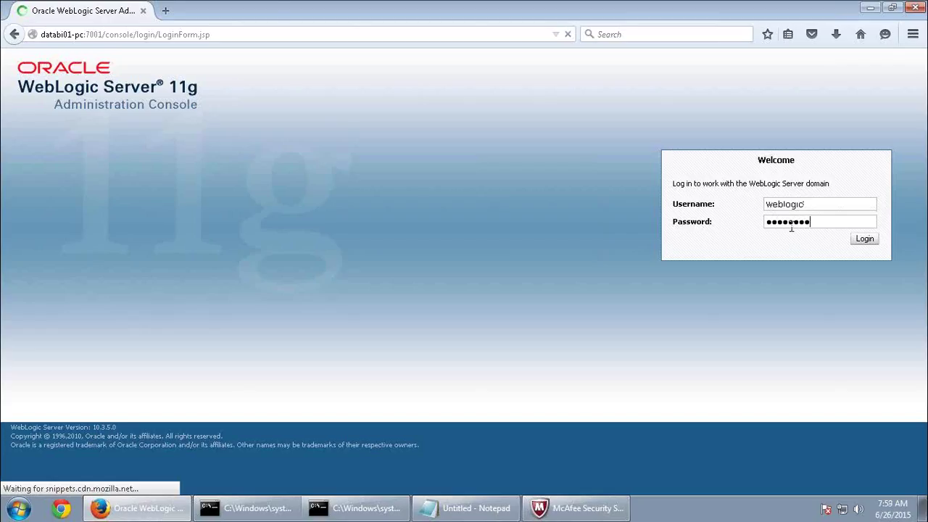
pyautogui.press('Return')
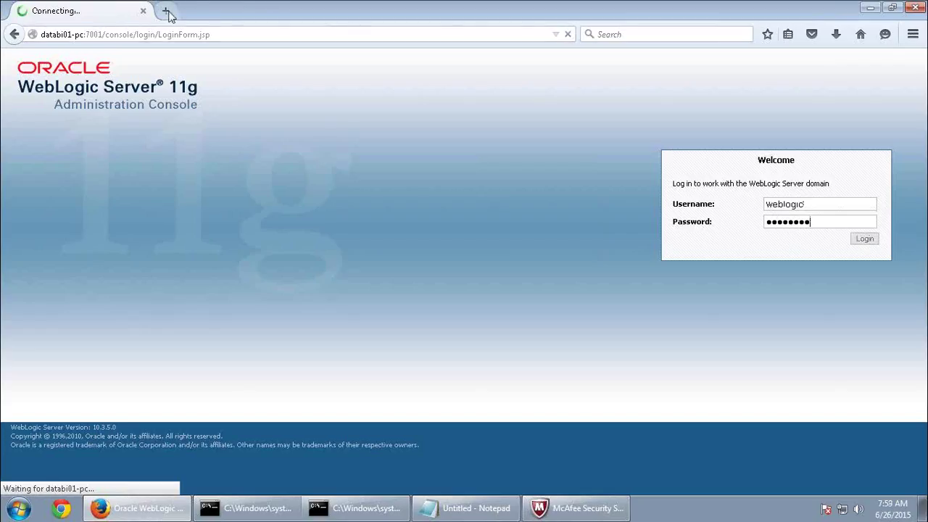
# Log in to Enterprise Manager (/em) in a second tab, then return to the console tab.
pyautogui.click(166, 12)
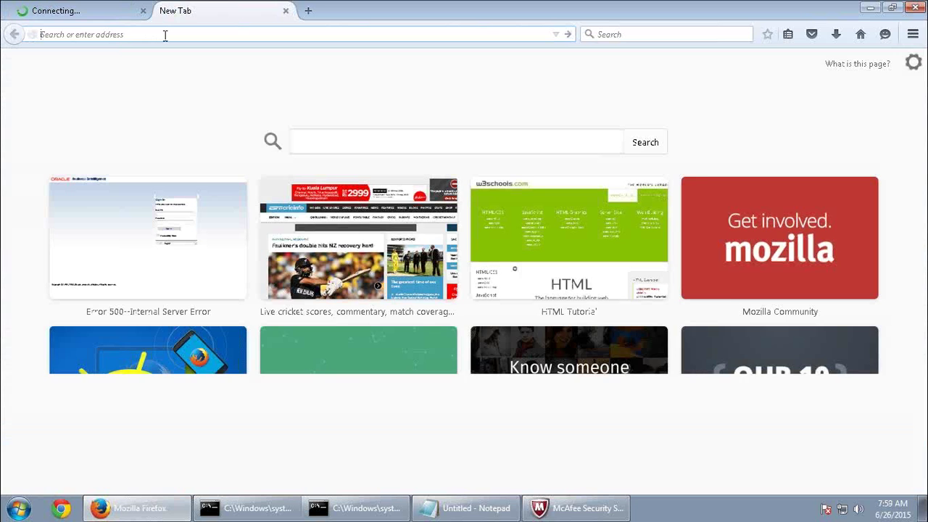
pyautogui.write('da')
pyautogui.click(121, 90)
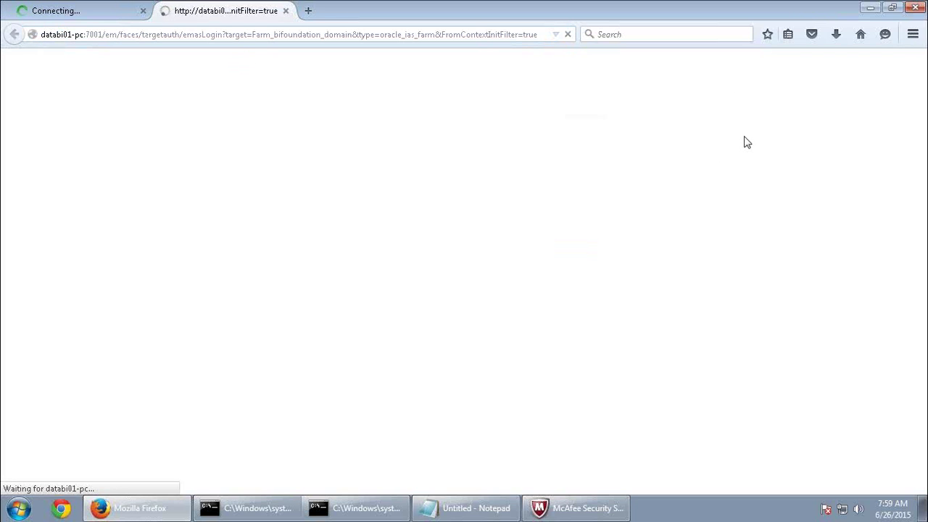
pyautogui.click(43, 16)
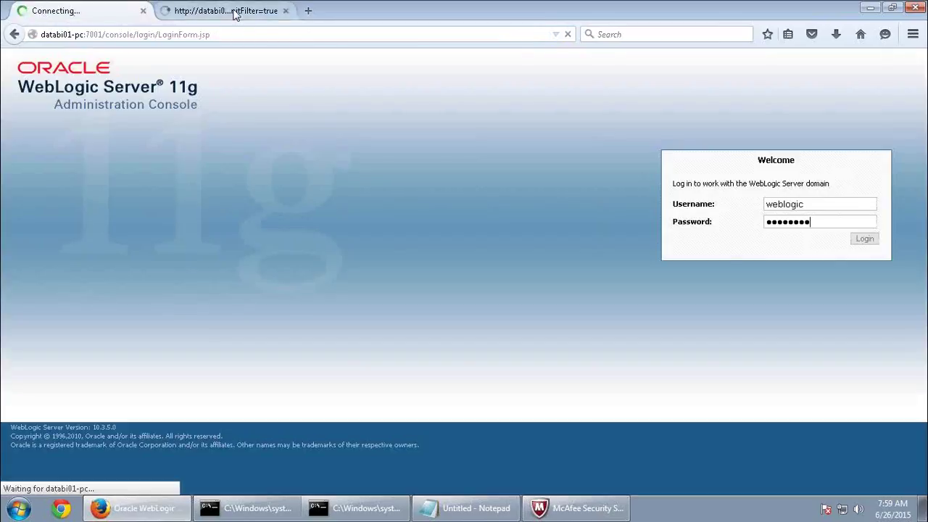
pyautogui.click(235, 12)
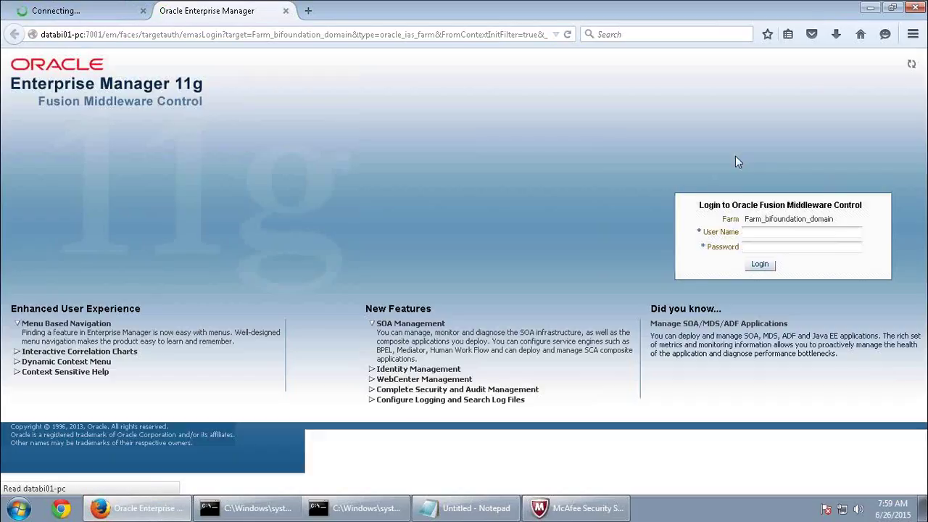
pyautogui.click(758, 233)
pyautogui.click(760, 245)
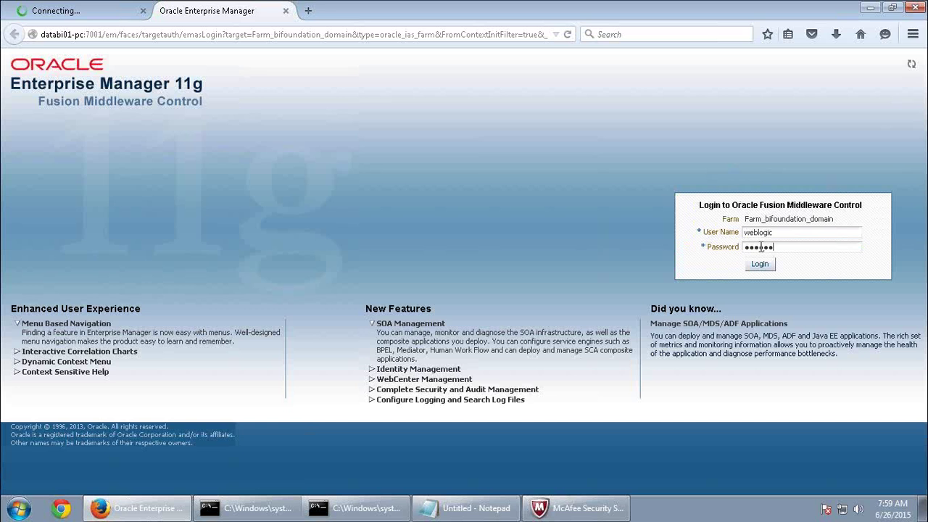
pyautogui.press('Return')
pyautogui.click(70, 11)
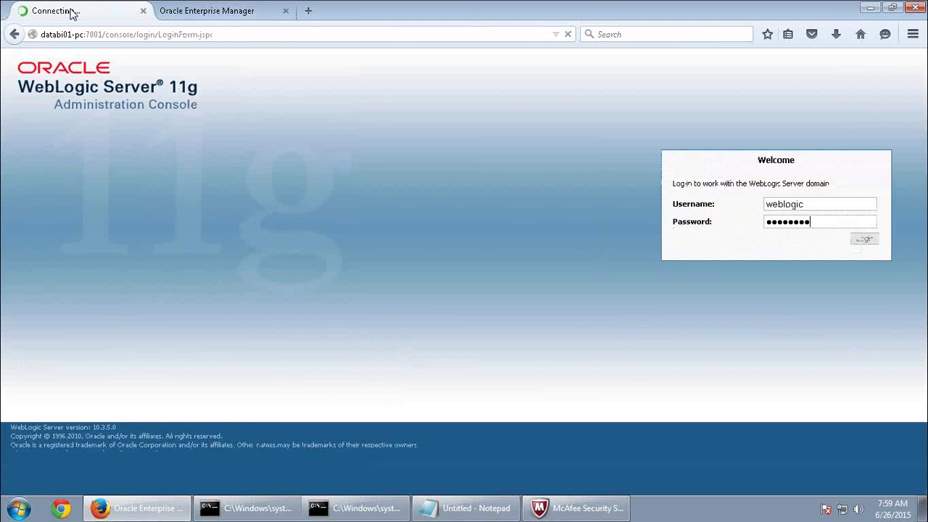
pyautogui.click(212, 15)
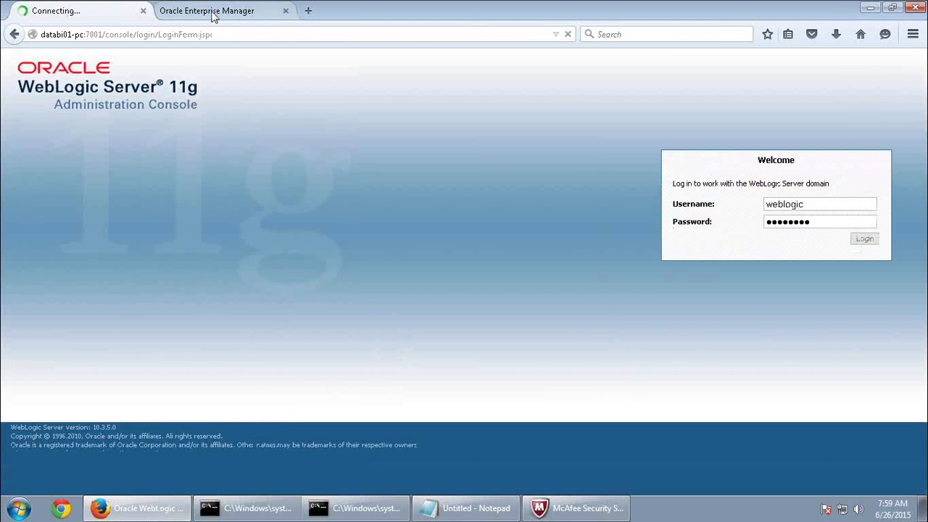
pyautogui.click(85, 13)
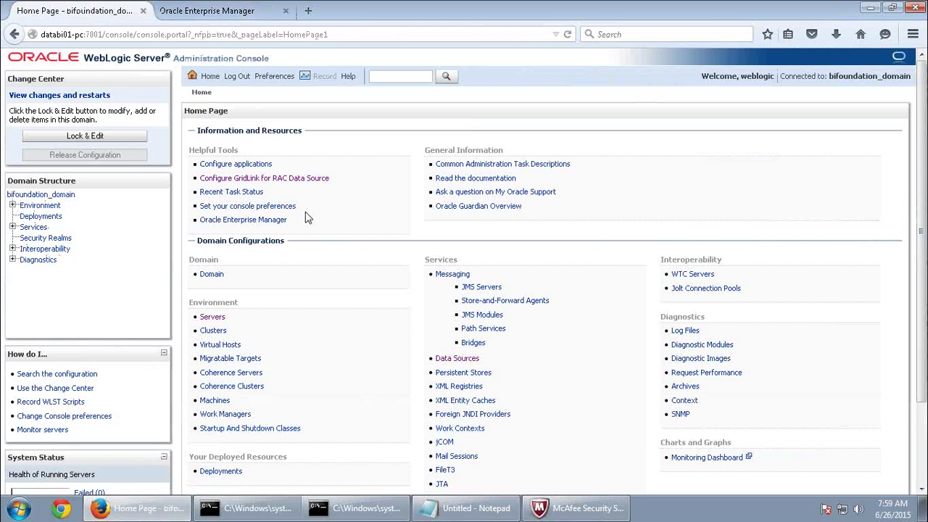
# Go to Security Realms > myrealm > Users and Groups to list its 7 users.
pyautogui.click(279, 219)
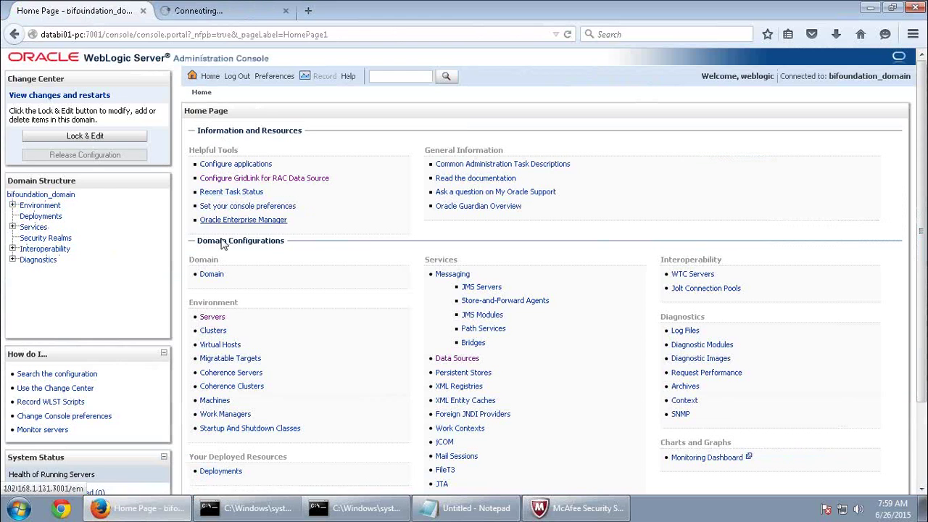
pyautogui.click(63, 239)
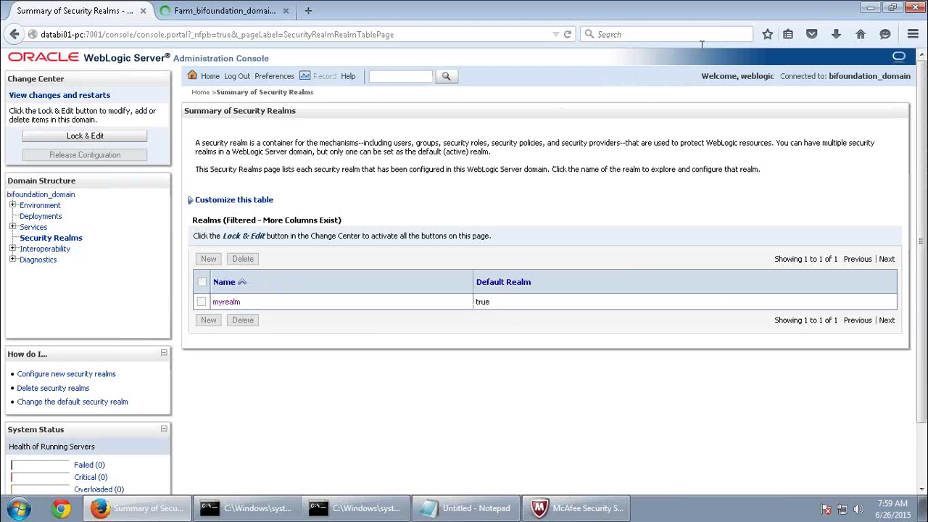
pyautogui.click(235, 308)
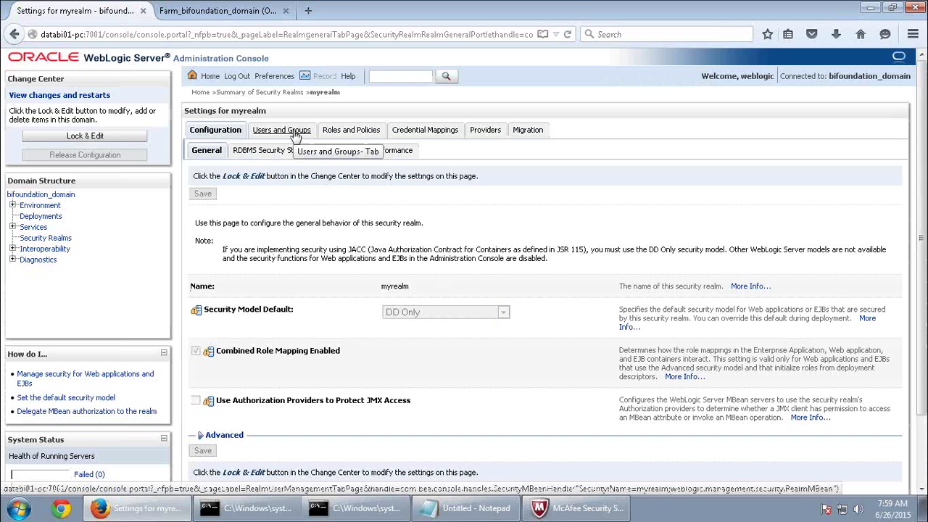
pyautogui.click(295, 137)
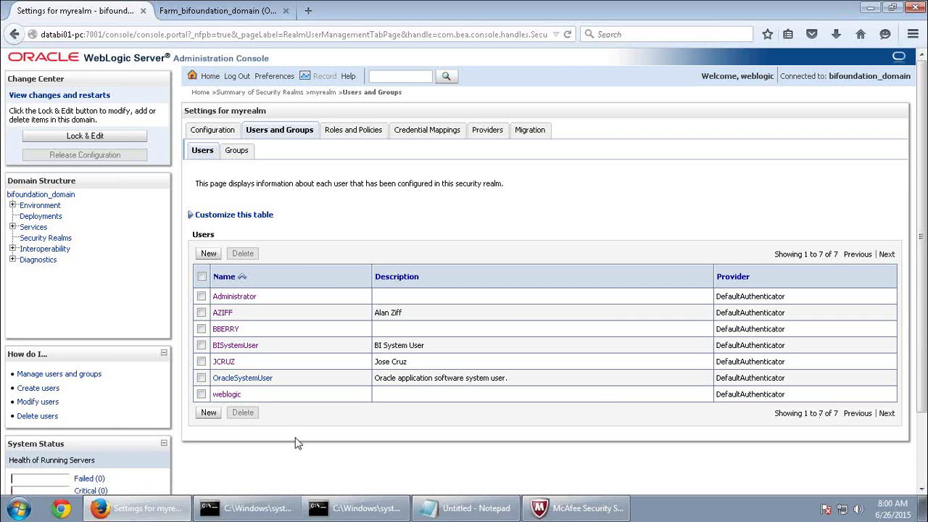
# Delete two users from myrealm, leaving five, and list the realm's 14 groups.
pyautogui.moveTo(450, 518)
pyautogui.click(203, 362)
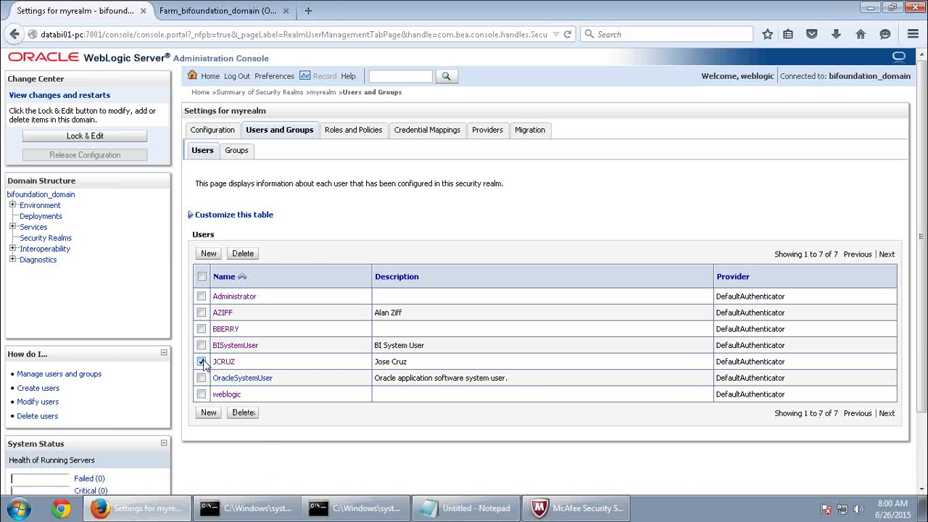
pyautogui.click(201, 312)
pyautogui.click(243, 412)
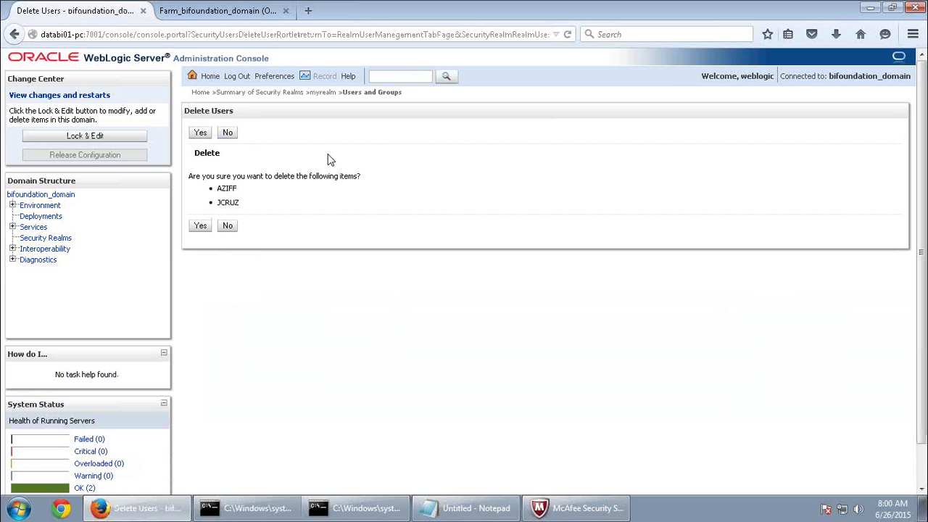
pyautogui.click(201, 225)
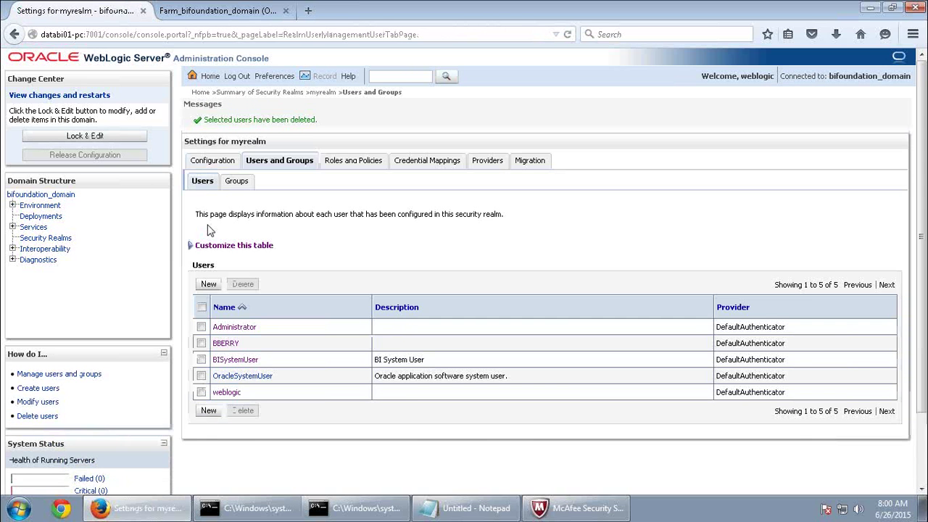
pyautogui.click(237, 183)
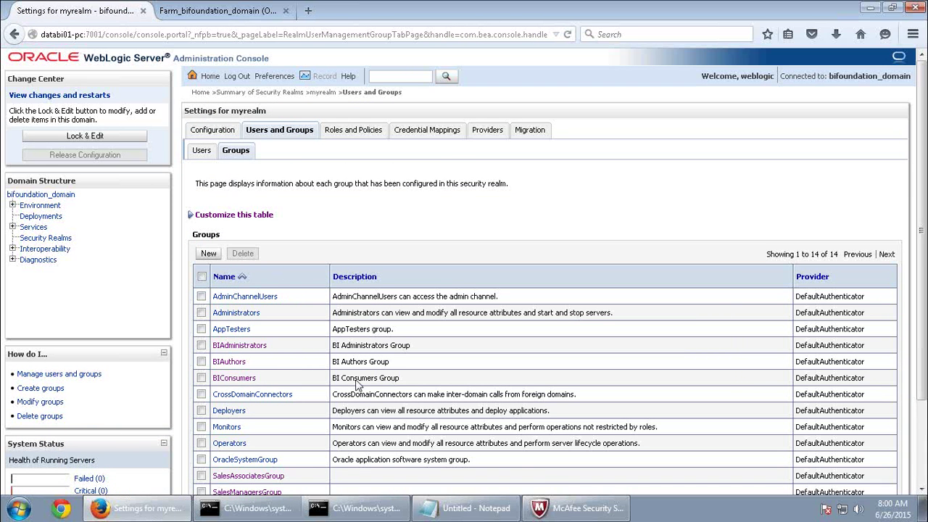
# Check which parent groups SalesAssociatesGroup belongs to.
pyautogui.scroll(-3, 340, 420)
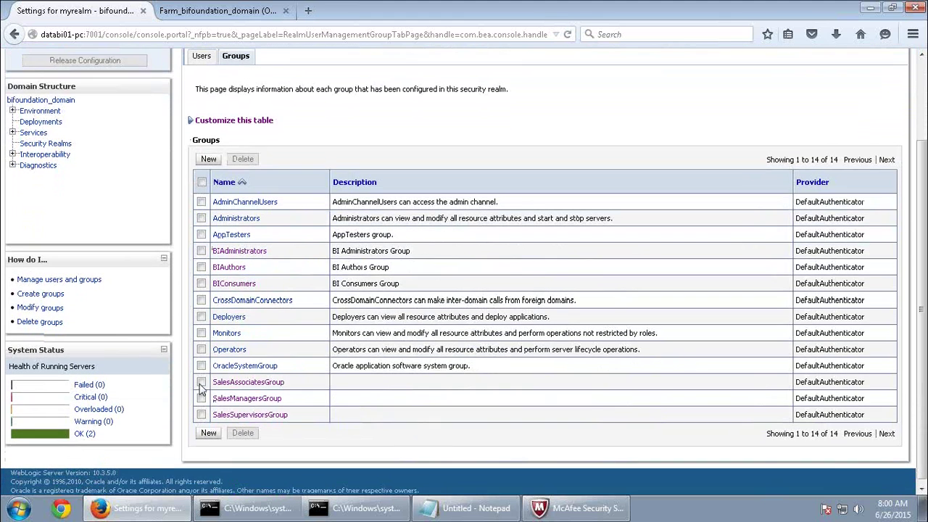
pyautogui.click(201, 382)
pyautogui.click(200, 398)
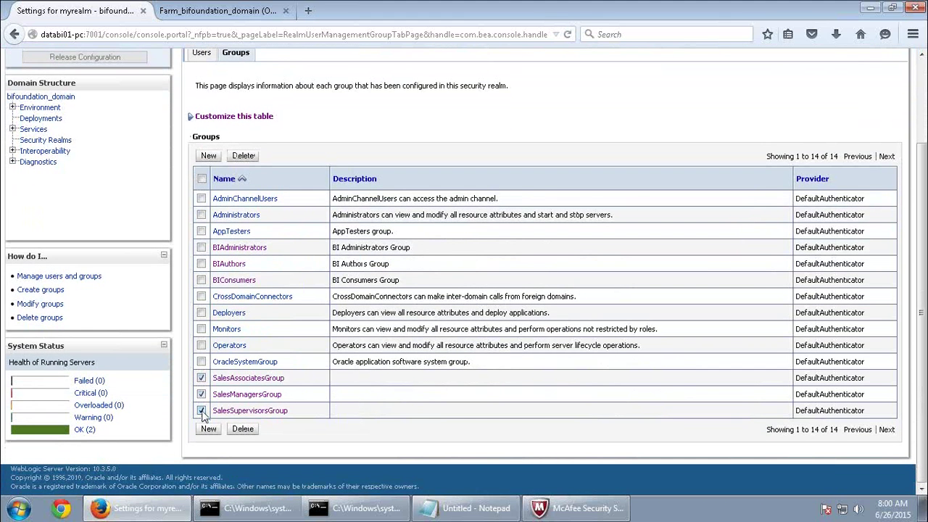
pyautogui.click(201, 411)
pyautogui.click(201, 394)
pyautogui.click(201, 377)
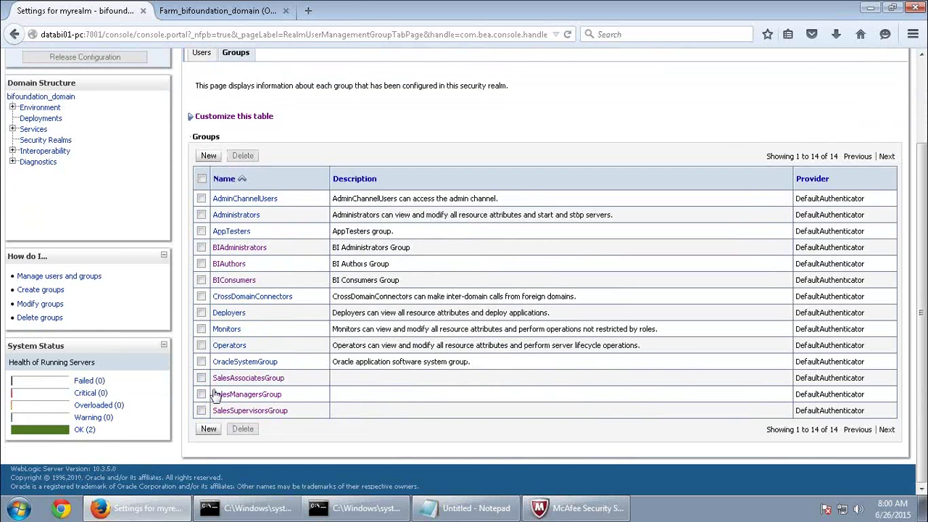
pyautogui.click(250, 377)
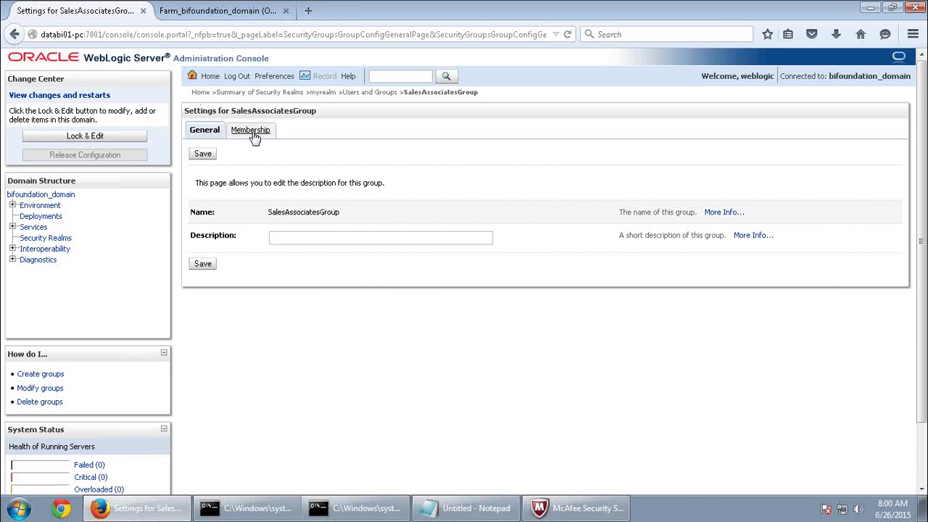
pyautogui.click(253, 134)
pyautogui.click(363, 97)
pyautogui.scroll(-2, 276, 455)
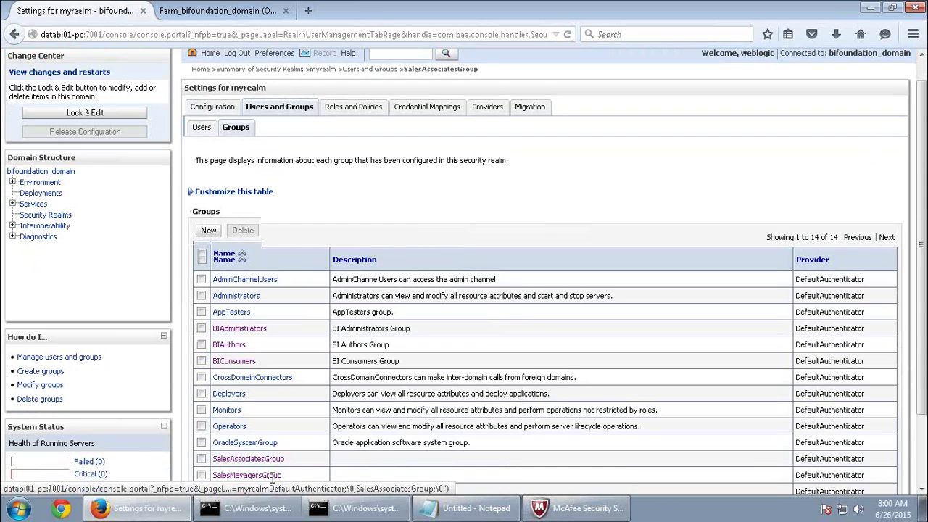
pyautogui.scroll(-1, 276, 455)
# Check the parent group memberships of SalesManagersGroup and SalesSupervisorsGroup.
pyautogui.click(265, 400)
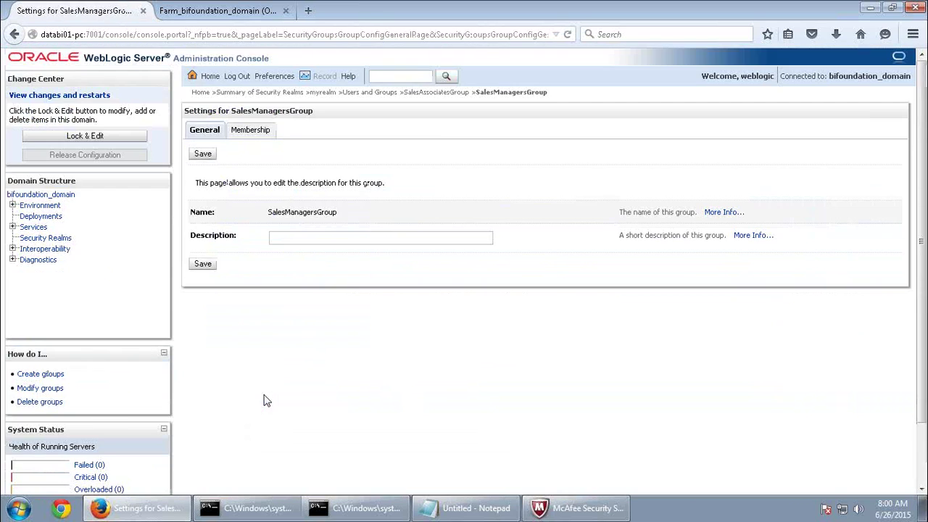
pyautogui.click(258, 134)
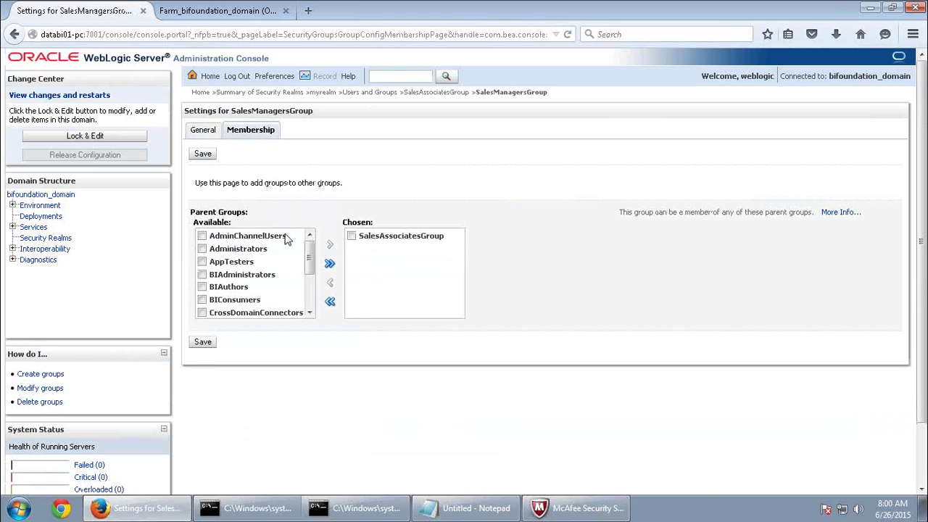
pyautogui.click(430, 93)
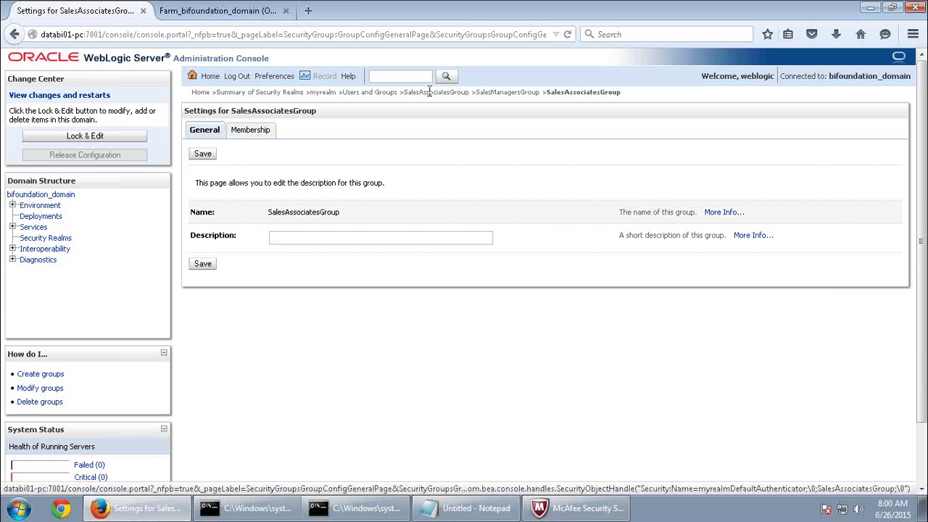
pyautogui.click(369, 94)
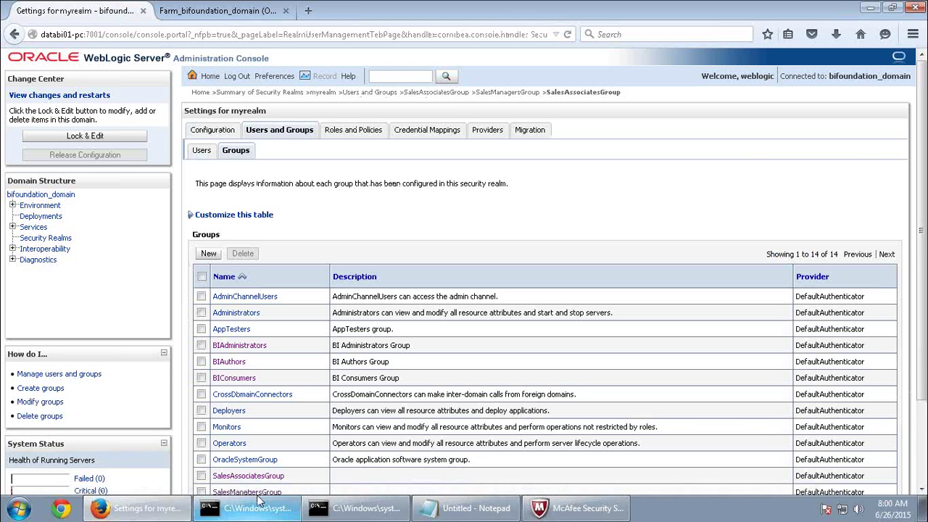
pyautogui.scroll(-3, 292, 467)
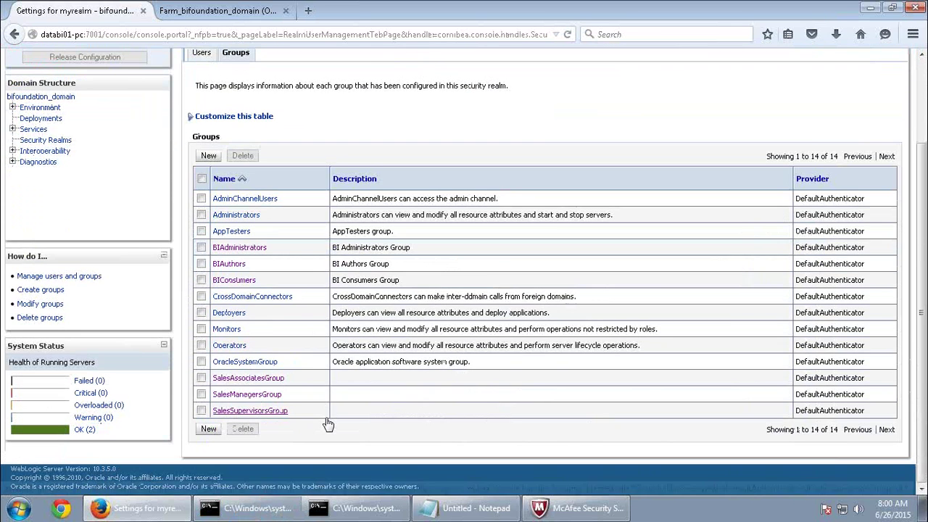
pyautogui.click(246, 413)
pyautogui.click(263, 131)
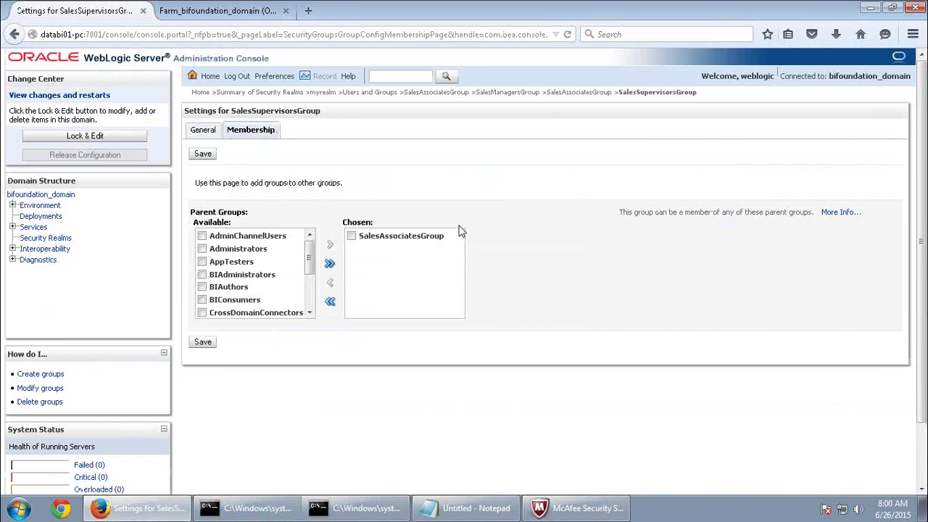
pyautogui.click(366, 94)
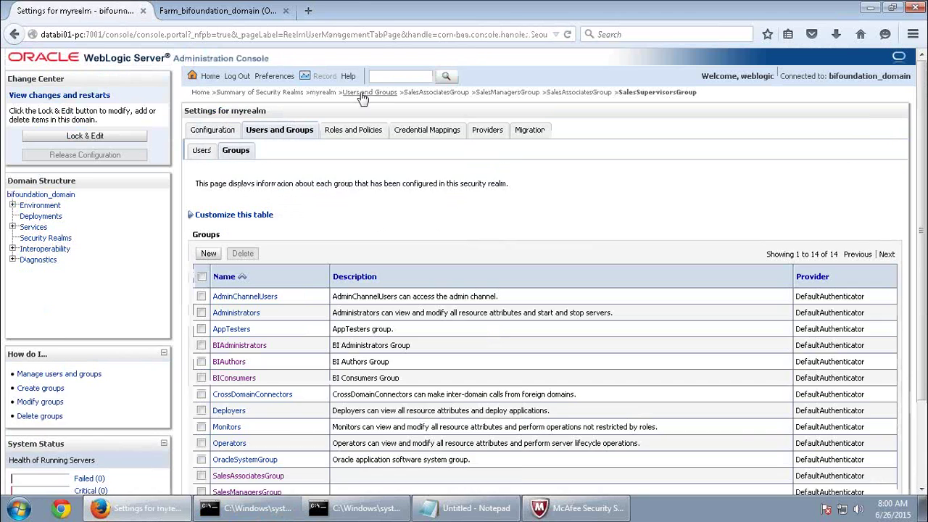
# Delete SalesAssociatesGroup, SalesManagersGroup and SalesSupervisorsGroup, leaving 11 groups in myrealm.
pyautogui.scroll(-3, 262, 466)
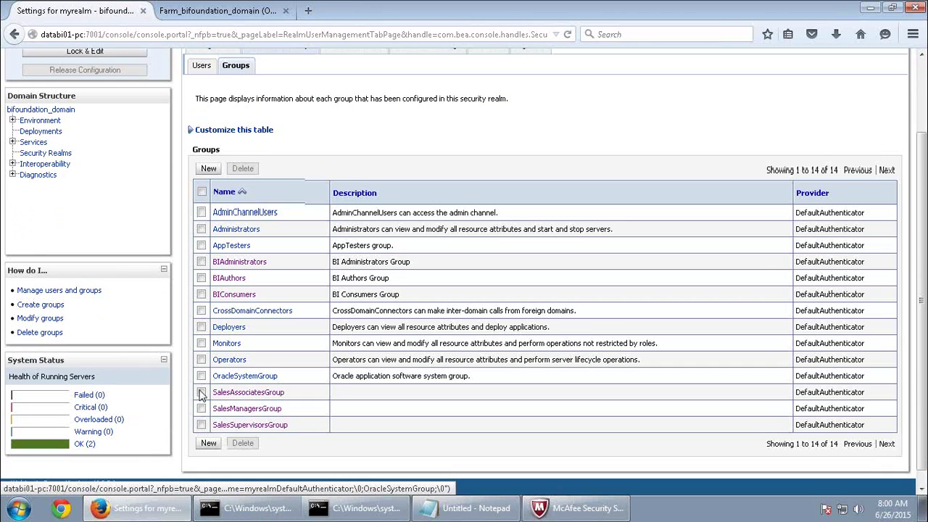
pyautogui.click(201, 392)
pyautogui.click(200, 378)
pyautogui.click(201, 410)
pyautogui.click(254, 431)
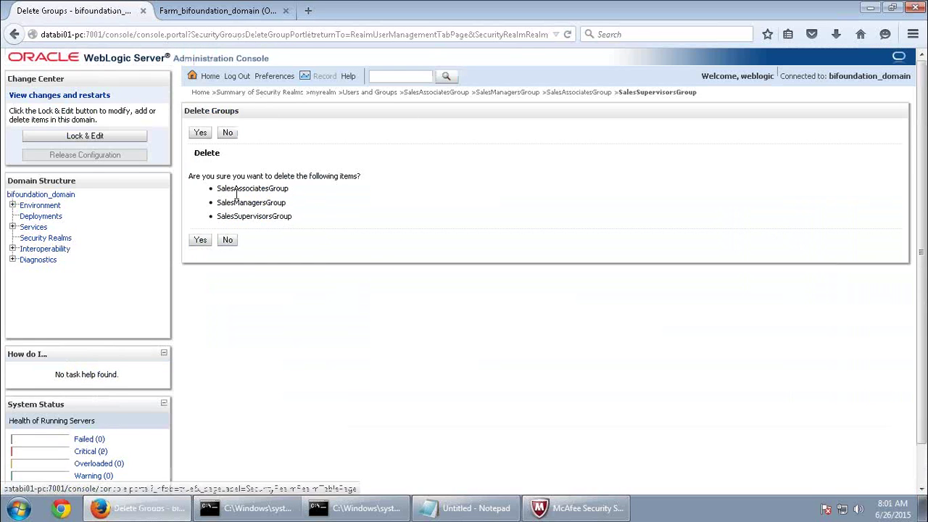
pyautogui.click(200, 240)
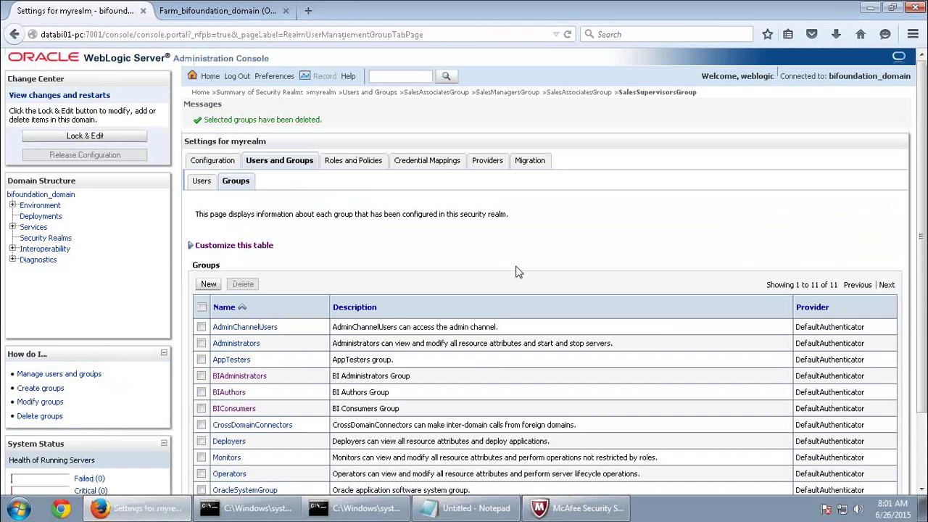
pyautogui.scroll(-3, 455, 269)
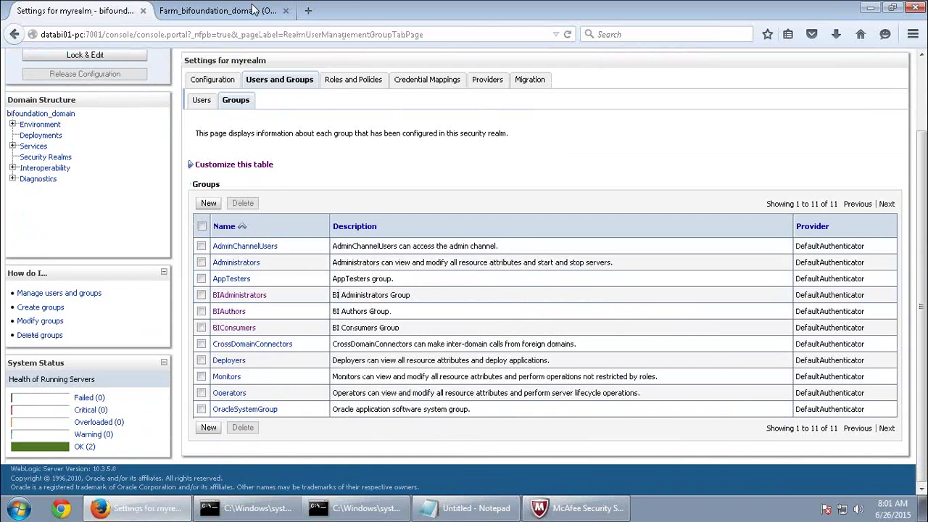
pyautogui.click(251, 16)
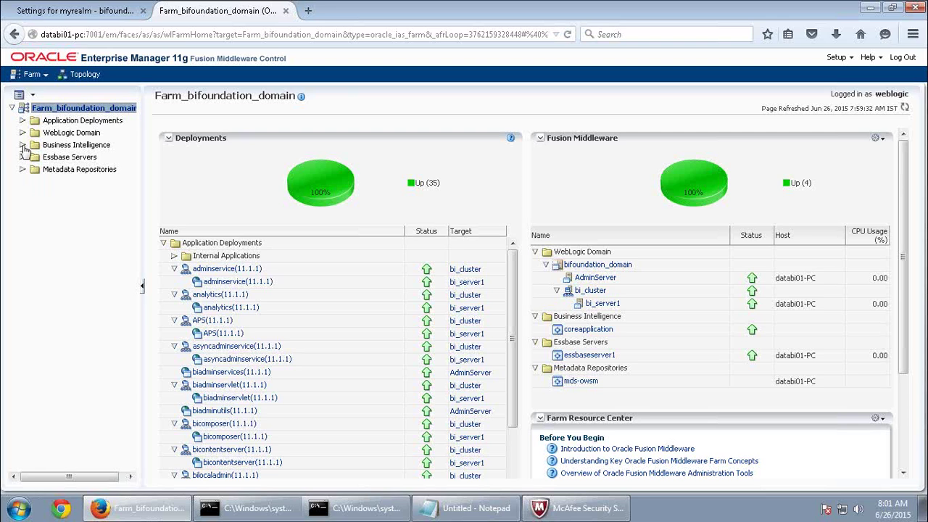
# Open coreapplication's application roles and review the members of the three Sales roles.
pyautogui.click(23, 145)
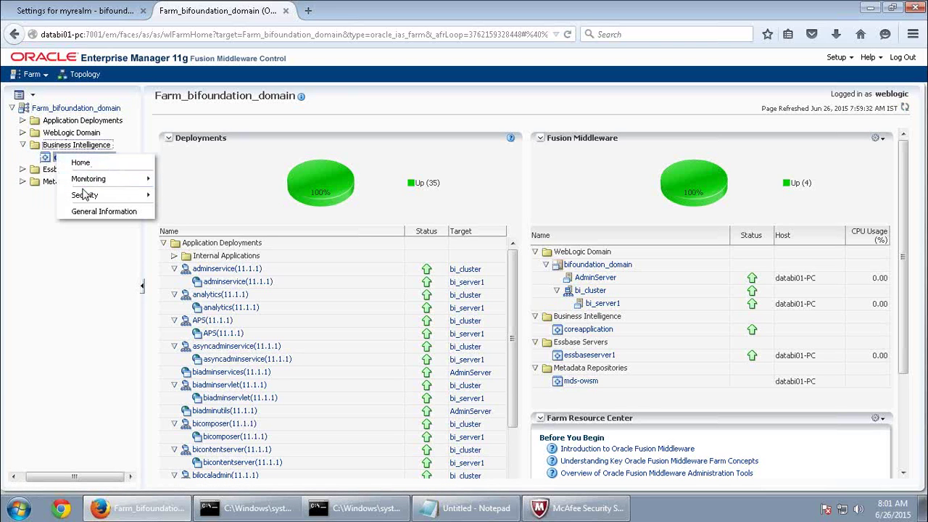
pyautogui.moveTo(85, 197)
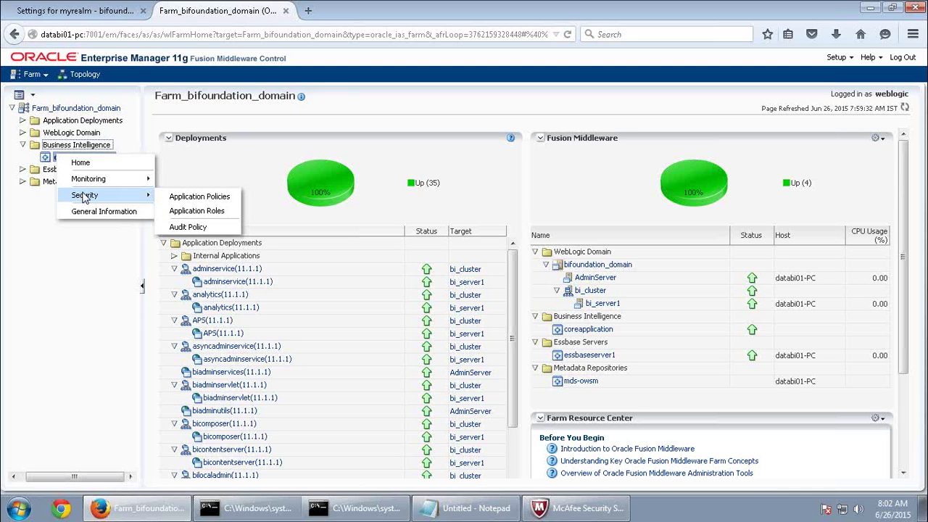
pyautogui.click(182, 211)
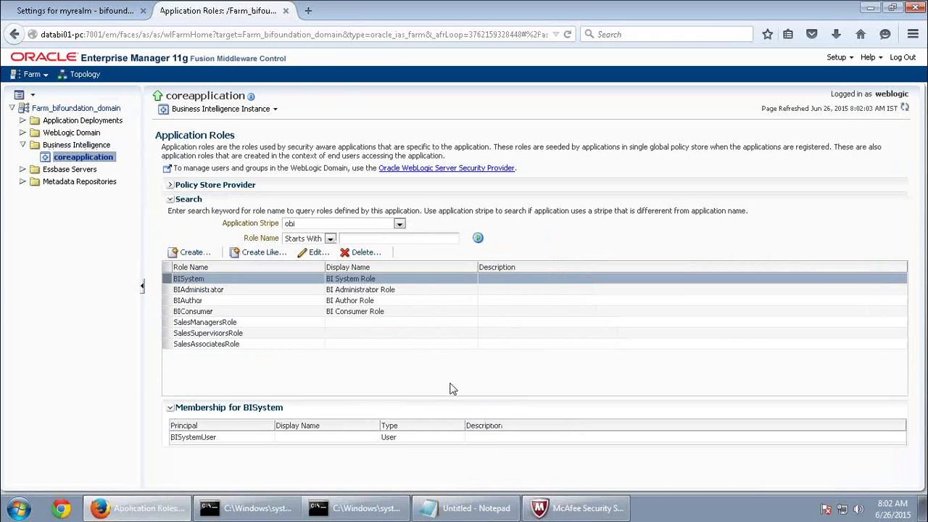
pyautogui.click(255, 343)
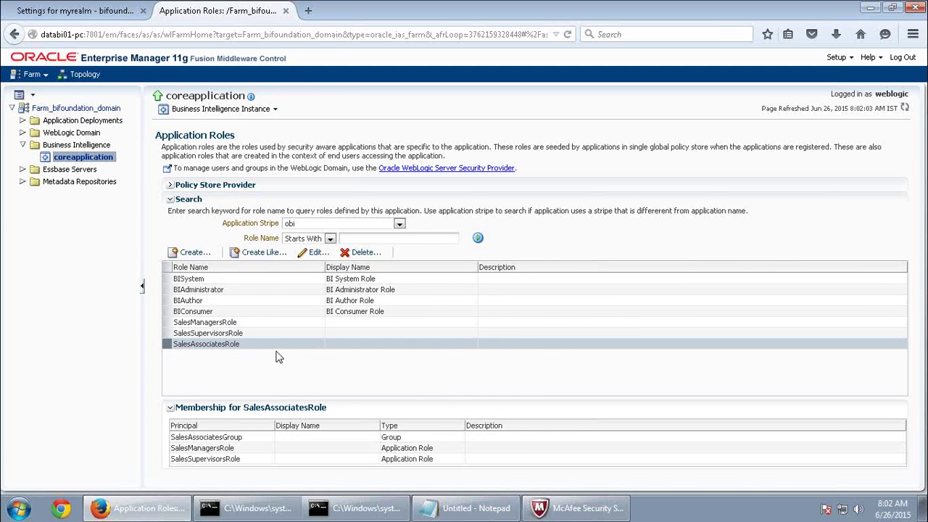
pyautogui.click(259, 311)
pyautogui.click(262, 323)
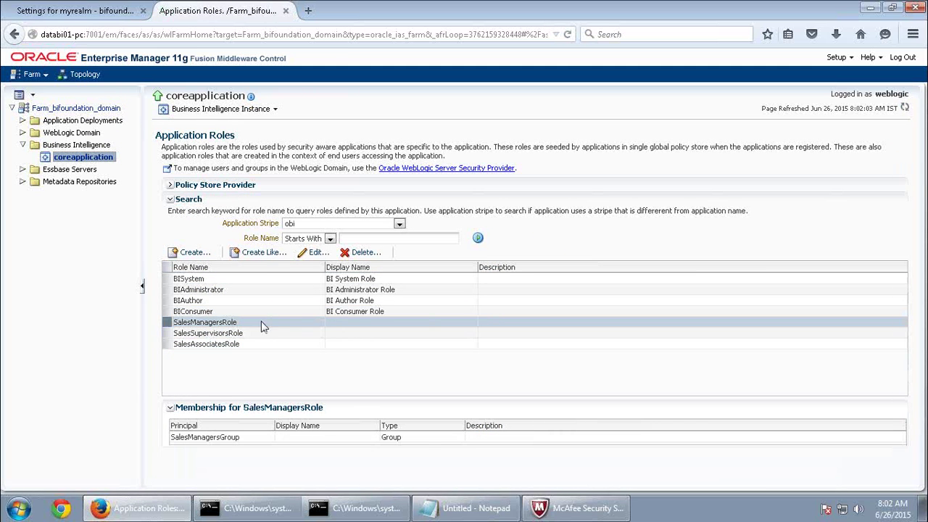
pyautogui.click(282, 345)
pyautogui.click(273, 332)
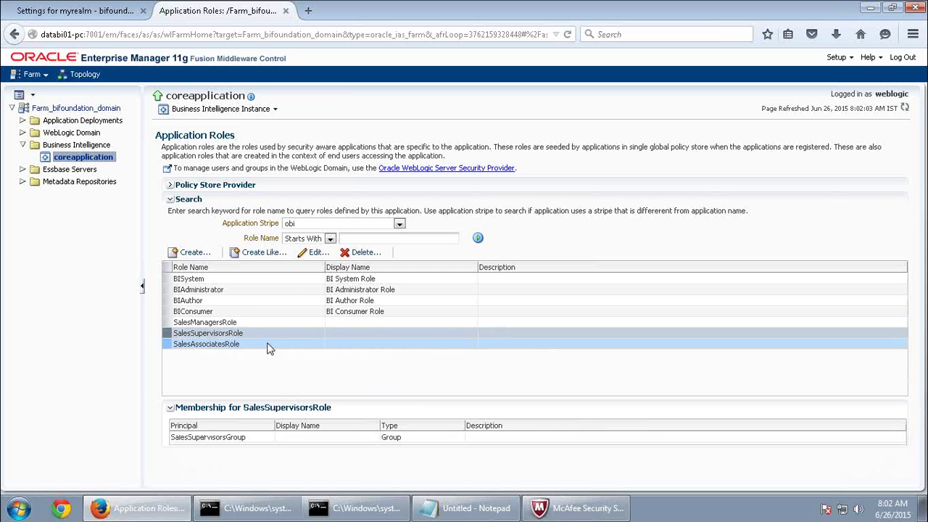
# Delete SalesSupervisorsRole, SalesManagersRole and SalesAssociatesRole, leaving four obi roles.
pyautogui.click(359, 252)
pyautogui.click(534, 300)
pyautogui.click(239, 371)
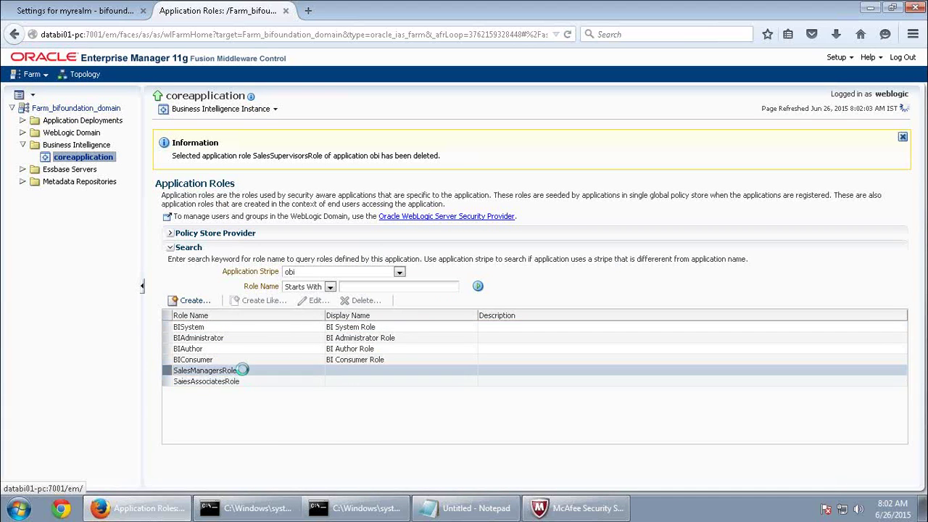
pyautogui.click(359, 299)
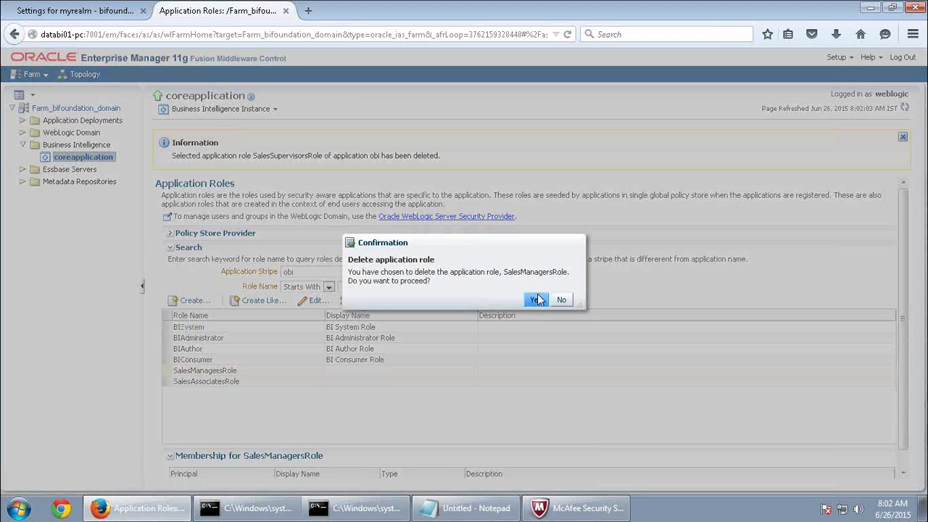
pyautogui.click(535, 299)
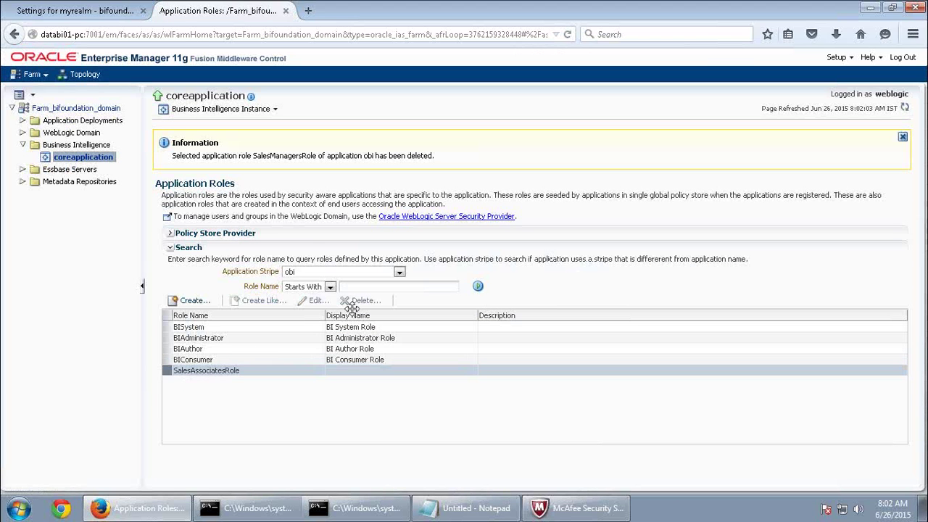
pyautogui.click(230, 361)
pyautogui.click(359, 299)
pyautogui.click(532, 299)
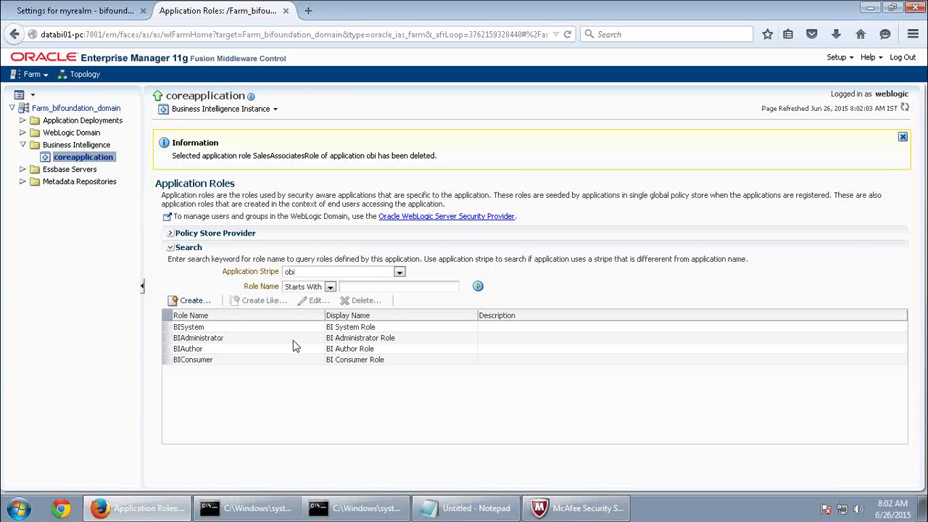
pyautogui.click(84, 12)
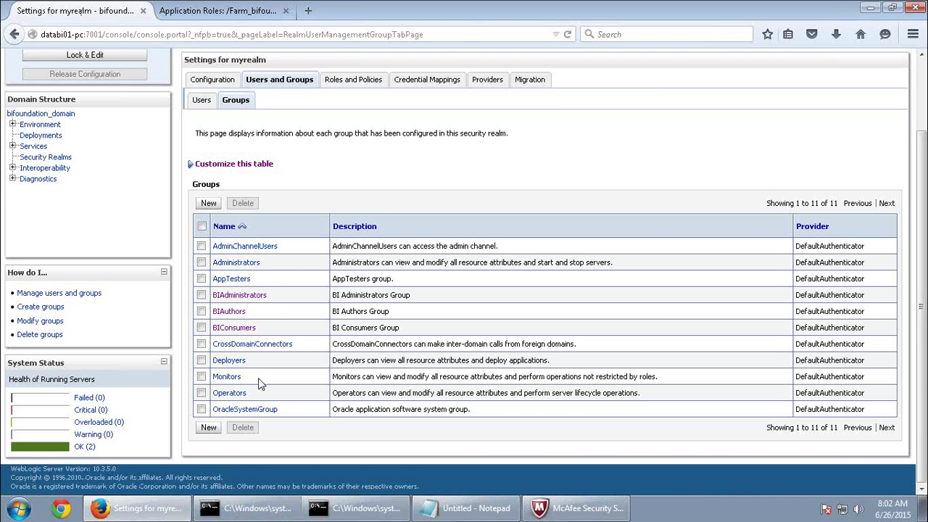
pyautogui.click(218, 10)
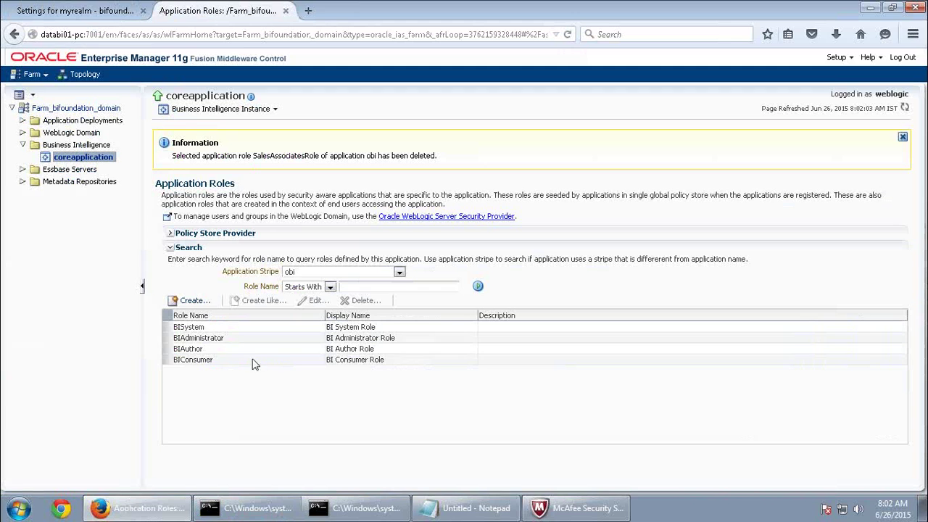
pyautogui.click(220, 327)
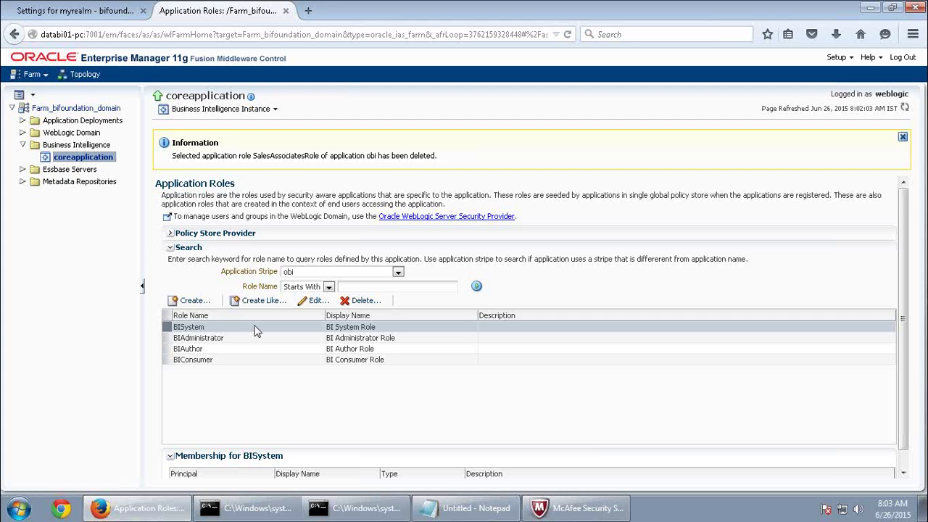
# Compare the members of the BIAdministrator, BIAuthor and BIConsumer application roles.
pyautogui.click(245, 339)
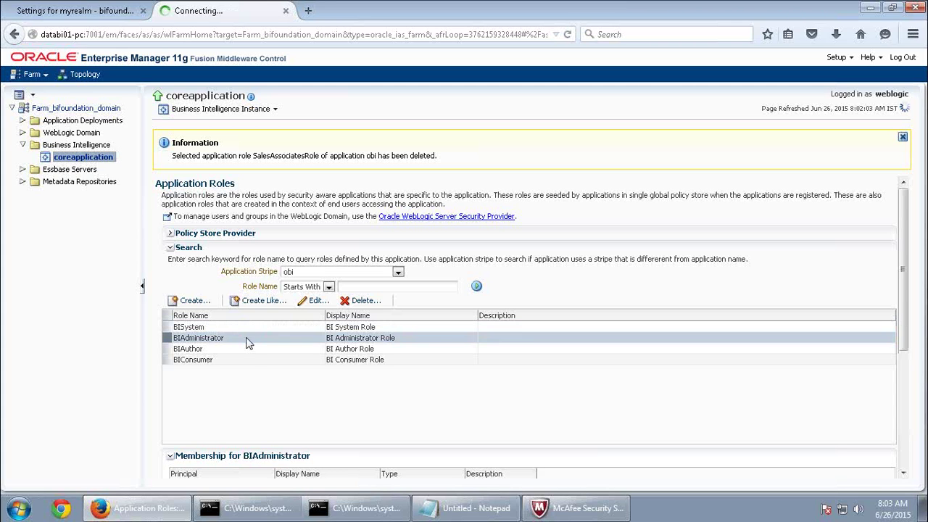
pyautogui.click(247, 350)
pyautogui.click(285, 360)
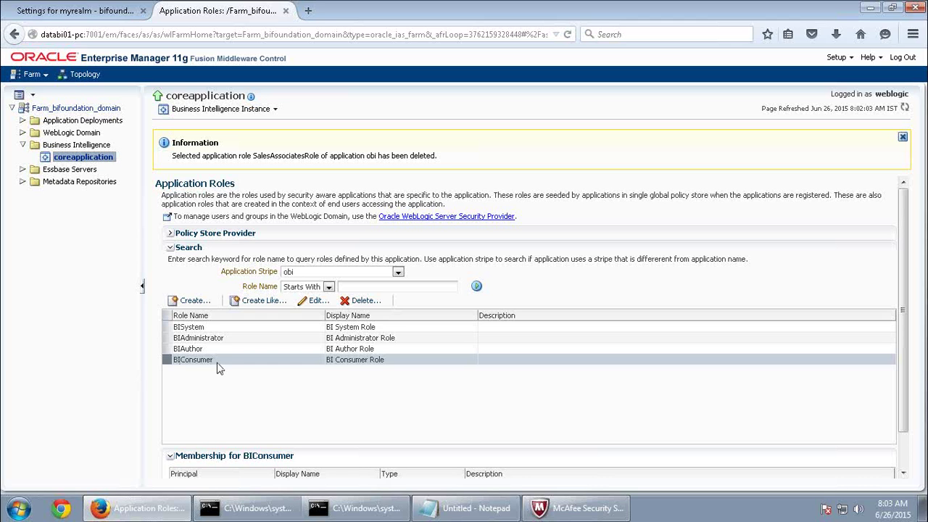
pyautogui.click(218, 351)
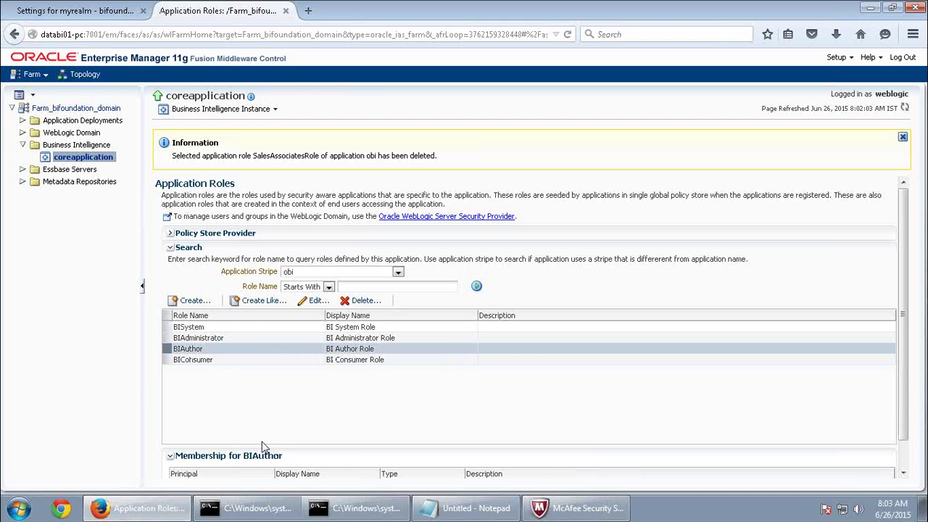
pyautogui.click(225, 361)
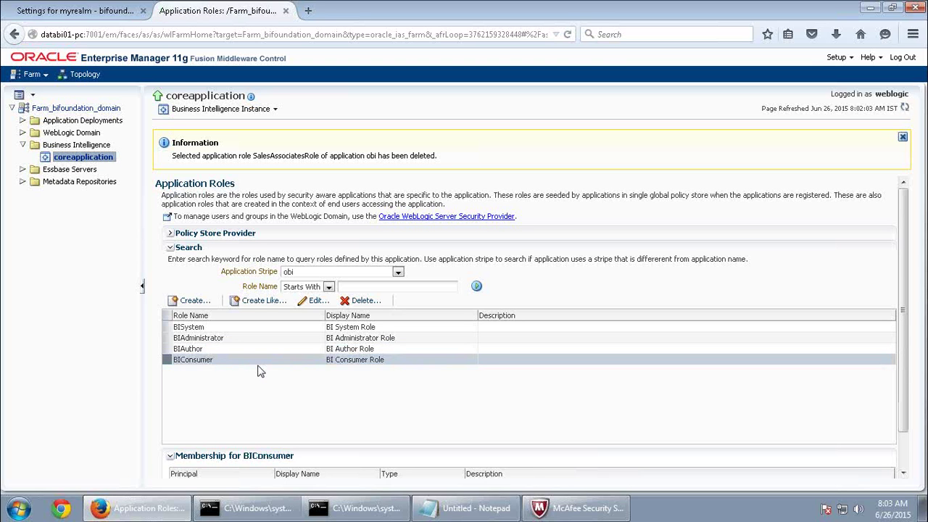
pyautogui.click(237, 347)
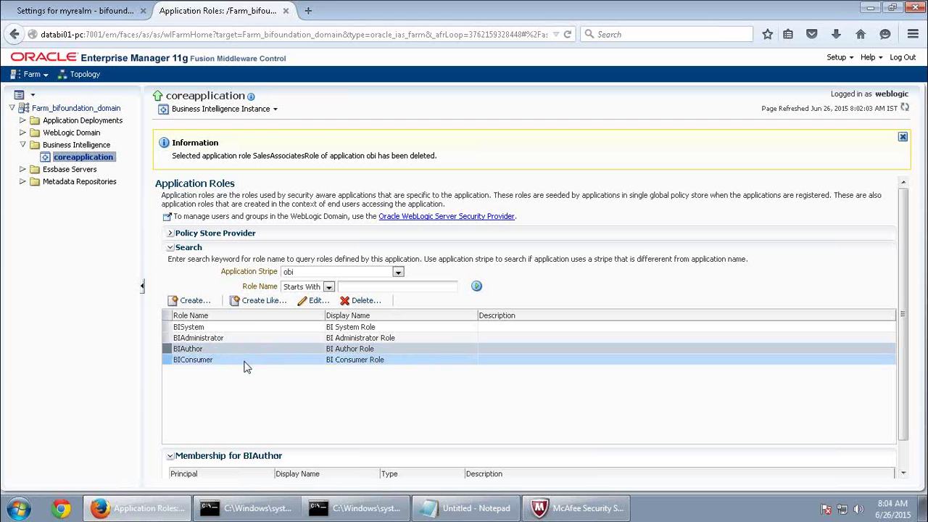
pyautogui.click(239, 338)
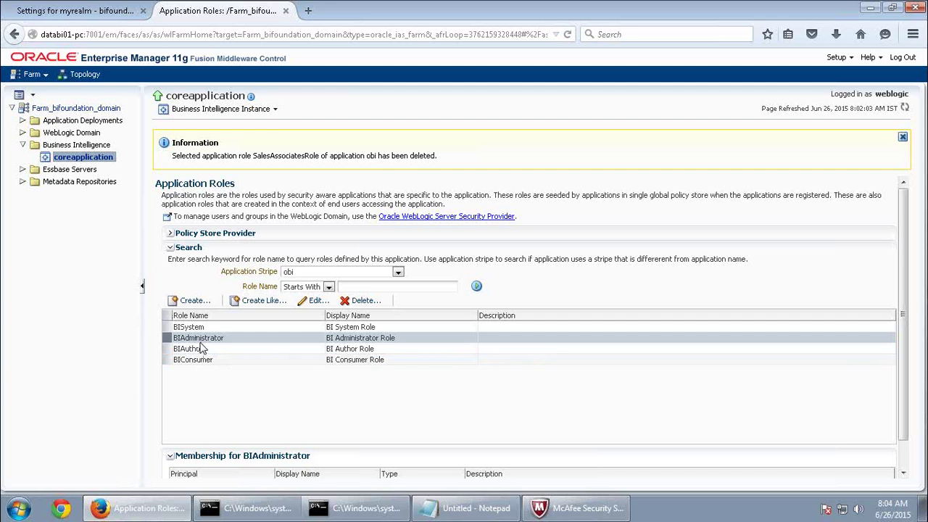
pyautogui.click(201, 349)
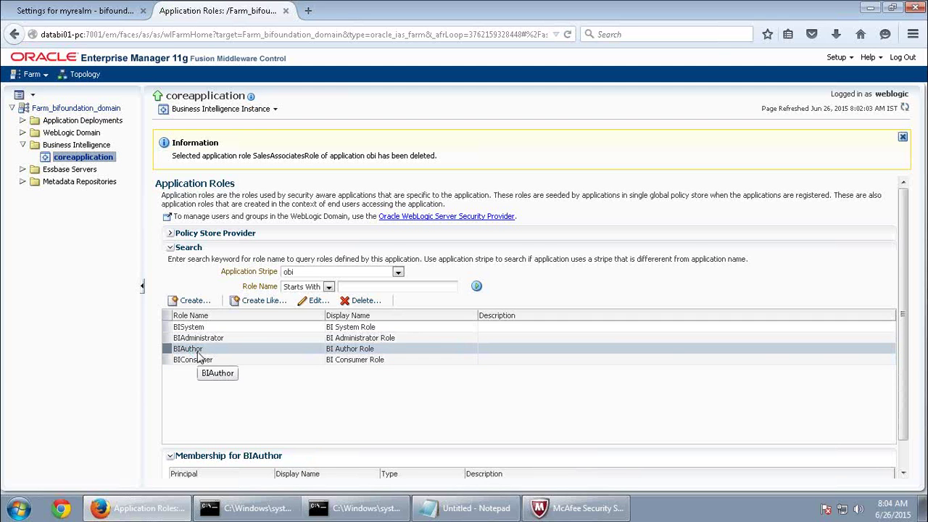
pyautogui.click(201, 361)
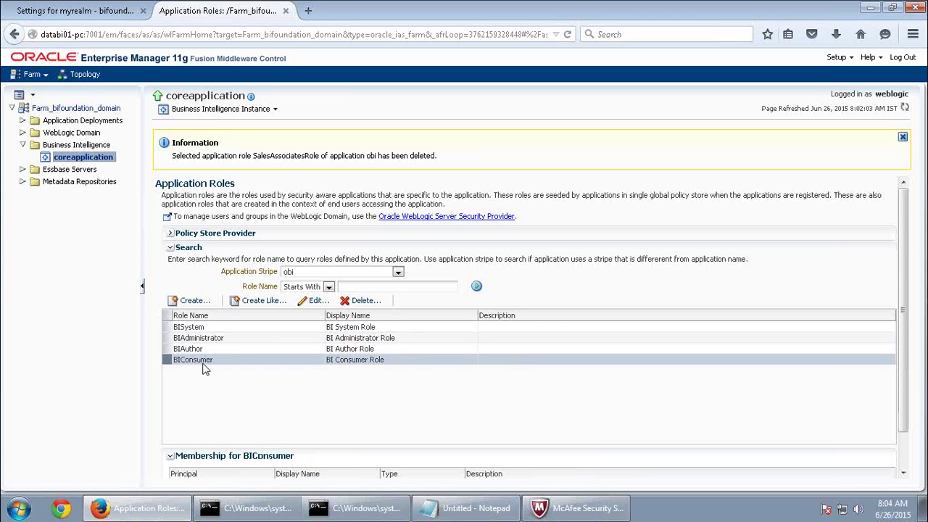
pyautogui.click(91, 9)
# Confirm weblogic belongs to Administrators and BIAdministrators, then show BIAdministrator role's members.
pyautogui.click(207, 100)
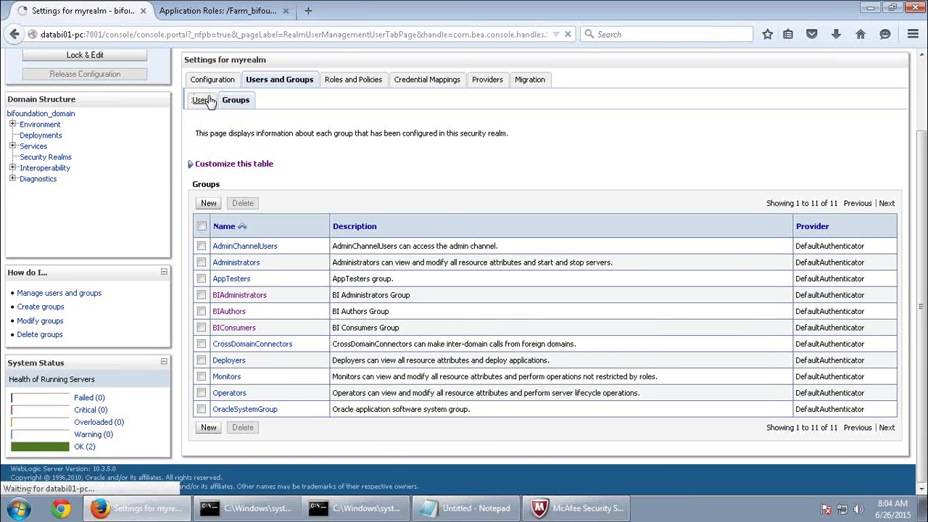
pyautogui.click(229, 361)
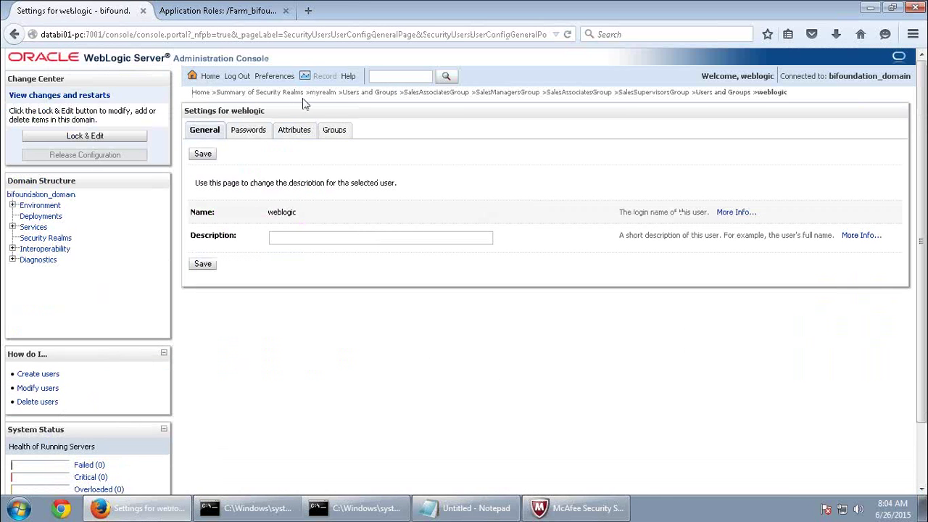
pyautogui.click(332, 131)
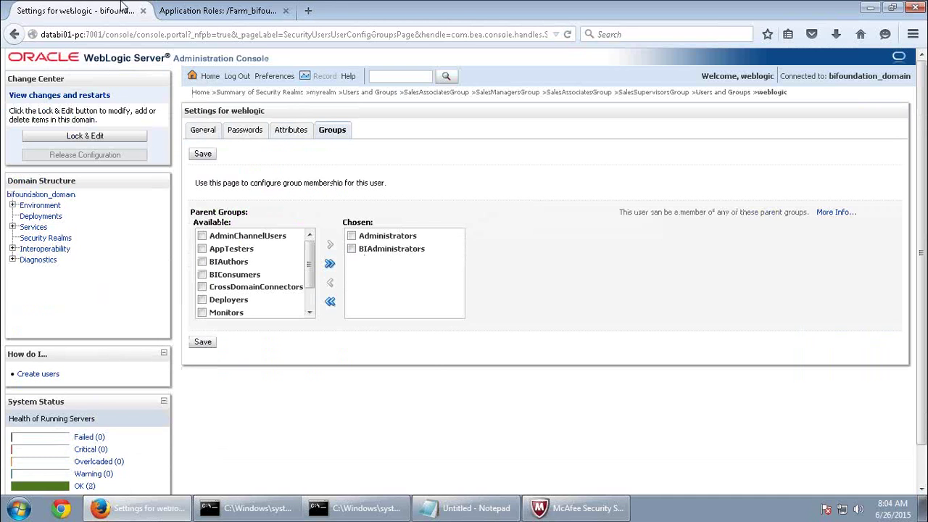
pyautogui.click(217, 10)
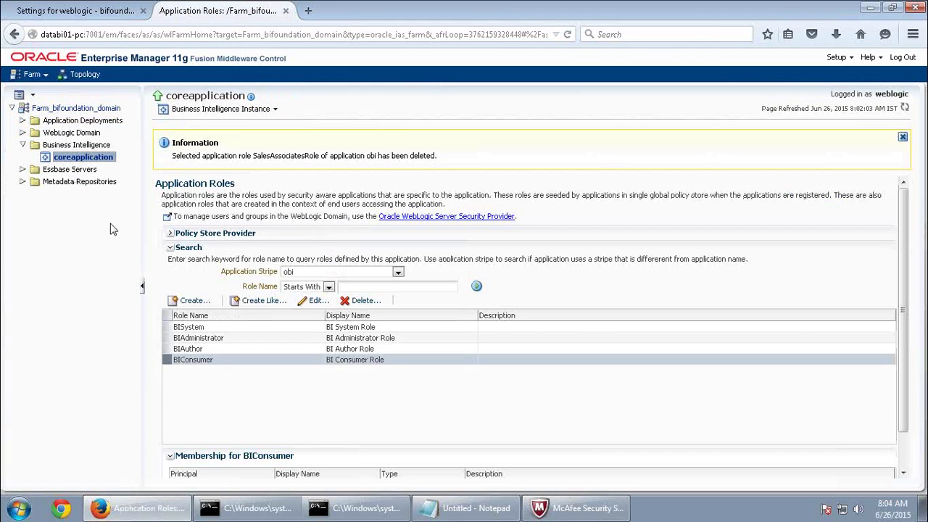
pyautogui.click(259, 338)
pyautogui.scroll(-1, 379, 441)
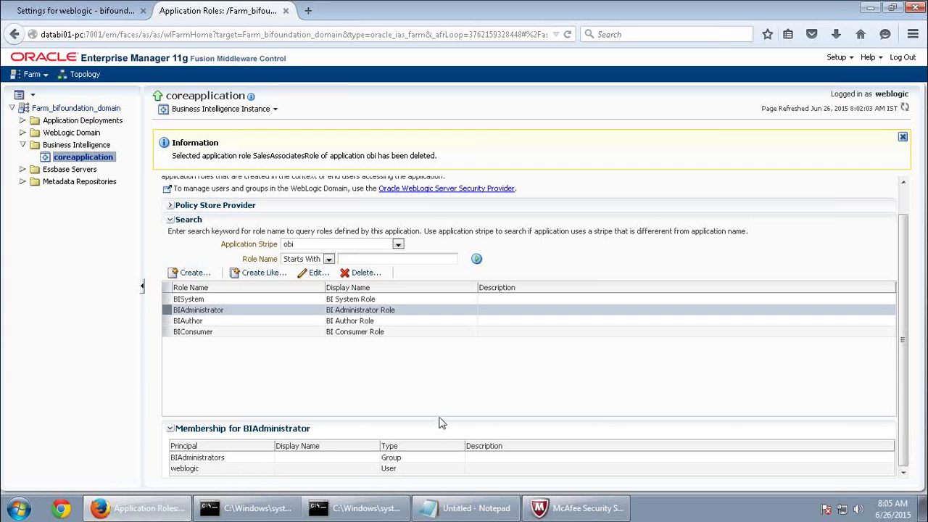
pyautogui.click(207, 320)
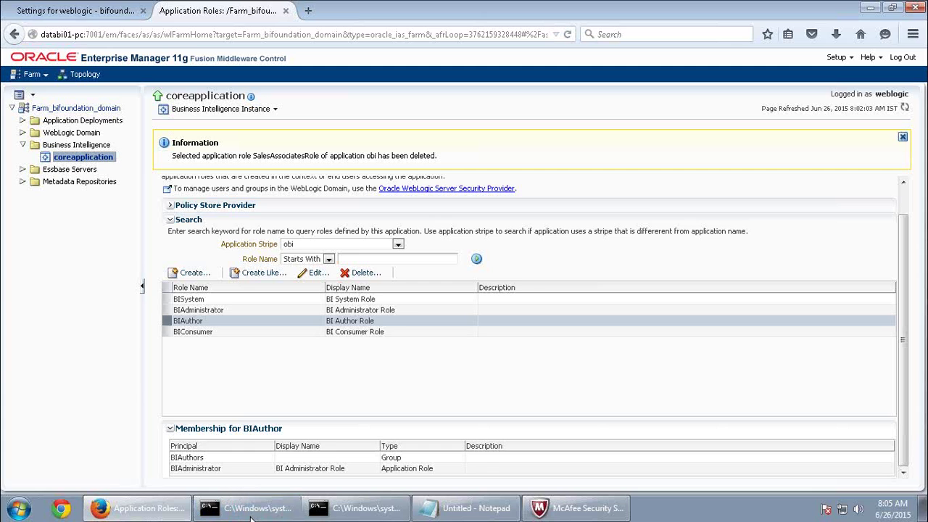
pyautogui.moveTo(250, 516)
pyautogui.doubleClick(210, 469)
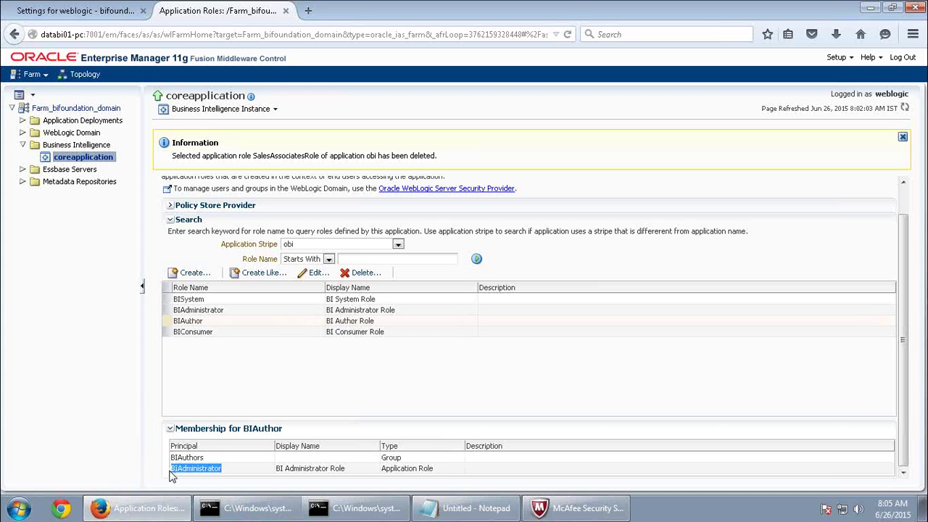
pyautogui.click(207, 323)
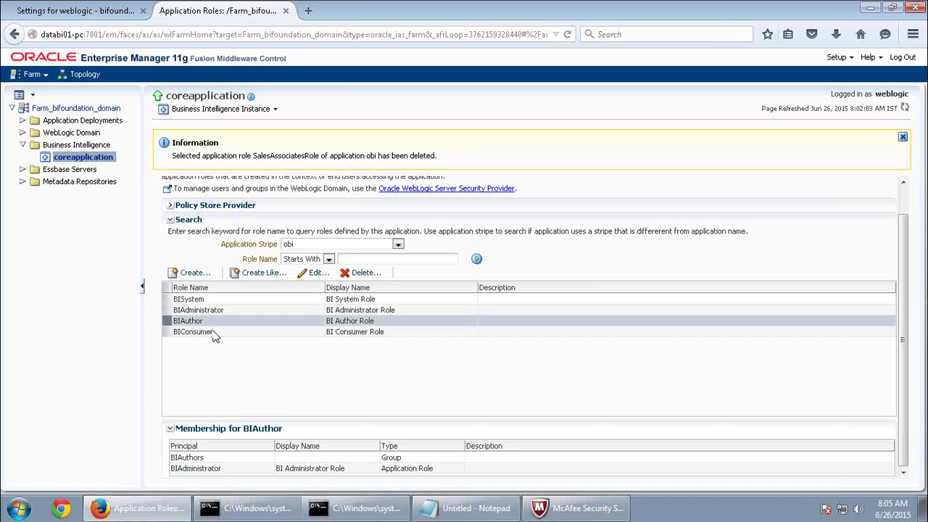
pyautogui.click(210, 331)
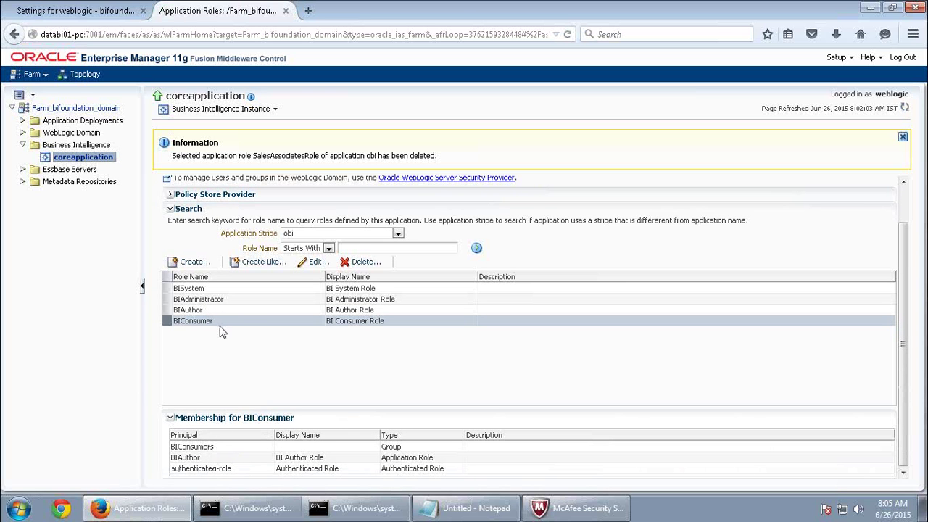
# Show BIAuthor's members: the BIAuthors group and the BIAdministrator role.
pyautogui.click(204, 469)
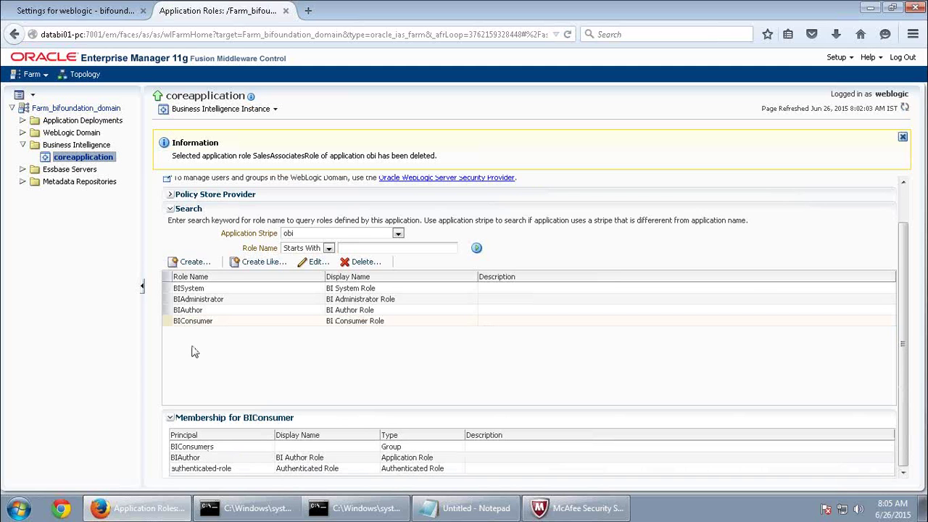
pyautogui.click(200, 310)
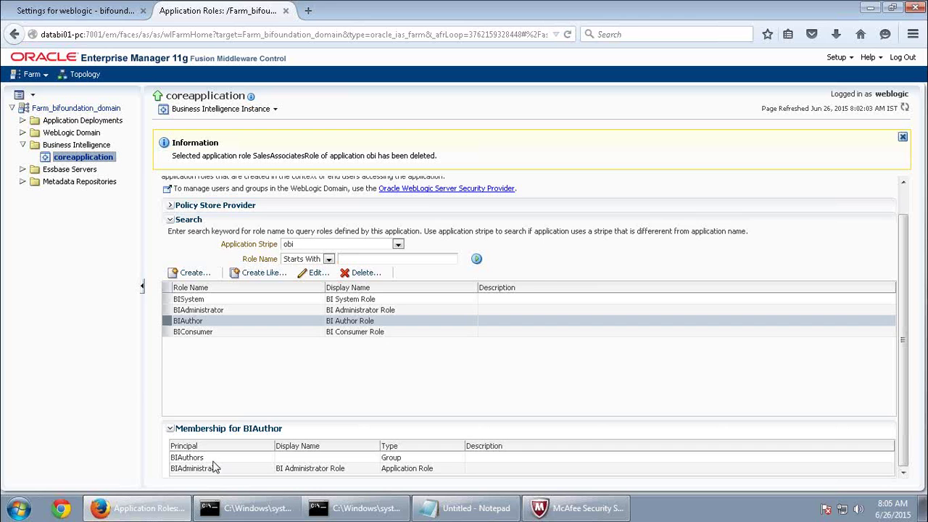
pyautogui.click(214, 461)
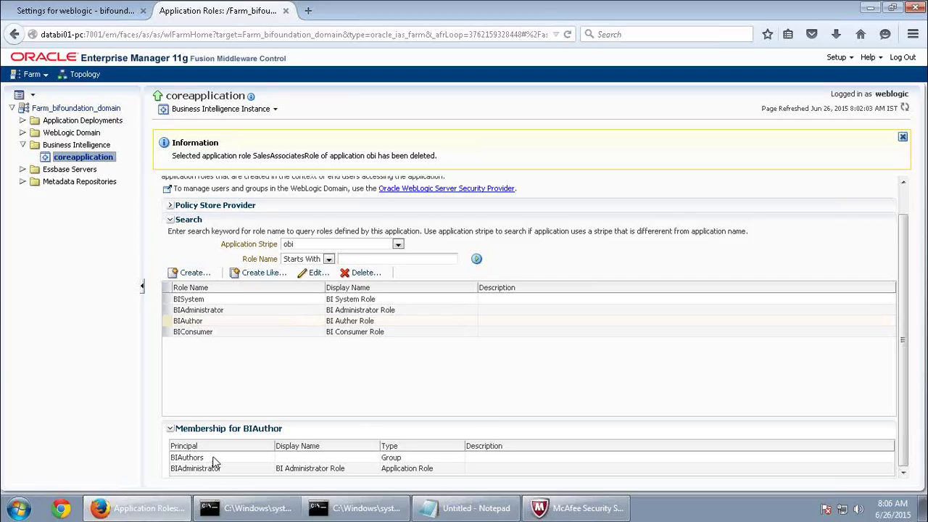
pyautogui.click(214, 325)
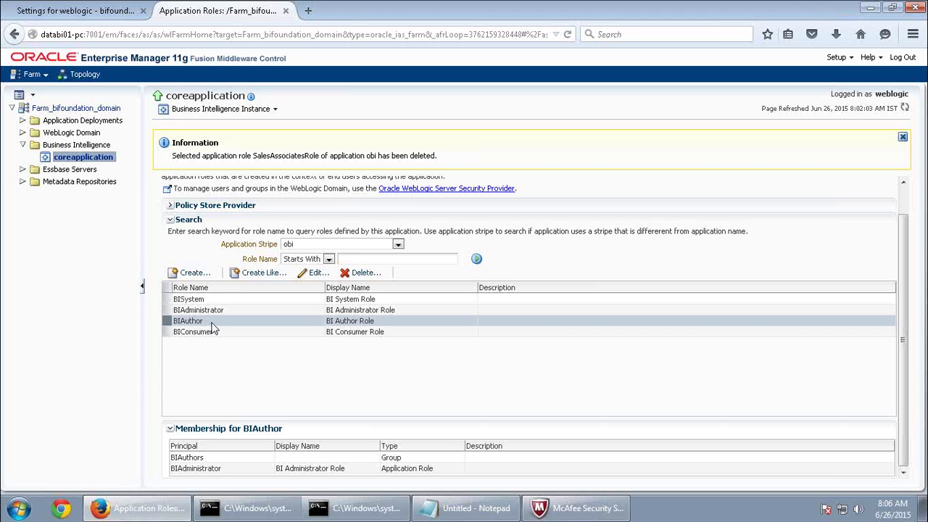
pyautogui.click(210, 472)
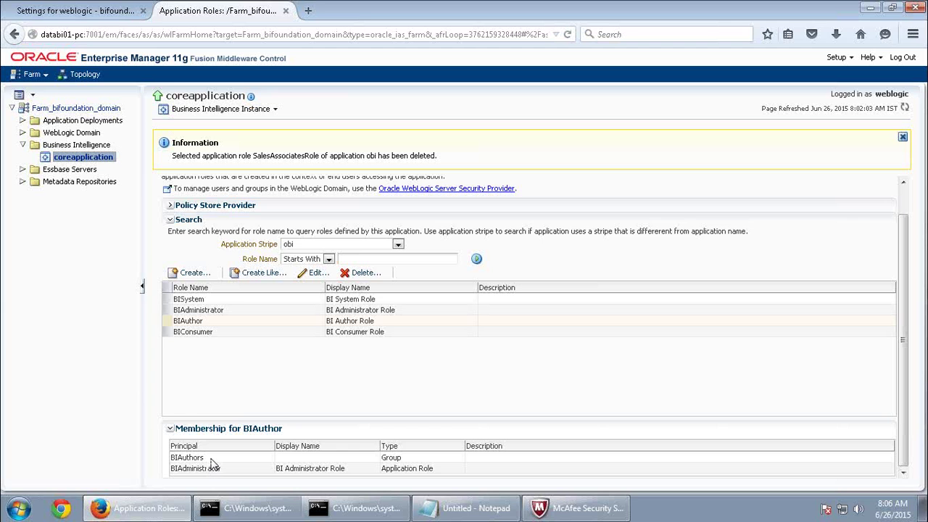
pyautogui.click(84, 16)
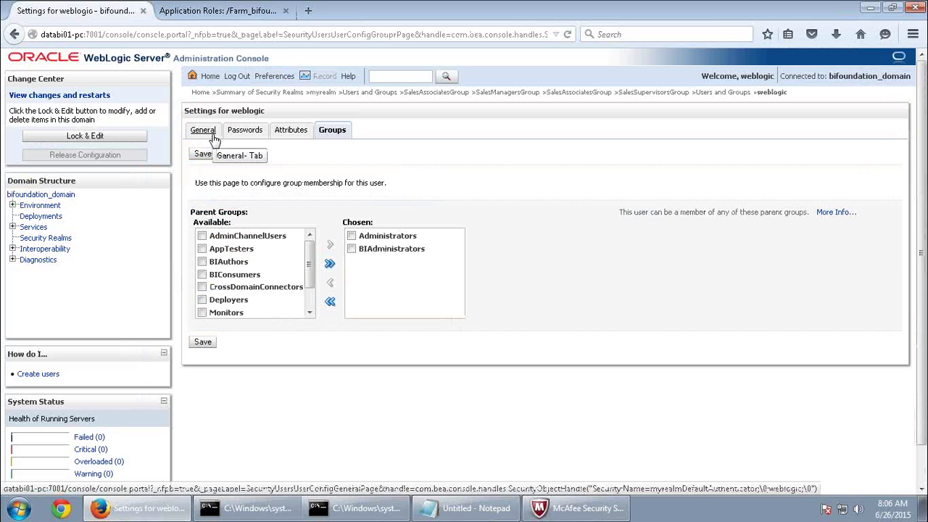
# Review BIConsumer, BIAuthor and BIAdministrator role members, then return to weblogic's group memberships.
pyautogui.click(250, 13)
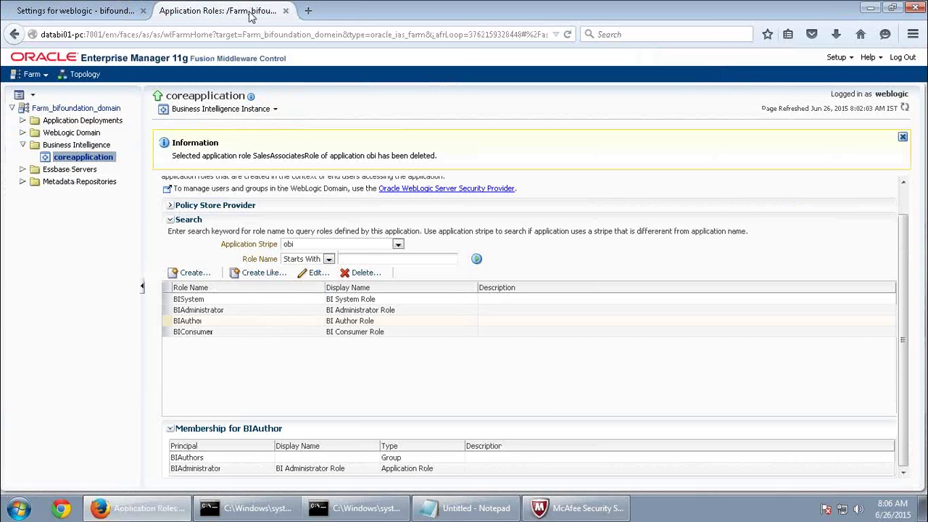
pyautogui.click(247, 335)
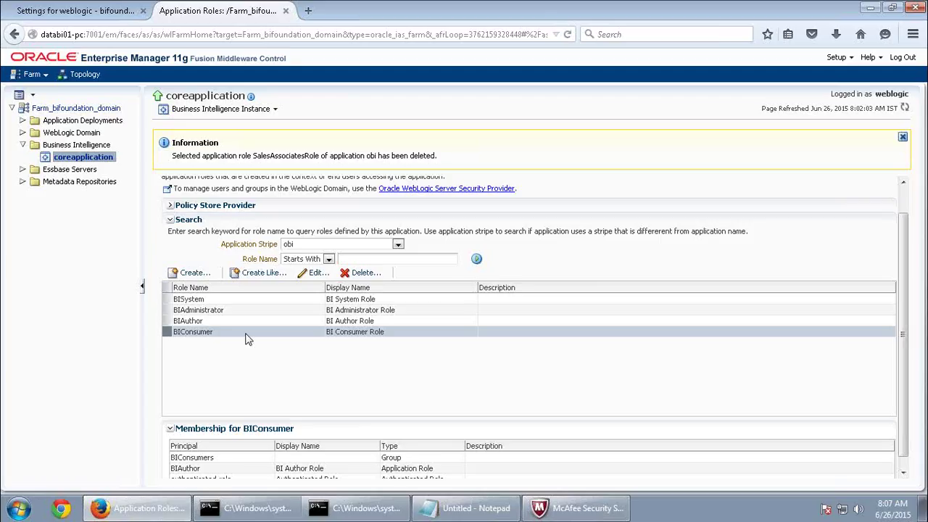
pyautogui.click(234, 327)
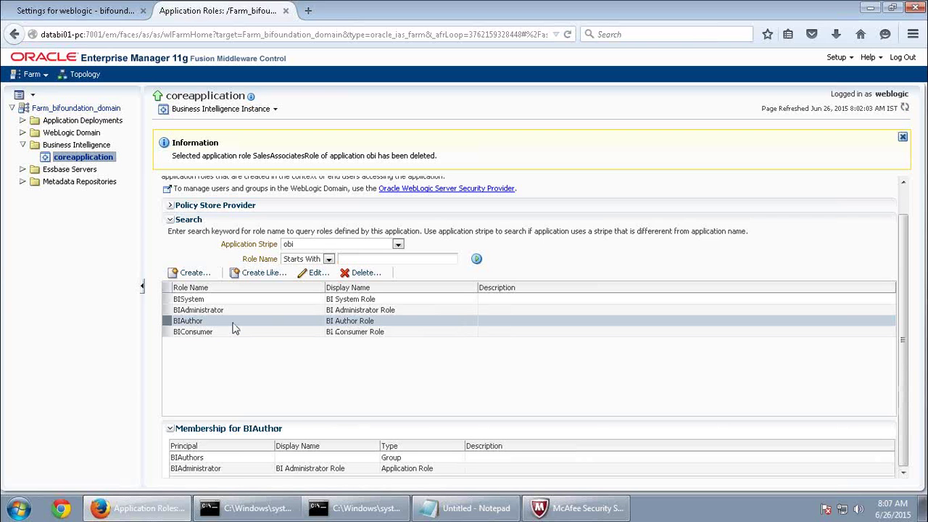
pyautogui.click(218, 335)
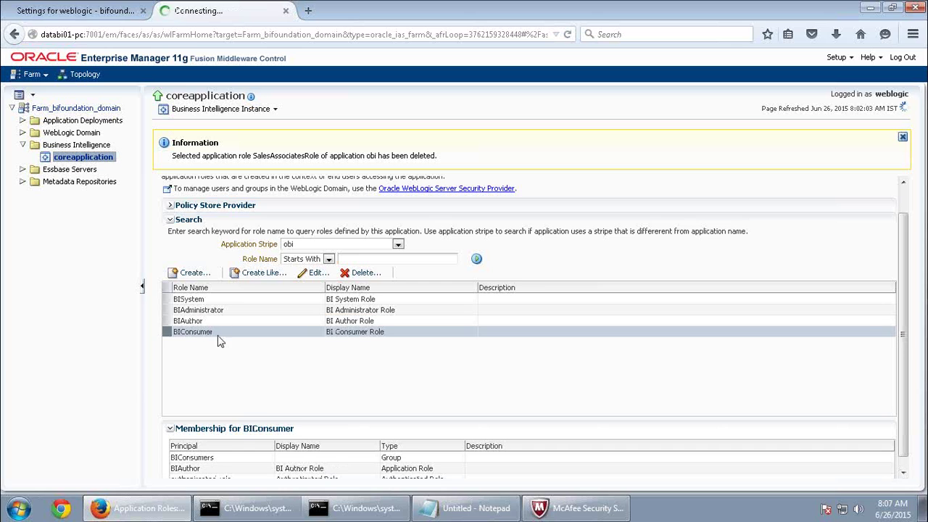
pyautogui.click(268, 324)
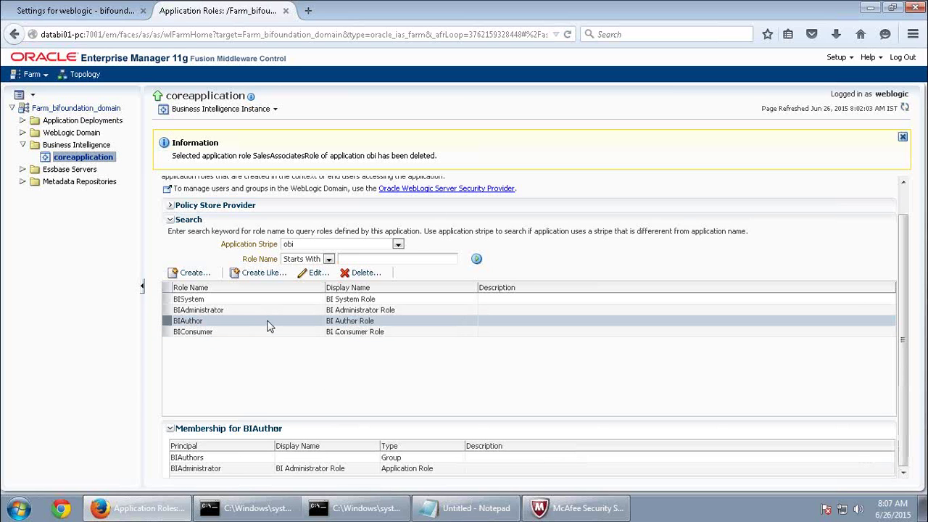
pyautogui.click(250, 310)
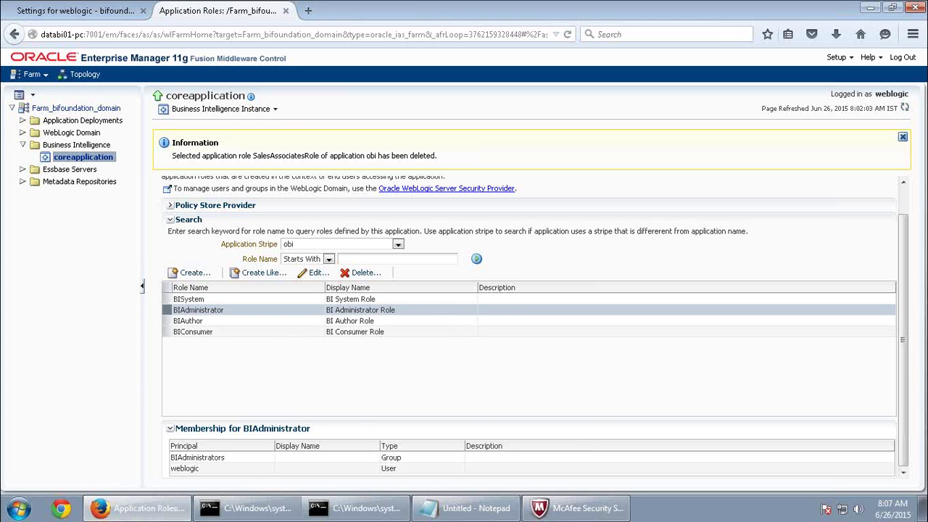
pyautogui.click(81, 11)
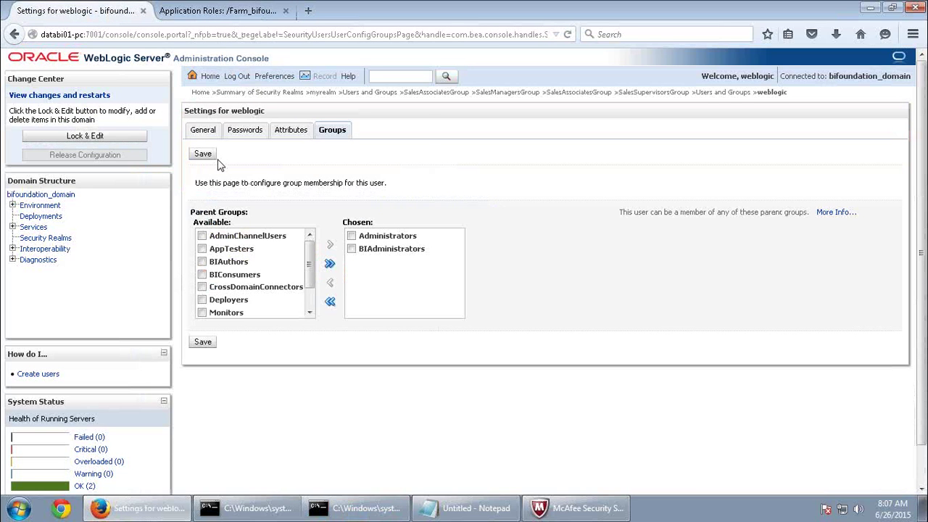
# Return to myrealm's user list, then minimize the remote session to show the activity guide PDF.
pyautogui.click(370, 91)
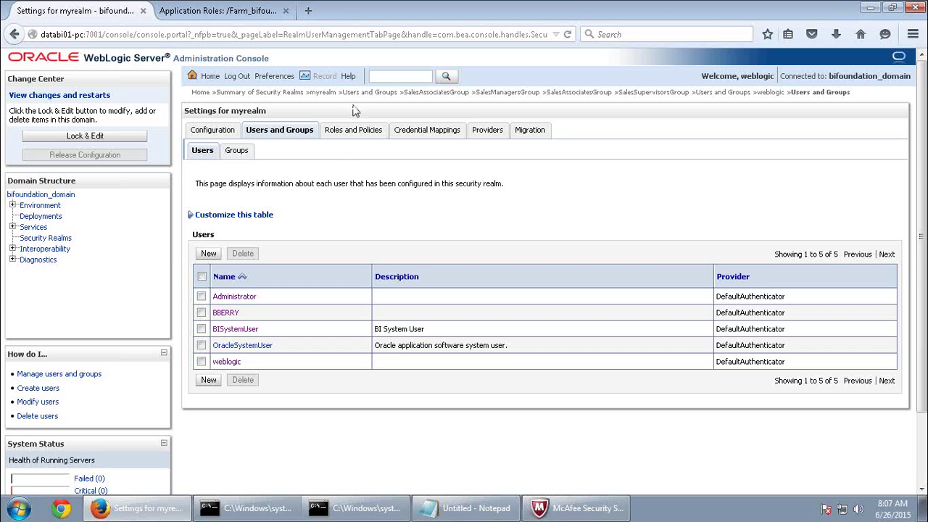
pyautogui.moveTo(554, 6)
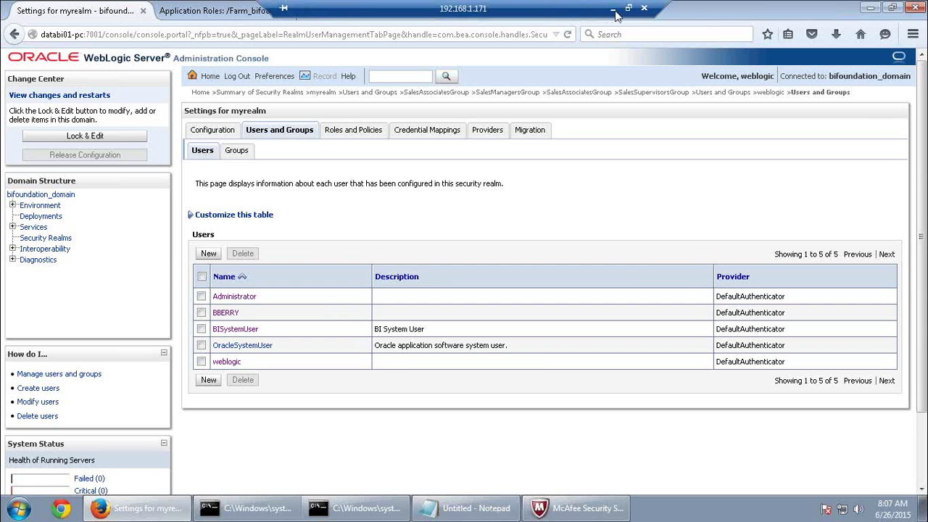
pyautogui.click(613, 10)
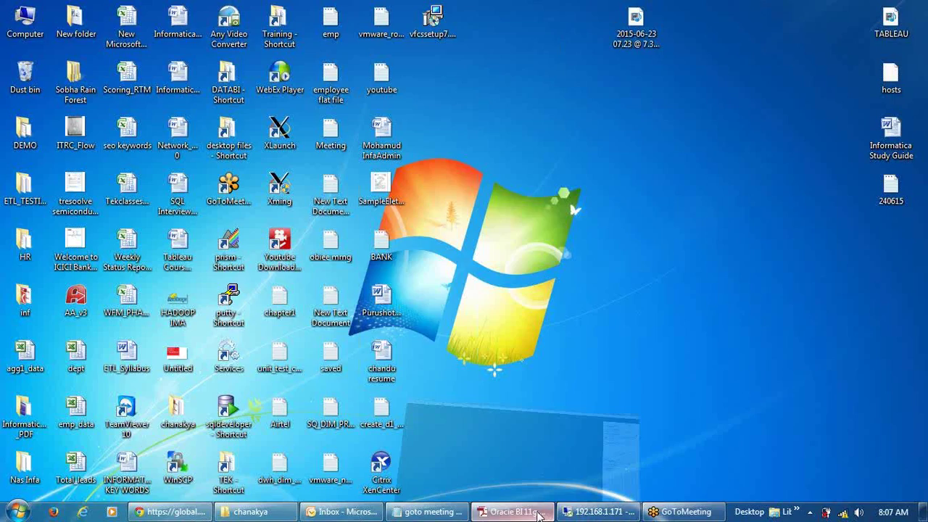
pyautogui.click(537, 515)
# Scroll the guide to the table of three Sales groups to create.
pyautogui.scroll(10, 392, 275)
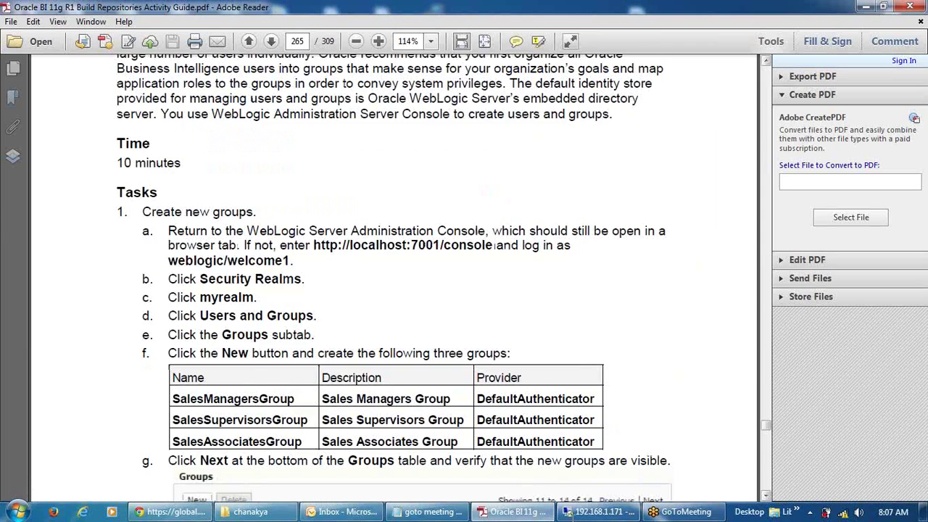
pyautogui.scroll(5, 395, 279)
pyautogui.scroll(-5, 396, 283)
pyautogui.scroll(-8, 397, 283)
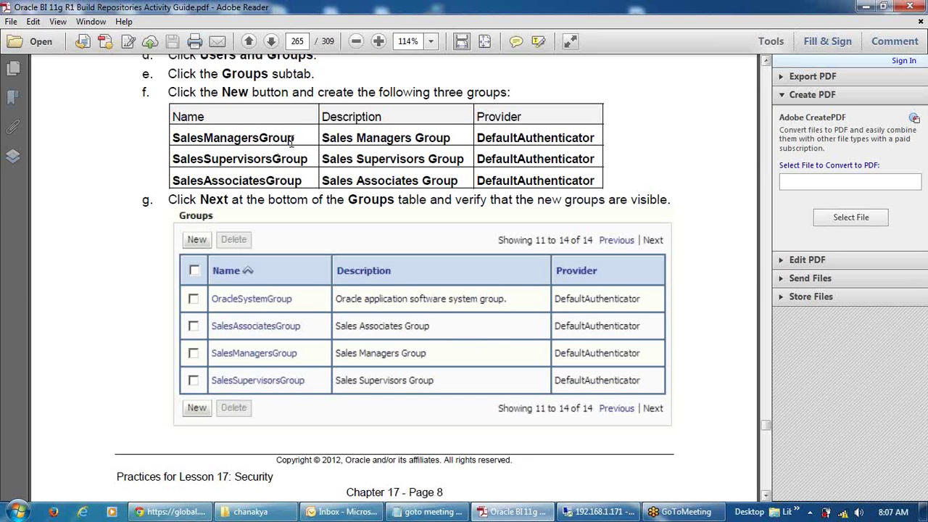
pyautogui.scroll(-8, 323, 207)
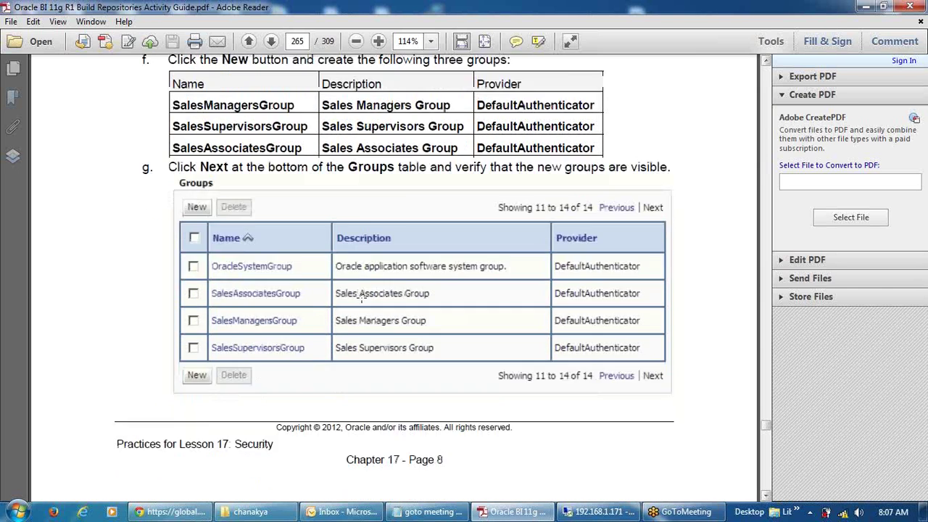
pyautogui.scroll(3, 361, 297)
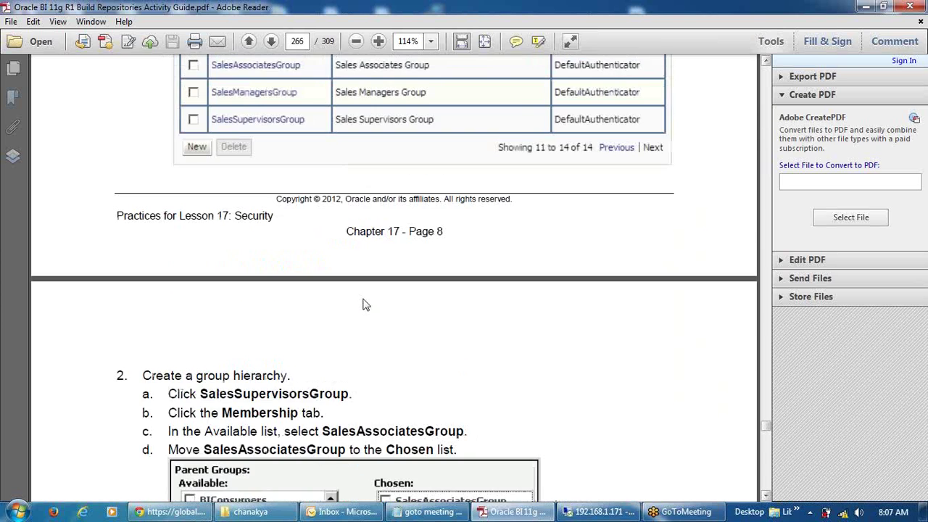
pyautogui.scroll(-3, 362, 305)
pyautogui.scroll(3, 364, 299)
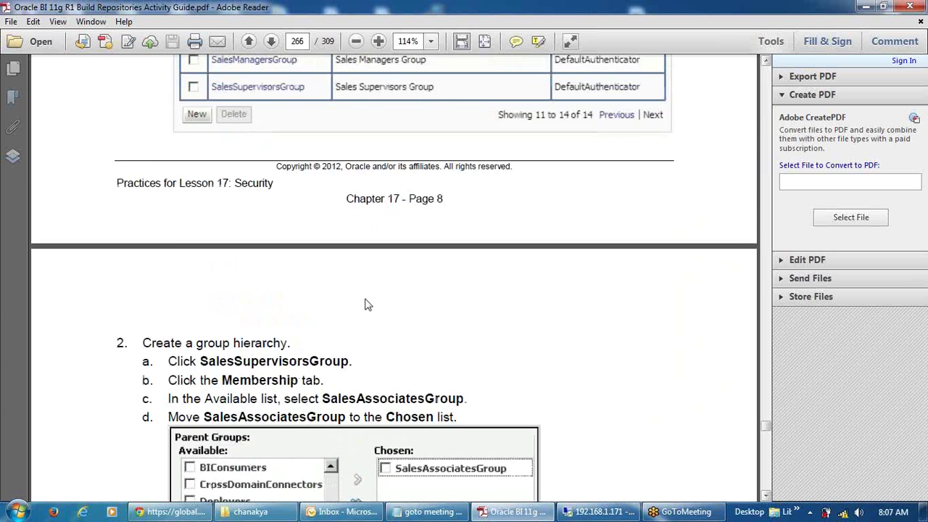
pyautogui.scroll(3, 339, 258)
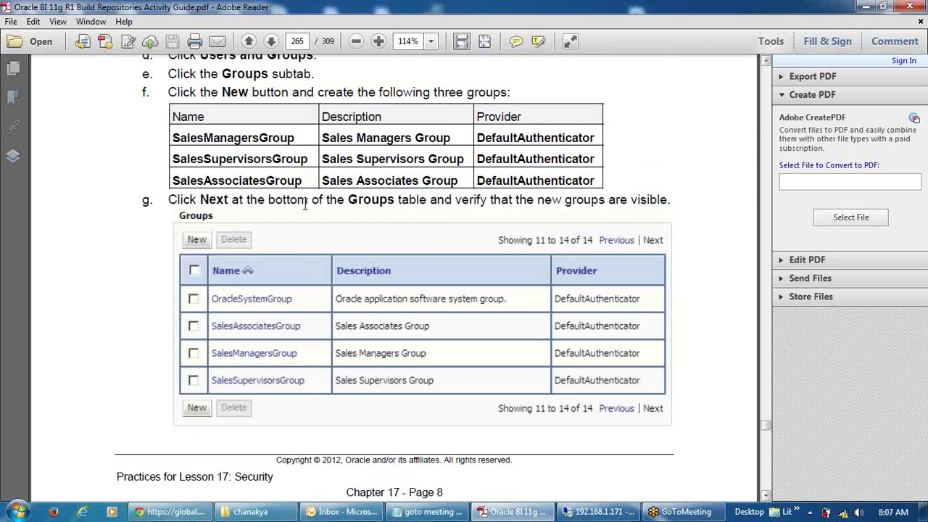
# Select SalesAssociatesGroup in the guide and show the realm's Groups list in the remote console.
pyautogui.moveTo(302, 181); pyautogui.dragTo(176, 181)
pyautogui.hotkey('ctrl', 'c')
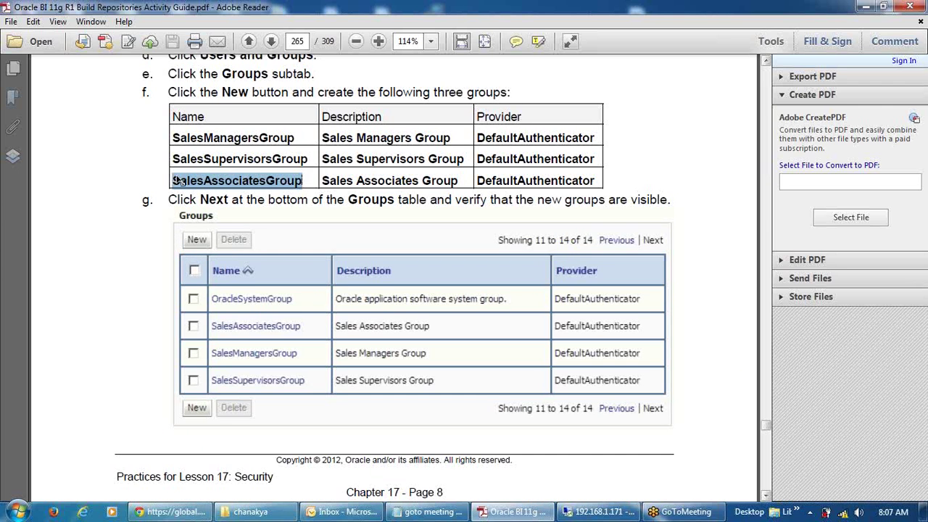
pyautogui.click(598, 512)
pyautogui.click(236, 150)
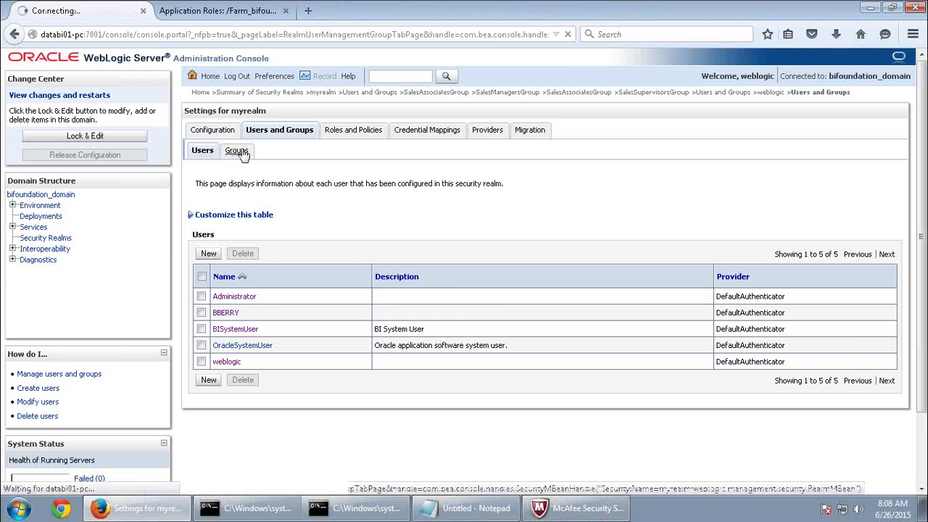
# Create group SalesAssociatesGroup, description 'Sales Associates Group', provider DefaultAuthenticator.
pyautogui.scroll(-2, 260, 395)
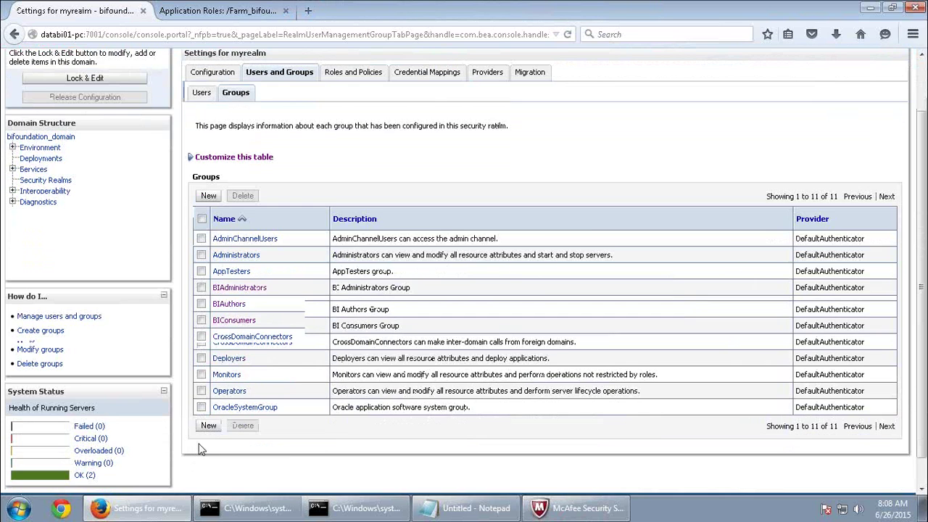
pyautogui.click(208, 397)
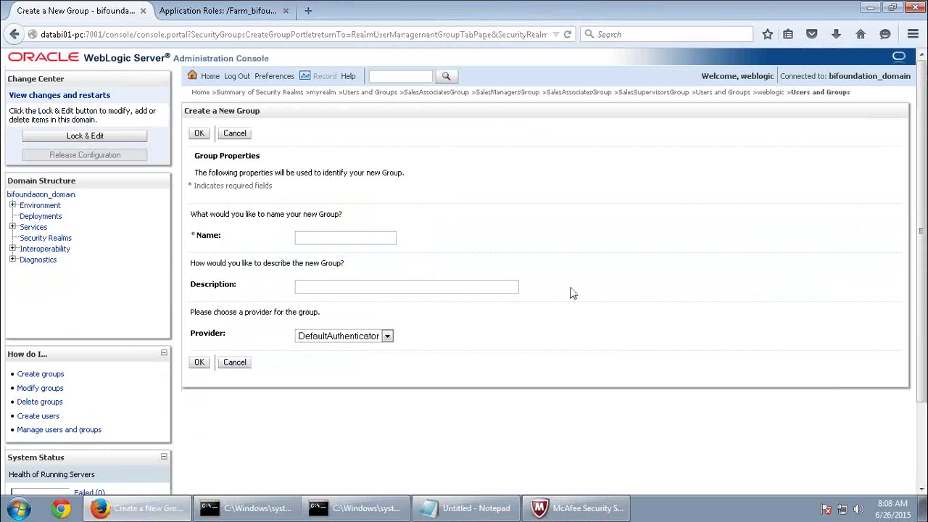
pyautogui.click(303, 237)
pyautogui.hotkey('ctrl', 'v')
pyautogui.click(327, 252)
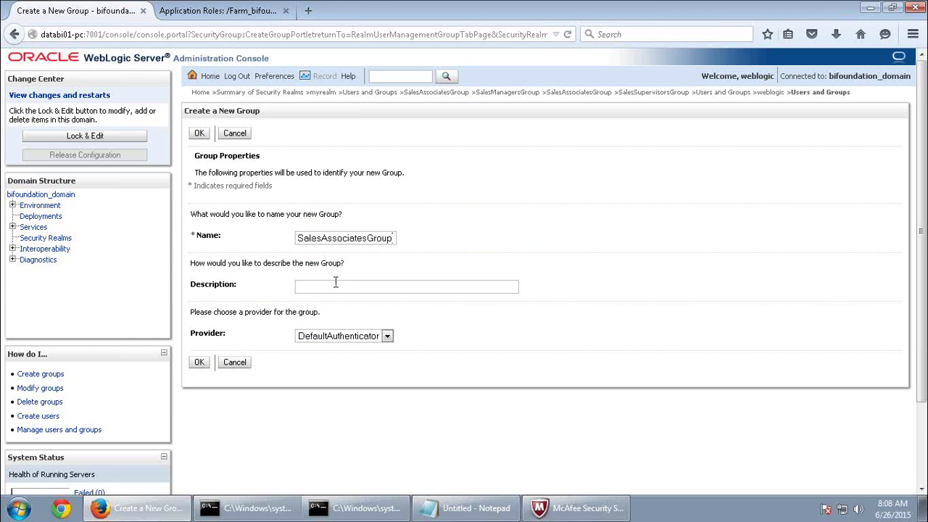
pyautogui.click(335, 283)
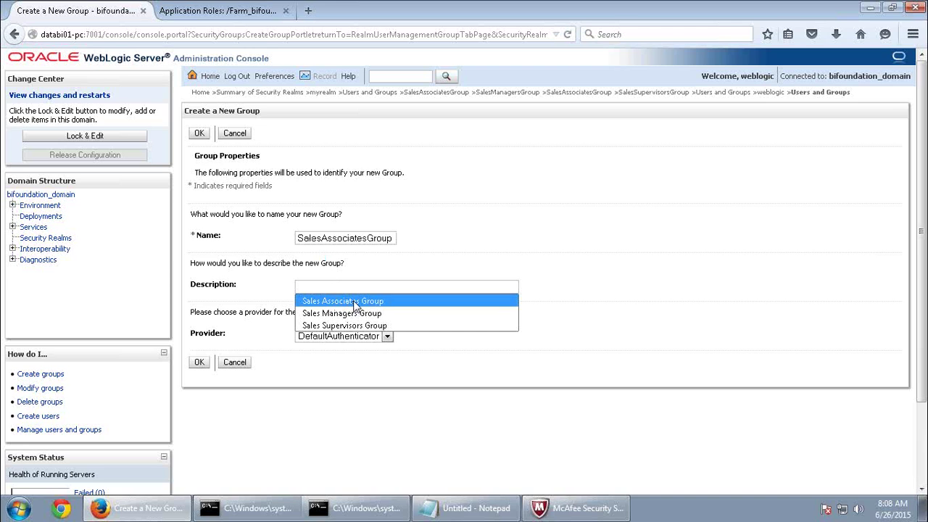
pyautogui.click(355, 300)
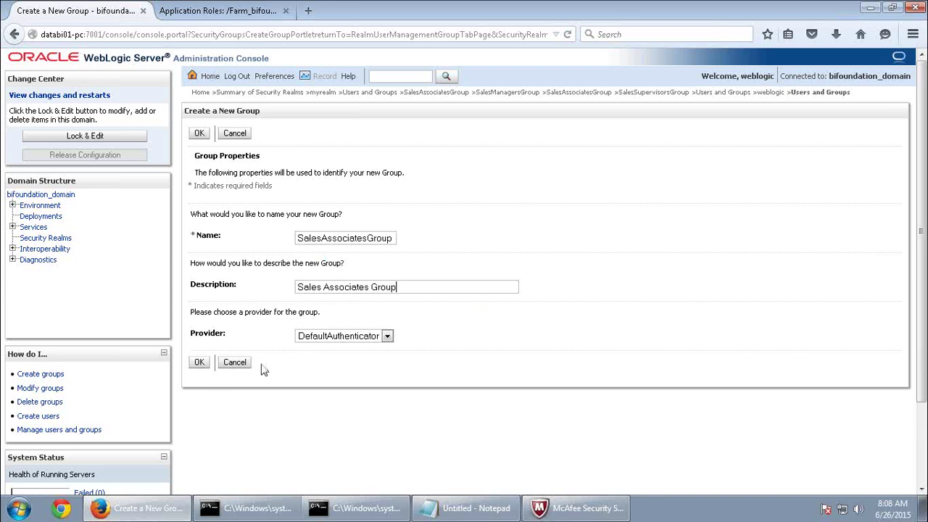
pyautogui.click(352, 337)
pyautogui.click(352, 348)
pyautogui.click(199, 362)
# Inspect SalesAssociatesGroup's Membership tab, then return to Users and Groups.
pyautogui.scroll(-3, 322, 369)
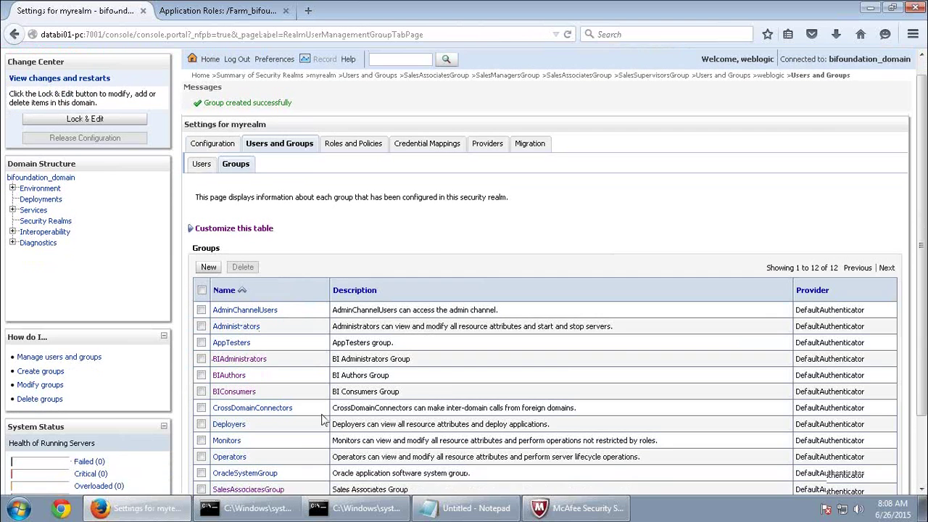
pyautogui.click(265, 411)
pyautogui.click(249, 130)
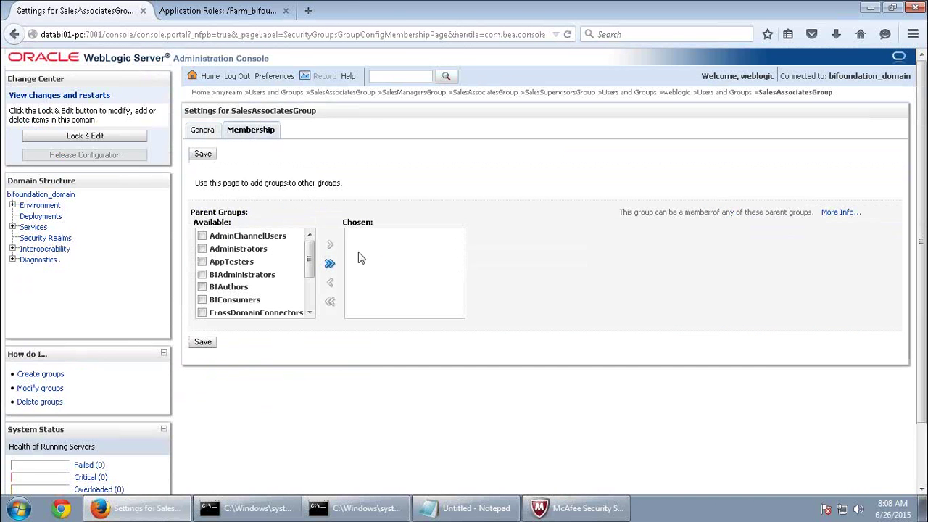
pyautogui.click(207, 133)
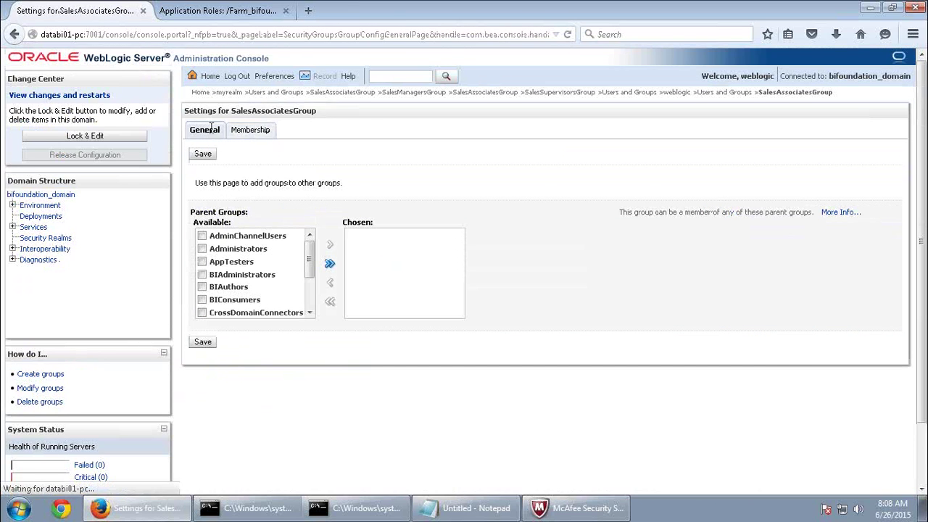
pyautogui.click(278, 93)
# Begin another new group, taking the name SalesSupervisorsGroup from the guide.
pyautogui.scroll(-2, 302, 362)
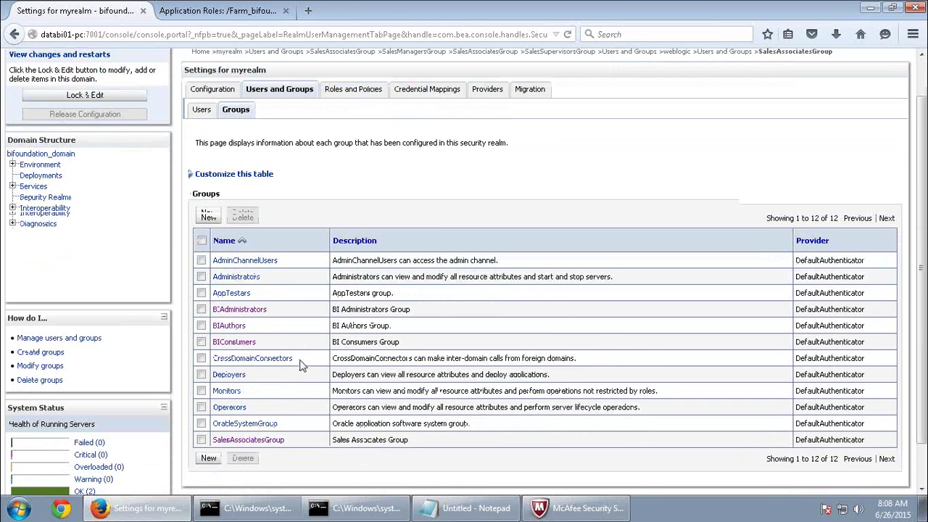
pyautogui.click(208, 415)
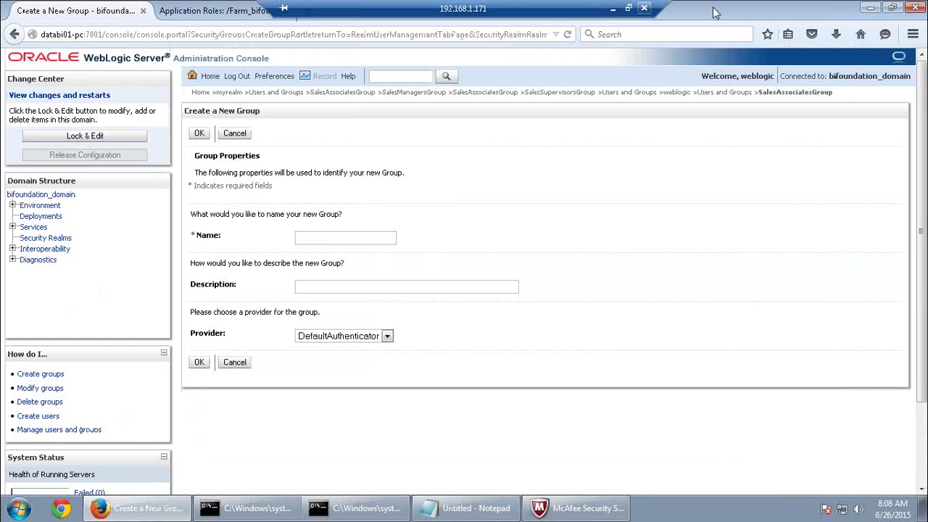
pyautogui.click(629, 8)
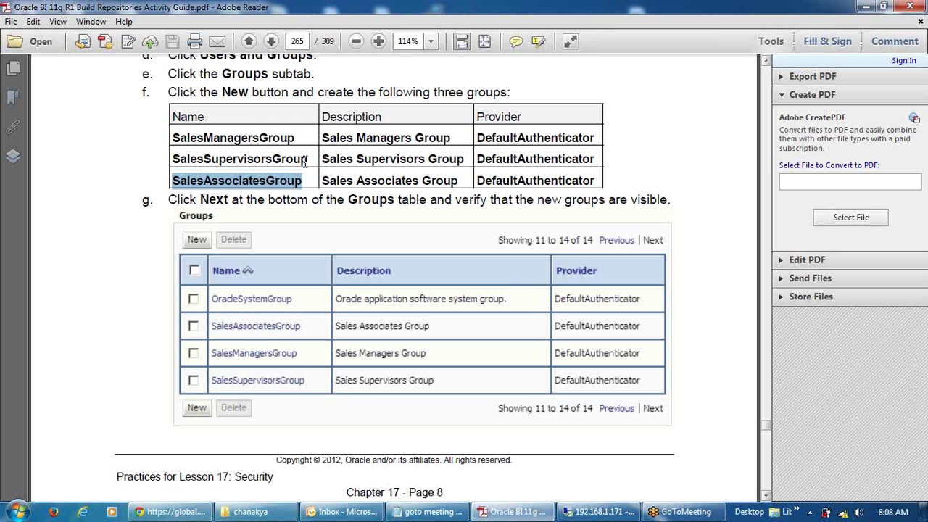
pyautogui.moveTo(307, 159); pyautogui.dragTo(171, 159)
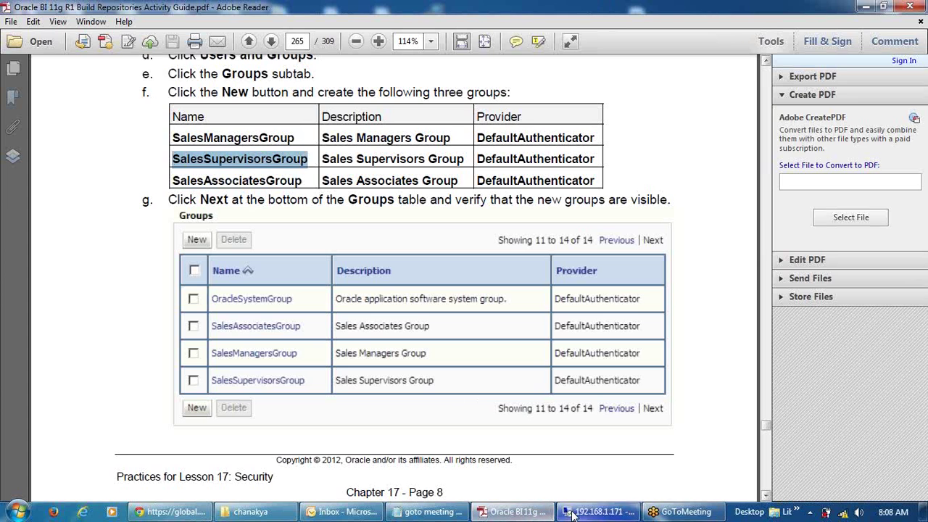
pyautogui.click(600, 511)
pyautogui.click(350, 238)
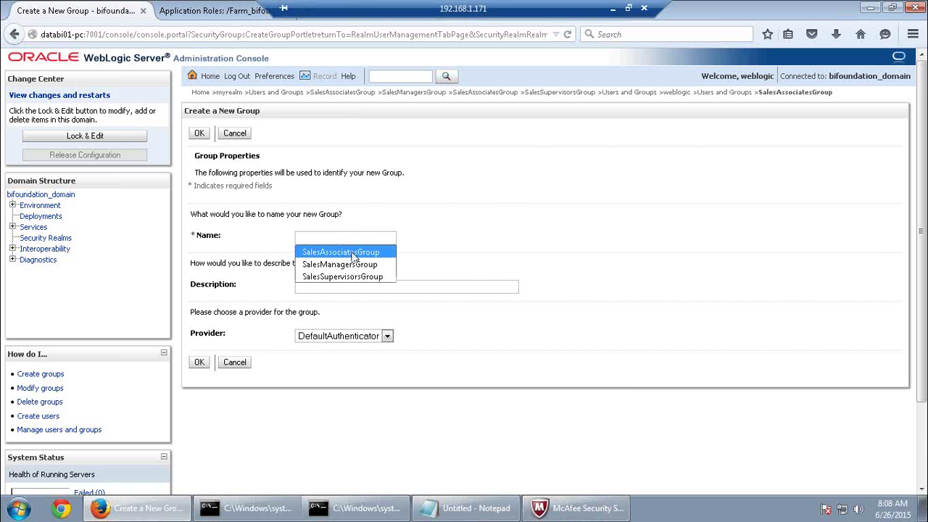
# Create SalesSupervisorsGroup with description 'Sales Supervisors Group'.
pyautogui.click(350, 276)
pyautogui.click(350, 285)
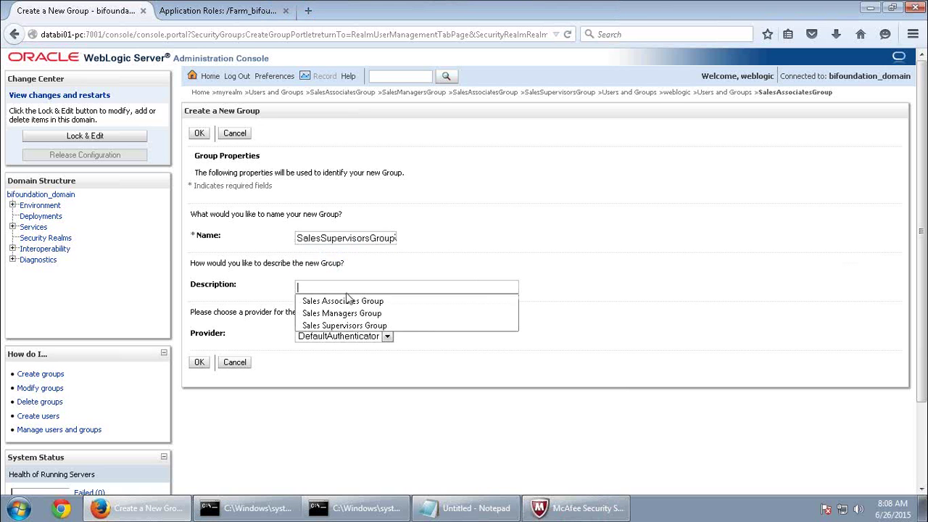
pyautogui.click(348, 327)
pyautogui.click(199, 363)
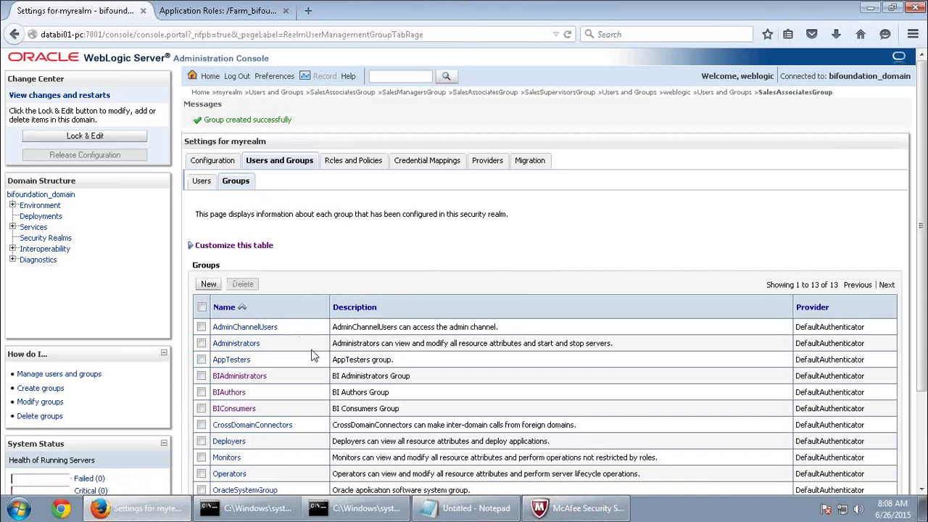
# Create SalesManagersGroup with description 'Sales Managers Group'.
pyautogui.scroll(-3, 203, 431)
pyautogui.click(206, 429)
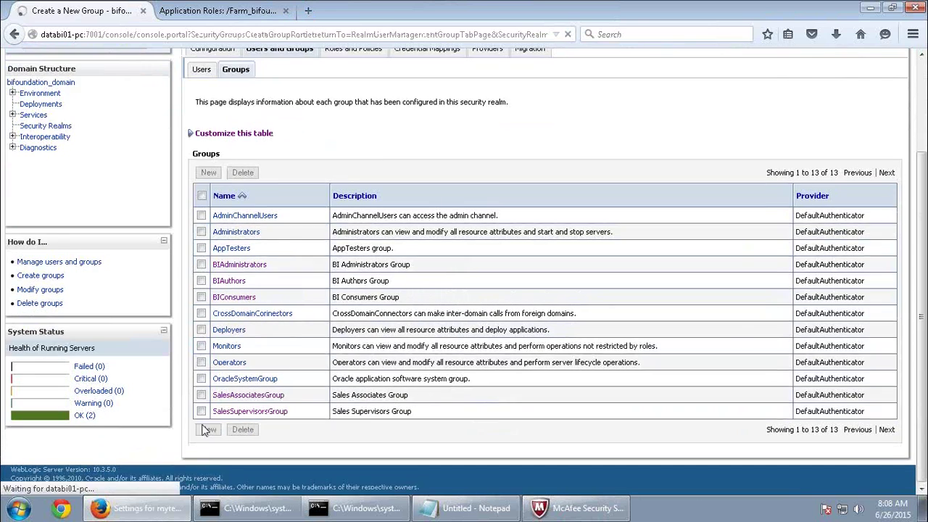
pyautogui.click(313, 239)
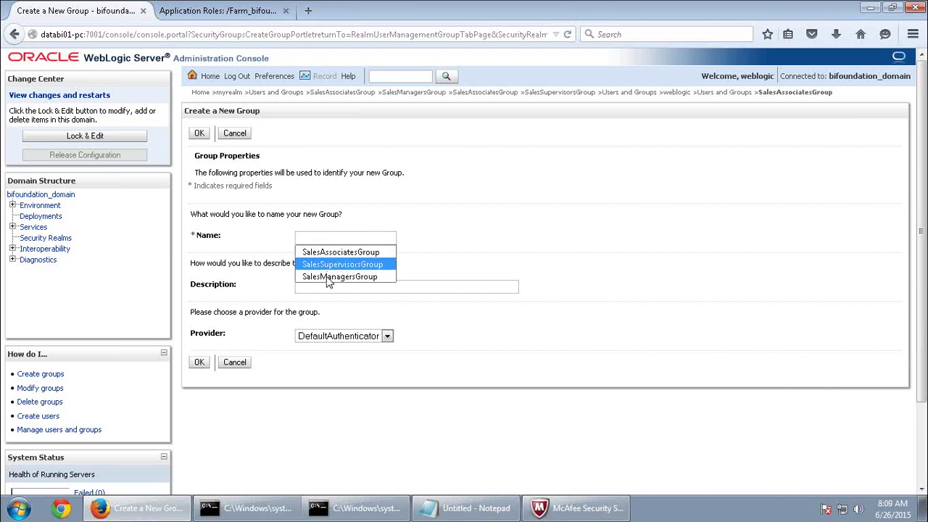
pyautogui.click(323, 276)
pyautogui.click(322, 288)
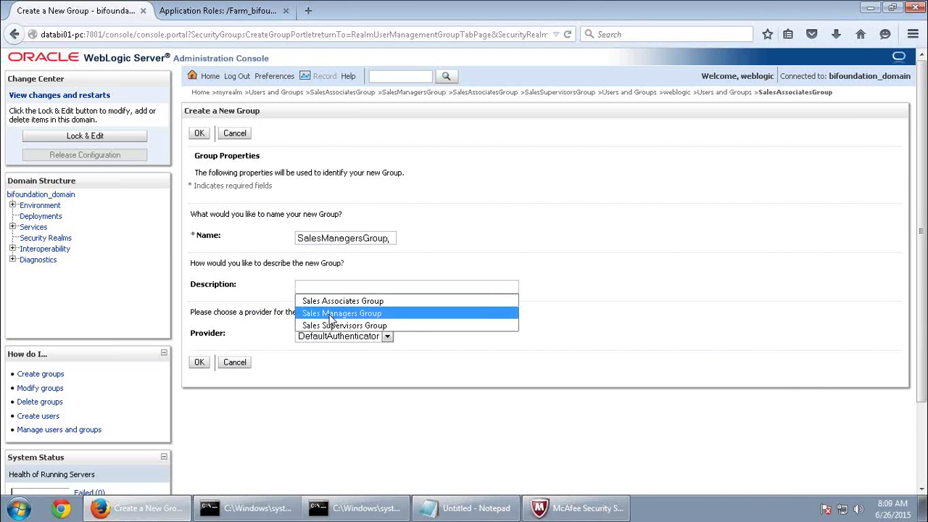
pyautogui.click(332, 313)
pyautogui.click(199, 363)
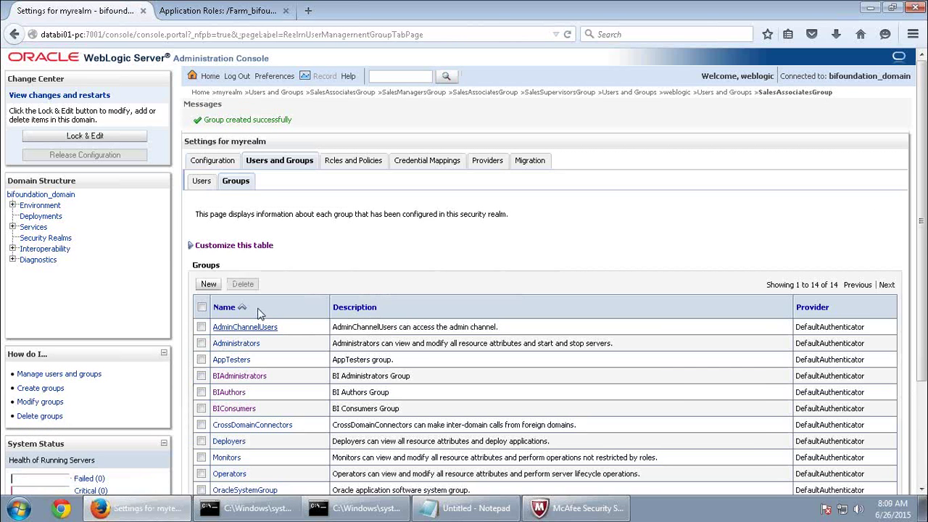
# Check the three Sales groups in the Groups table and open SalesManagersGroup's settings.
pyautogui.scroll(-3, 371, 309)
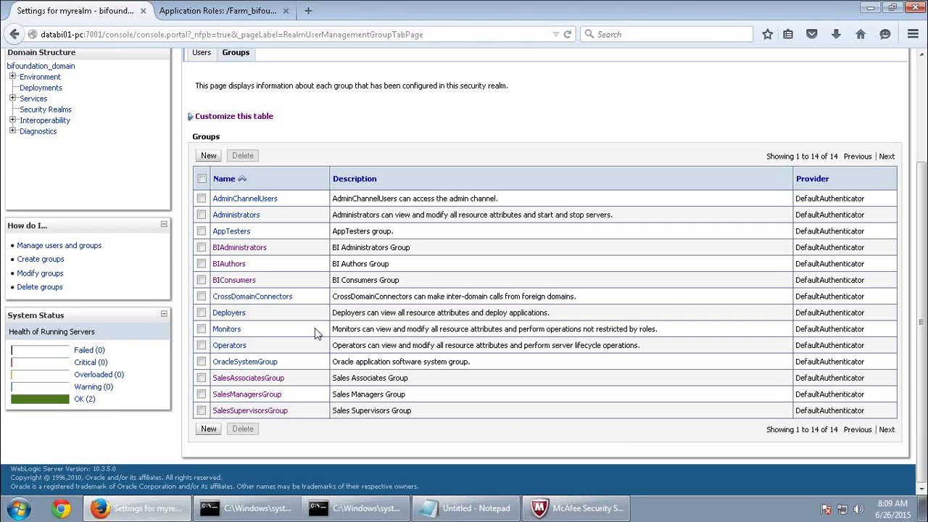
pyautogui.click(271, 398)
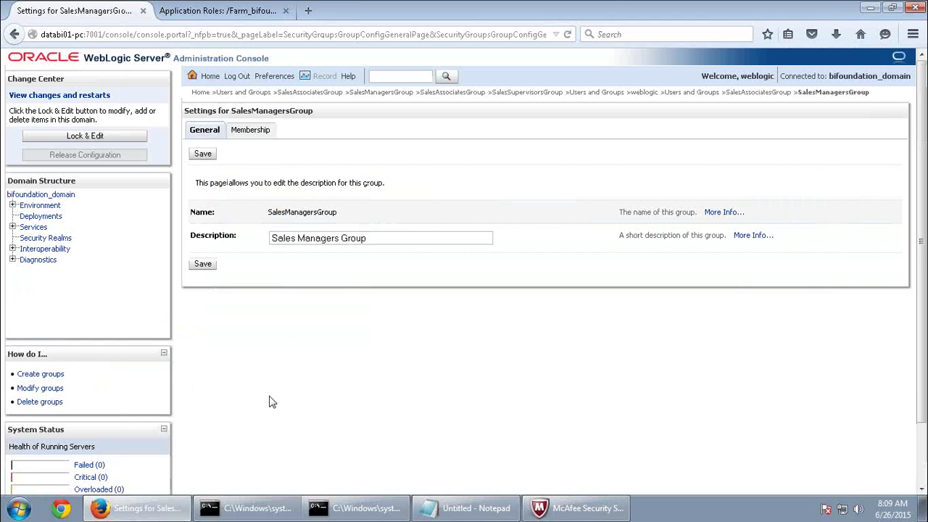
# Save SalesAssociatesGroup as SalesManagersGroup's parent group, then return to Users and Groups.
pyautogui.click(255, 131)
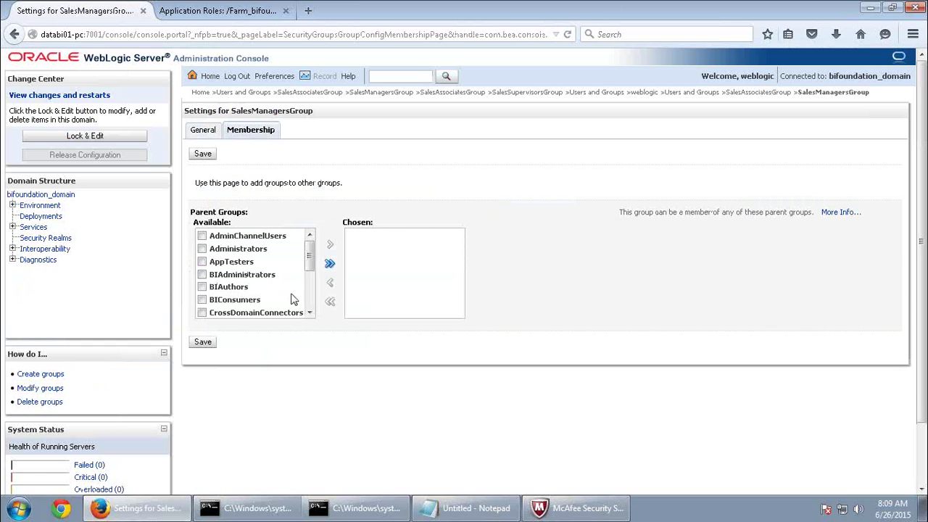
pyautogui.click(309, 312)
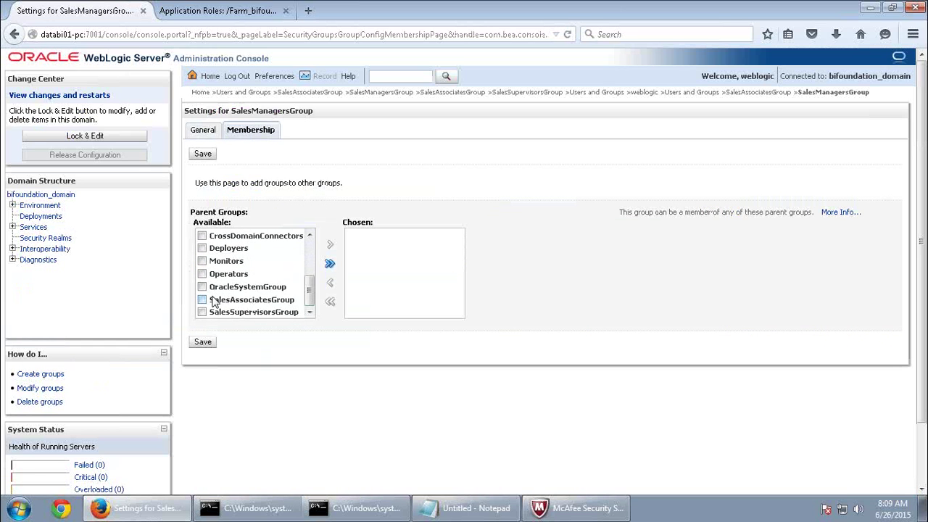
pyautogui.click(201, 299)
pyautogui.click(331, 245)
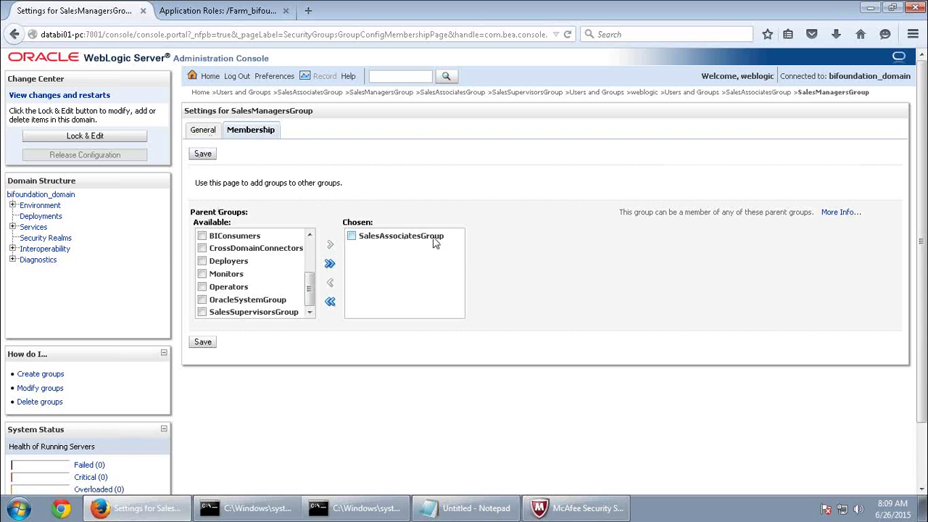
pyautogui.click(203, 342)
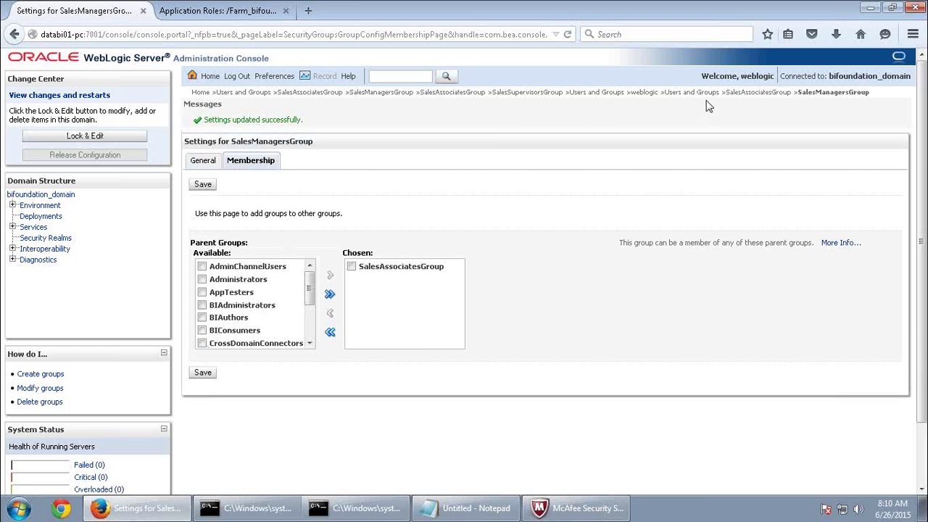
pyautogui.click(708, 93)
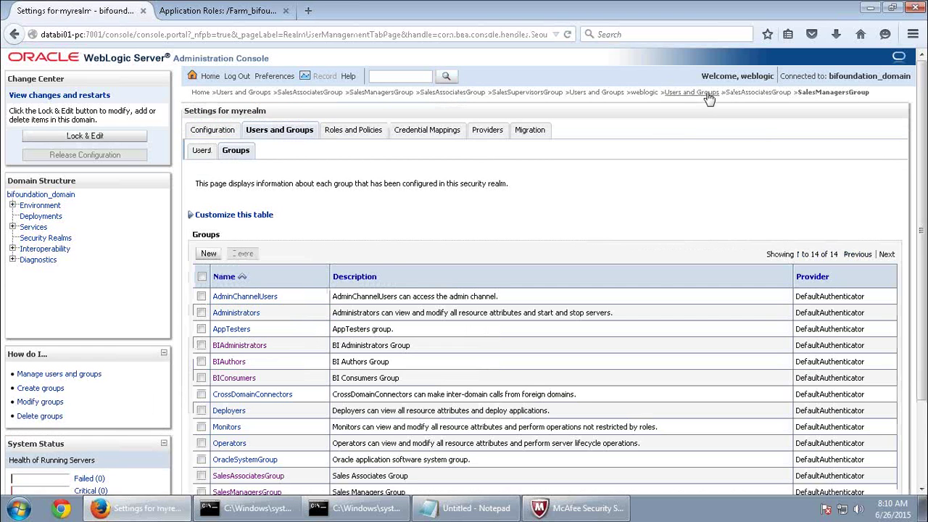
# Save SalesAssociatesGroup as a parent group of SalesSupervisorsGroup.
pyautogui.scroll(-1, 310, 489)
pyautogui.scroll(-1, 310, 489)
pyautogui.click(261, 415)
pyautogui.click(259, 135)
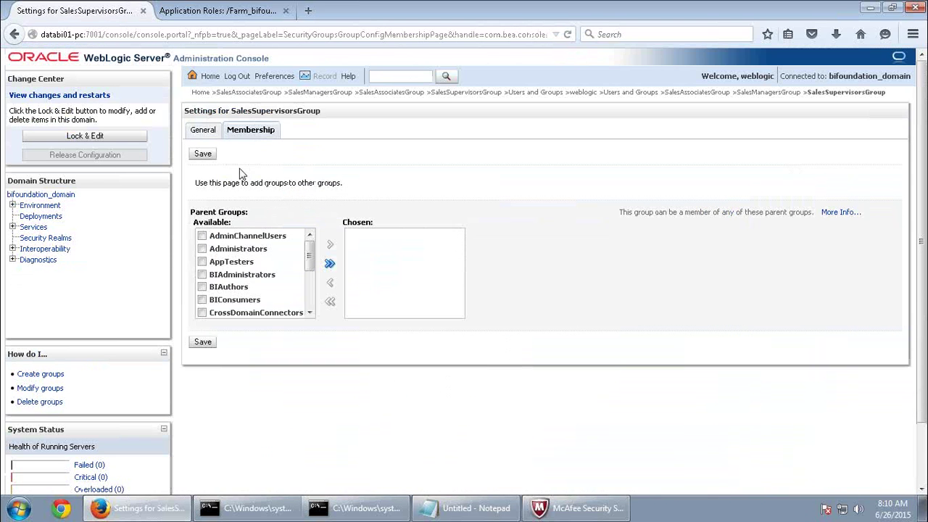
pyautogui.moveTo(310, 250); pyautogui.dragTo(307, 321)
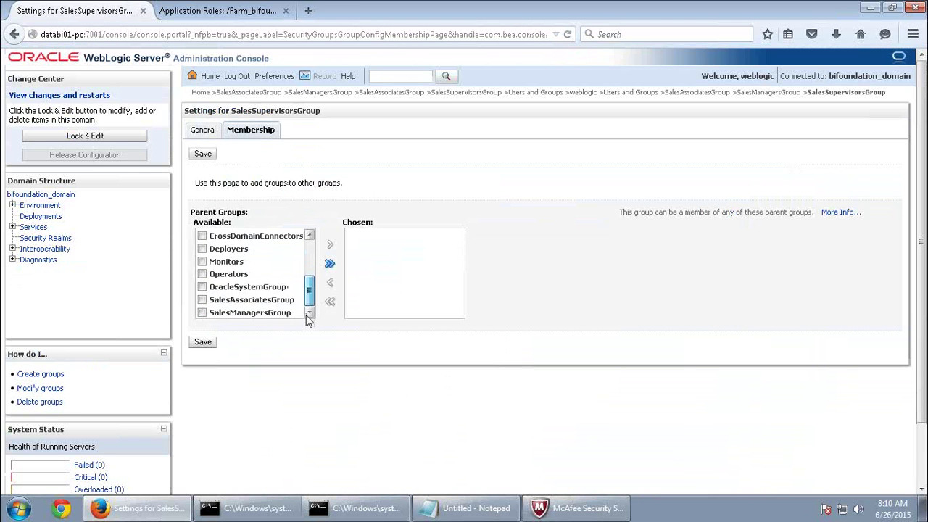
pyautogui.click(265, 300)
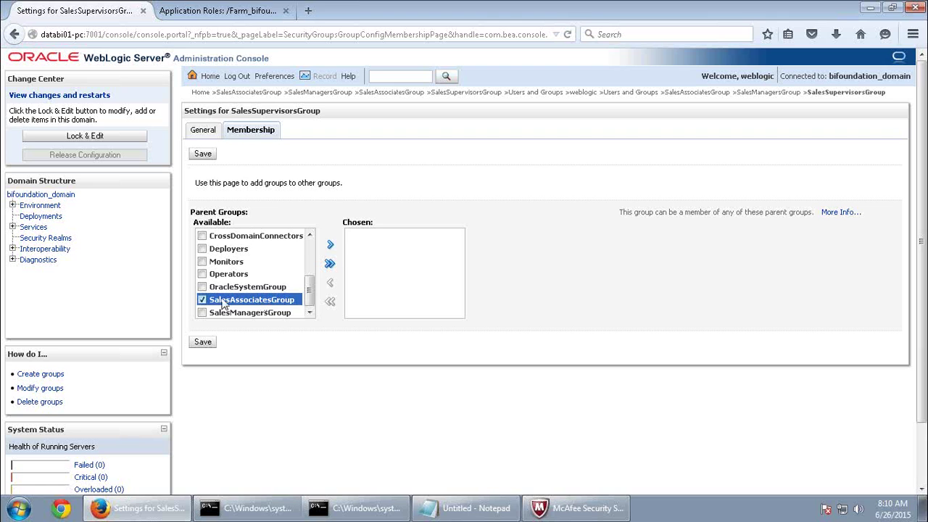
pyautogui.click(330, 245)
pyautogui.click(203, 342)
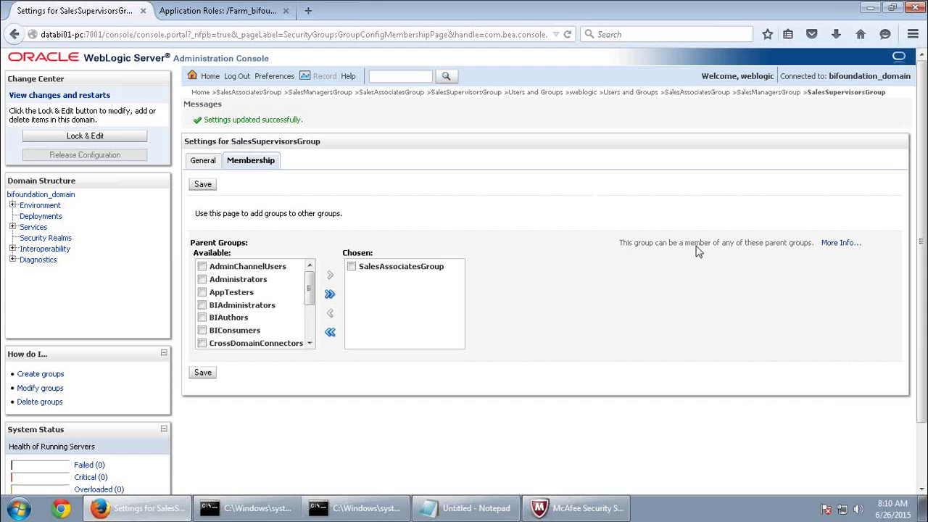
# Read the parent-group membership note, then reopen SalesManagersGroup's settings.
pyautogui.moveTo(644, 245); pyautogui.dragTo(792, 278)
pyautogui.click(383, 273)
pyautogui.click(383, 273)
pyautogui.click(770, 93)
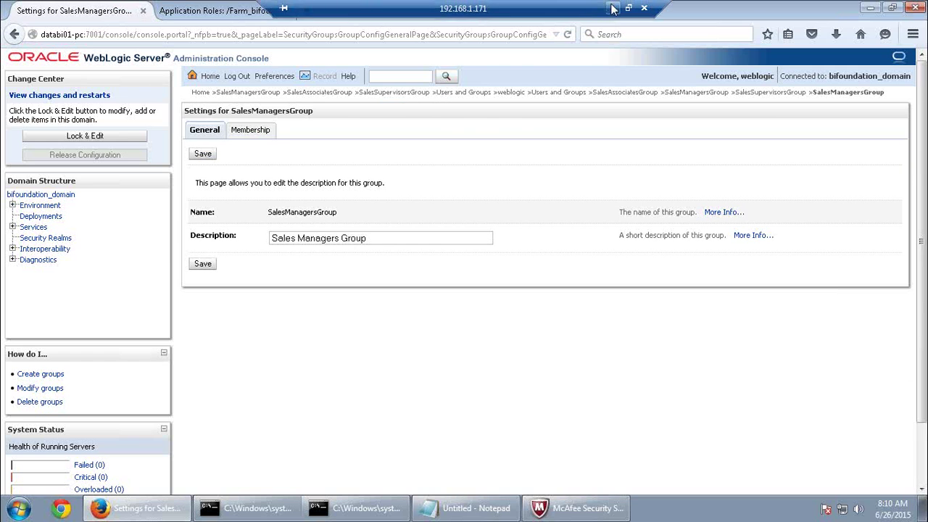
pyautogui.click(612, 8)
# Read the guide's explanation of inherited group privileges.
pyautogui.scroll(-10, 403, 234)
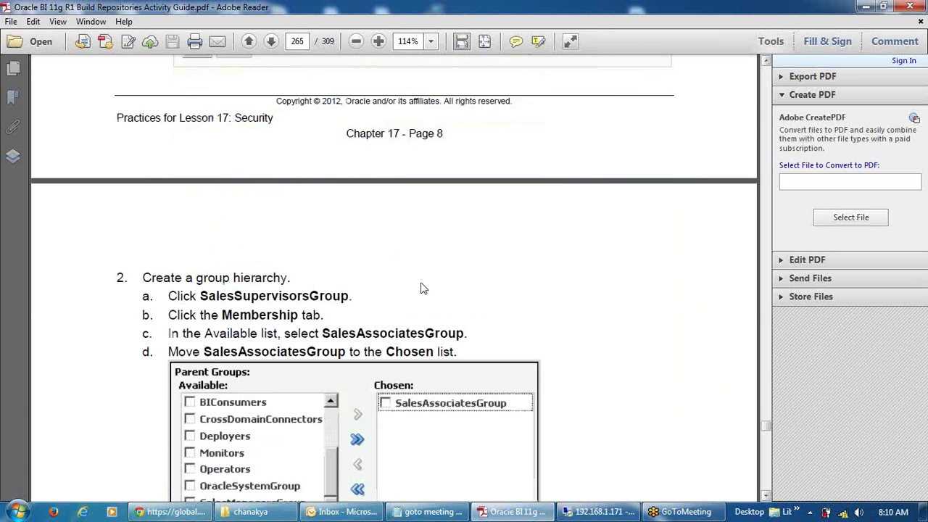
pyautogui.scroll(-3, 423, 288)
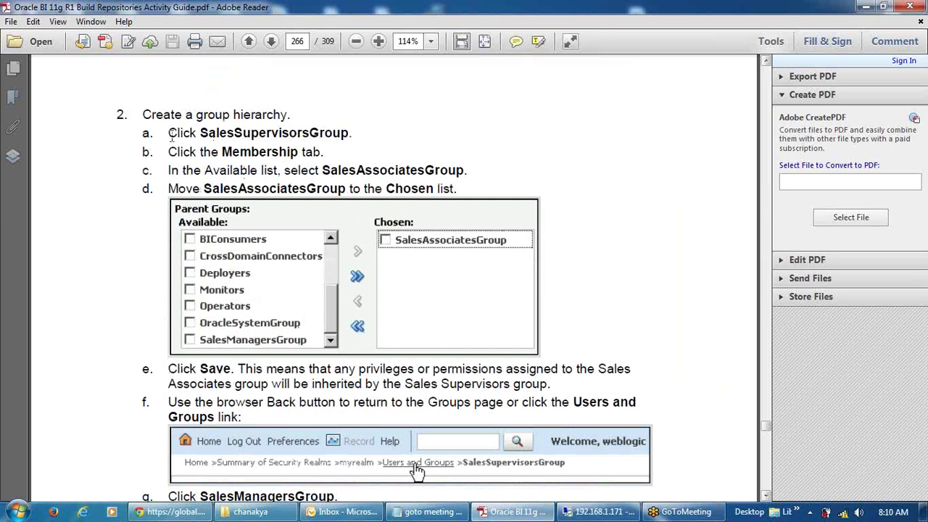
pyautogui.moveTo(238, 370); pyautogui.dragTo(520, 371)
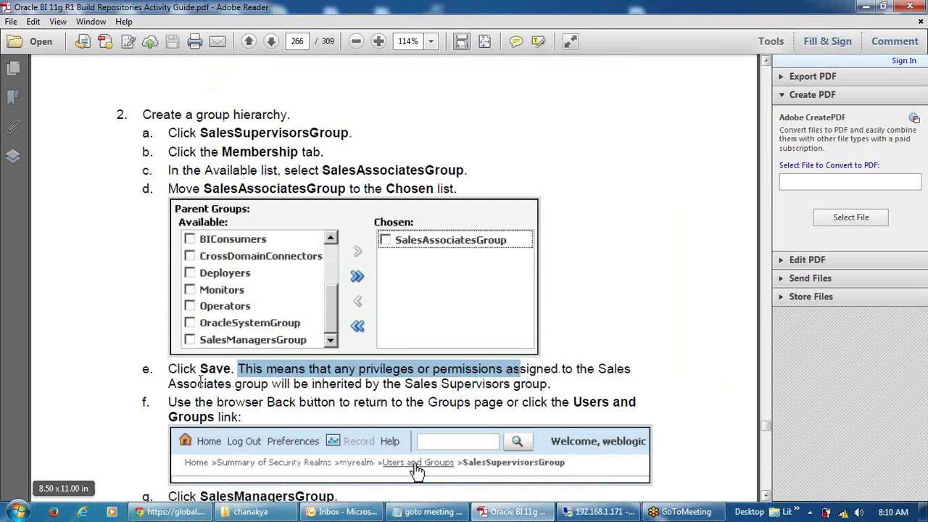
pyautogui.moveTo(200, 383); pyautogui.dragTo(545, 384)
pyautogui.click(269, 382)
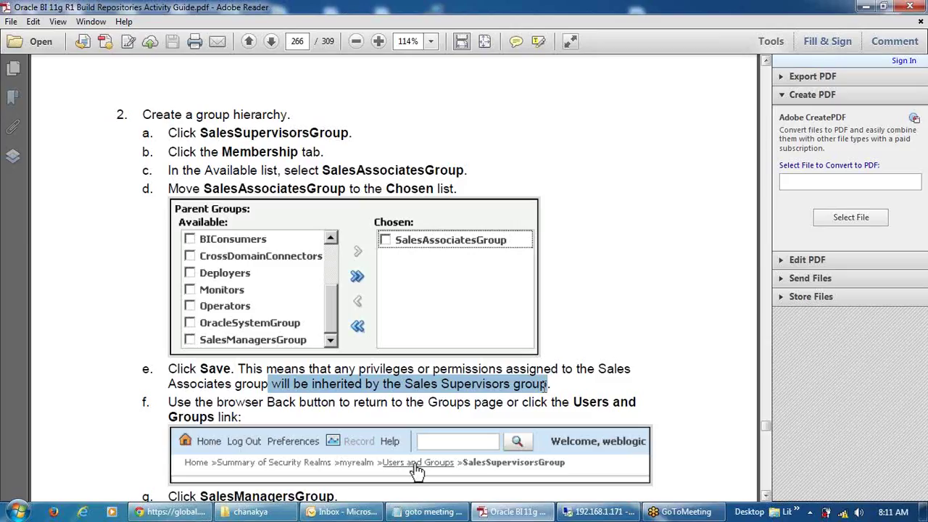
# Select the first user's login name in the guide's new-users table, then return to the console.
pyautogui.scroll(-5, 535, 511)
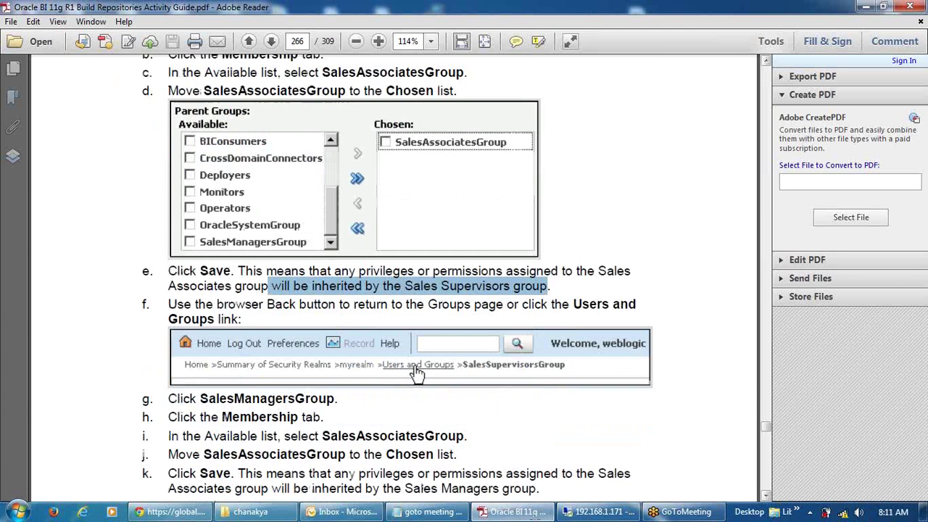
pyautogui.scroll(-7, 416, 242)
pyautogui.scroll(2, 330, 241)
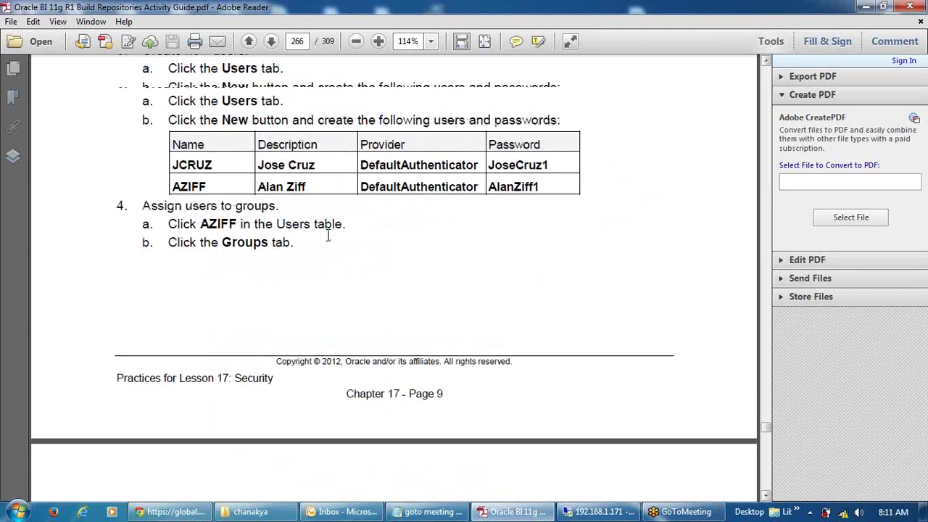
pyautogui.moveTo(216, 197); pyautogui.dragTo(172, 199)
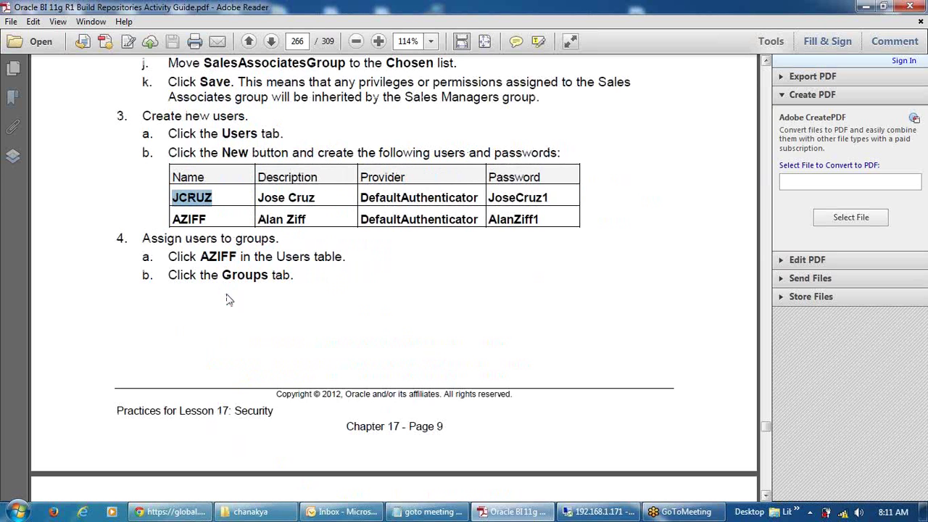
pyautogui.click(583, 511)
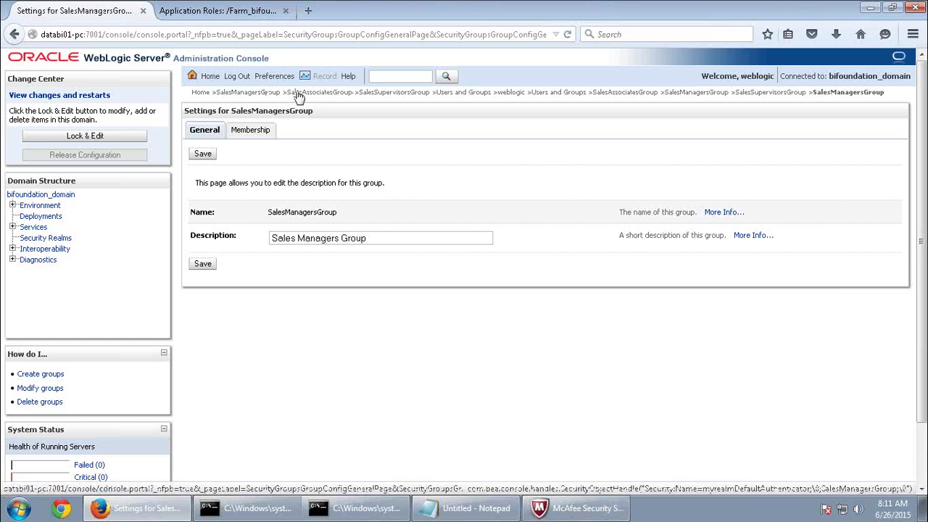
# Navigate Home > Security Realms > myrealm > Users and Groups and start a new user.
pyautogui.click(202, 93)
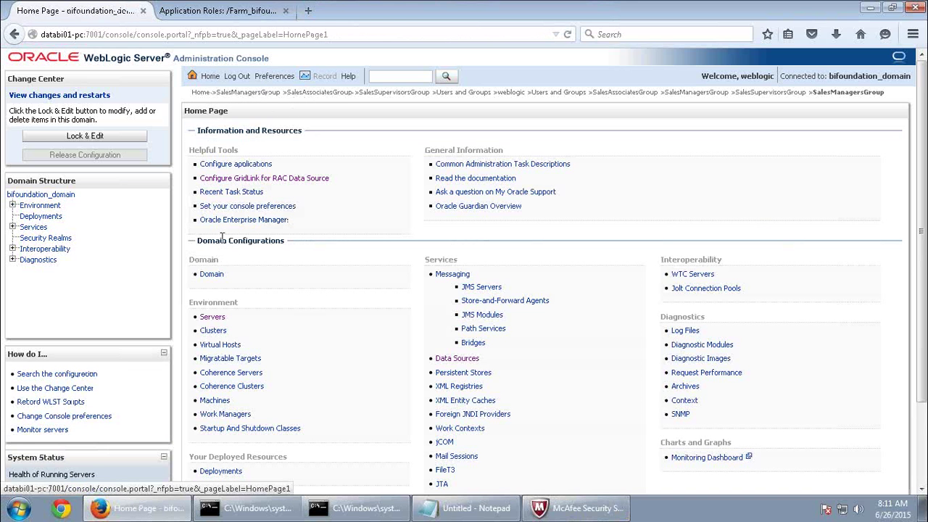
pyautogui.click(58, 242)
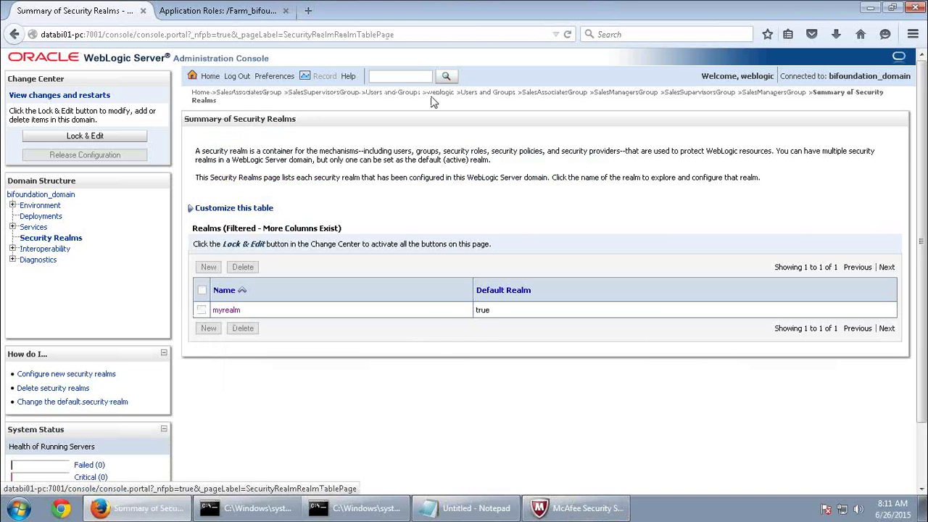
pyautogui.click(391, 93)
pyautogui.scroll(-2, 389, 366)
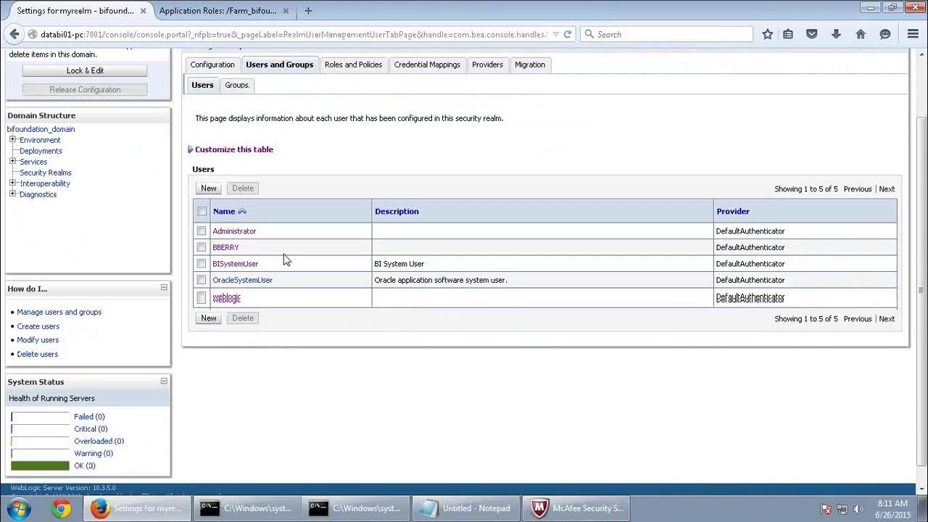
pyautogui.click(213, 303)
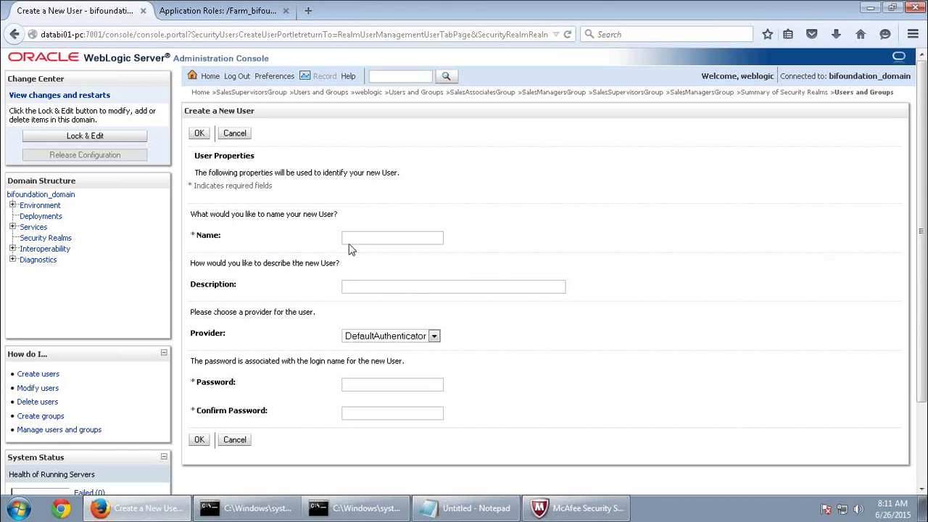
# Fill the new user's login name and full-name description from previous entries.
pyautogui.click(362, 239)
pyautogui.scroll(-1, 370, 297)
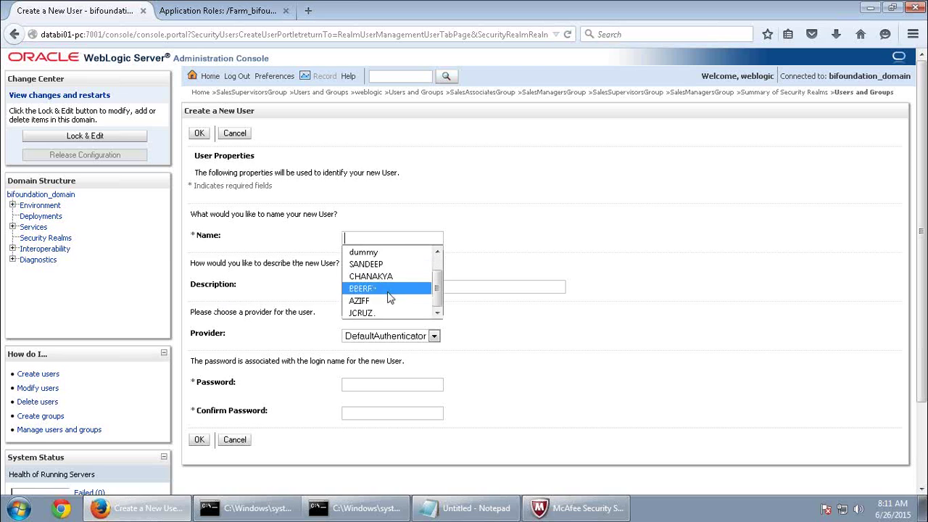
pyautogui.click(367, 313)
pyautogui.click(367, 286)
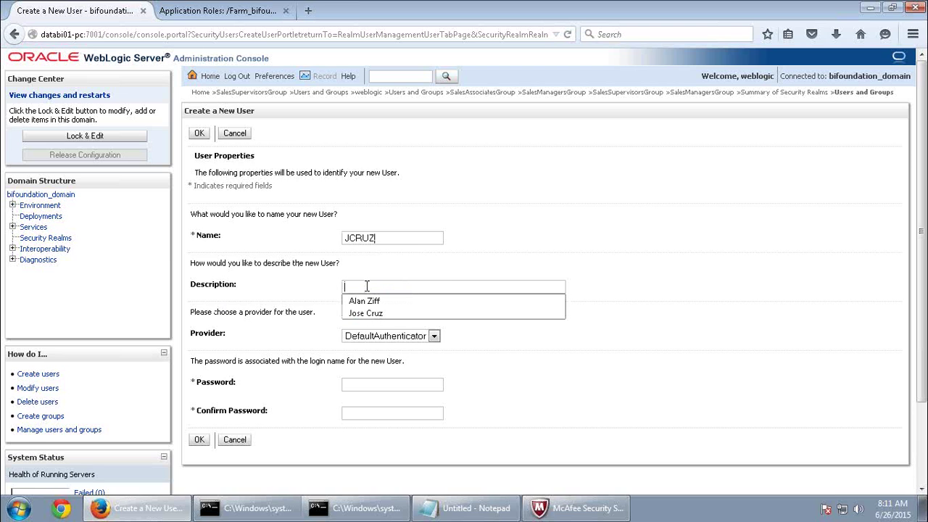
pyautogui.click(368, 313)
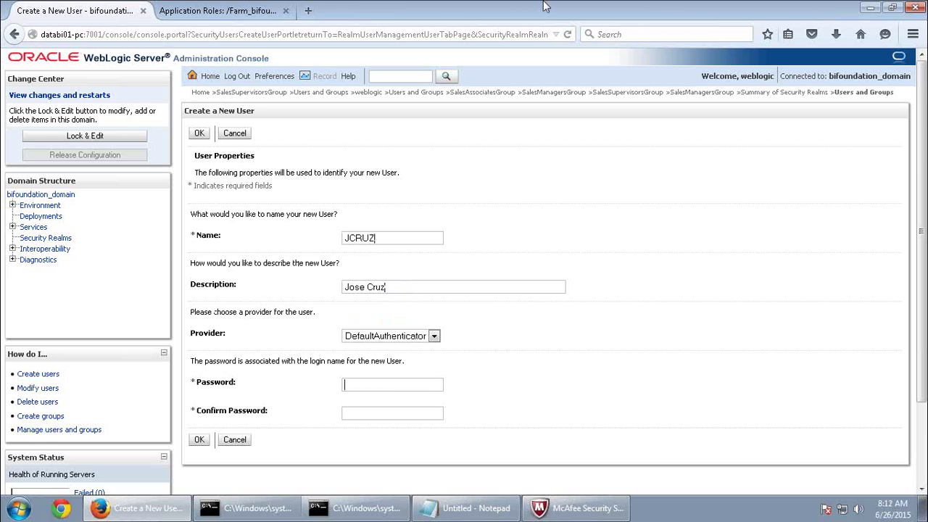
pyautogui.click(601, 10)
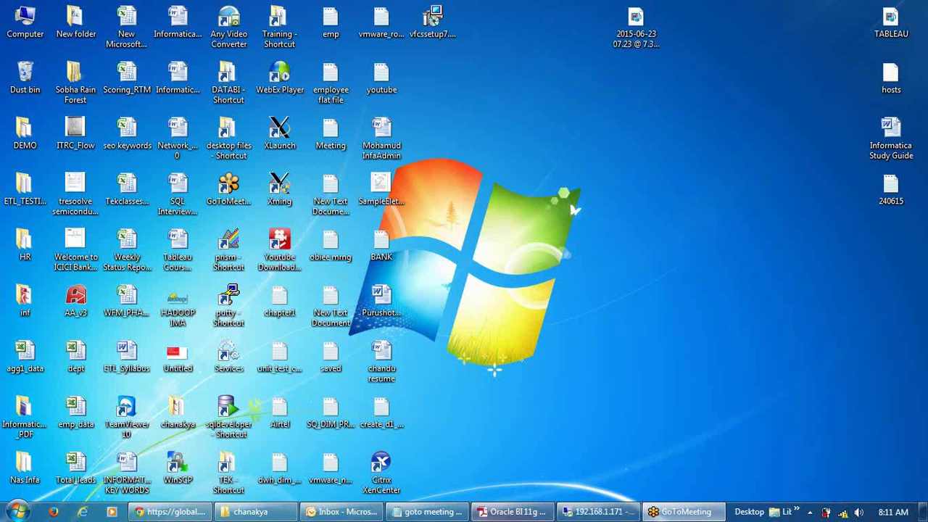
# Copy the user's password from the guide, paste it into the form, and create the user.
pyautogui.click(512, 511)
pyautogui.moveTo(549, 197); pyautogui.dragTo(489, 198)
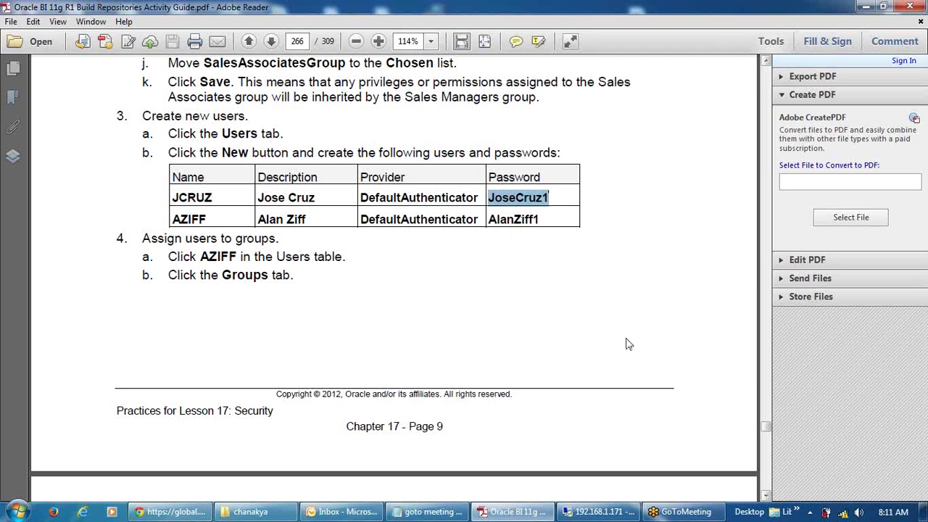
pyautogui.click(599, 511)
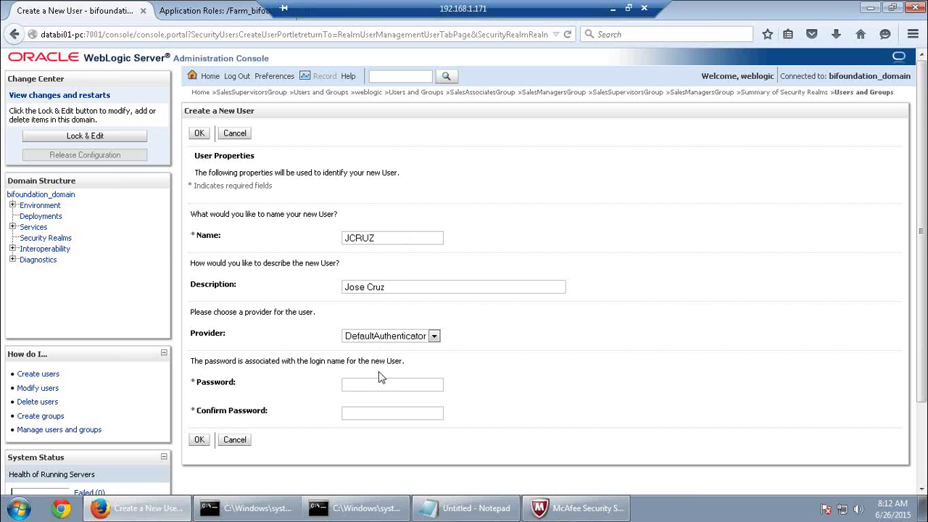
pyautogui.hotkey('ctrl', 'v')
pyautogui.hotkey('ctrl', 'v')
pyautogui.click(199, 439)
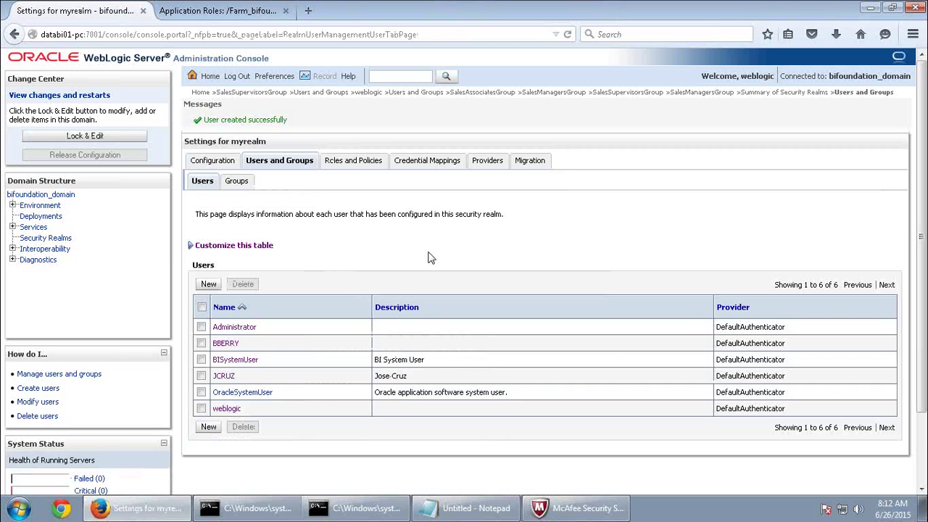
# Check the new user's group memberships, then start another new user from the user list.
pyautogui.click(224, 375)
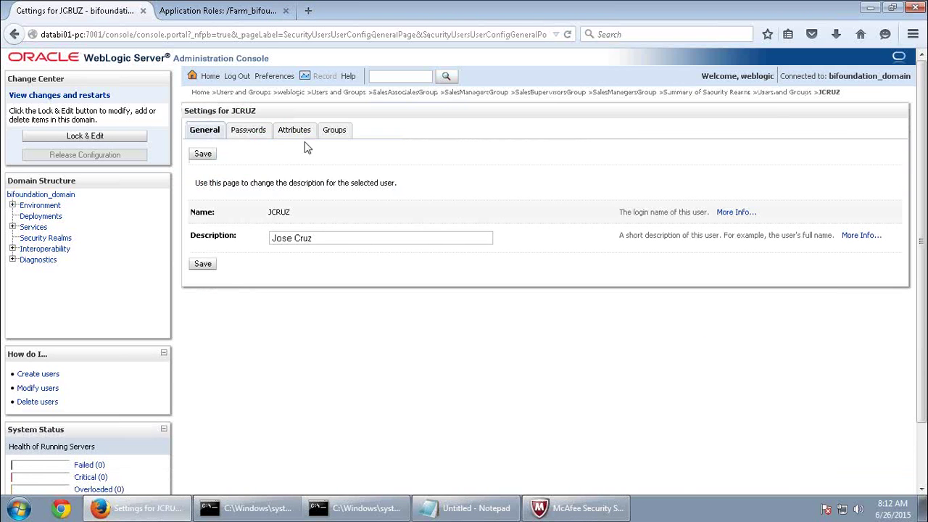
pyautogui.click(343, 132)
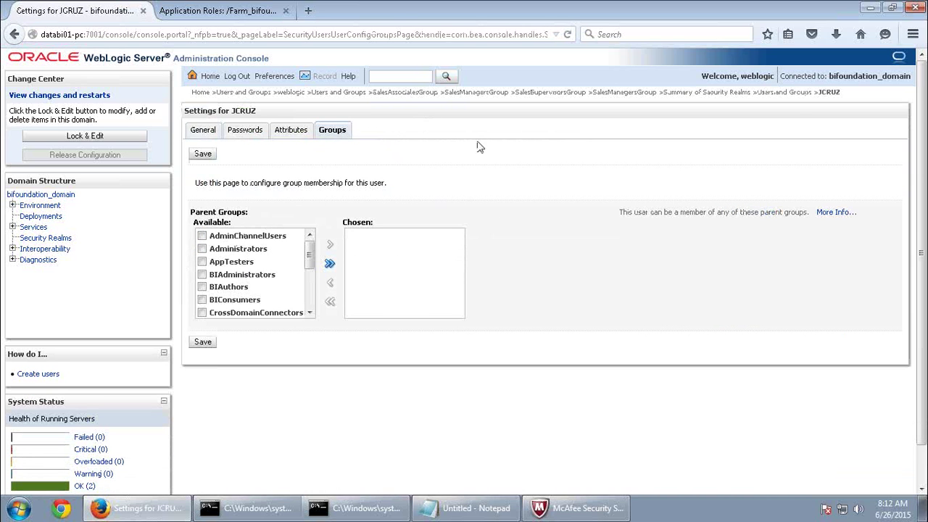
pyautogui.click(784, 92)
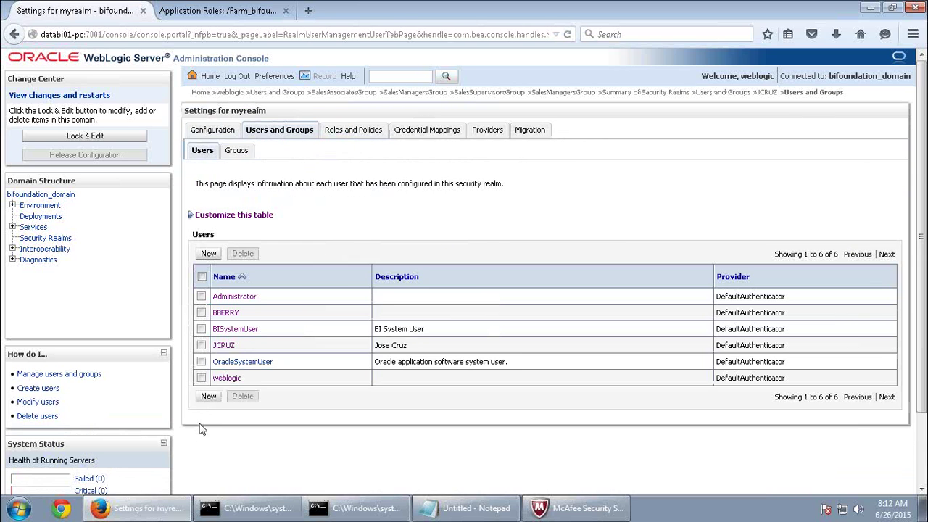
pyautogui.click(207, 396)
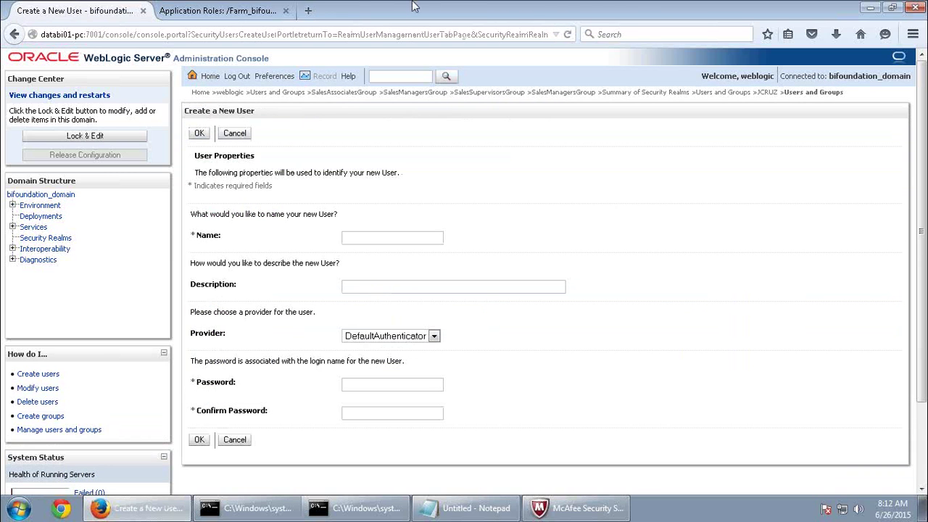
# Copy AZIFF's user name and password from the PDF guide.
pyautogui.click(615, 10)
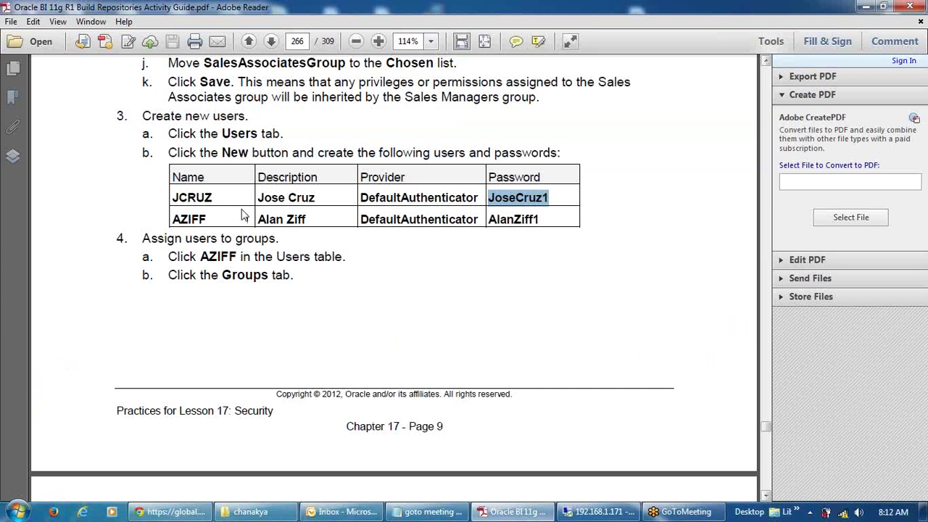
pyautogui.moveTo(206, 219); pyautogui.dragTo(171, 218)
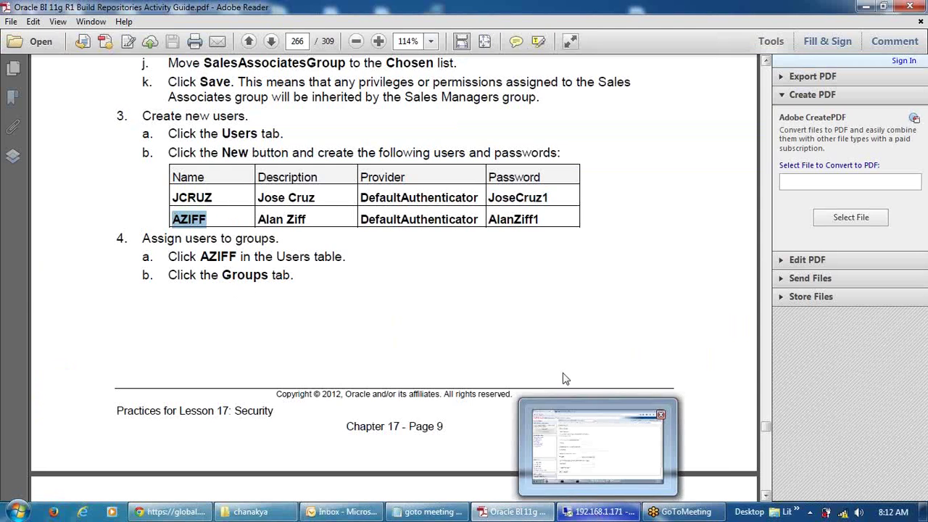
pyautogui.moveTo(537, 219); pyautogui.dragTo(488, 219)
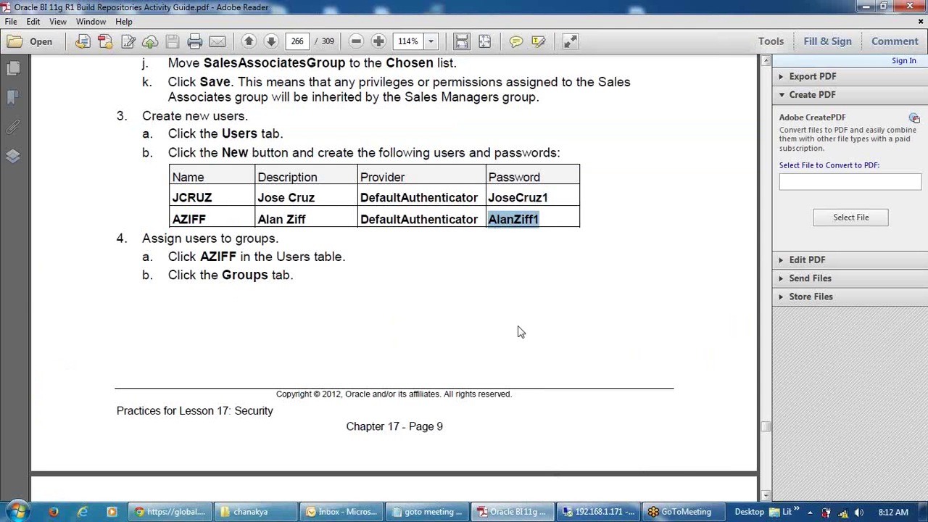
pyautogui.click(598, 512)
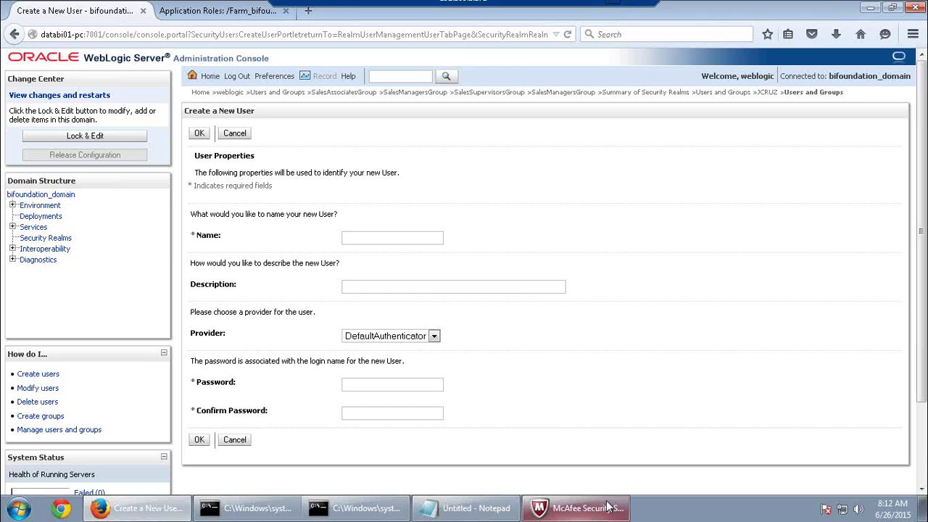
pyautogui.click(365, 237)
pyautogui.scroll(-1, 365, 306)
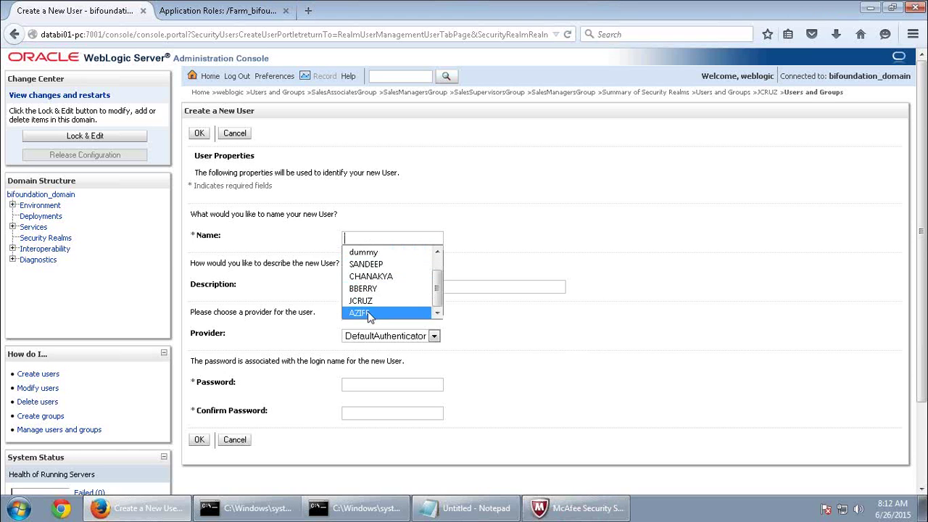
pyautogui.click(368, 313)
pyautogui.click(373, 290)
pyautogui.click(370, 313)
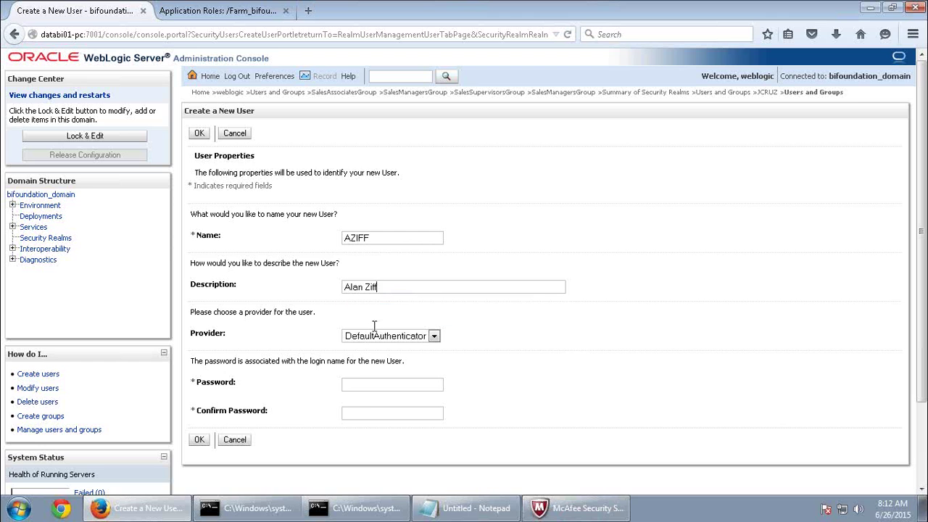
pyautogui.hotkey('ctrl', 'v')
pyautogui.click(366, 417)
pyautogui.hotkey('ctrl', 'v')
pyautogui.click(199, 439)
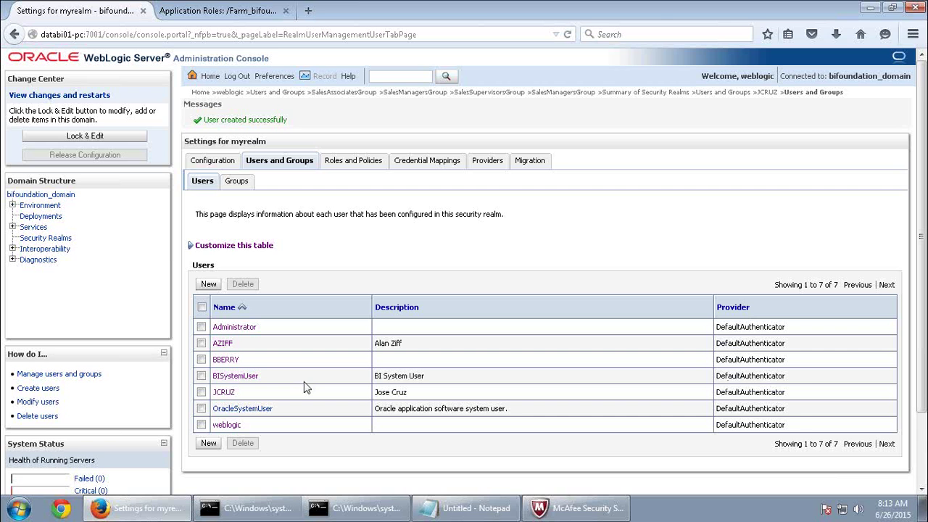
# Check AZIFF's groups in the guide, then open AZIFF's Groups settings.
pyautogui.moveTo(466, 6)
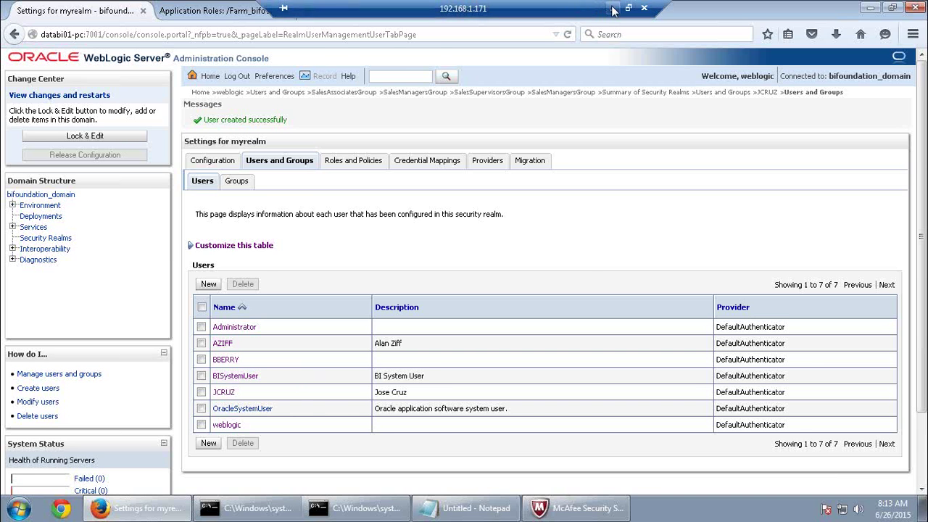
pyautogui.click(615, 7)
pyautogui.scroll(-15, 424, 152)
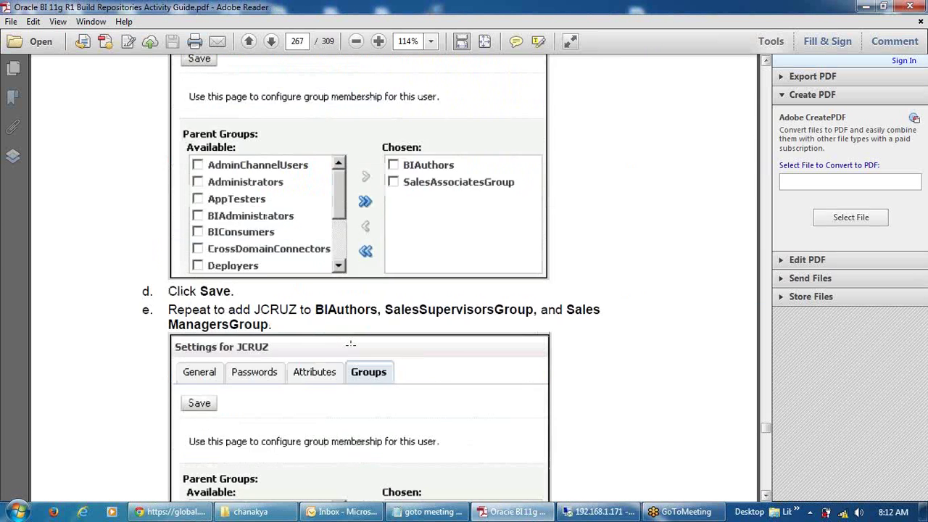
pyautogui.scroll(5, 350, 345)
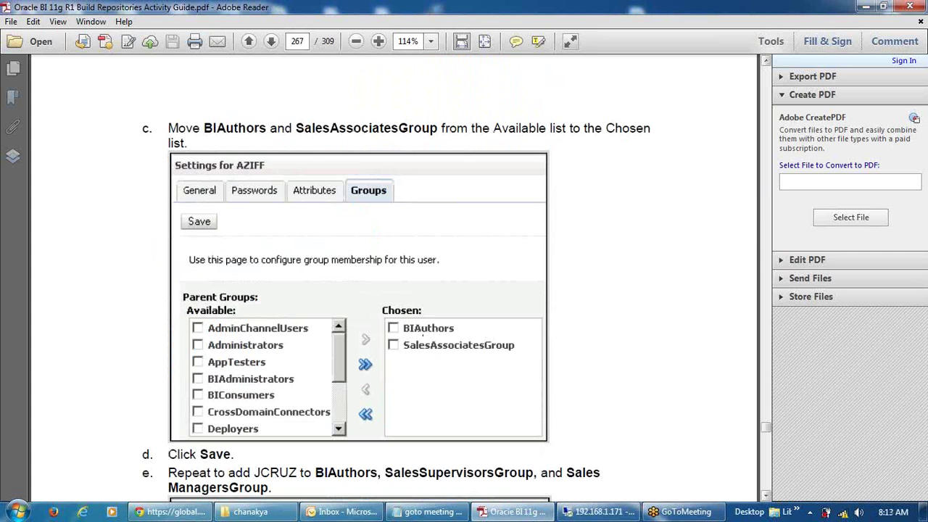
pyautogui.click(600, 511)
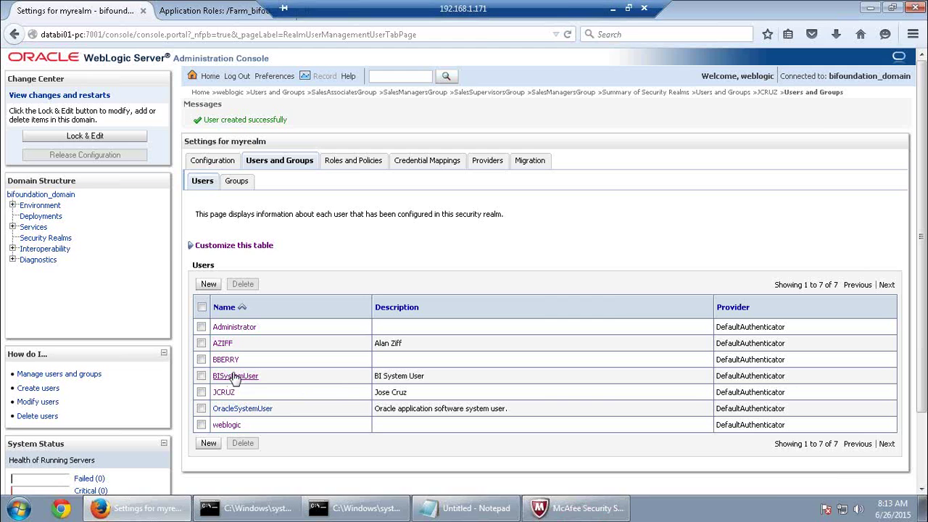
pyautogui.click(222, 343)
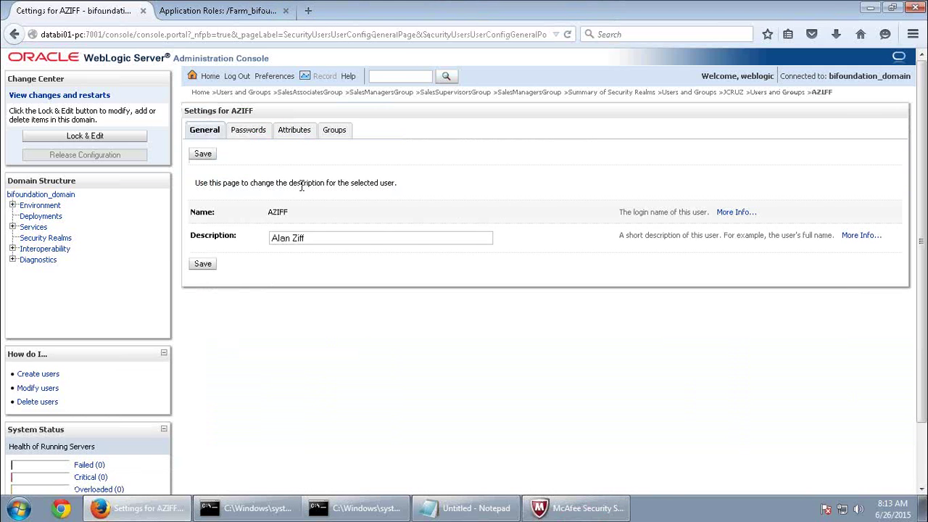
pyautogui.click(328, 133)
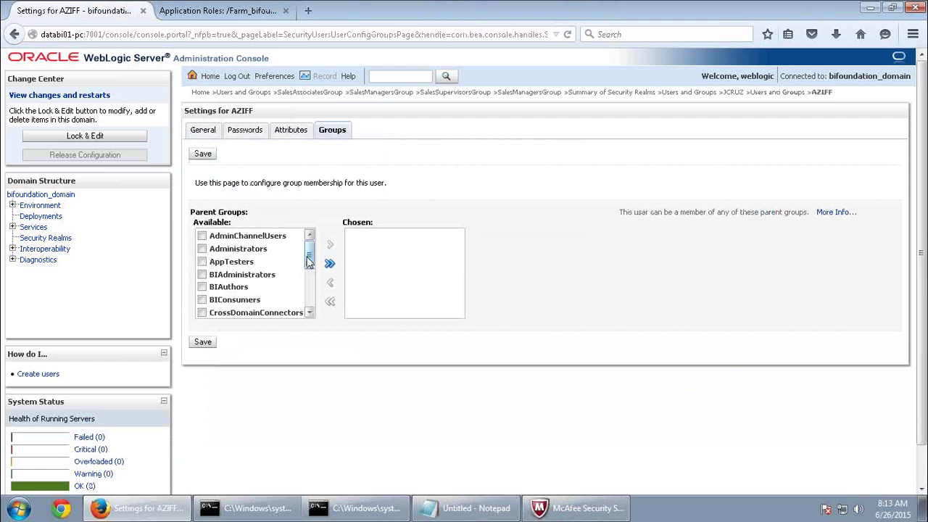
# Move BIAuthors and SalesAssociatesGroup to AZIFF's chosen groups and save.
pyautogui.click(202, 287)
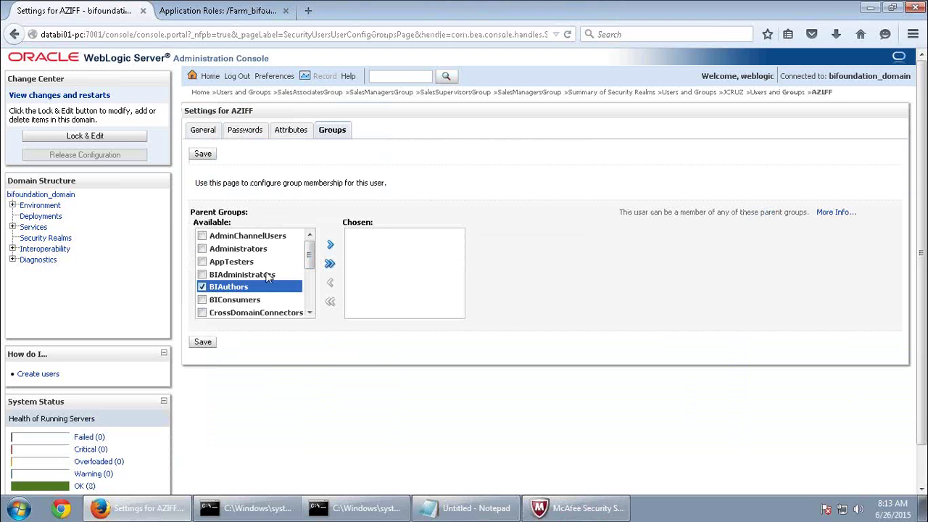
pyautogui.click(330, 244)
pyautogui.click(310, 312)
pyautogui.scroll(-2, 310, 313)
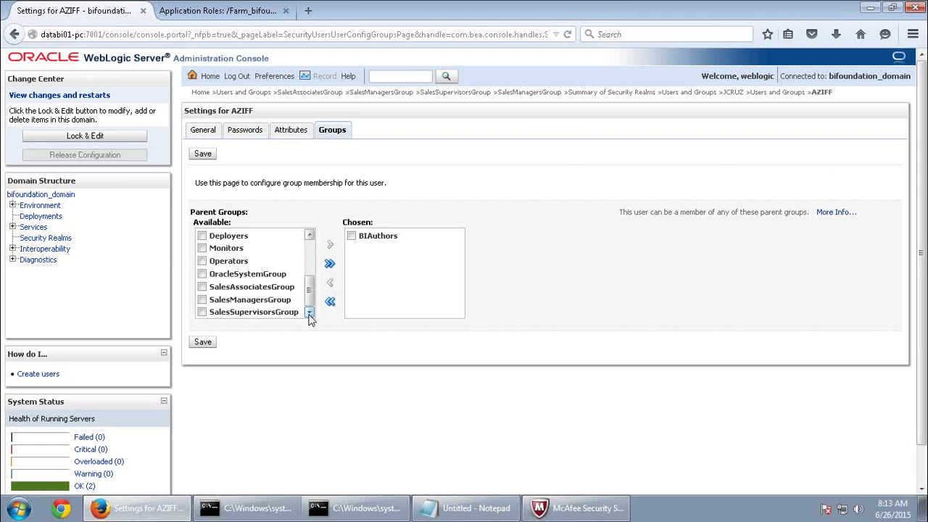
pyautogui.click(202, 287)
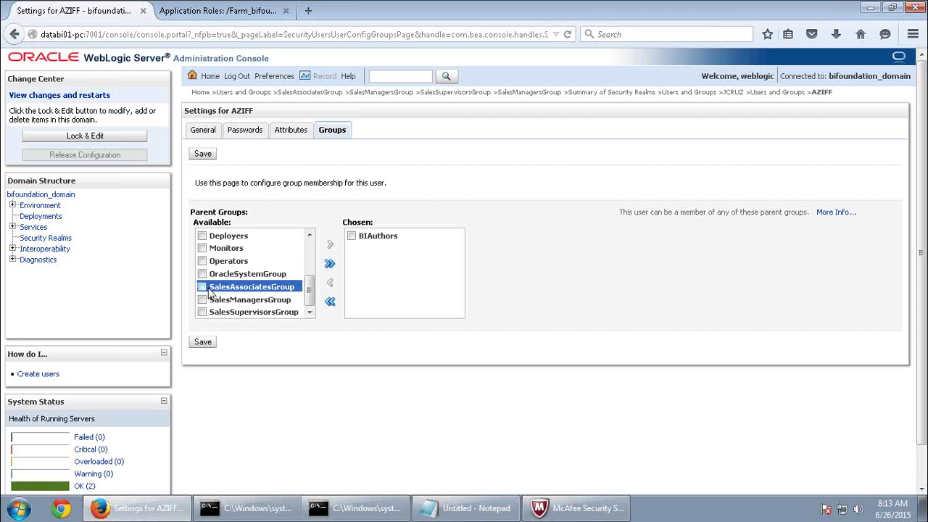
pyautogui.click(330, 245)
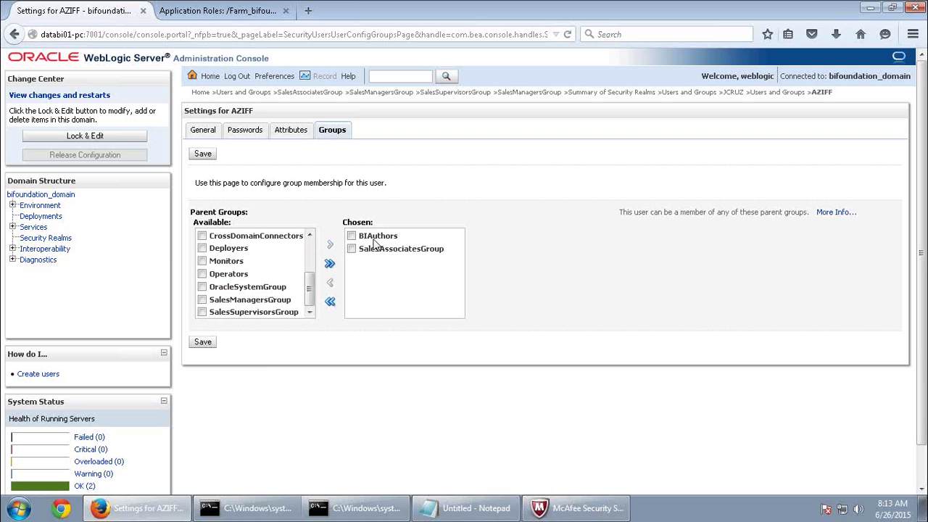
pyautogui.click(203, 342)
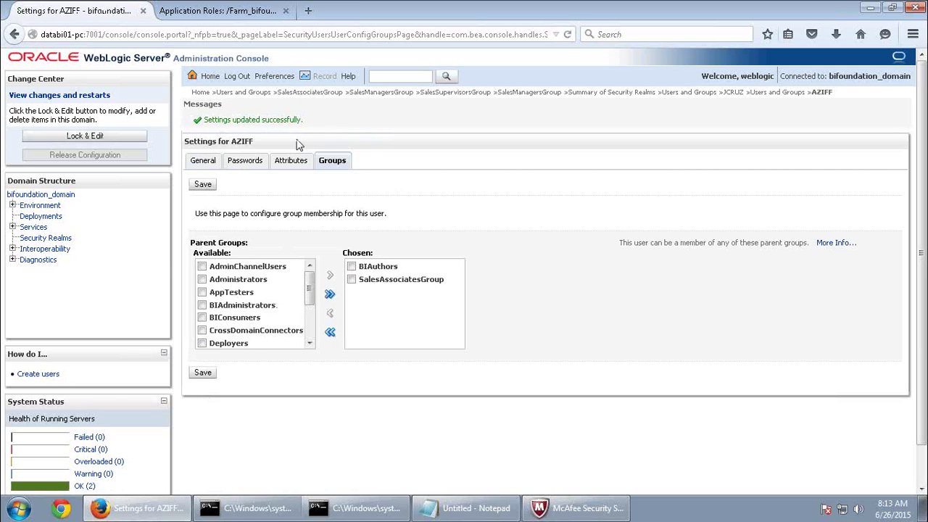
pyautogui.click(243, 93)
pyautogui.click(227, 364)
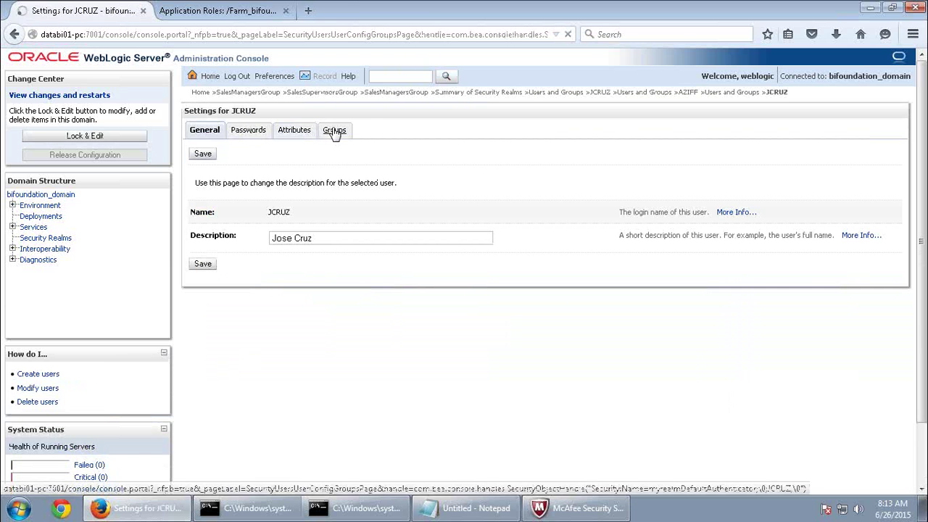
pyautogui.click(328, 130)
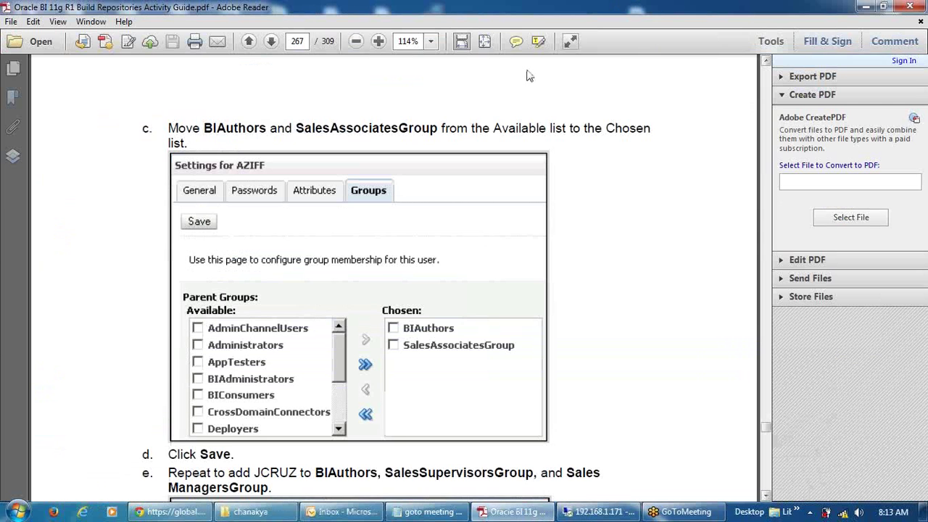
pyautogui.click(616, 9)
pyautogui.scroll(-8, 425, 401)
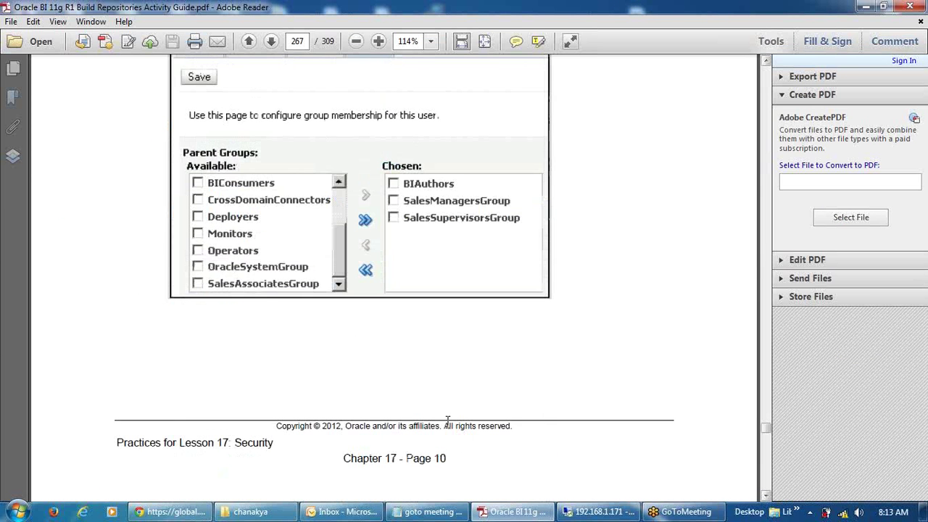
pyautogui.click(600, 511)
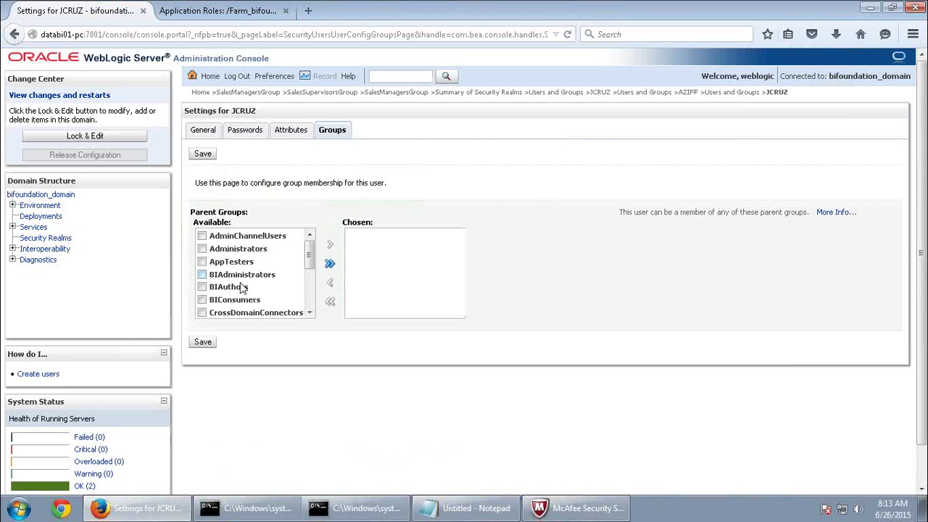
pyautogui.click(202, 288)
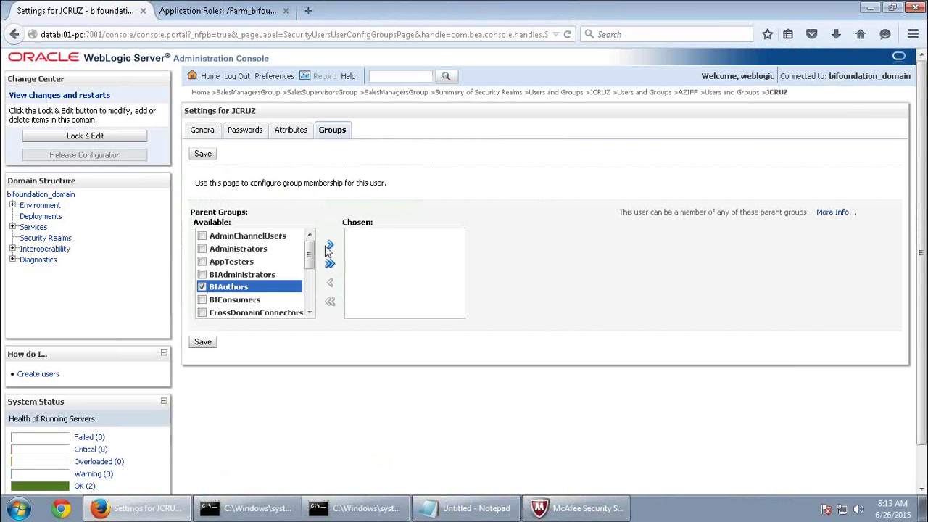
pyautogui.click(328, 246)
pyautogui.click(238, 249)
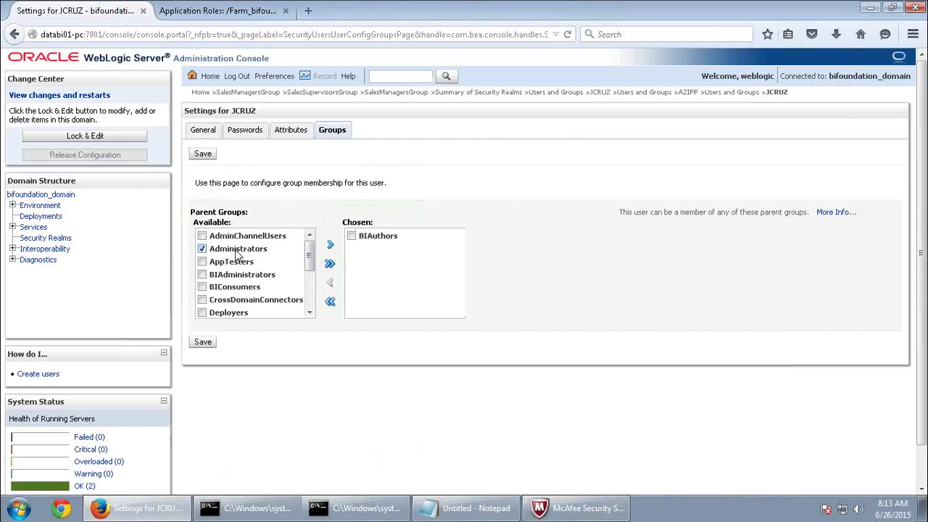
pyautogui.moveTo(311, 255); pyautogui.dragTo(311, 288)
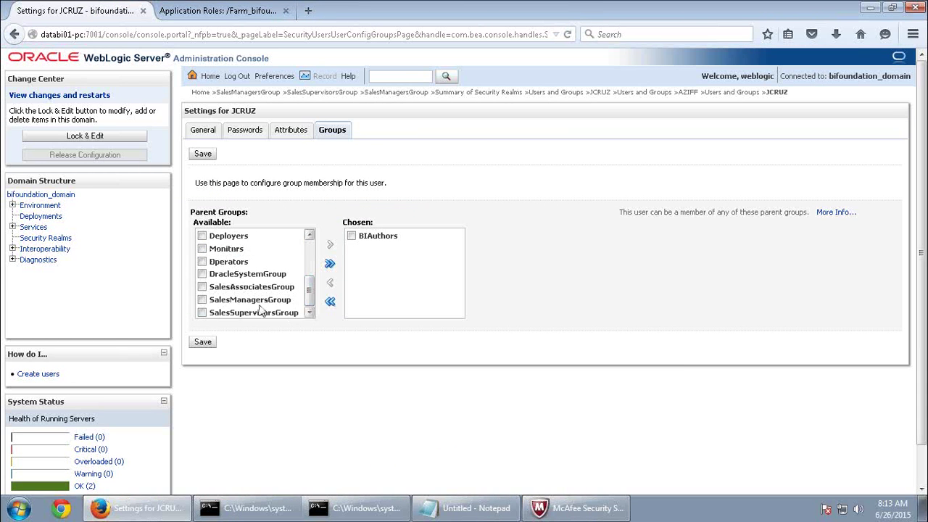
pyautogui.click(210, 300)
pyautogui.click(212, 312)
pyautogui.click(329, 244)
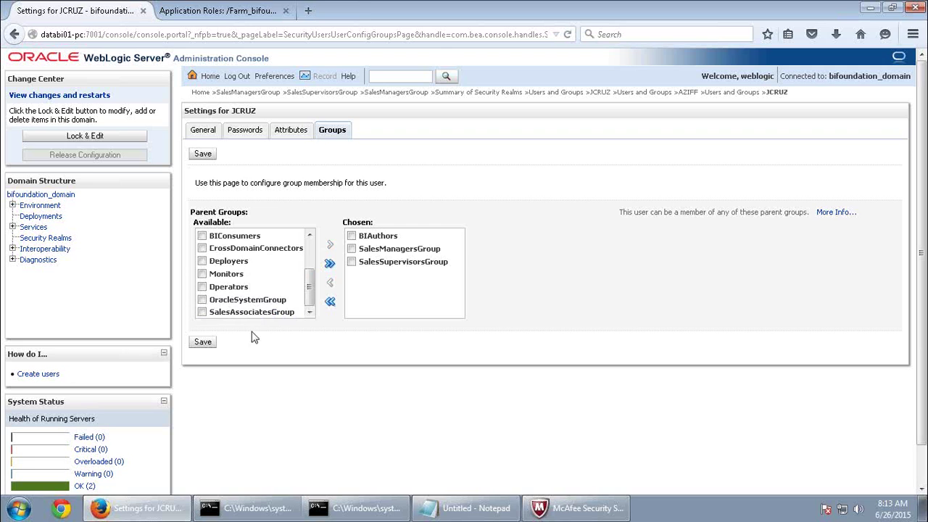
pyautogui.click(203, 341)
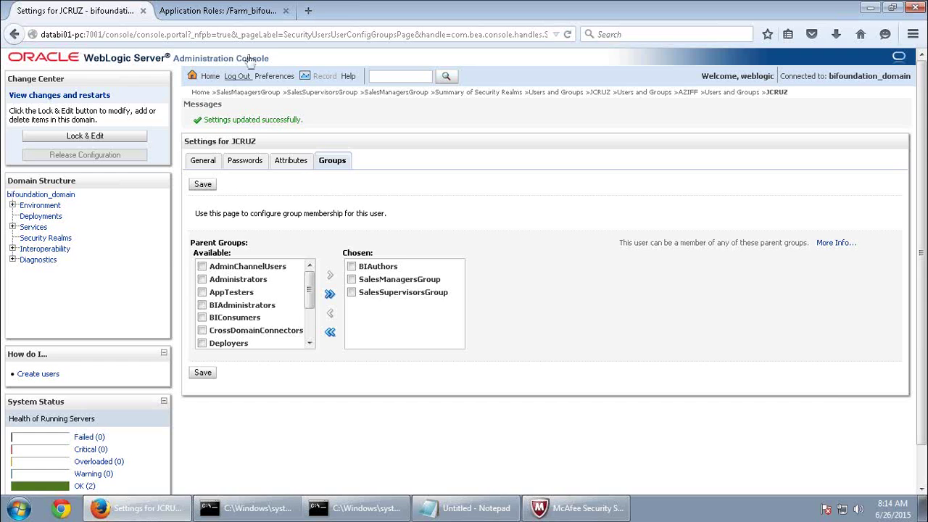
pyautogui.click(242, 16)
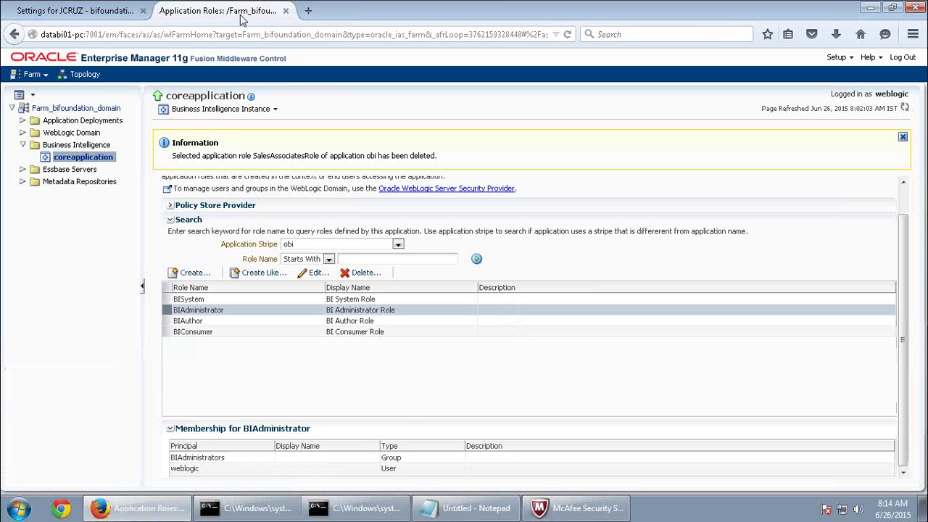
# Start a new application role and read through Practice 17-3 in the guide.
pyautogui.moveTo(559, 7)
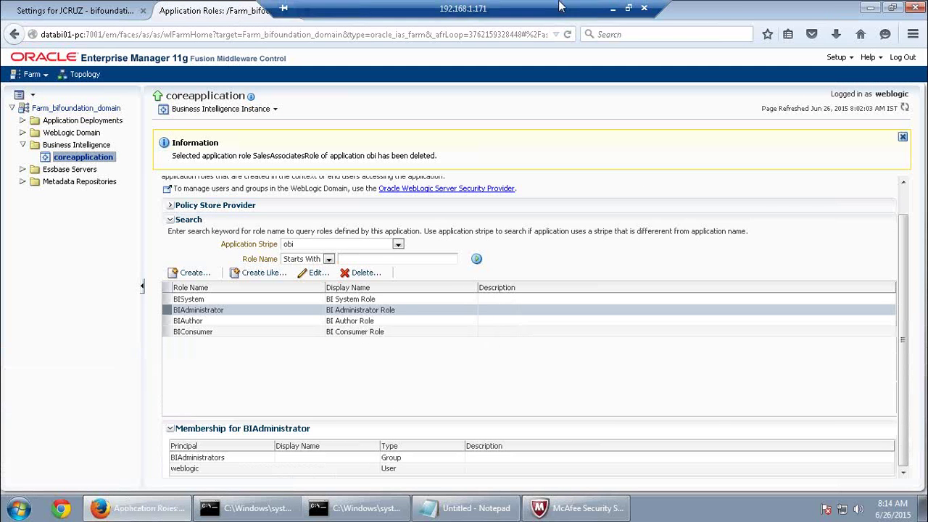
pyautogui.click(193, 277)
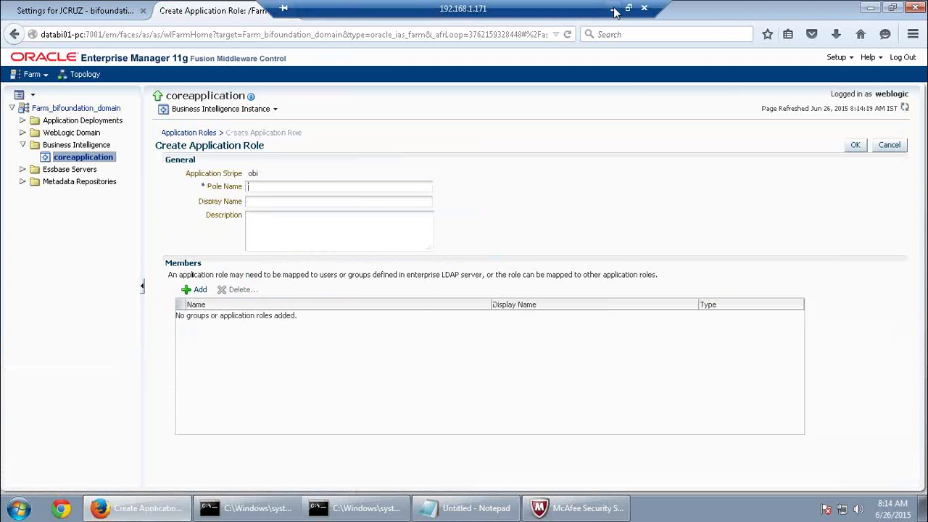
pyautogui.click(612, 7)
pyautogui.scroll(-15, 337, 464)
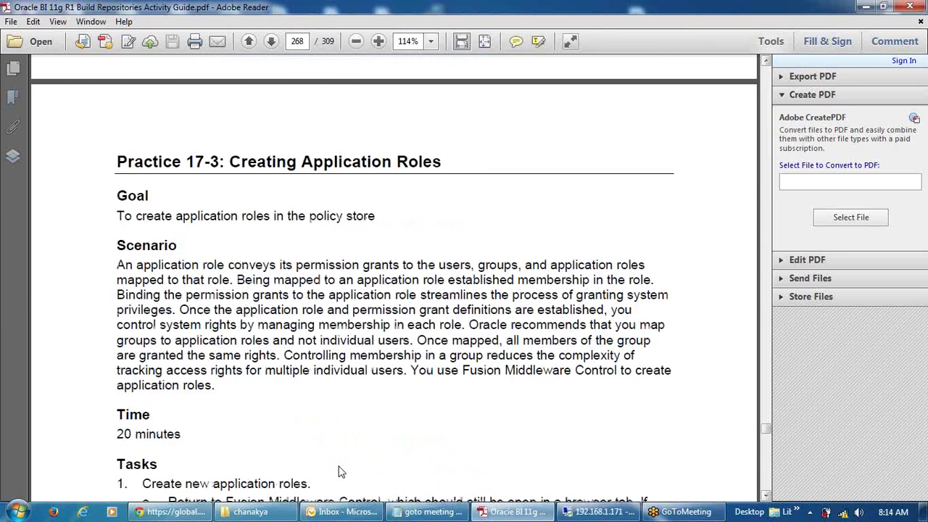
pyautogui.scroll(-20, 338, 464)
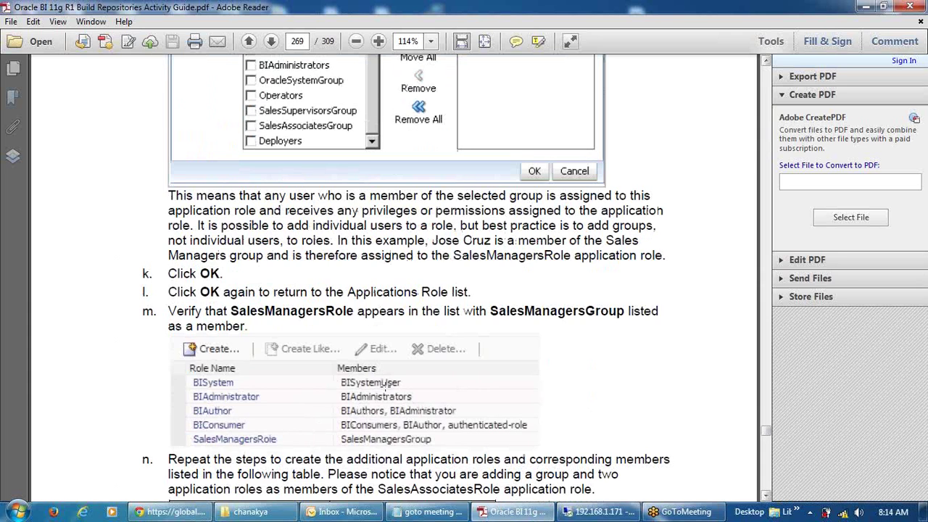
pyautogui.scroll(-10, 384, 385)
# Highlight SalesAssociatesRole and SalesManagersRole in the guide, then return to the role form.
pyautogui.scroll(4, 303, 360)
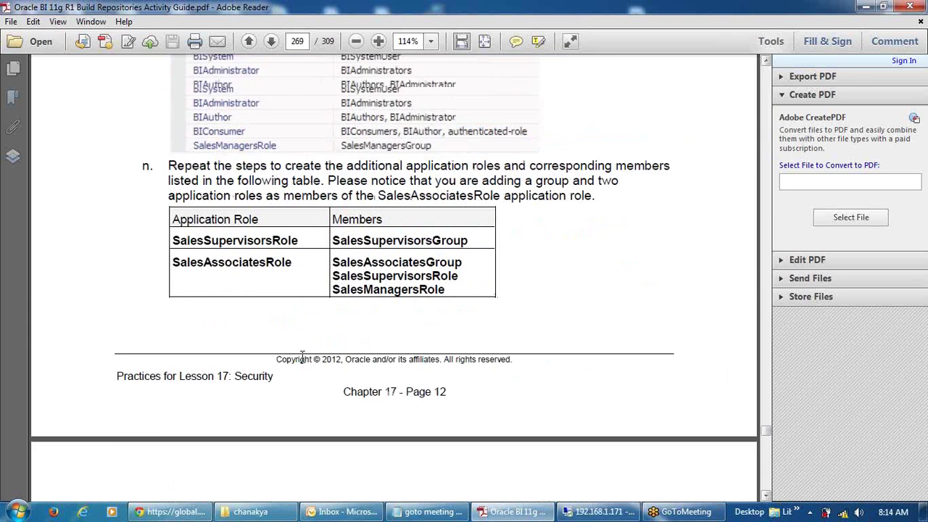
pyautogui.moveTo(292, 327); pyautogui.dragTo(174, 331)
pyautogui.scroll(9, 247, 426)
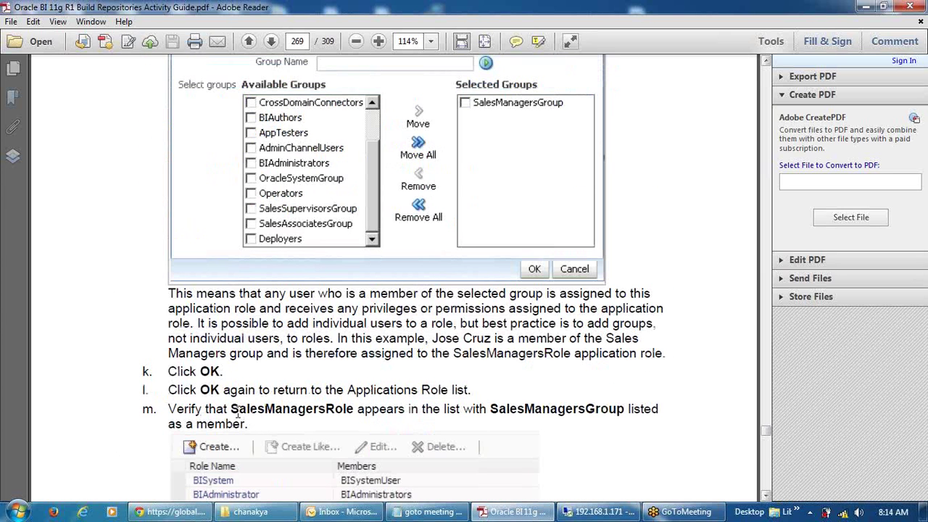
pyautogui.moveTo(232, 409); pyautogui.dragTo(354, 409)
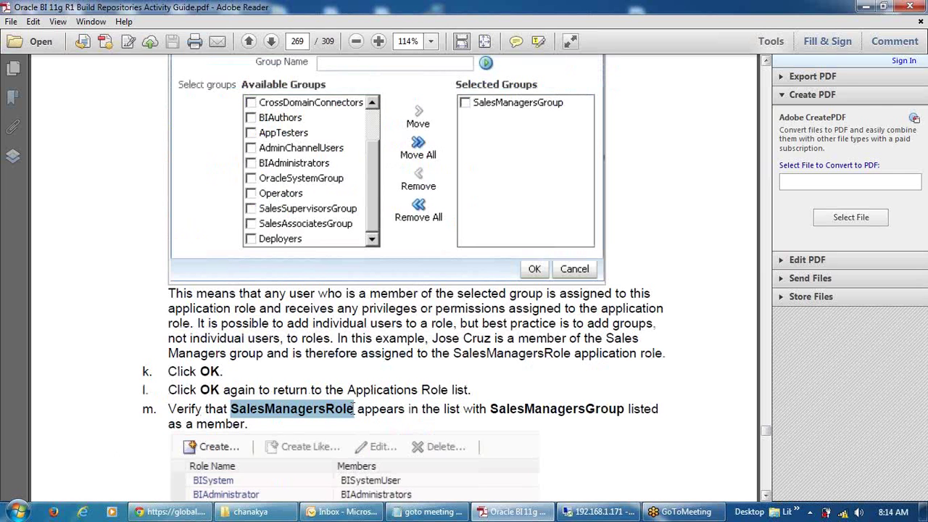
pyautogui.click(587, 512)
pyautogui.click(259, 186)
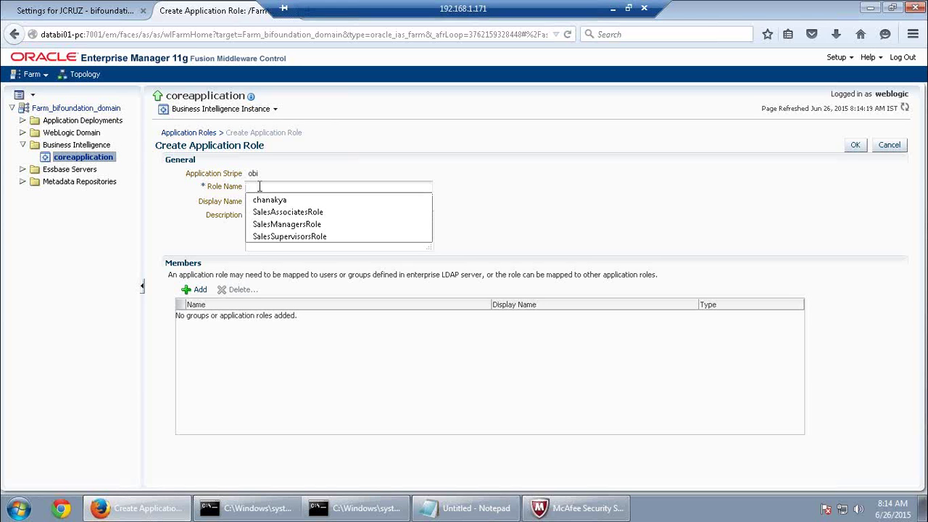
# Name the role SalesManagersRole and add SalesManagersGroup as a group member.
pyautogui.click(303, 226)
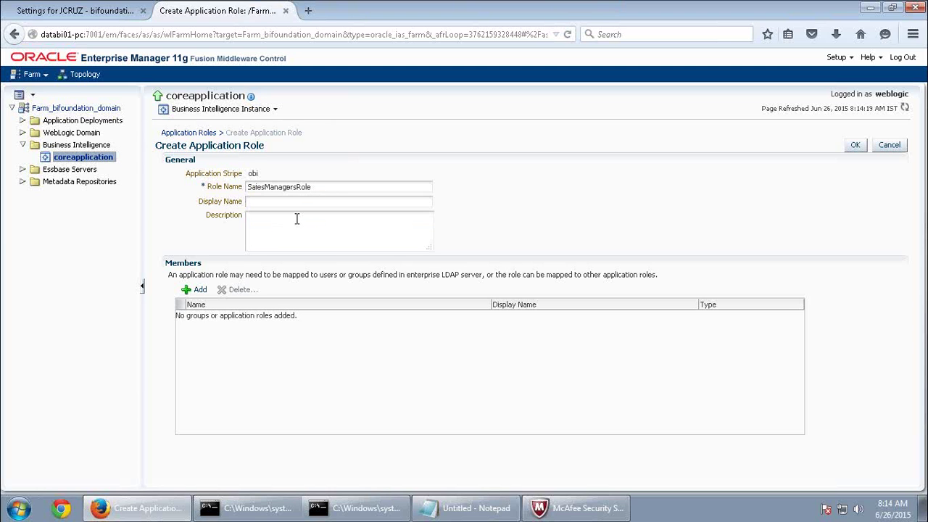
pyautogui.click(195, 289)
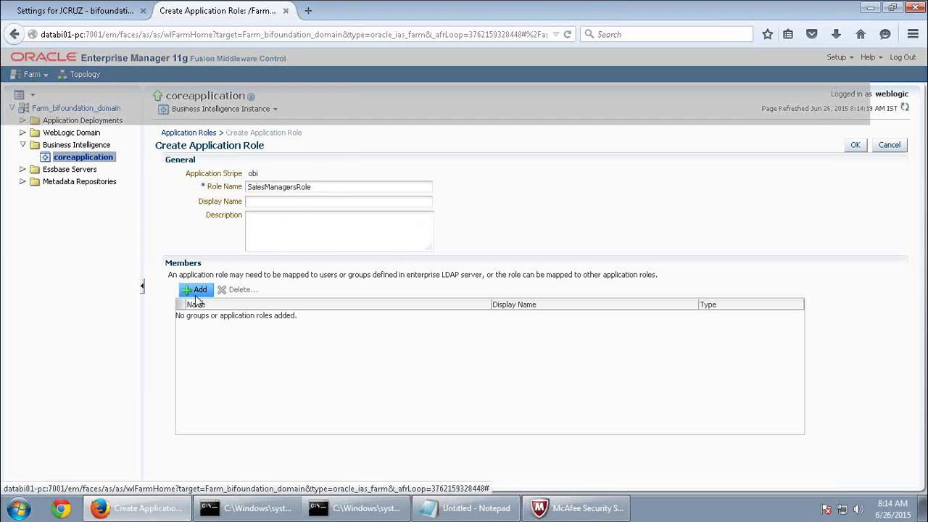
pyautogui.click(468, 175)
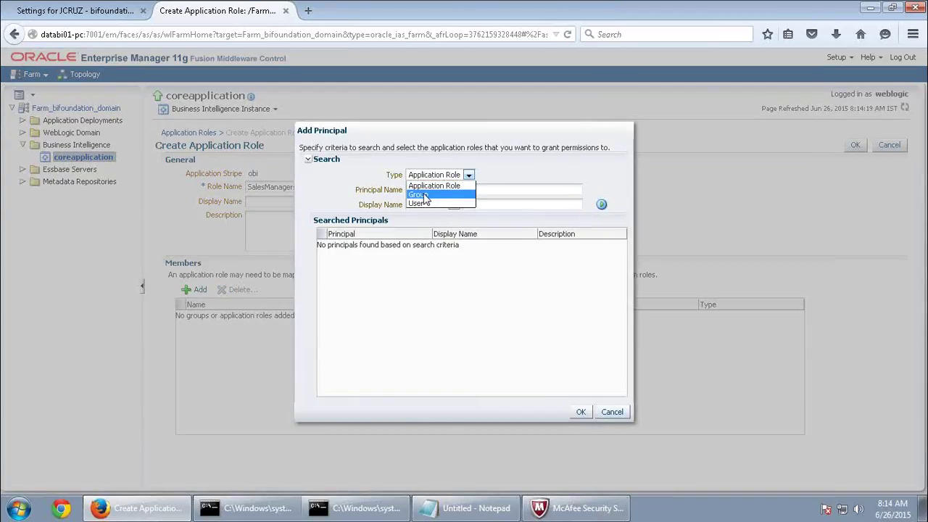
pyautogui.click(424, 196)
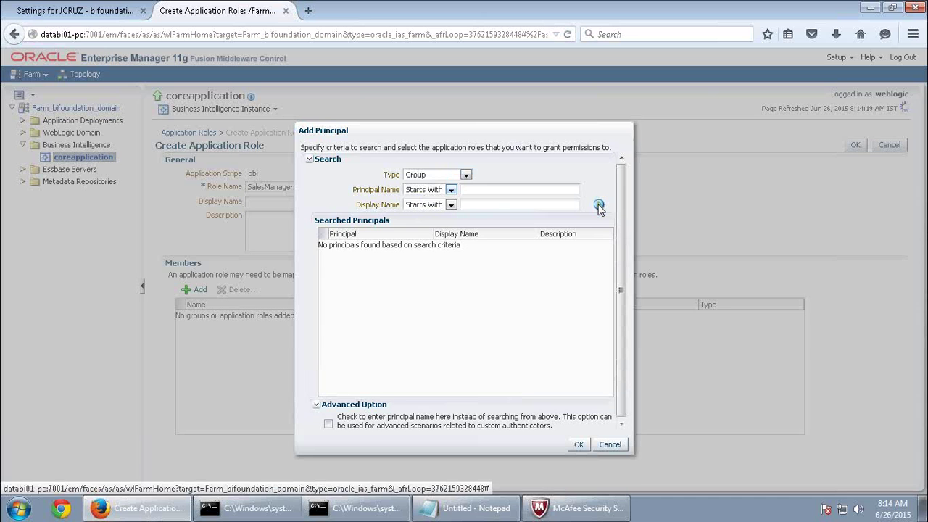
pyautogui.click(598, 206)
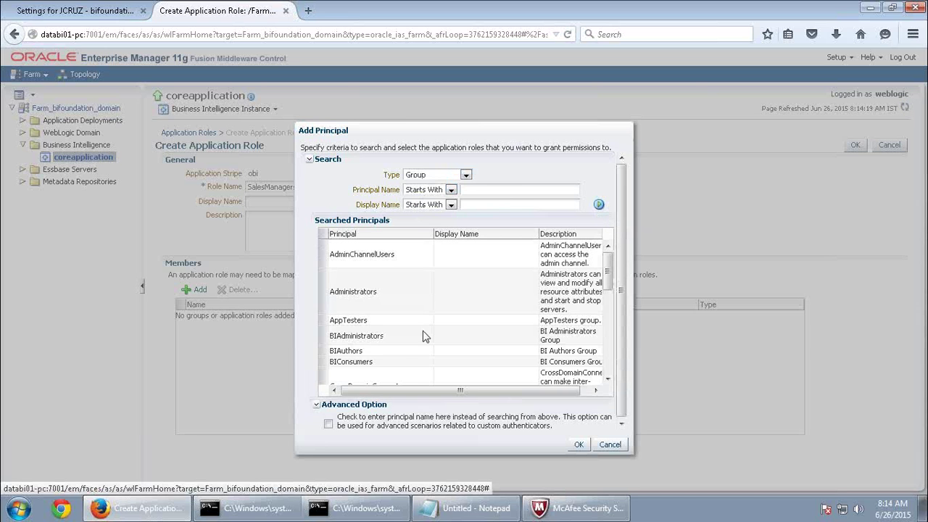
pyautogui.click(471, 291)
pyautogui.click(407, 340)
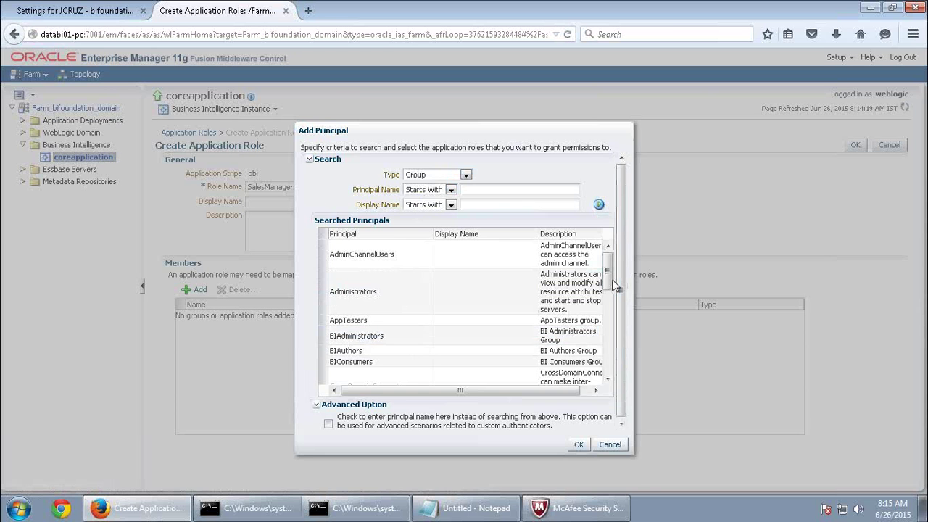
pyautogui.scroll(-3, 603, 350)
pyautogui.scroll(-3, 603, 363)
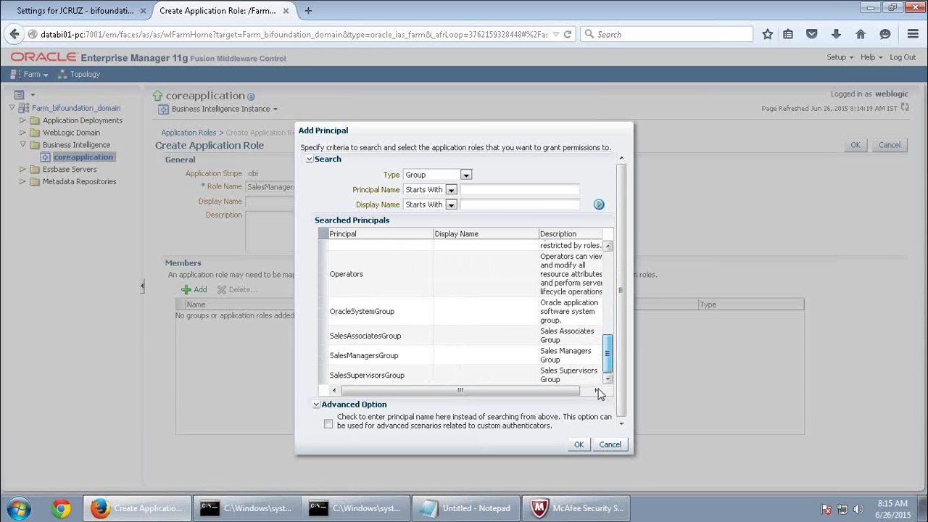
pyautogui.click(386, 355)
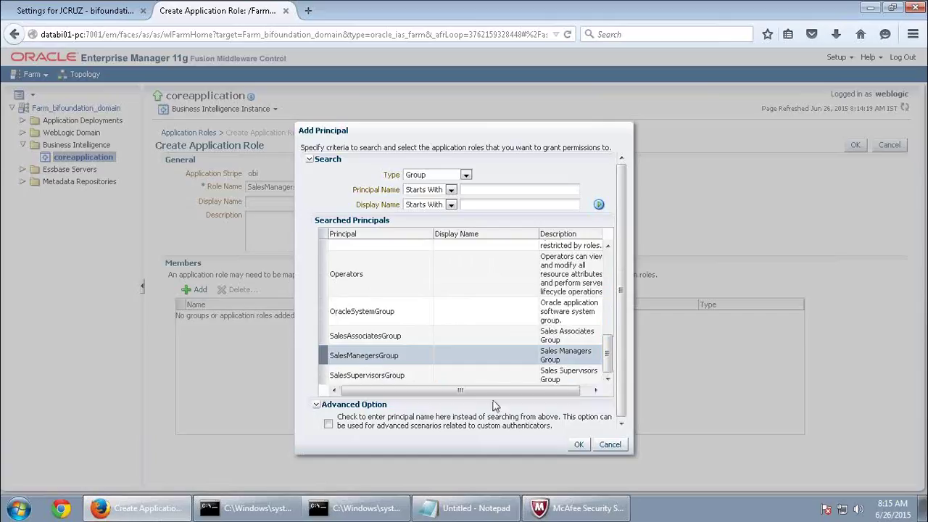
pyautogui.click(578, 444)
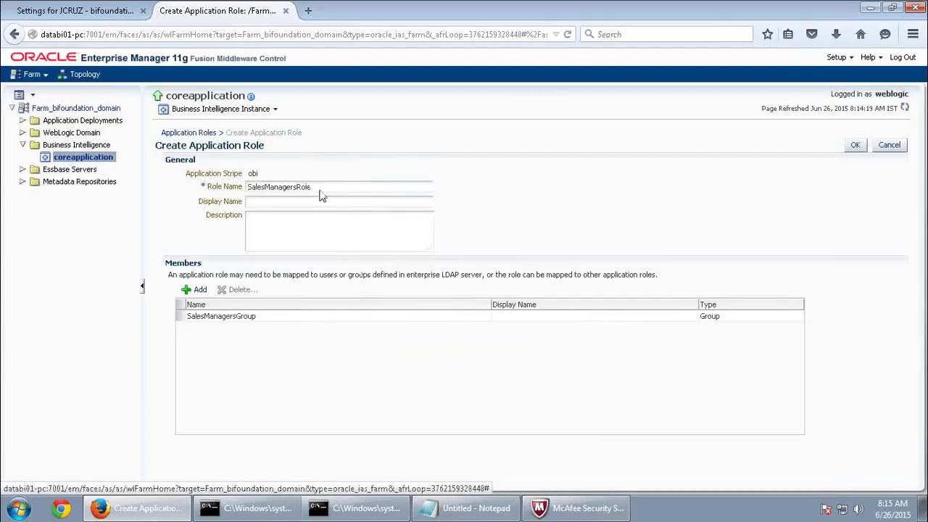
# Review the role name and member, then save SalesManagersRole.
pyautogui.click(300, 320)
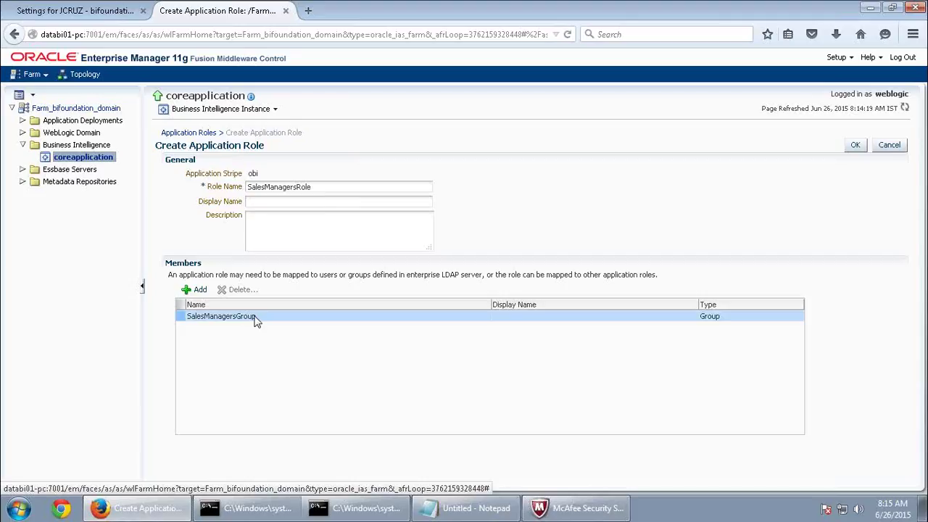
pyautogui.moveTo(323, 187); pyautogui.dragTo(180, 202)
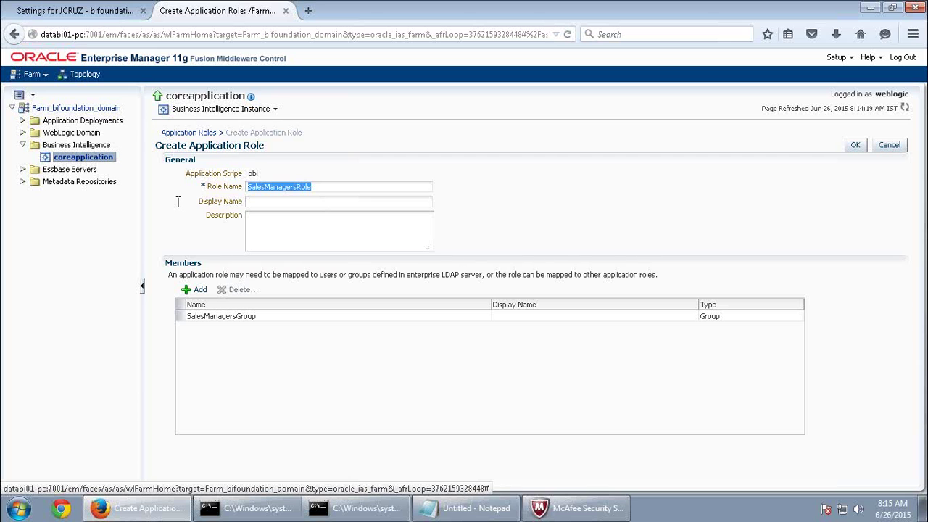
pyautogui.click(855, 145)
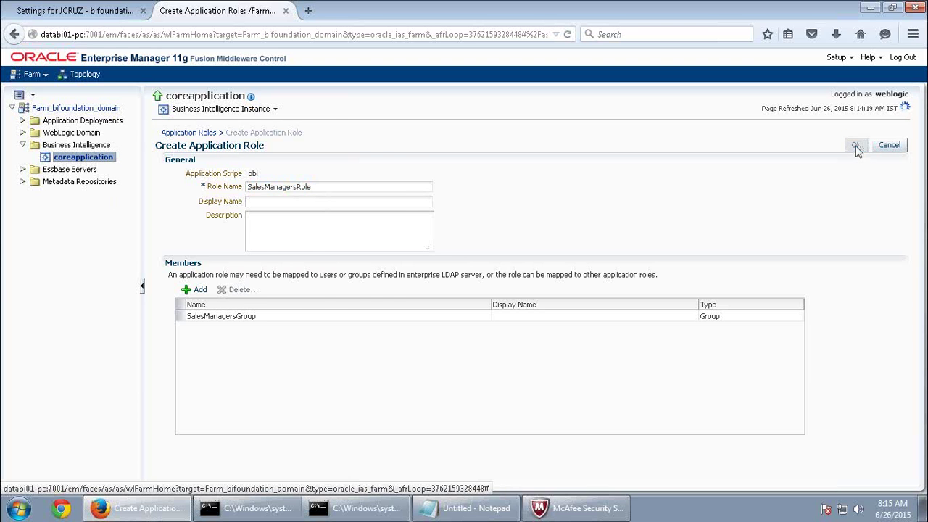
# Start another application role named SalesSupervisorsRole.
pyautogui.click(194, 299)
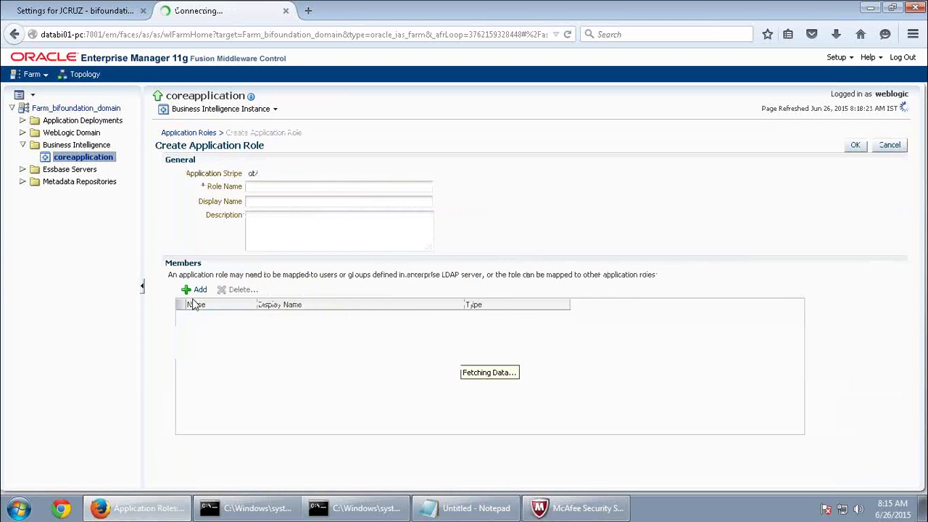
pyautogui.click(293, 187)
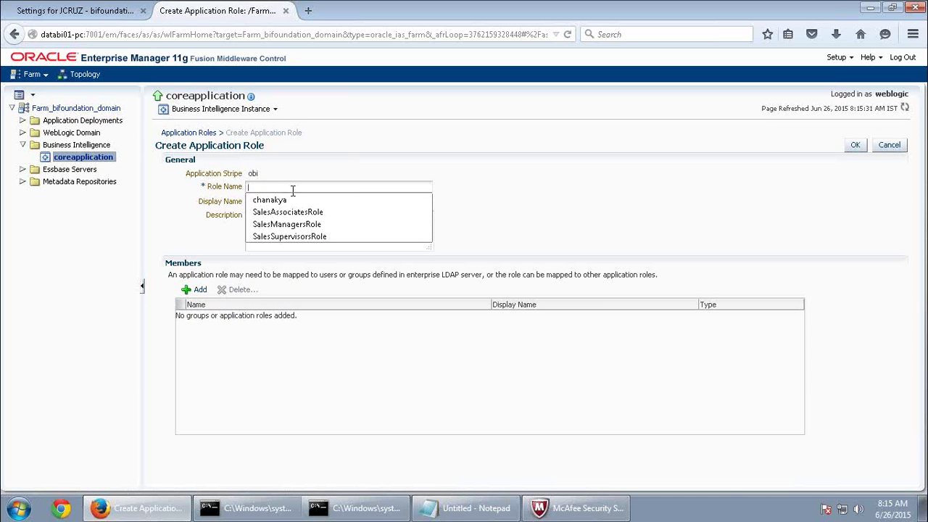
pyautogui.click(305, 240)
# Add SalesSupervisorsGroup as the role's group member and save the role.
pyautogui.click(199, 290)
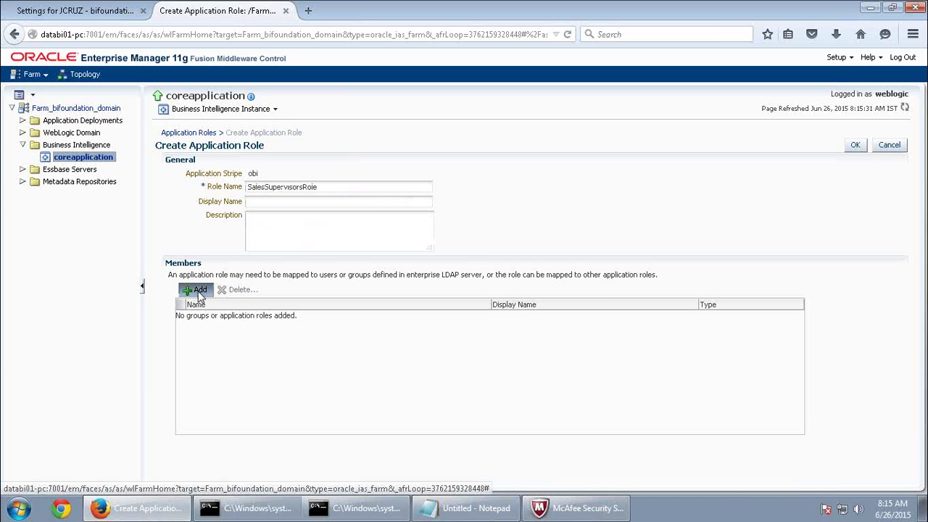
pyautogui.click(469, 176)
pyautogui.click(426, 194)
pyautogui.click(600, 204)
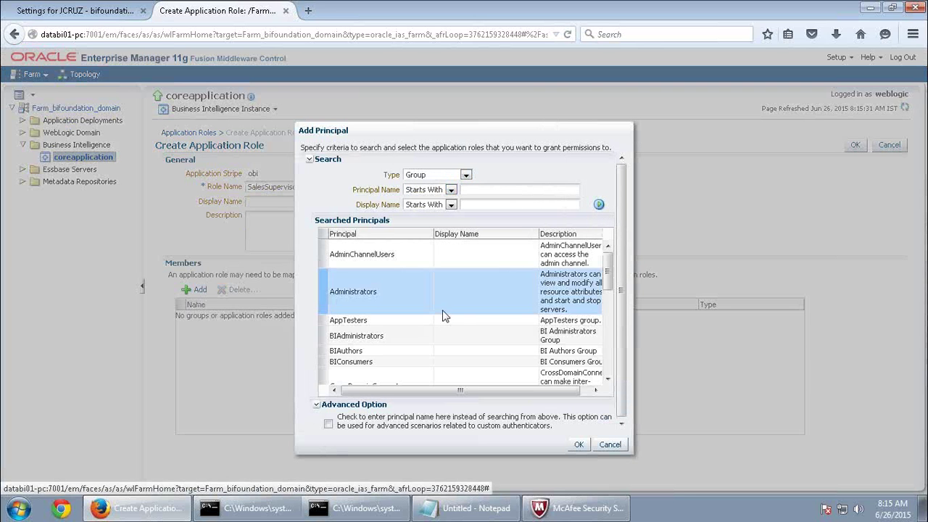
pyautogui.scroll(-5, 452, 338)
pyautogui.scroll(-2, 454, 363)
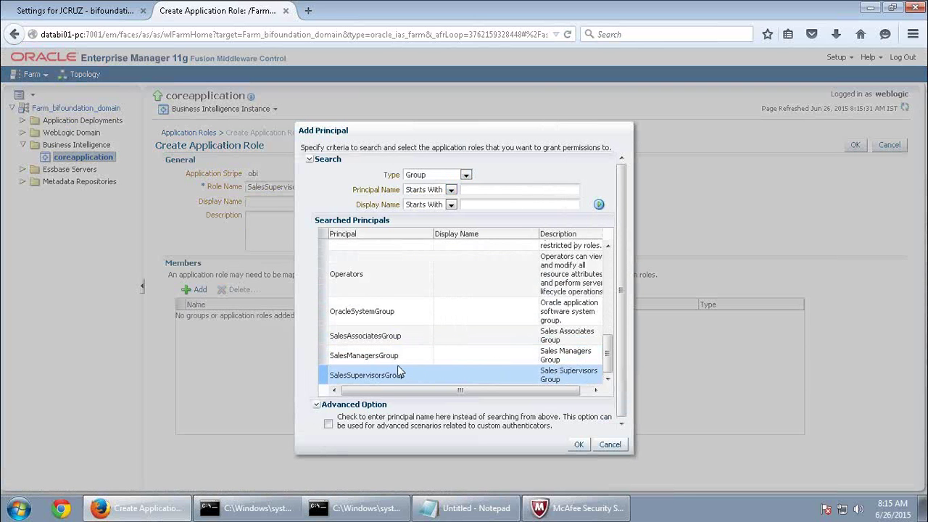
pyautogui.click(384, 377)
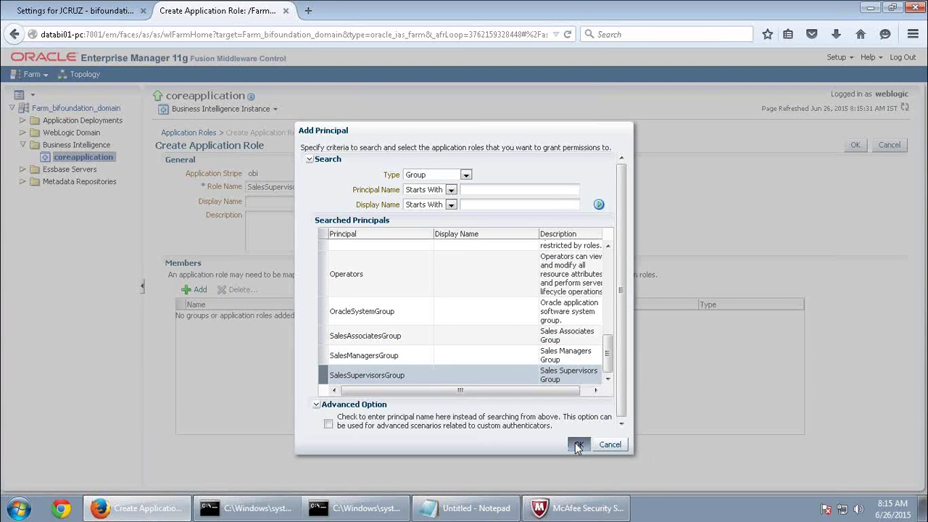
pyautogui.click(578, 443)
pyautogui.click(855, 145)
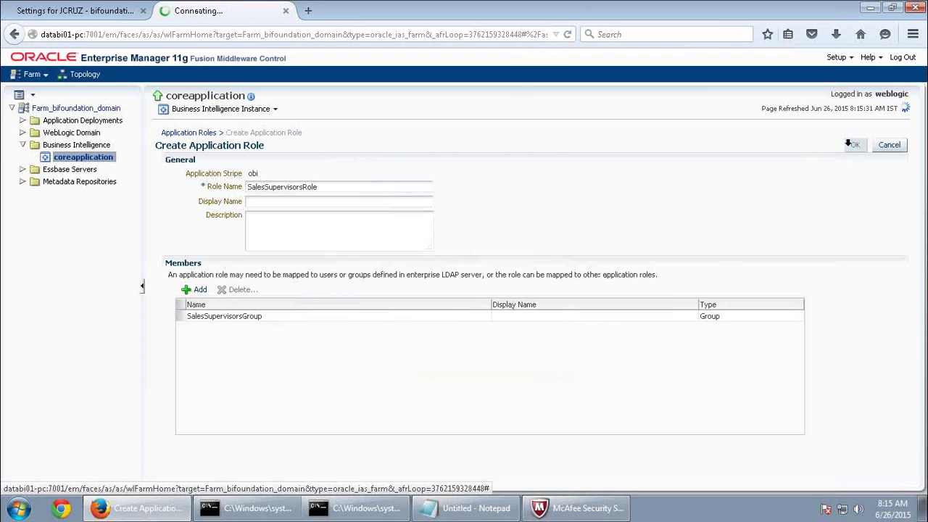
pyautogui.click(191, 300)
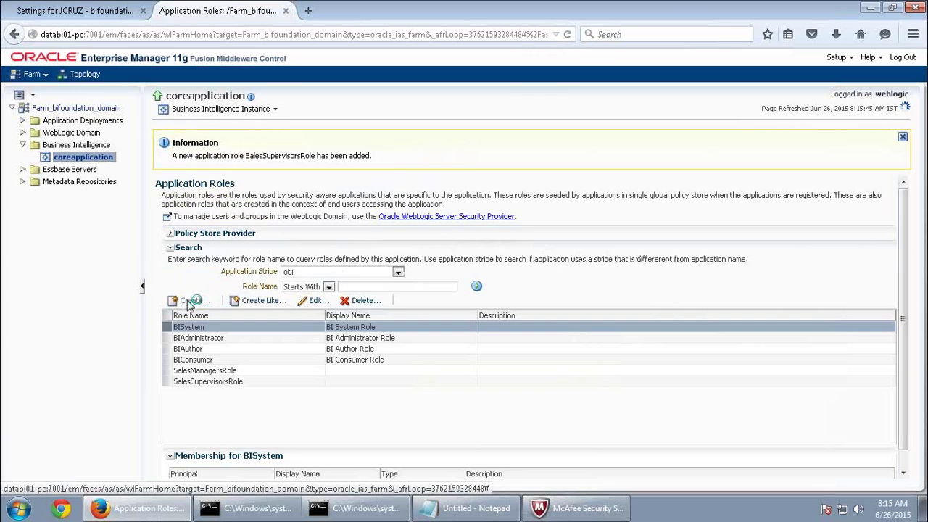
# Name the role SalesAssociatesRole and add SalesAssociatesGroup as a group member.
pyautogui.click(271, 186)
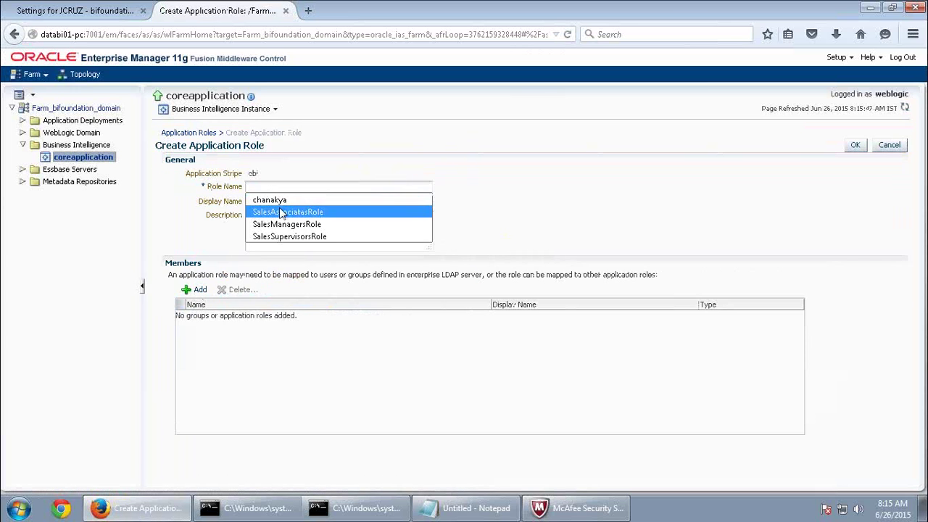
pyautogui.click(281, 211)
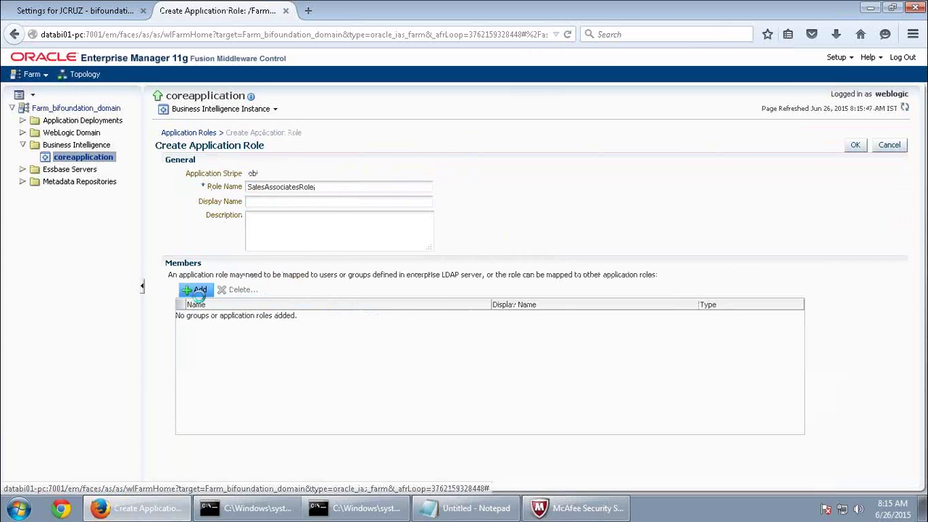
pyautogui.click(199, 293)
pyautogui.click(468, 174)
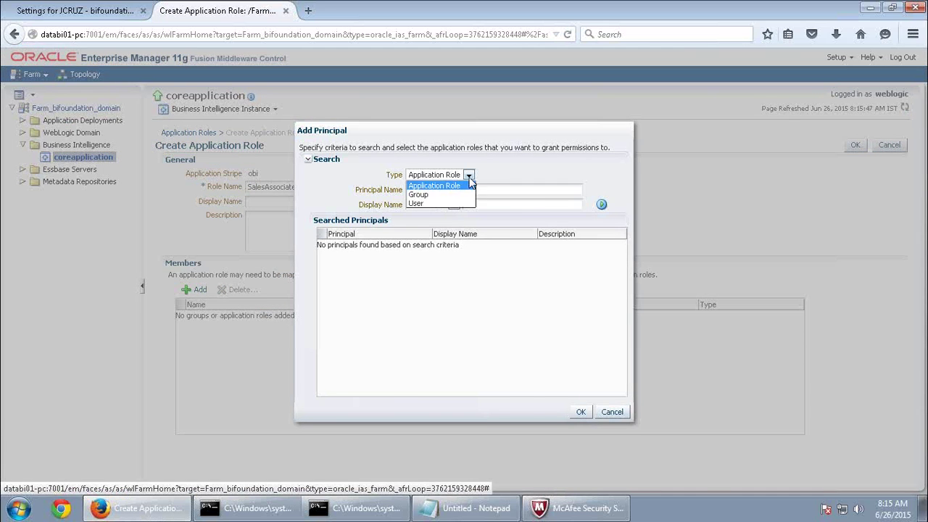
pyautogui.click(472, 186)
pyautogui.click(598, 206)
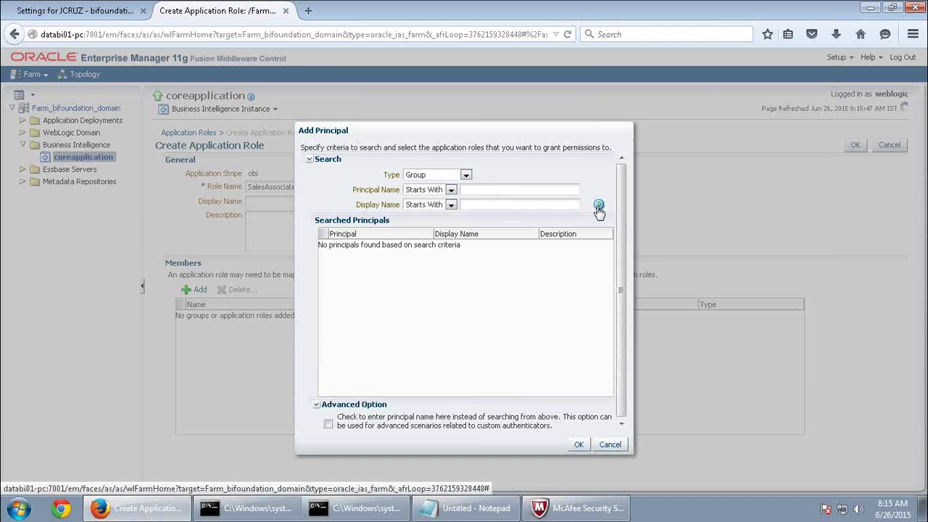
pyautogui.scroll(-6, 428, 319)
pyautogui.scroll(-2, 447, 336)
pyautogui.click(426, 377)
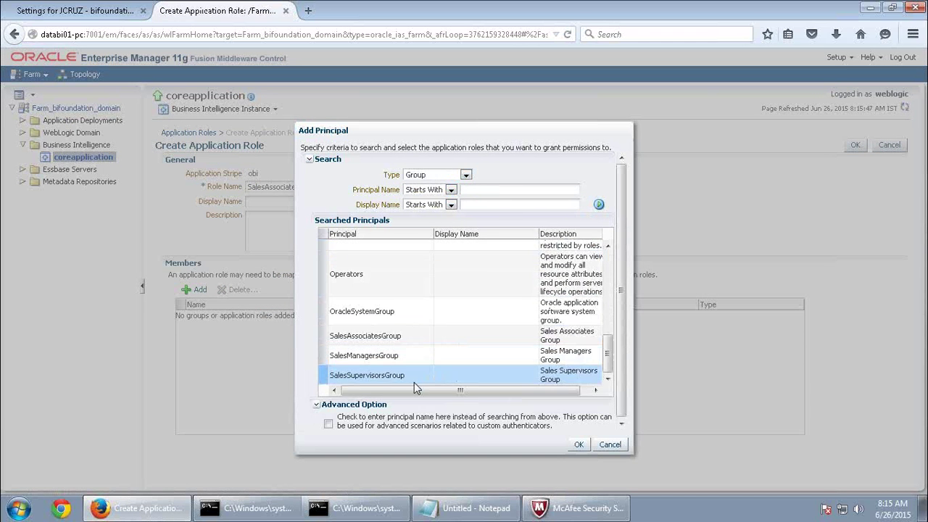
pyautogui.click(379, 337)
pyautogui.click(578, 445)
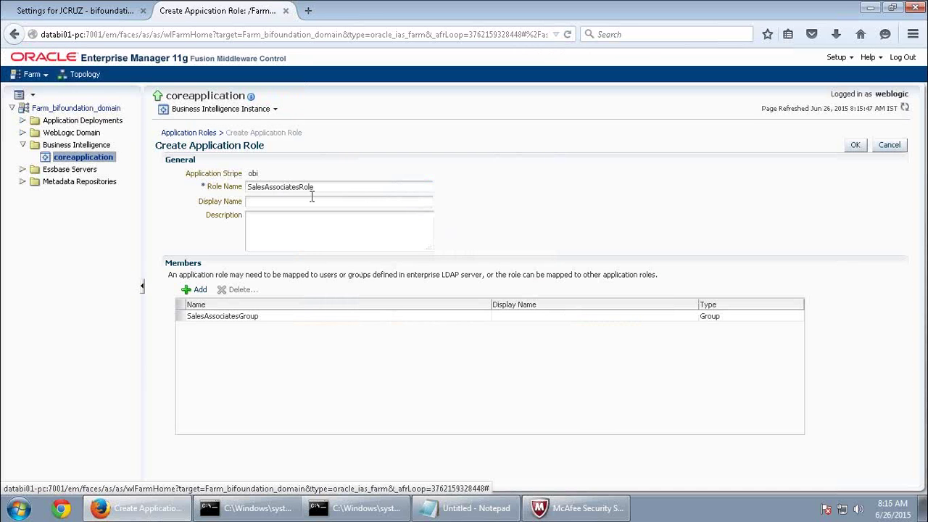
# Add the application roles SalesManagersRole and SalesSupervisorsRole as members.
pyautogui.click(195, 290)
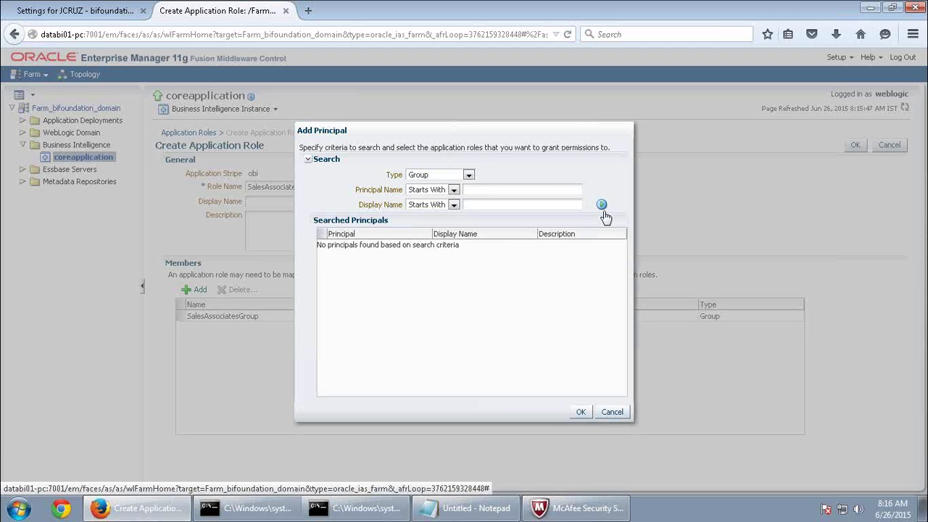
pyautogui.click(468, 174)
pyautogui.click(471, 185)
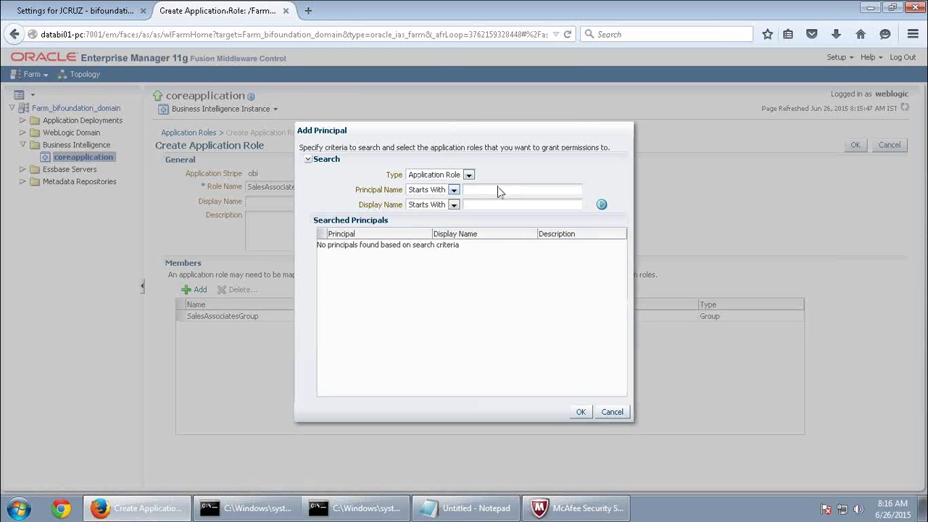
pyautogui.click(601, 205)
pyautogui.click(381, 289)
pyautogui.click(578, 412)
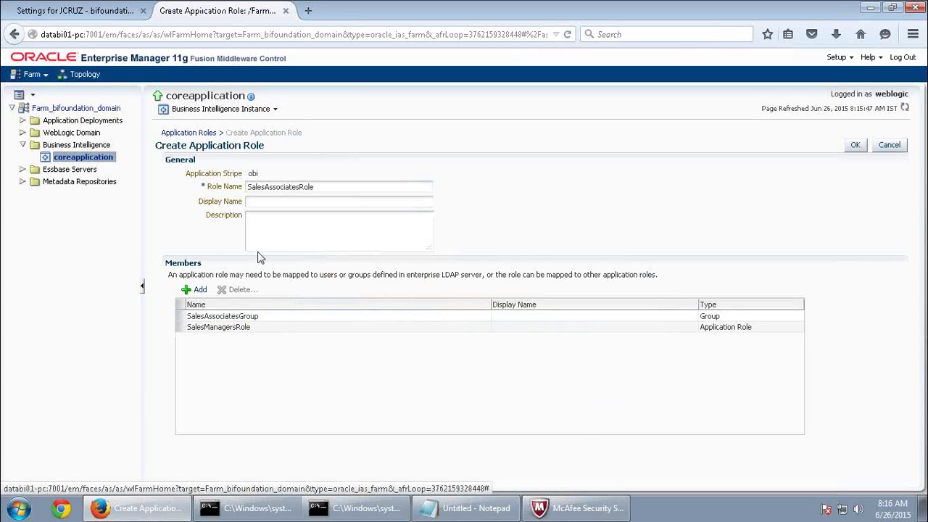
pyautogui.click(194, 289)
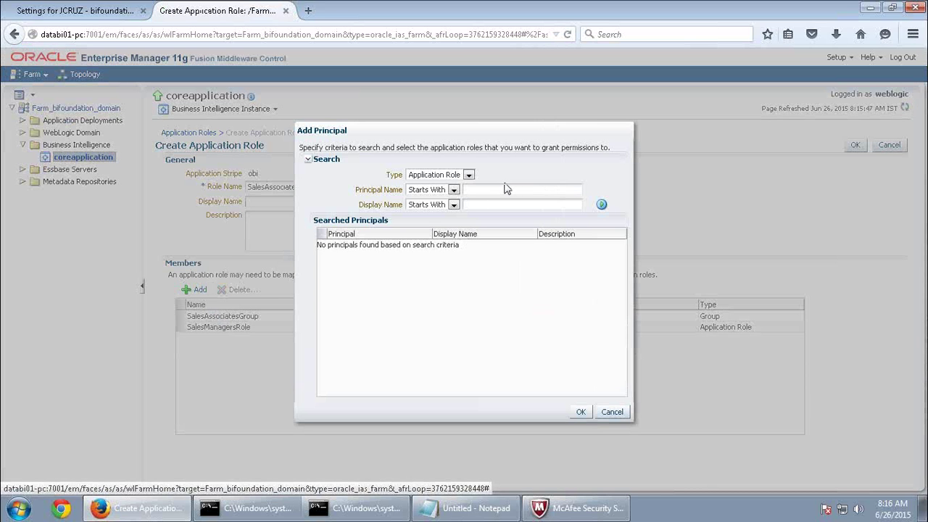
pyautogui.click(605, 207)
pyautogui.click(360, 294)
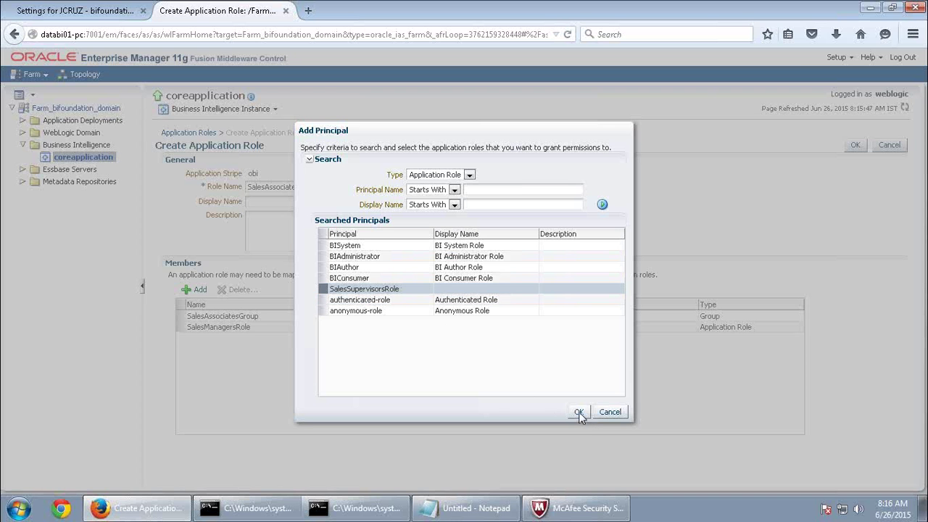
pyautogui.click(579, 411)
# Re-add SalesSupervisorsRole and check both application-role members in the list.
pyautogui.click(198, 290)
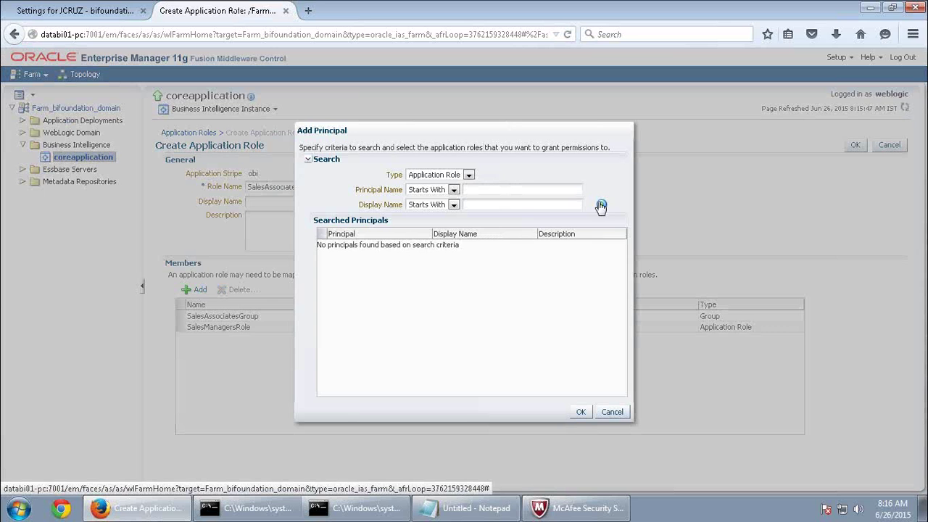
pyautogui.click(601, 205)
pyautogui.click(384, 289)
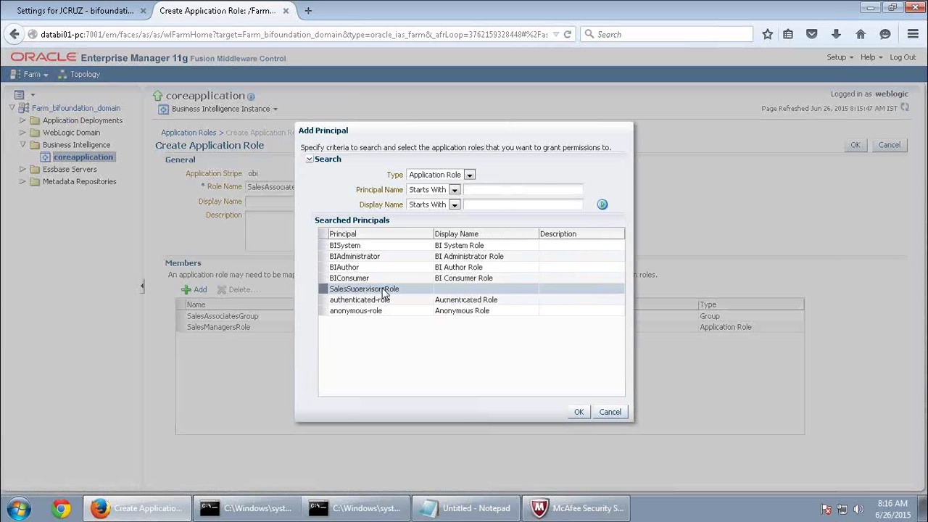
pyautogui.click(579, 413)
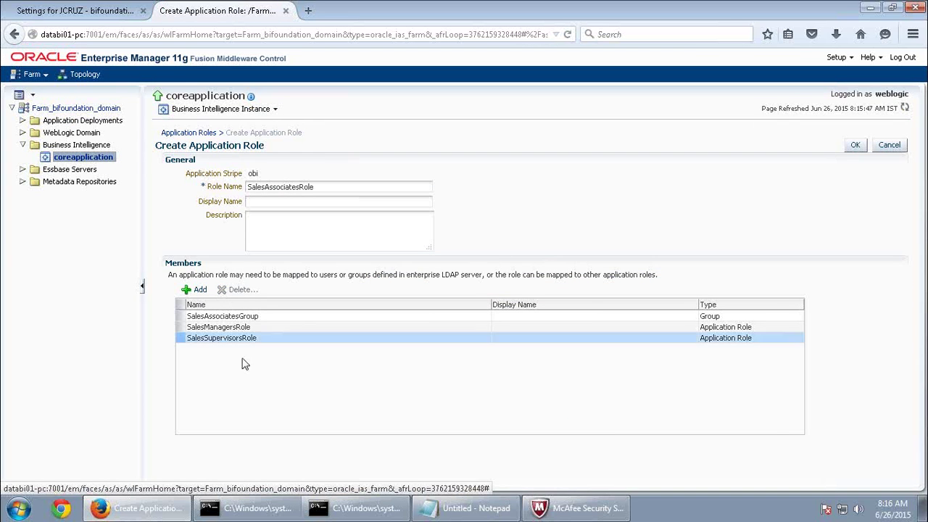
pyautogui.click(263, 328)
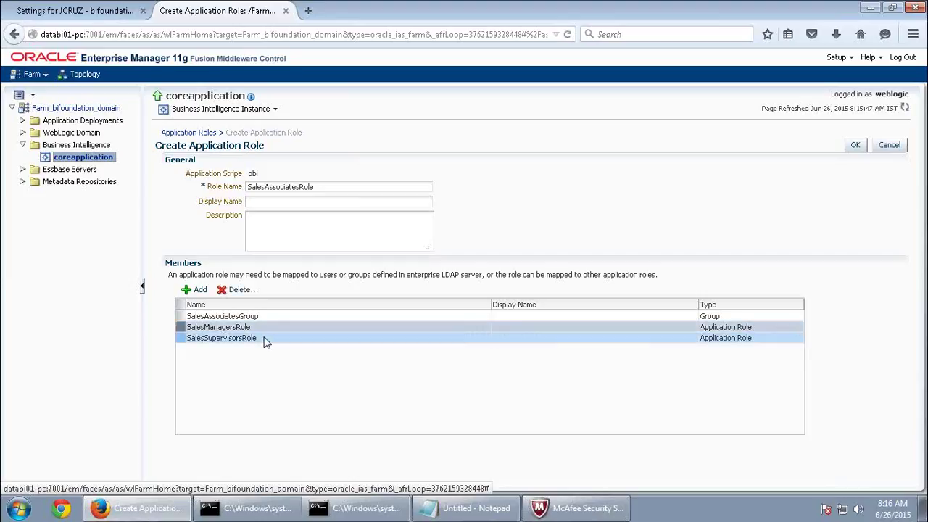
pyautogui.click(264, 339)
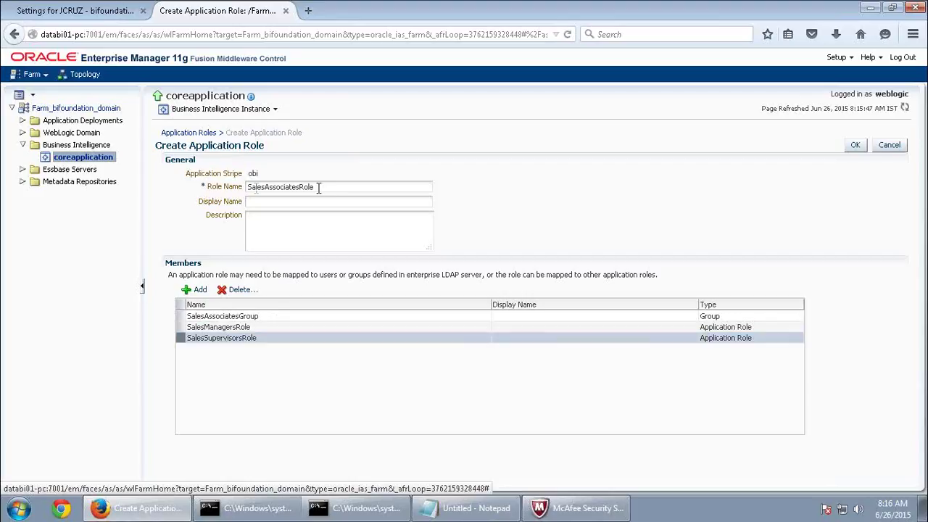
# Review the role name SalesAssociatesRole and its three member entries.
pyautogui.moveTo(320, 188); pyautogui.dragTo(195, 188)
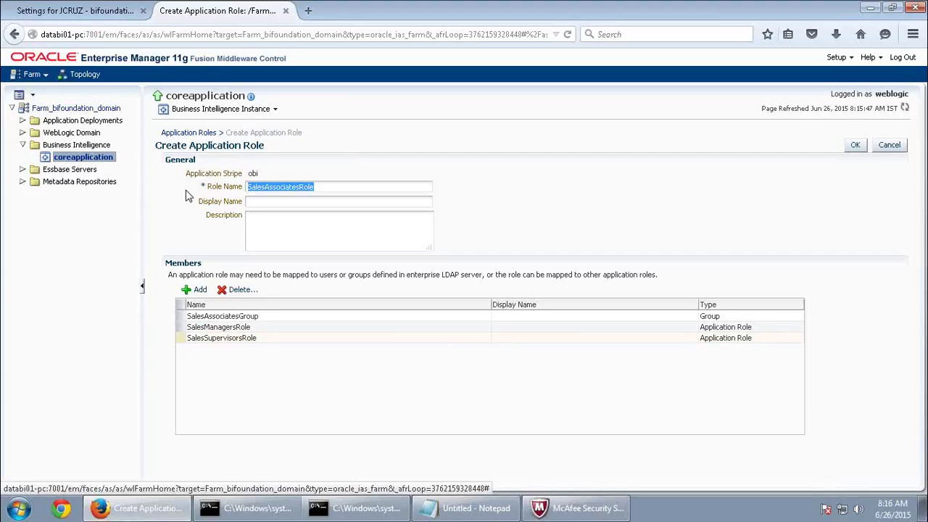
pyautogui.click(276, 322)
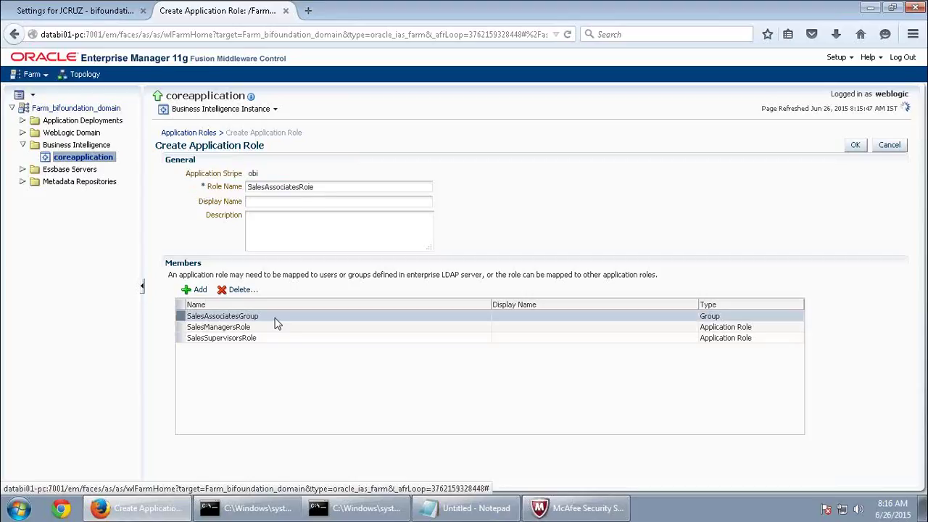
pyautogui.moveTo(319, 187); pyautogui.dragTo(168, 187)
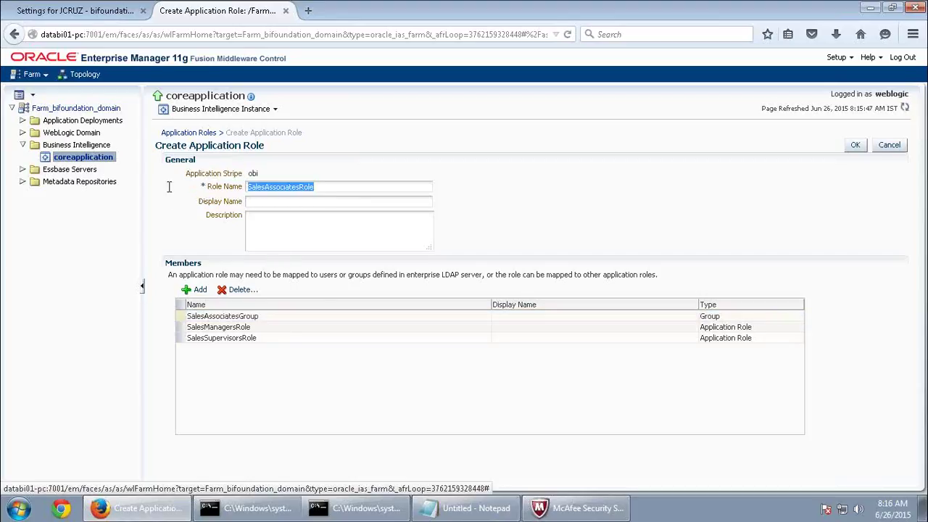
pyautogui.click(263, 339)
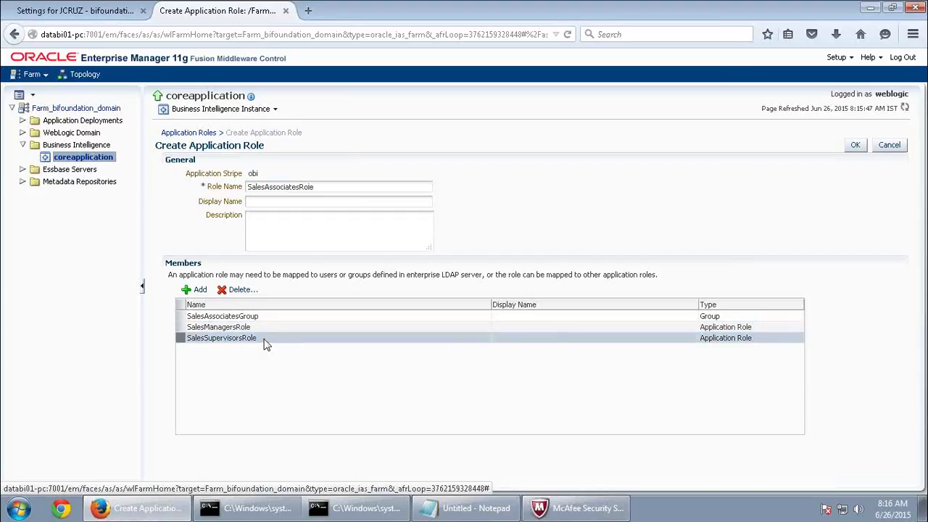
pyautogui.press('Up')
pyautogui.press('Down')
pyautogui.press('Up')
pyautogui.press('Down')
# Save SalesAssociatesRole and open a blank browser tab.
pyautogui.moveTo(327, 188); pyautogui.dragTo(235, 186)
pyautogui.click(172, 202)
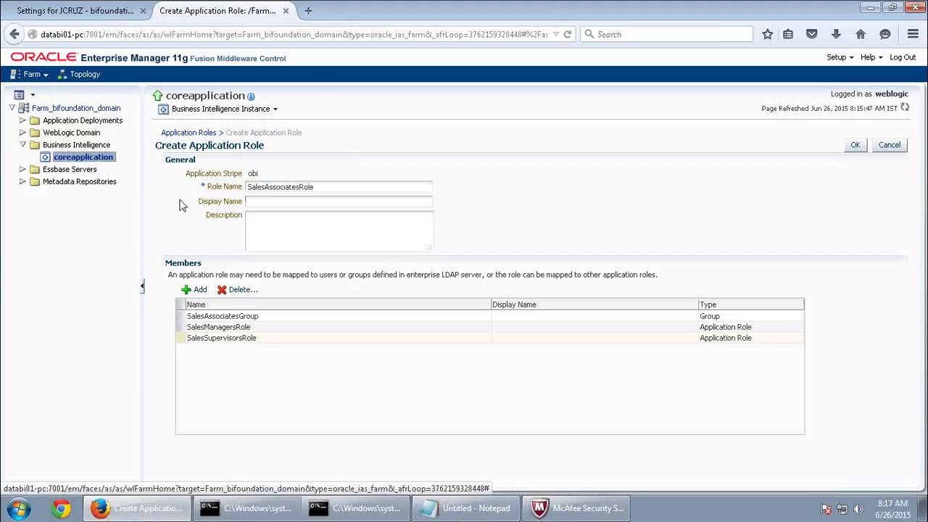
pyautogui.moveTo(316, 187); pyautogui.dragTo(209, 187)
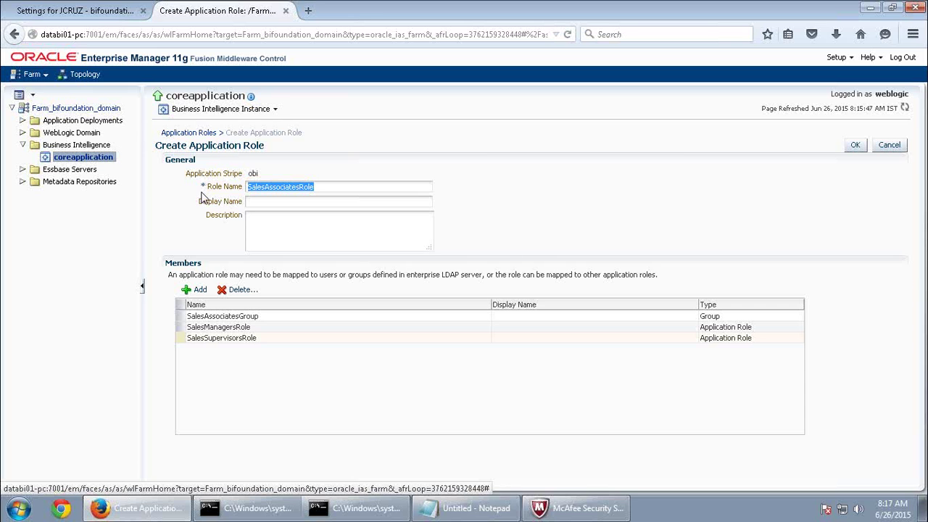
pyautogui.click(854, 146)
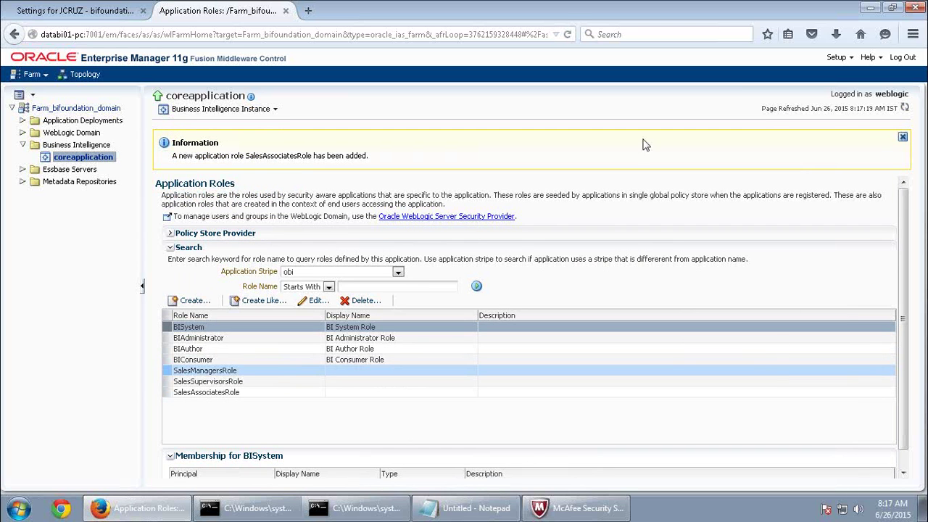
pyautogui.click(305, 12)
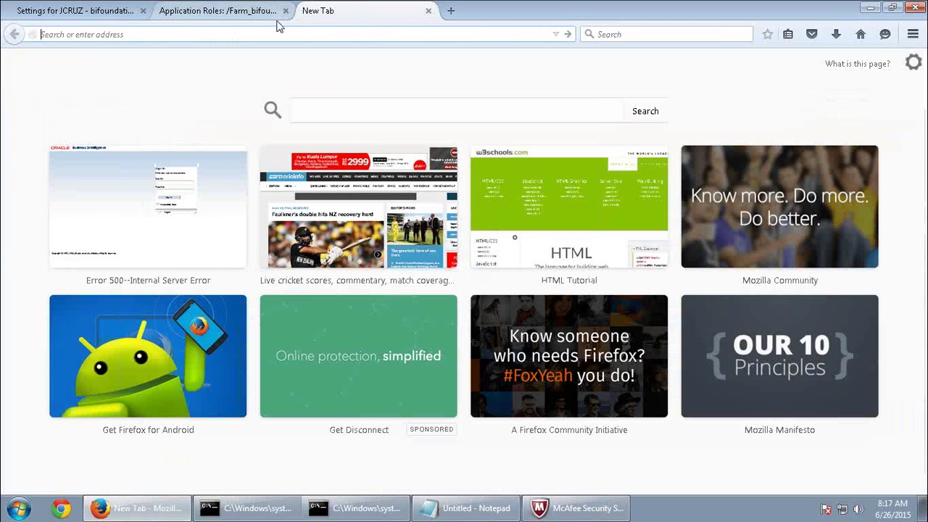
# Load the BI analytics sign-in page from the 'da' suggestion and sign in as the saved user.
pyautogui.write('databi01-pc/')
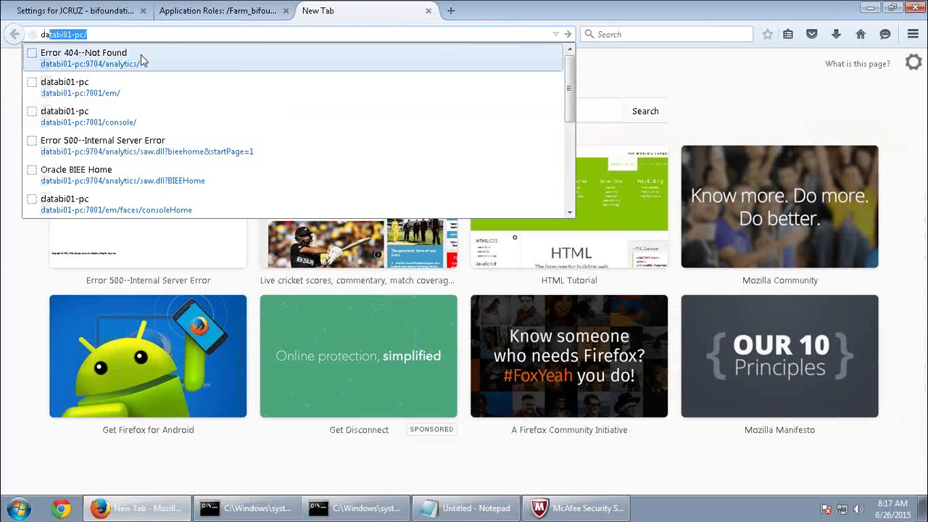
pyautogui.click(141, 54)
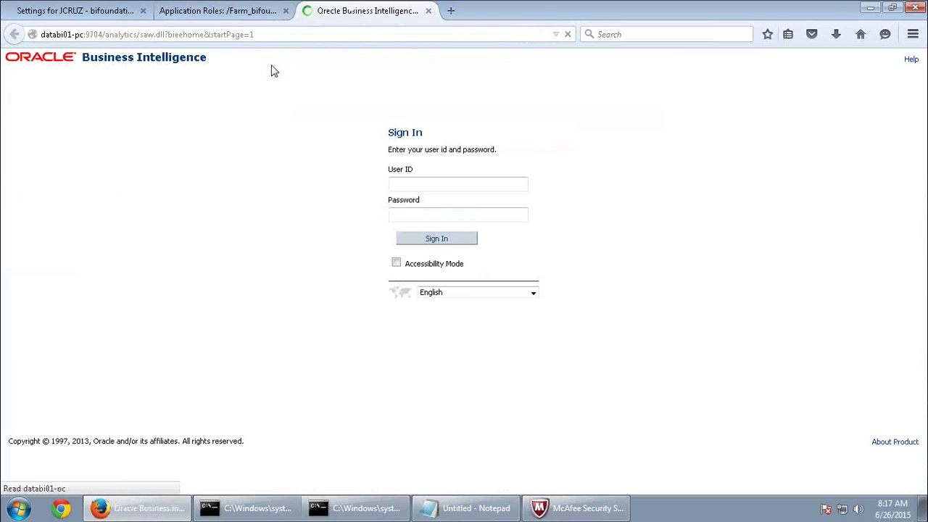
pyautogui.click(428, 186)
pyautogui.click(427, 186)
pyautogui.click(417, 208)
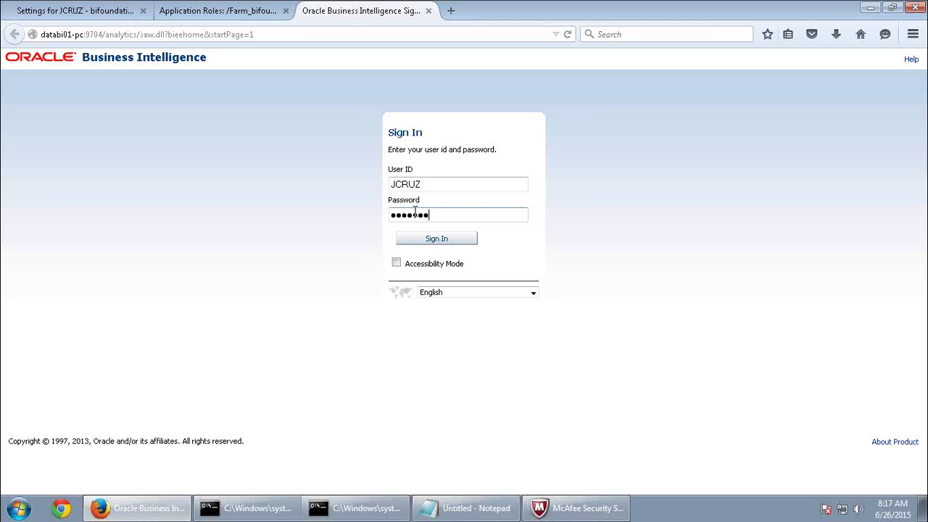
pyautogui.press('Return')
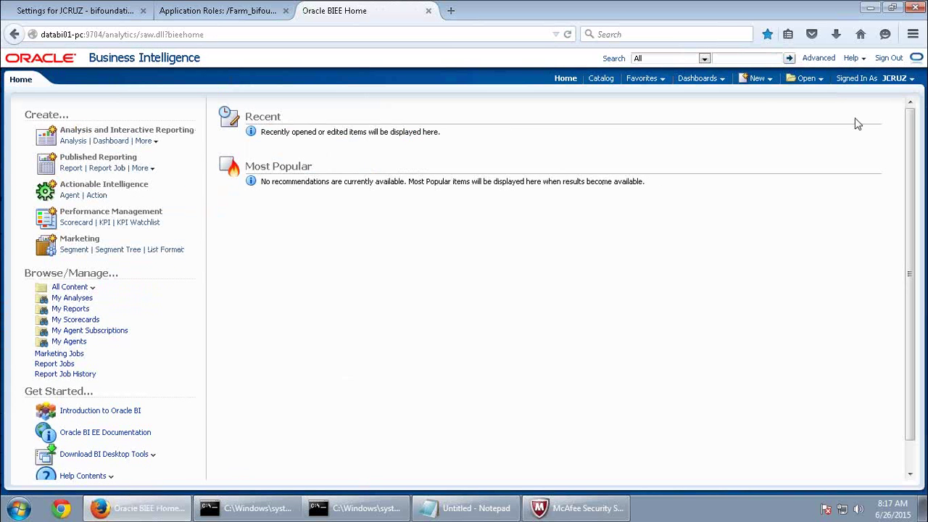
# Open My Account's Roles and Catalog Groups, showing SalesAssociatesRole, SalesManagersRole and SalesSupervisorsRole.
pyautogui.click(898, 78)
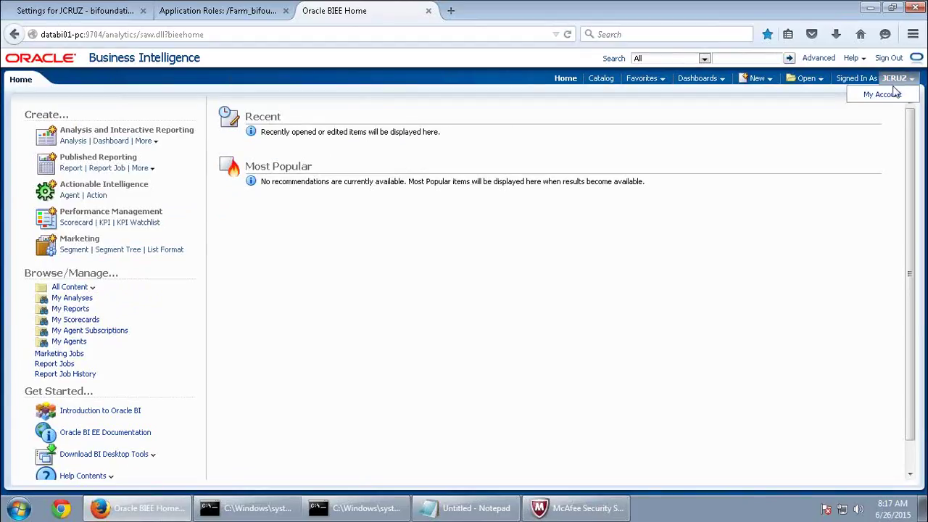
pyautogui.click(889, 92)
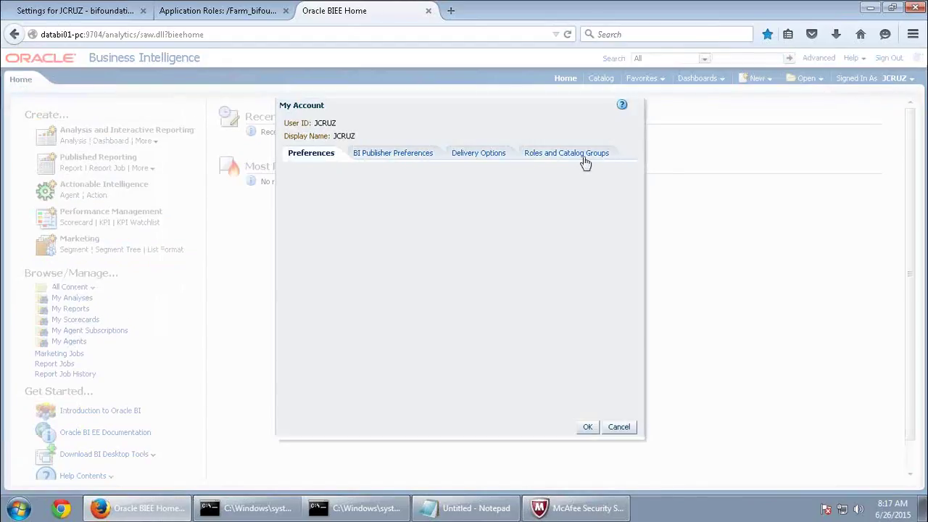
pyautogui.click(580, 161)
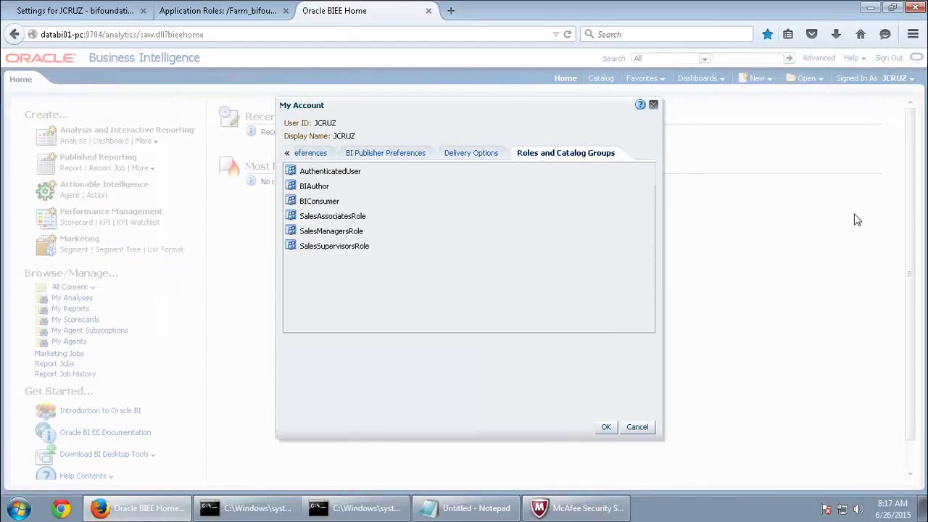
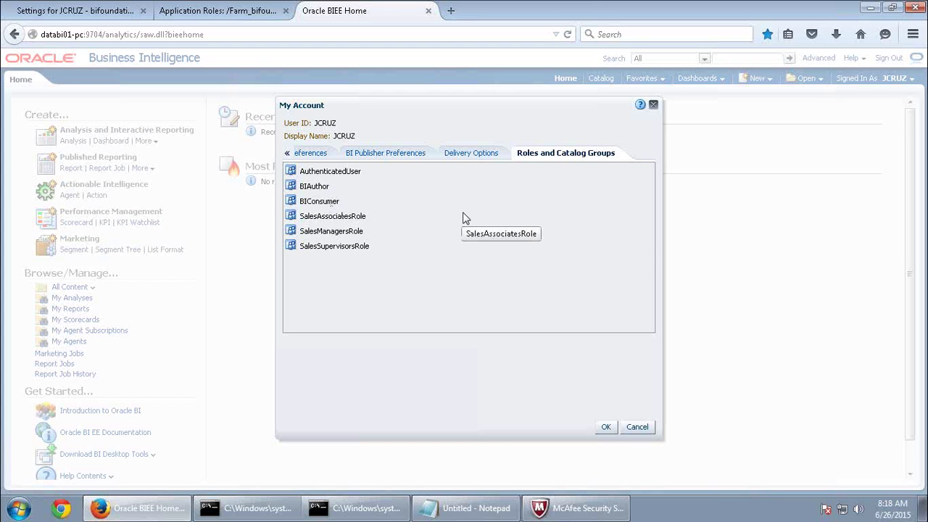
# Close My Account, dismiss the preference-saving error and sign out of Oracle BI.
pyautogui.click(603, 428)
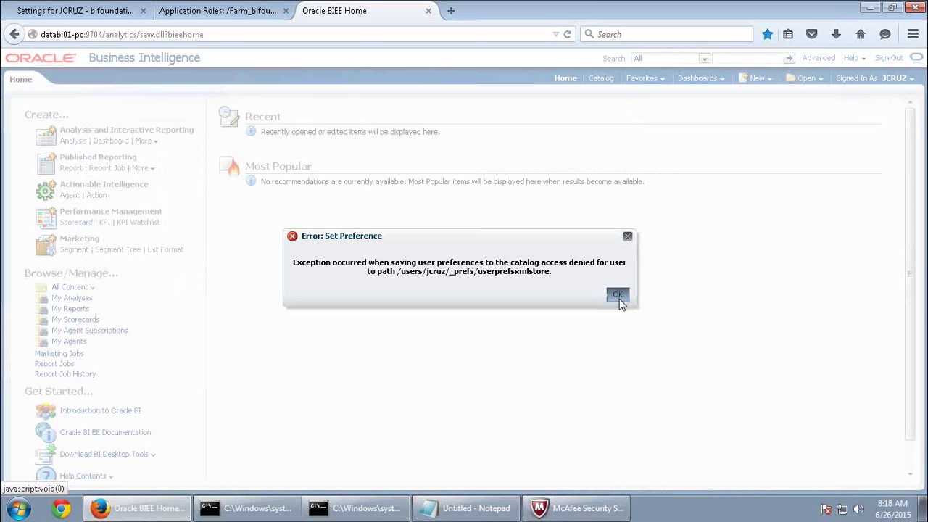
pyautogui.click(617, 295)
pyautogui.click(891, 59)
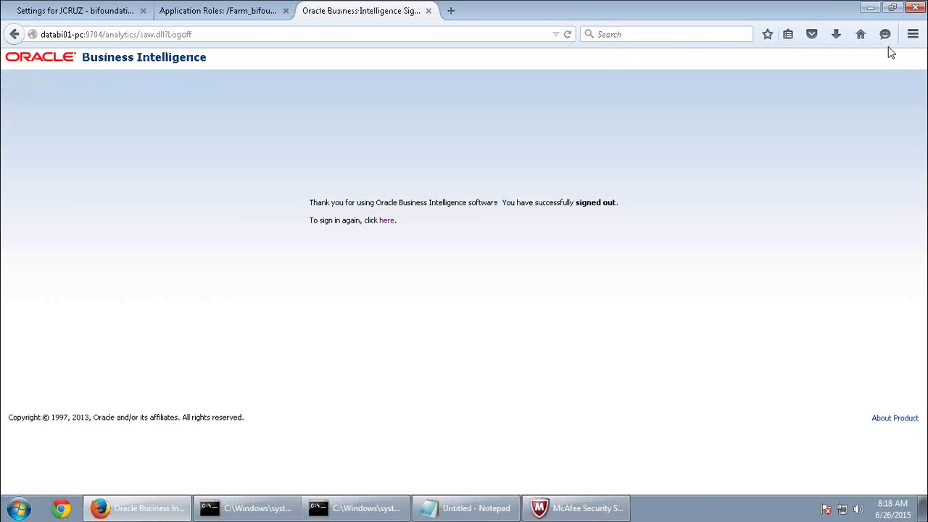
pyautogui.click(386, 221)
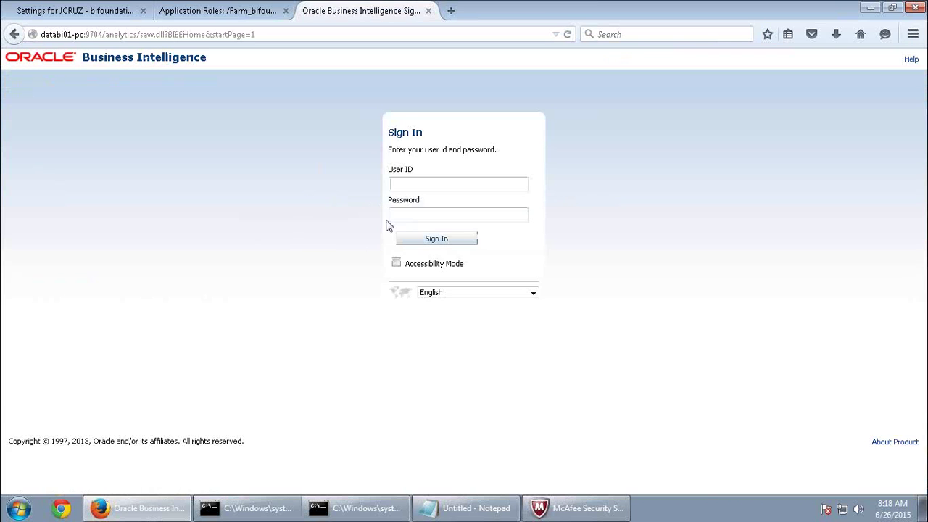
# Sign back in as a different saved user, entering that user's password.
pyautogui.click(416, 184)
pyautogui.click(417, 259)
pyautogui.click(412, 216)
pyautogui.write('****')
pyautogui.write('*')
pyautogui.click(427, 242)
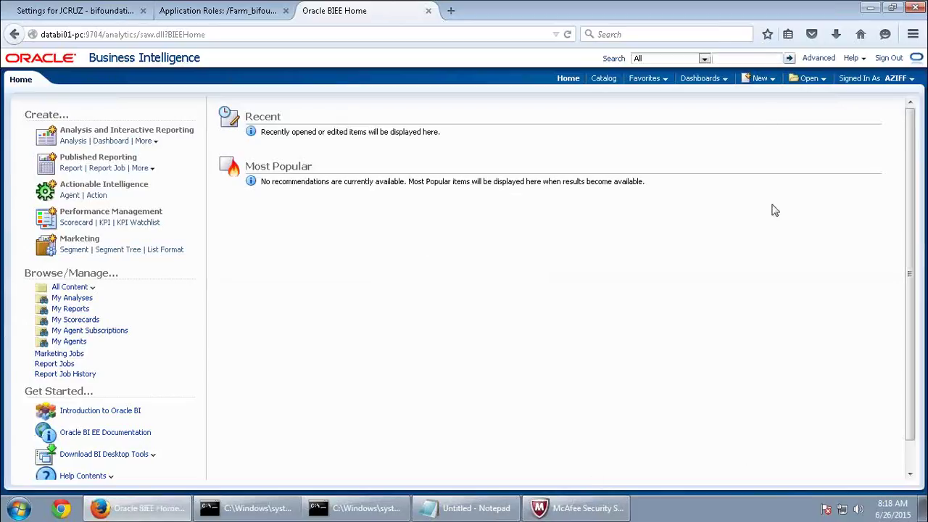
pyautogui.click(909, 81)
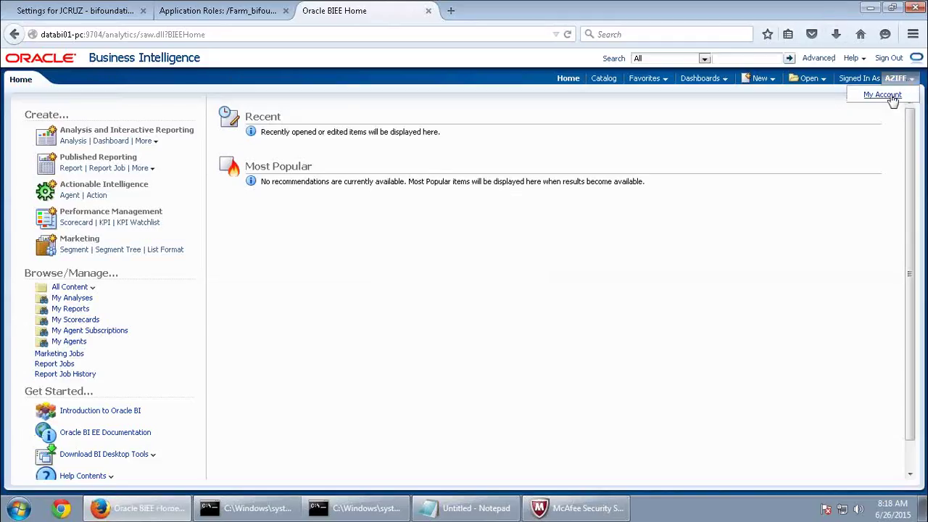
pyautogui.click(882, 94)
pyautogui.click(564, 155)
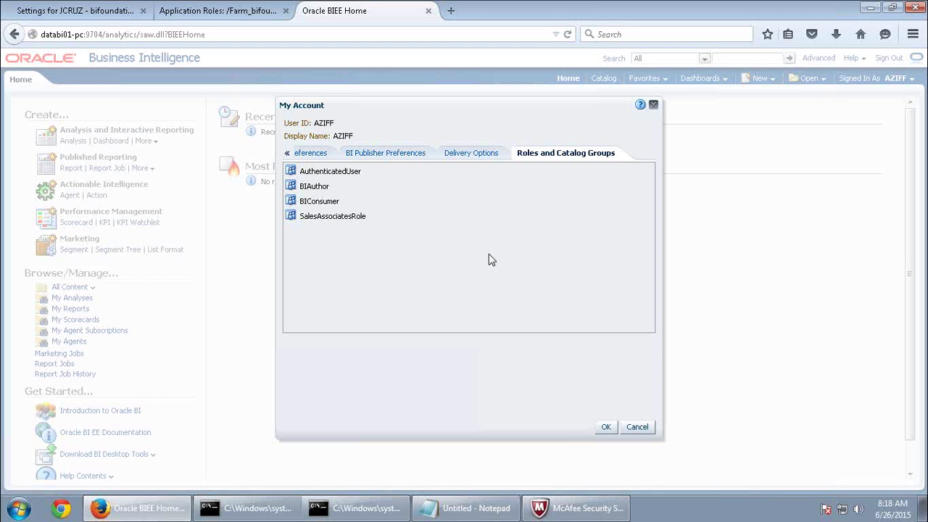
pyautogui.click(605, 426)
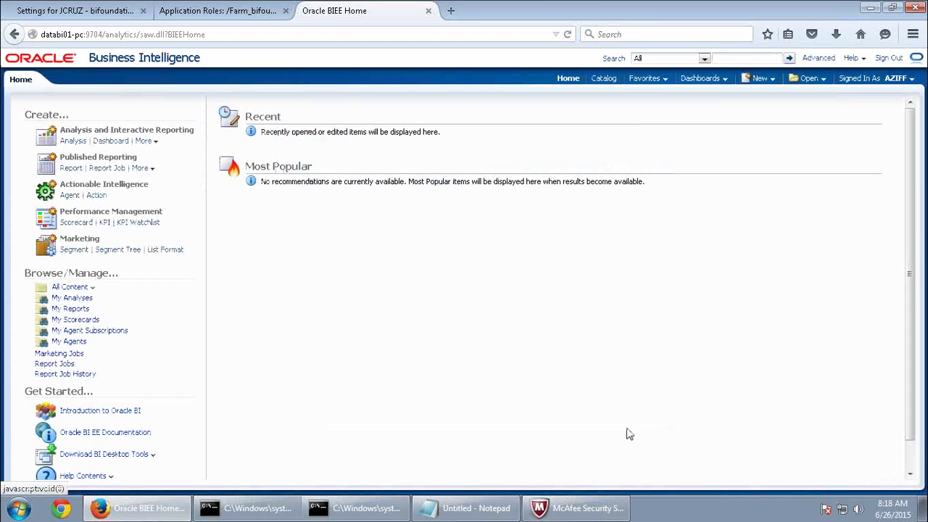
pyautogui.moveTo(475, 7)
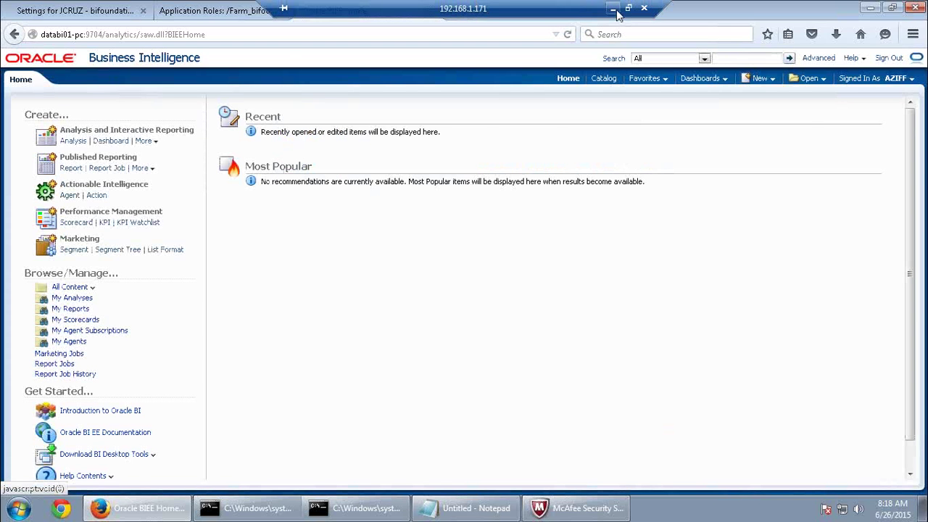
pyautogui.click(613, 10)
pyautogui.scroll(-20, 611, 10)
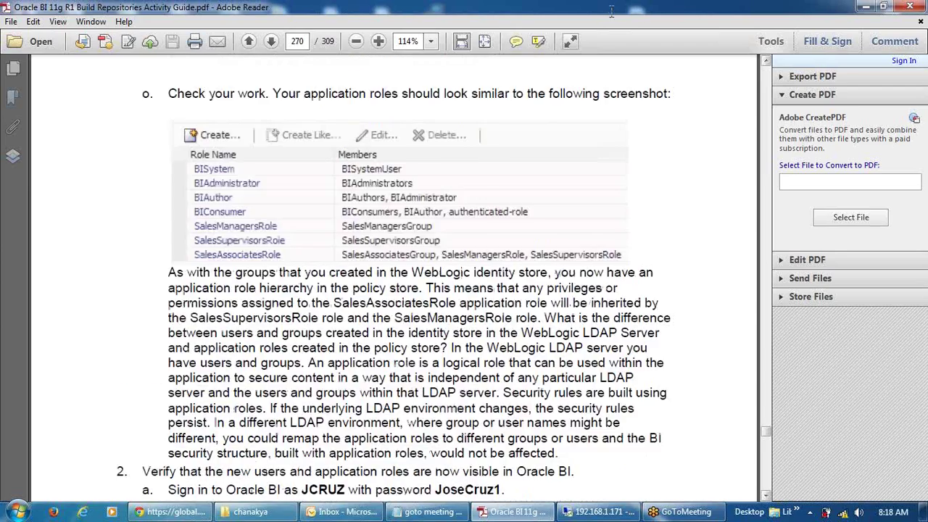
pyautogui.scroll(-20, 612, 18)
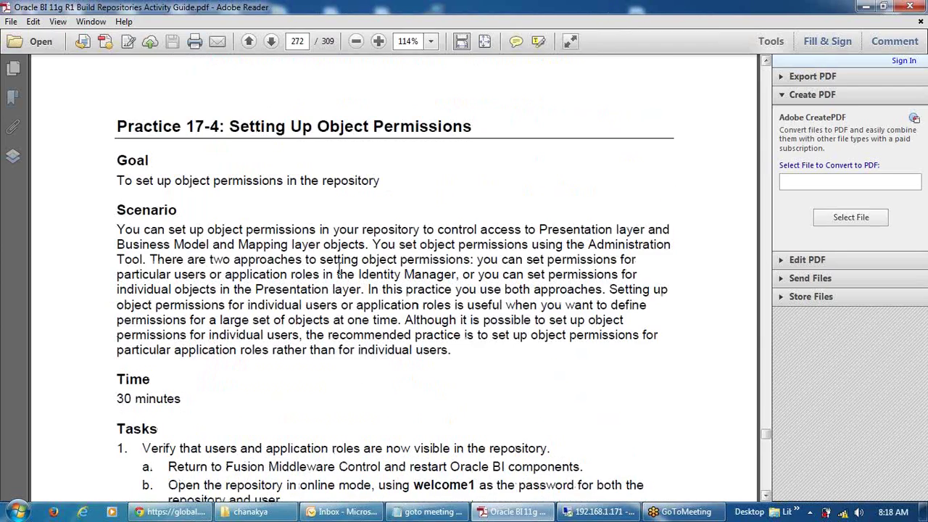
pyautogui.scroll(-1, 339, 269)
pyautogui.scroll(-8, 339, 269)
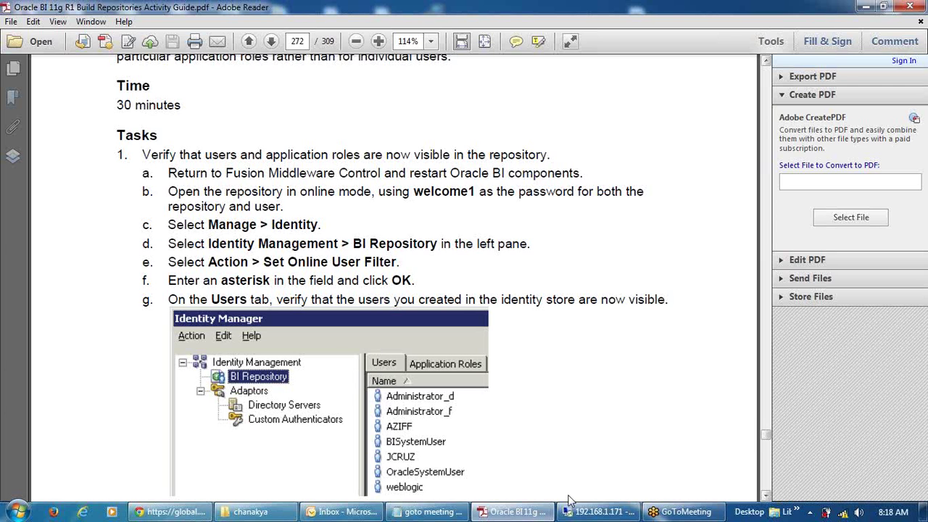
pyautogui.click(600, 511)
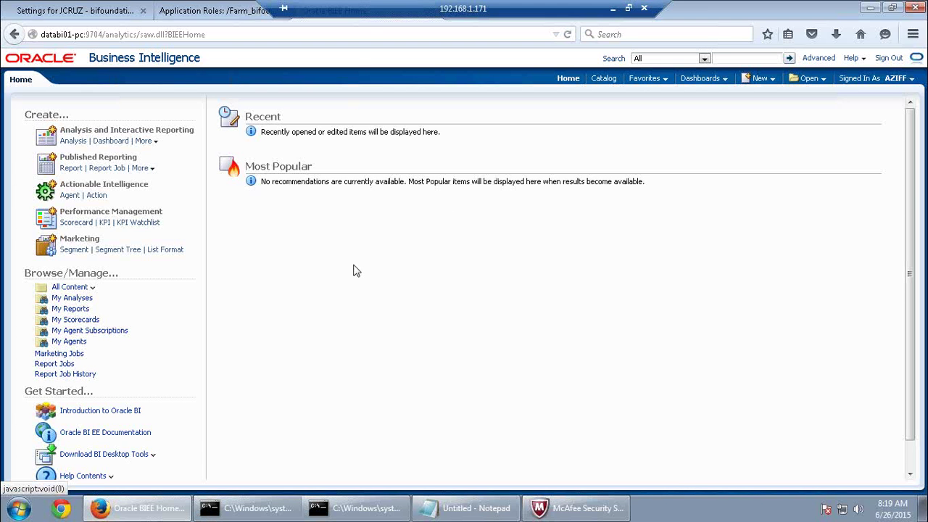
# Sign out of Oracle BI, close its tab and launch the BI Administration Tool.
pyautogui.moveTo(427, 10); pyautogui.dragTo(518, 6)
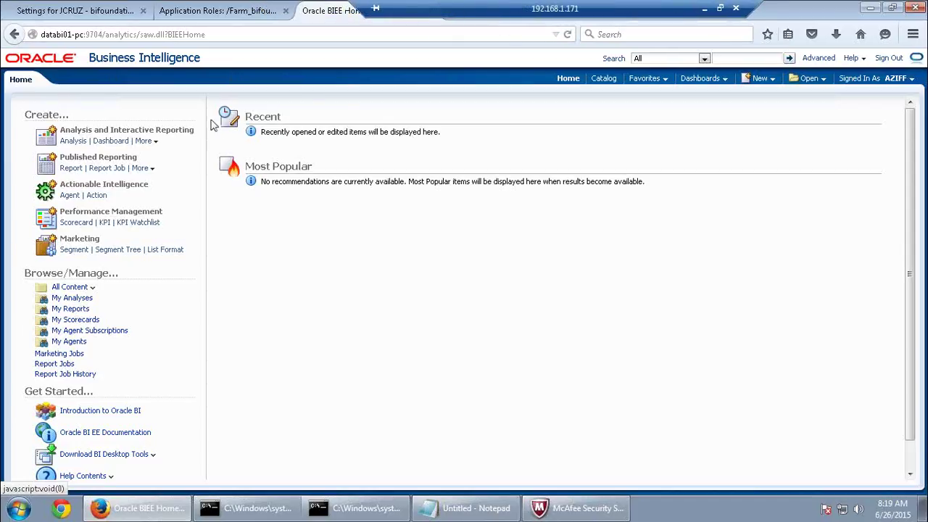
pyautogui.click(889, 59)
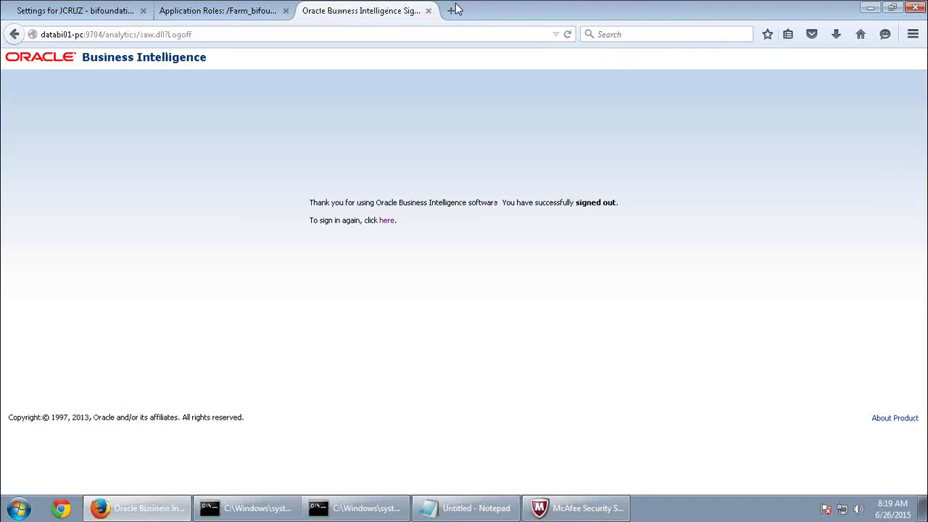
pyautogui.click(427, 10)
pyautogui.click(19, 508)
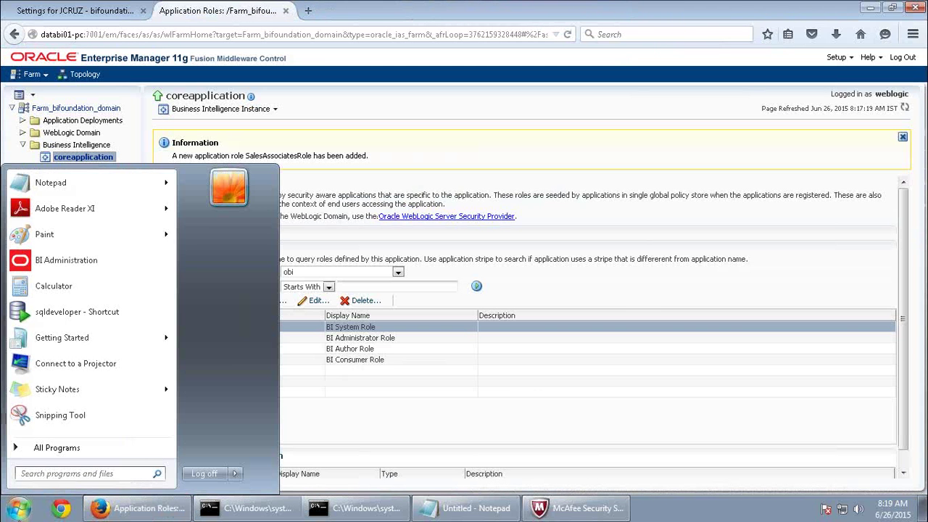
pyautogui.click(70, 268)
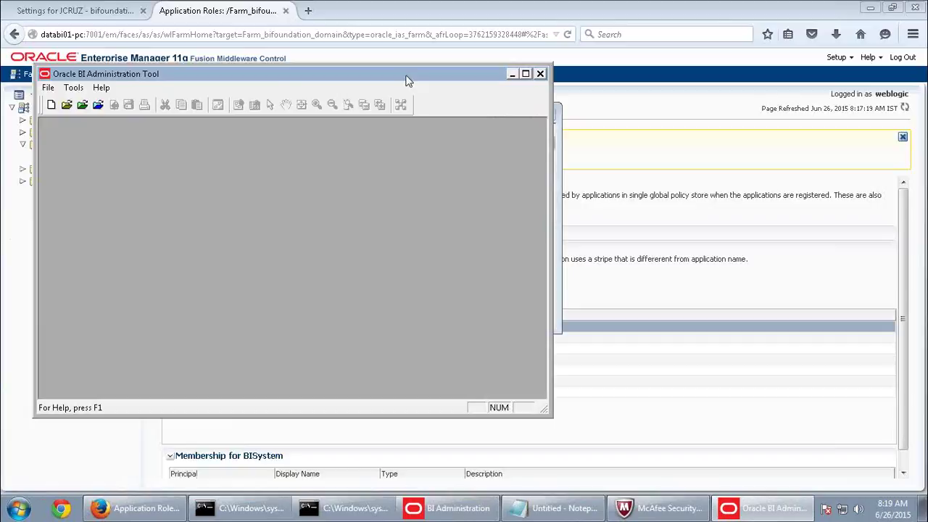
# Maximize the Administration Tool and open the repository online, entering the repository and user passwords.
pyautogui.doubleClick(408, 73)
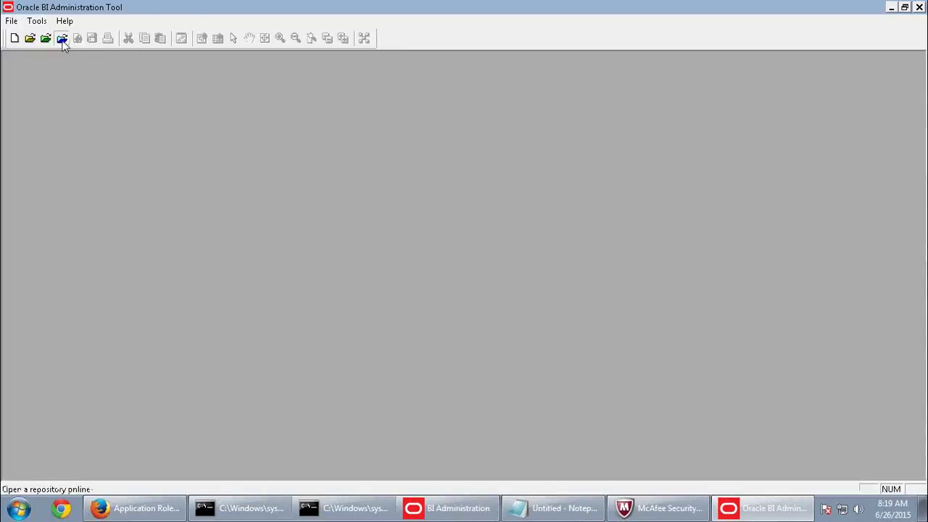
pyautogui.click(61, 37)
pyautogui.write('Admin12')
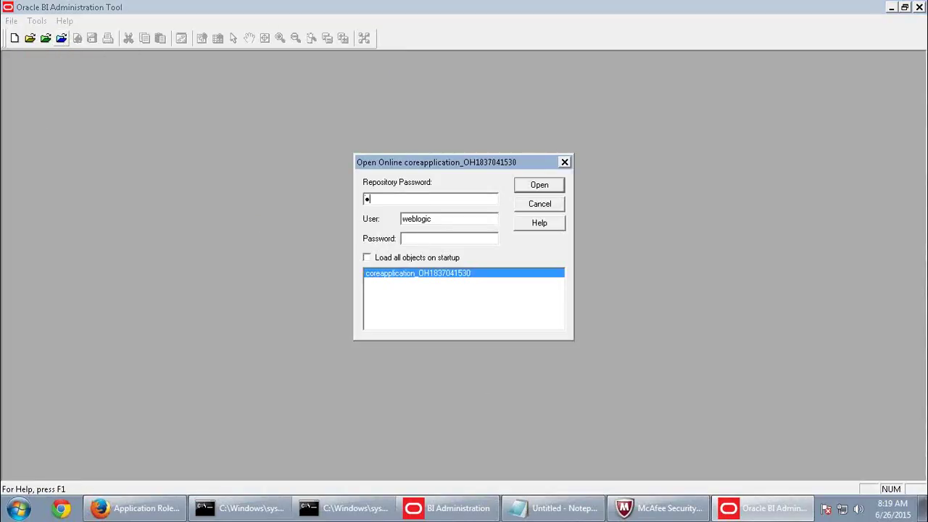
pyautogui.write('3')
pyautogui.press('Tab')
pyautogui.press('Tab')
pyautogui.write('Admin123')
pyautogui.click(530, 185)
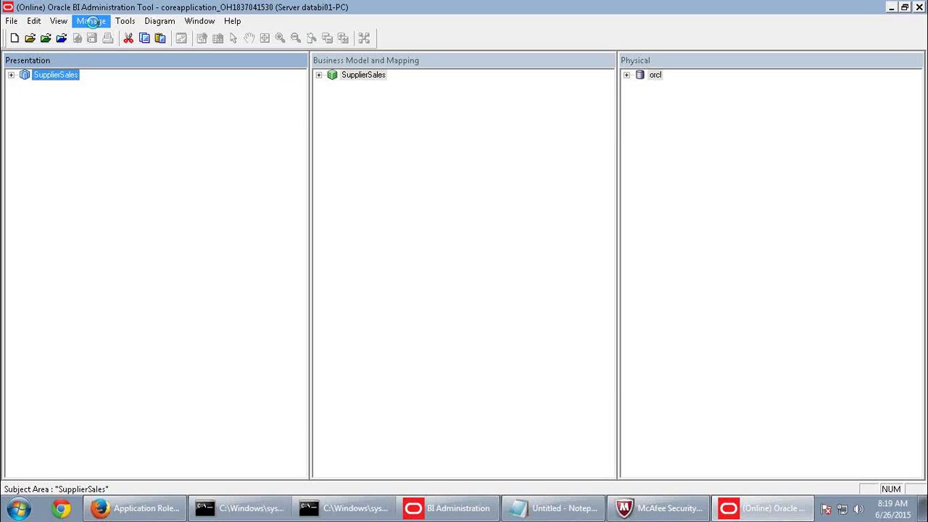
# Open Identity Manager and fetch all users from the online repository.
pyautogui.click(92, 22)
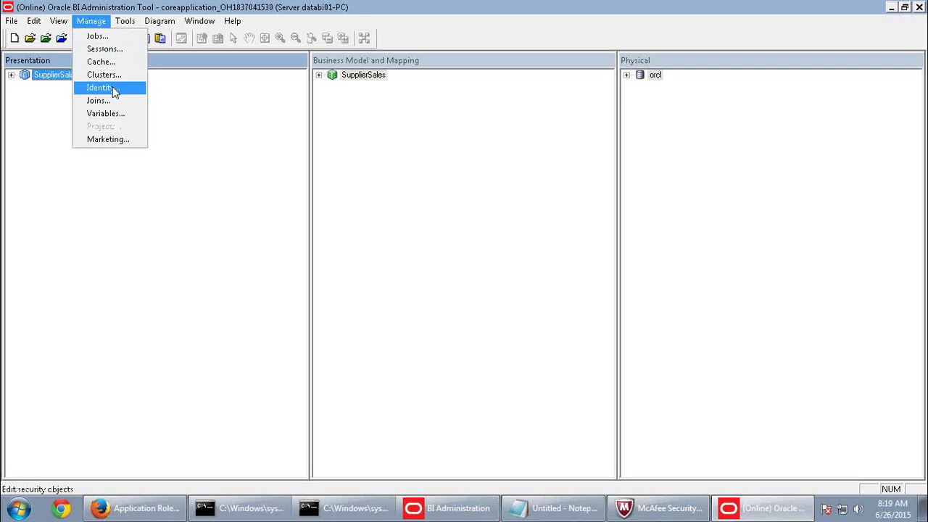
pyautogui.click(102, 87)
pyautogui.click(21, 24)
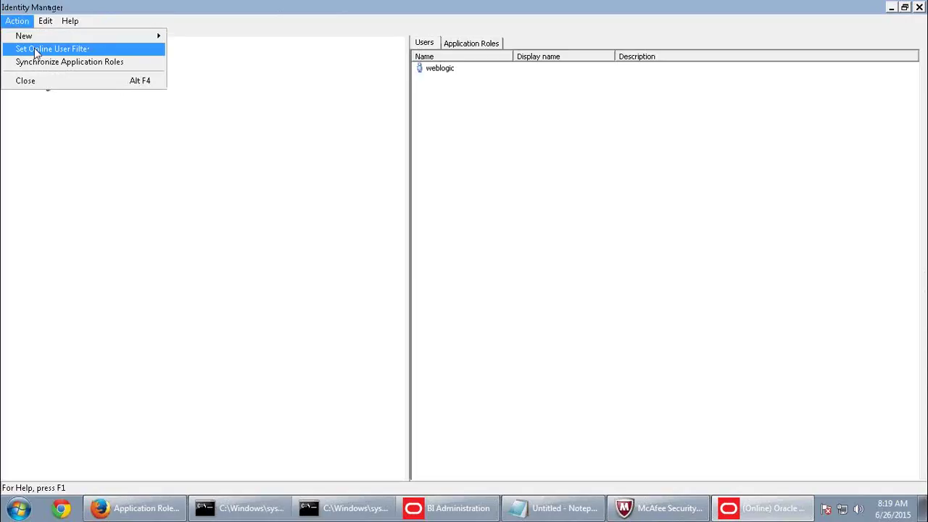
pyautogui.click(36, 49)
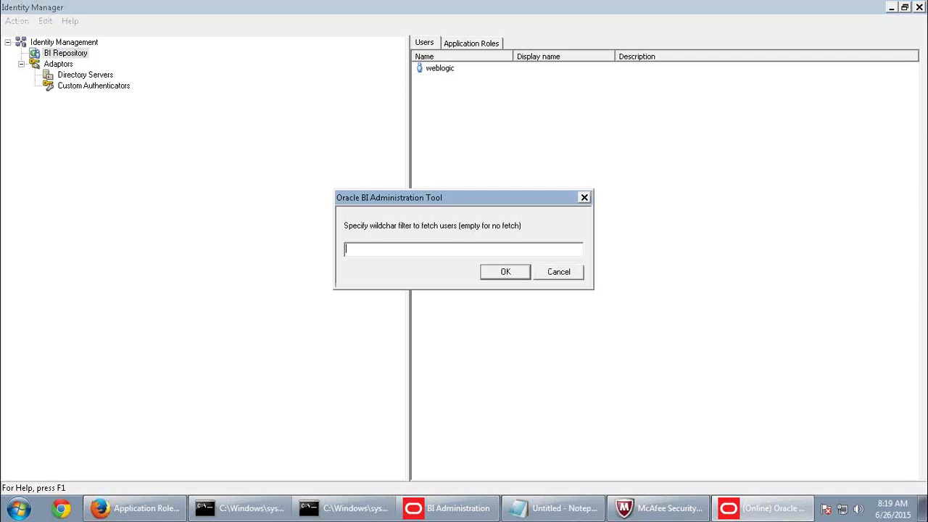
pyautogui.click(524, 273)
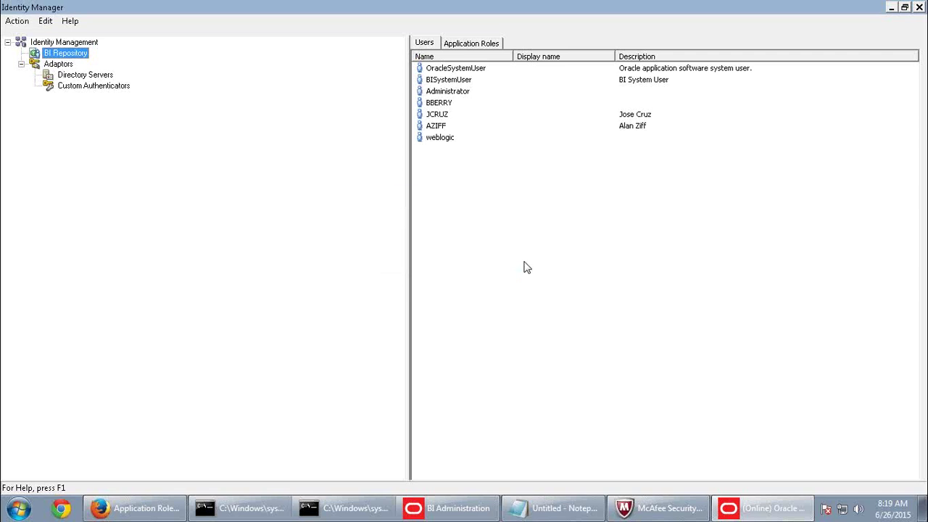
# Review the fetched users one by one, ending on the weblogic user.
pyautogui.click(461, 70)
pyautogui.click(455, 81)
pyautogui.click(437, 114)
pyautogui.click(436, 126)
pyautogui.click(439, 138)
pyautogui.click(436, 126)
pyautogui.click(437, 114)
pyautogui.click(442, 103)
pyautogui.click(443, 91)
pyautogui.click(440, 80)
pyautogui.click(437, 69)
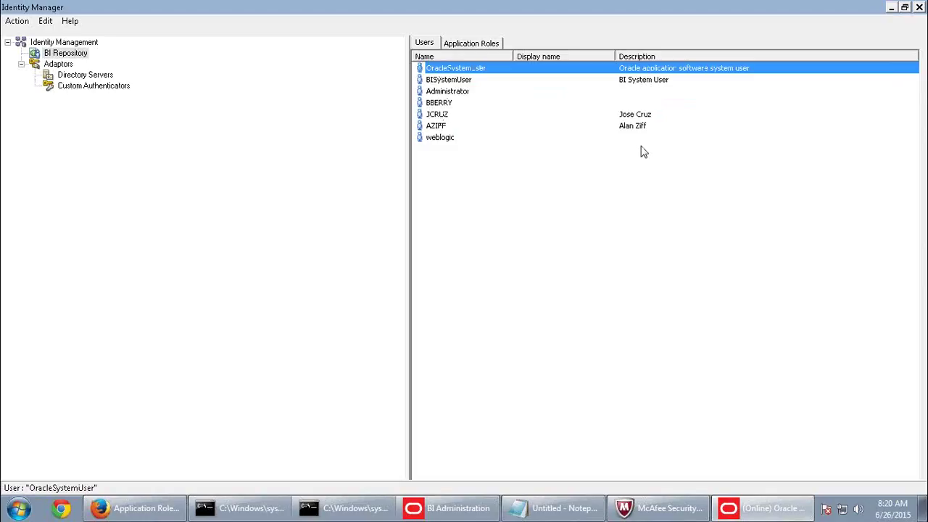
pyautogui.click(463, 92)
pyautogui.click(445, 128)
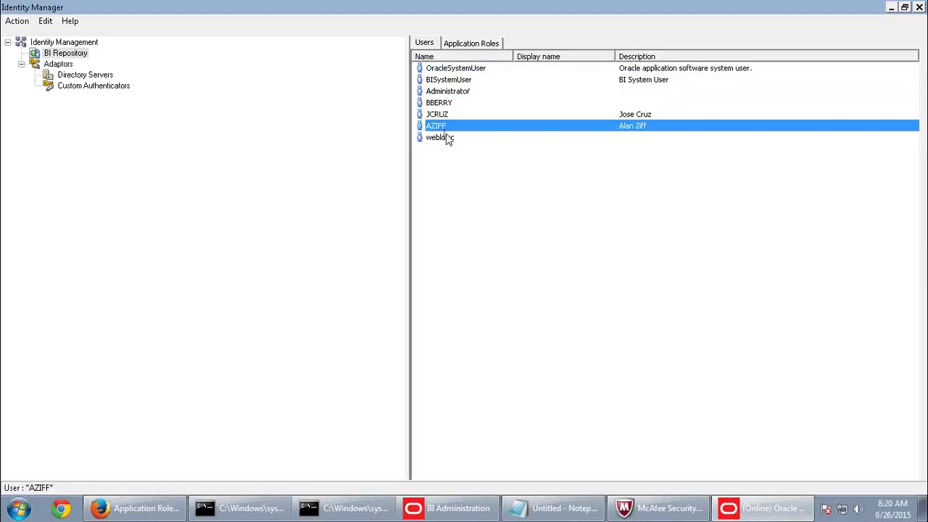
pyautogui.click(447, 138)
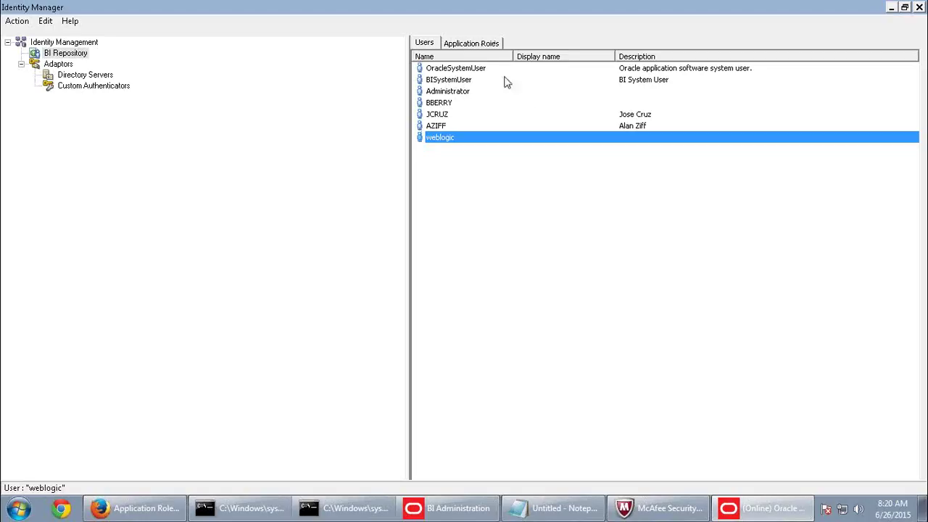
# Browse the application roles, including BISystem, BIAdministrator and the Sales roles, and sort them by Name.
pyautogui.click(480, 48)
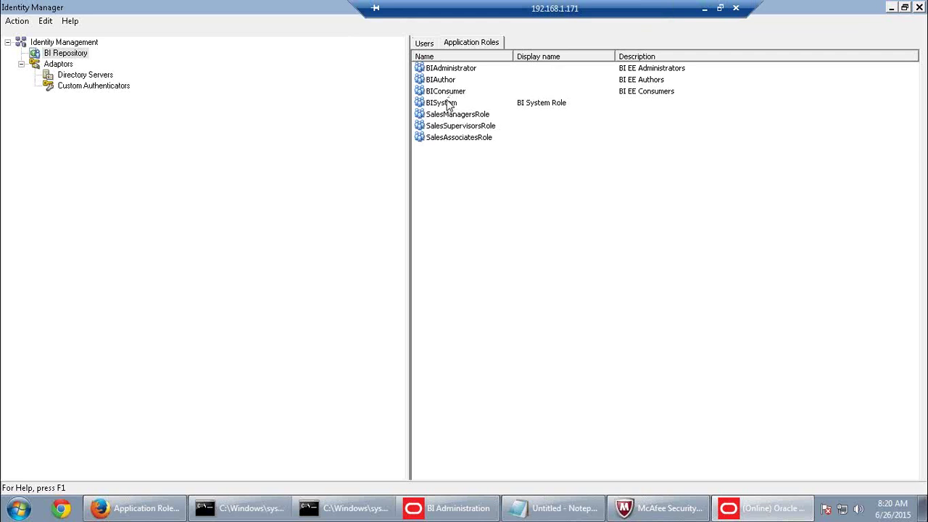
pyautogui.click(448, 102)
pyautogui.click(457, 69)
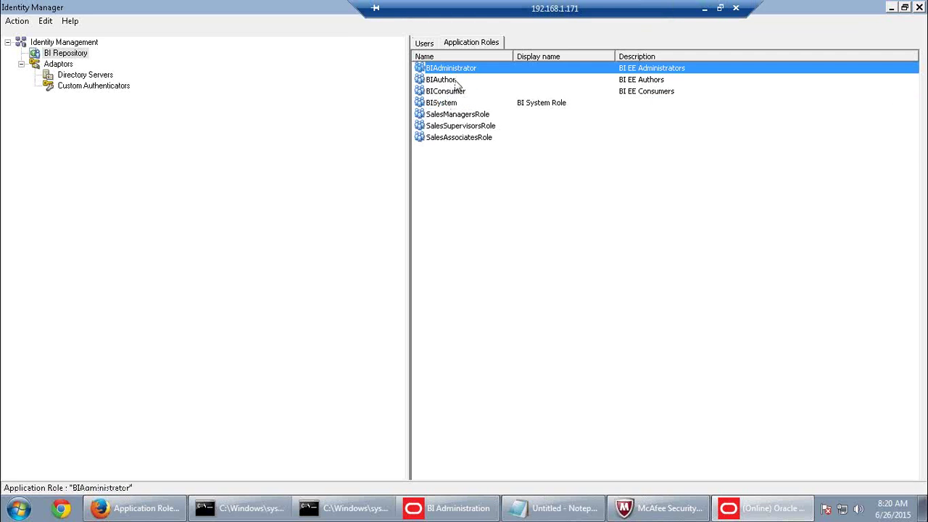
pyautogui.click(453, 92)
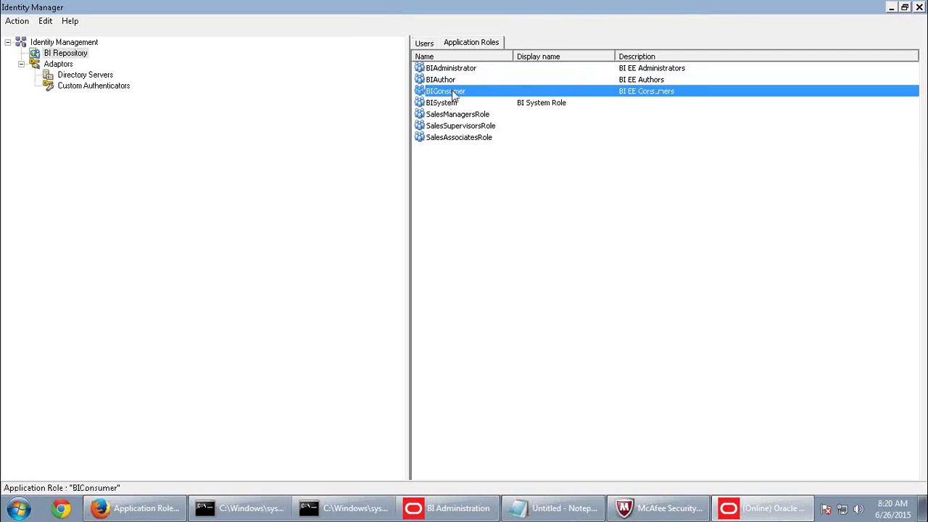
pyautogui.click(466, 136)
pyautogui.click(465, 125)
pyautogui.click(463, 114)
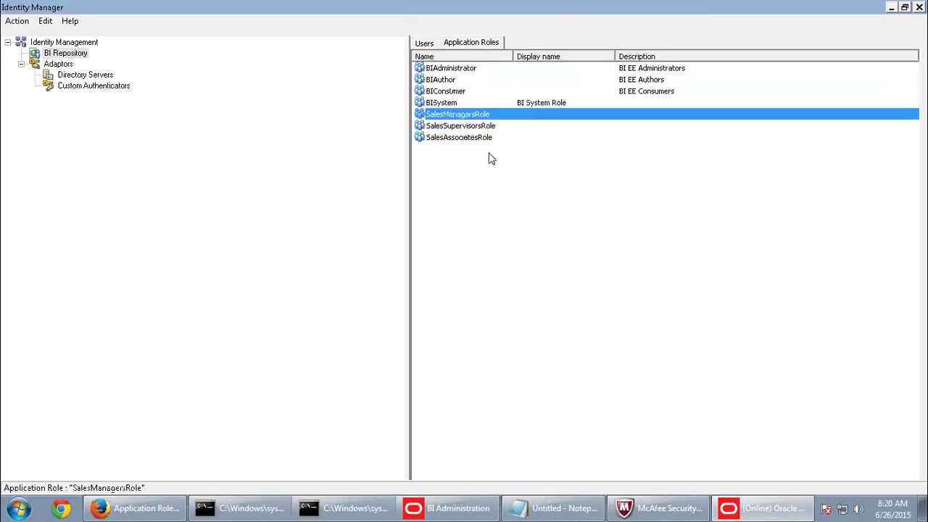
pyautogui.click(492, 56)
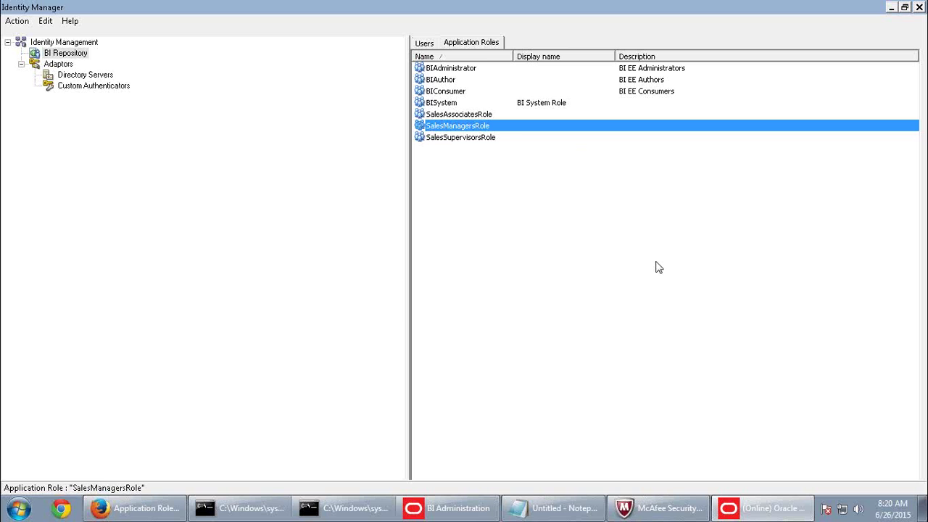
pyautogui.click(705, 8)
pyautogui.scroll(-10, 491, 353)
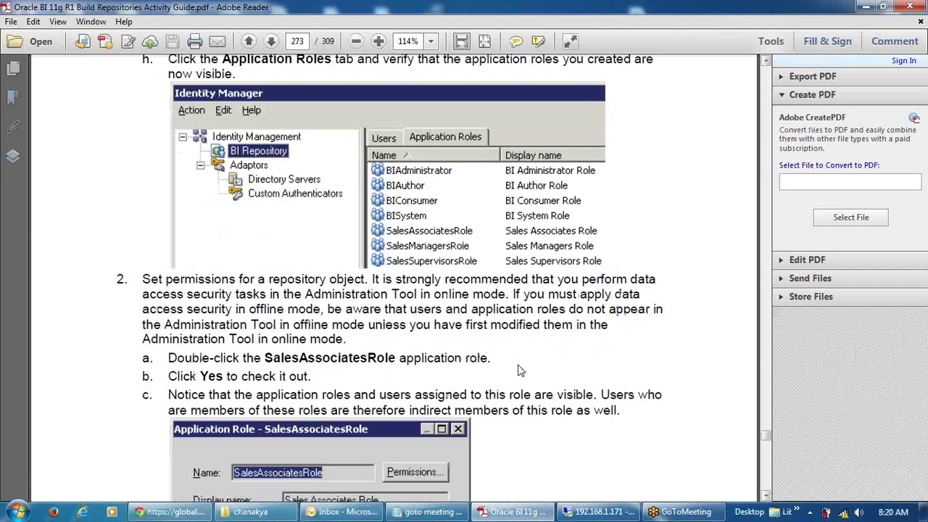
pyautogui.scroll(-5, 518, 371)
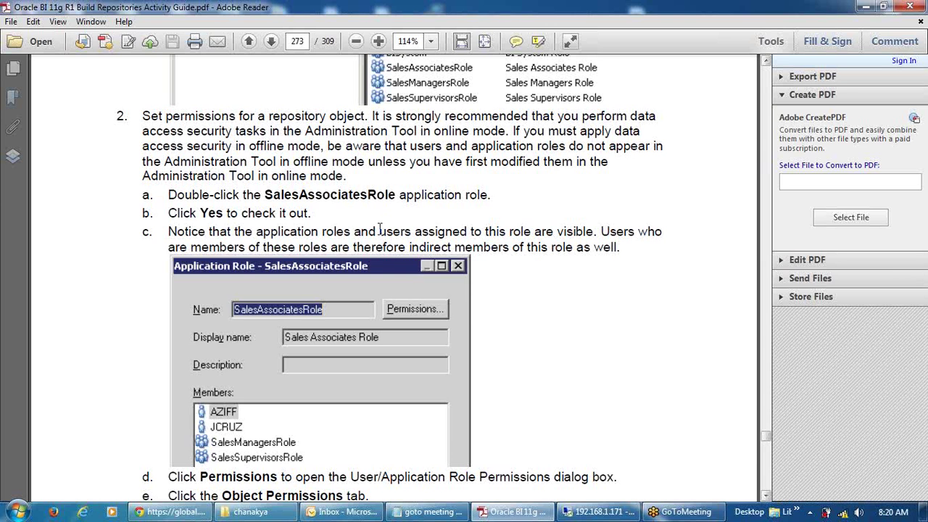
pyautogui.scroll(-6, 382, 230)
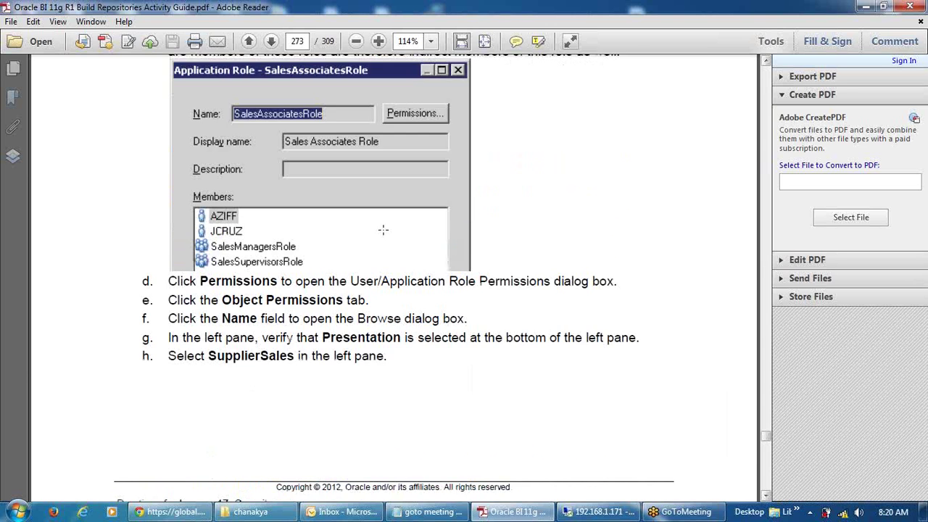
pyautogui.scroll(-18, 383, 229)
pyautogui.scroll(1, 453, 285)
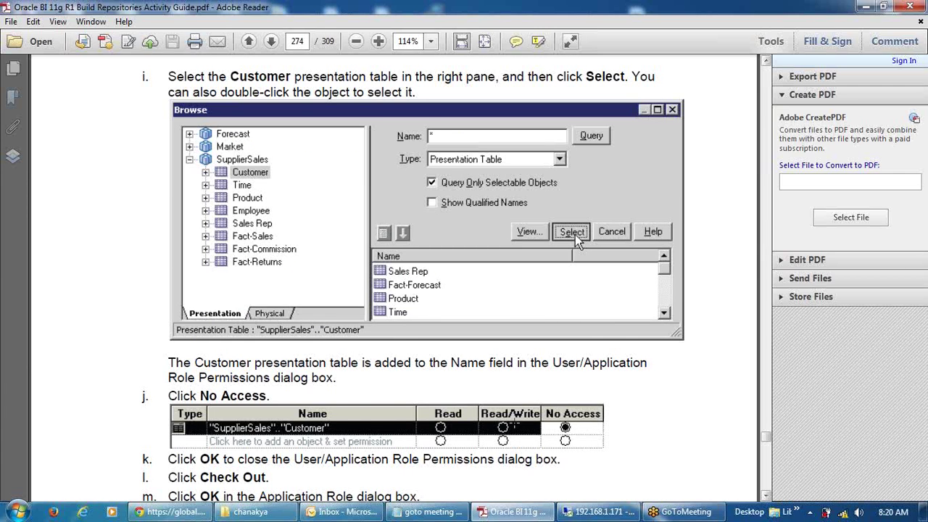
pyautogui.scroll(-3, 399, 376)
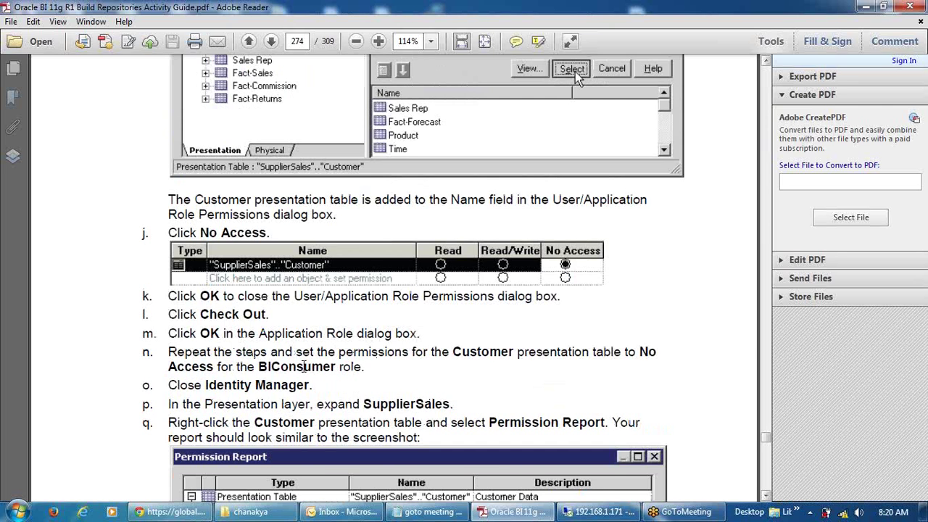
pyautogui.scroll(-3, 304, 366)
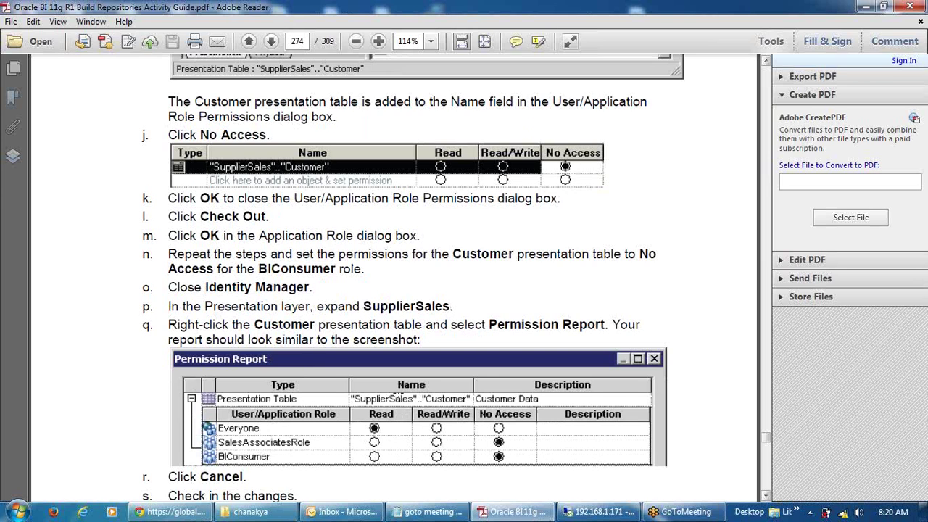
pyautogui.scroll(-15, 392, 382)
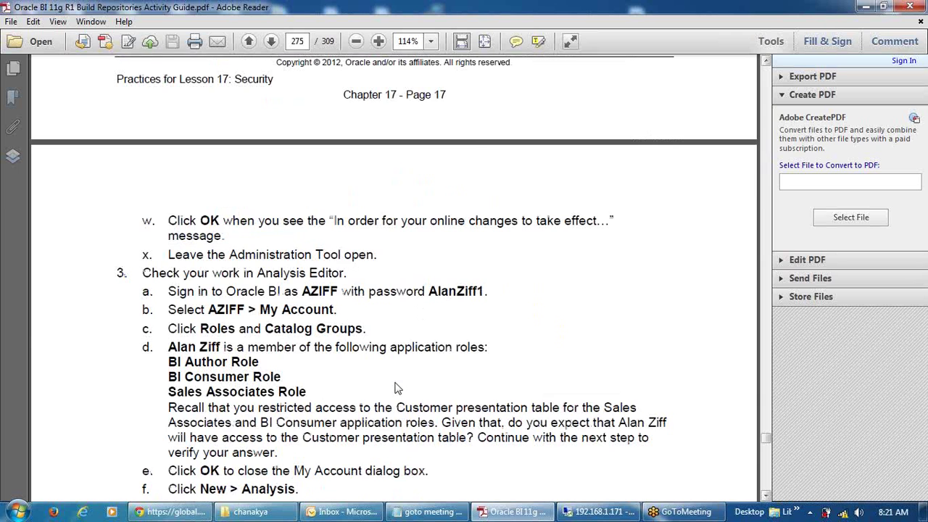
pyautogui.scroll(-8, 397, 389)
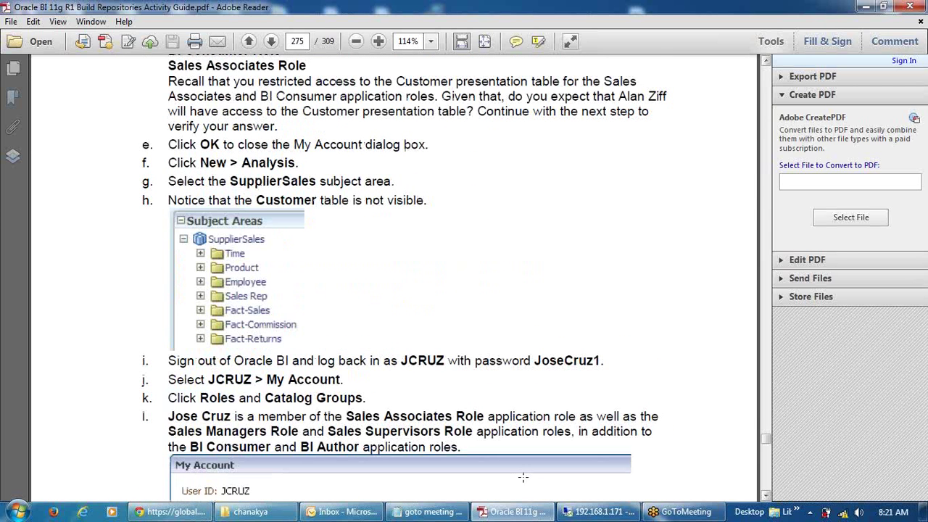
pyautogui.click(592, 512)
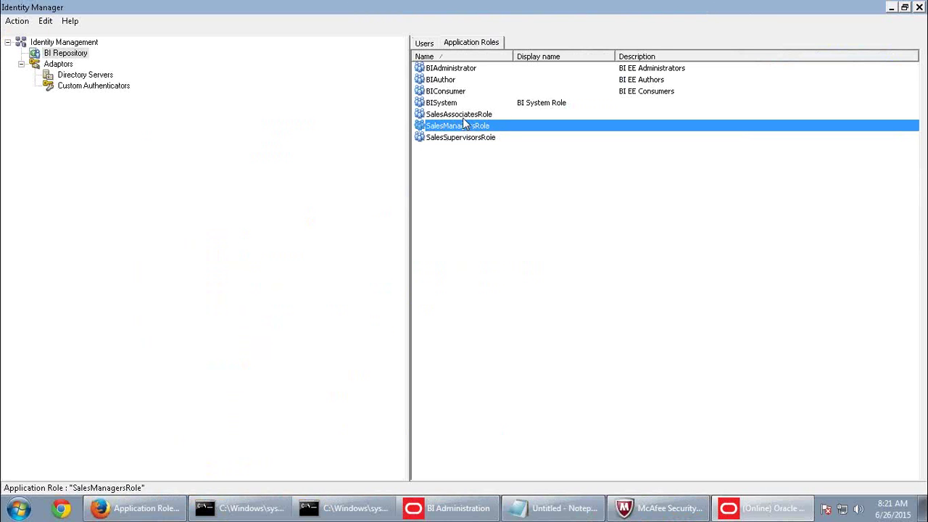
# Check out SalesAssociatesRole and show its object permissions.
pyautogui.click(462, 116)
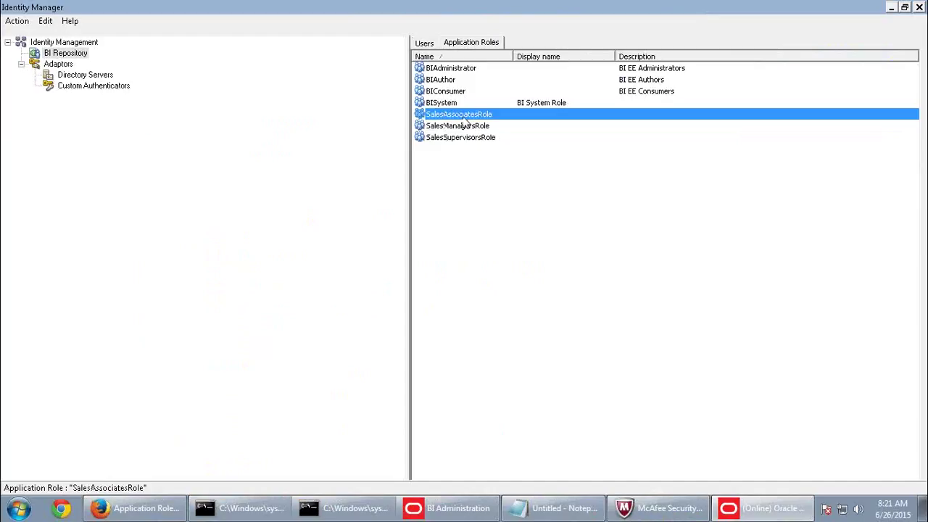
pyautogui.doubleClick(462, 117)
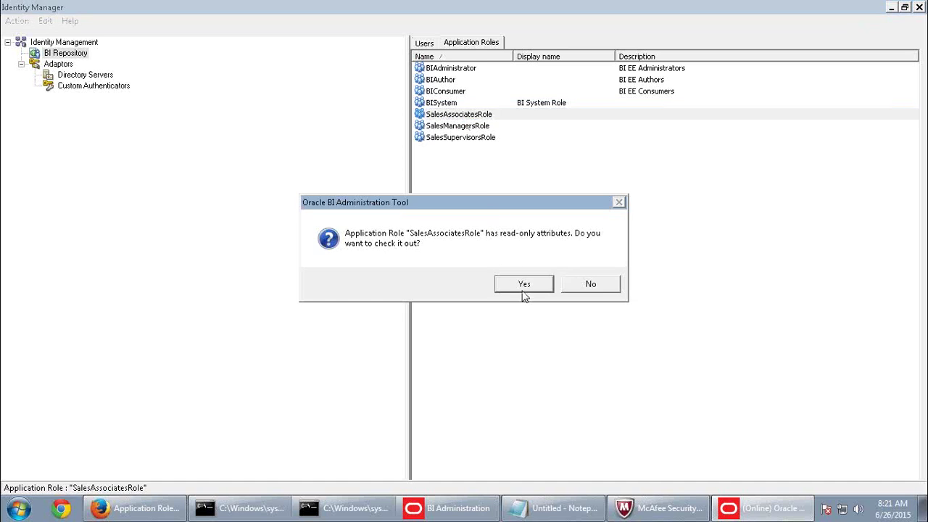
pyautogui.click(523, 287)
pyautogui.click(556, 138)
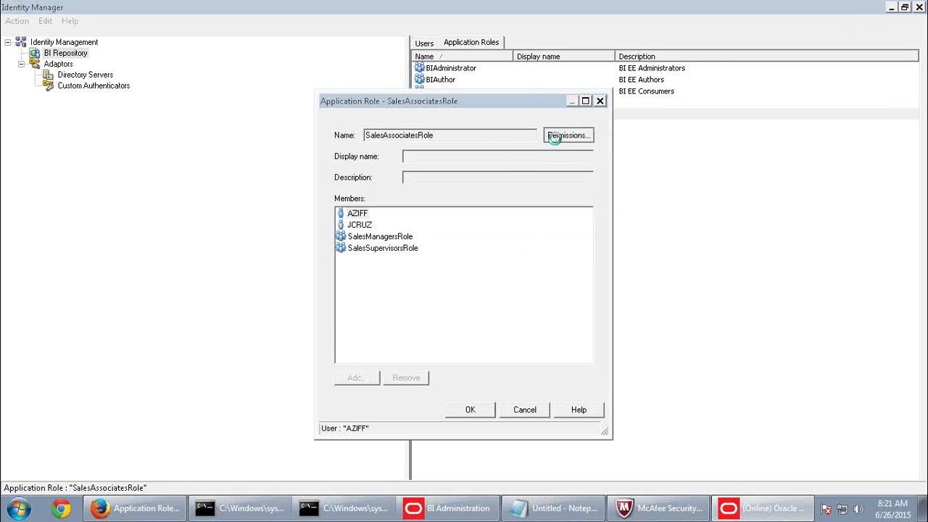
pyautogui.click(55, 26)
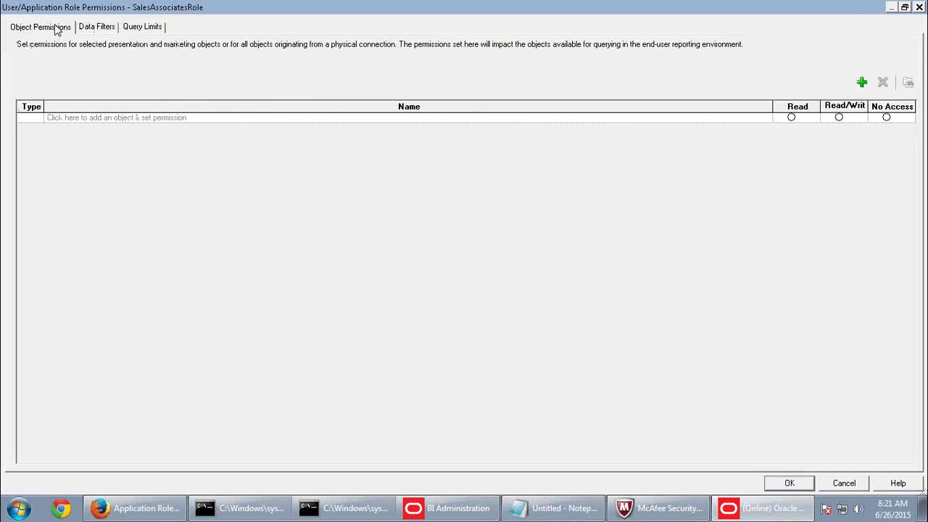
# Add the Customer presentation table with No Access, check it out and save the role.
pyautogui.click(862, 84)
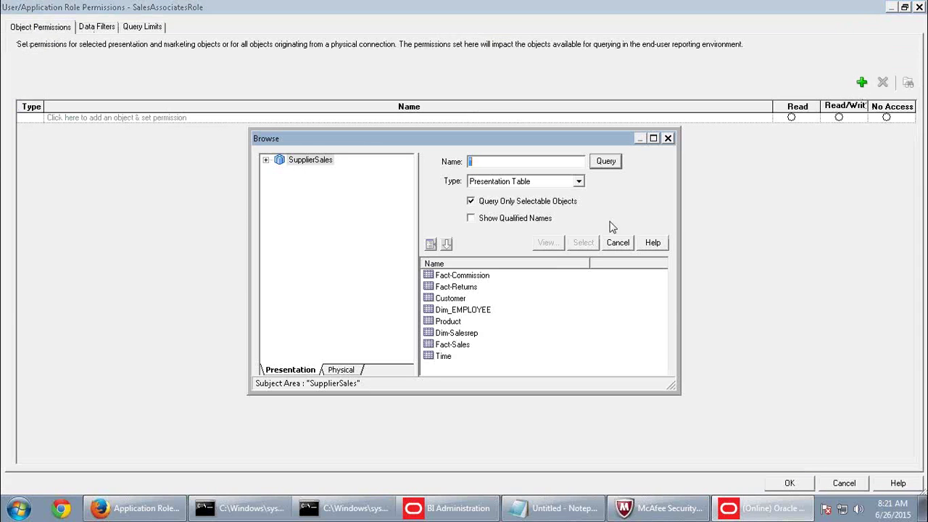
pyautogui.click(453, 299)
pyautogui.click(584, 242)
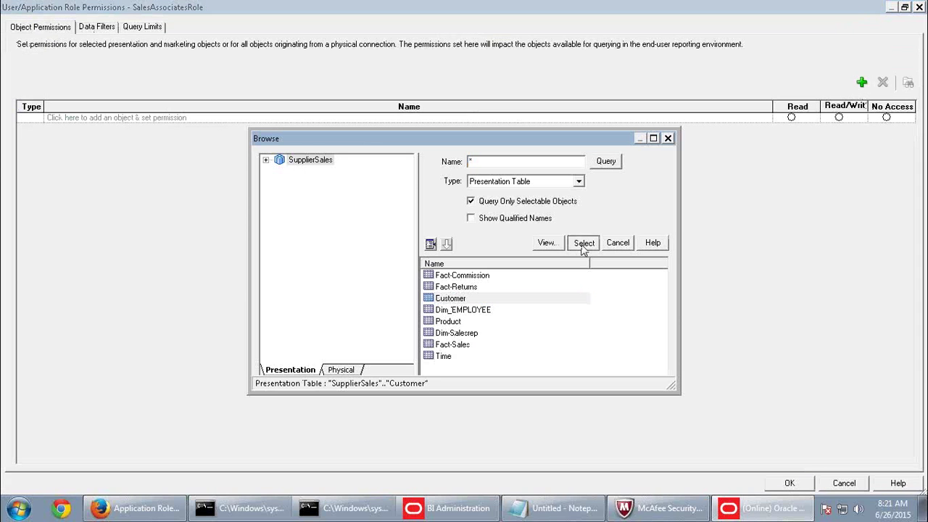
pyautogui.click(886, 117)
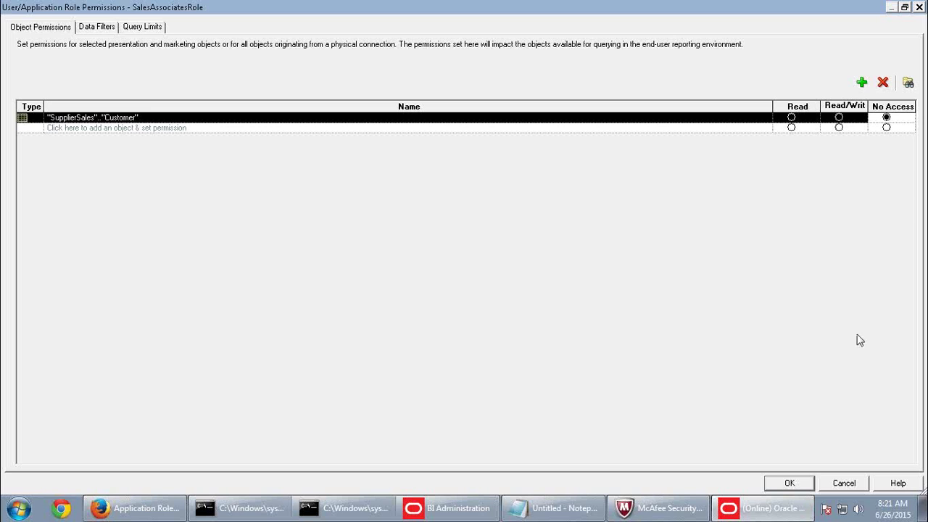
pyautogui.click(905, 7)
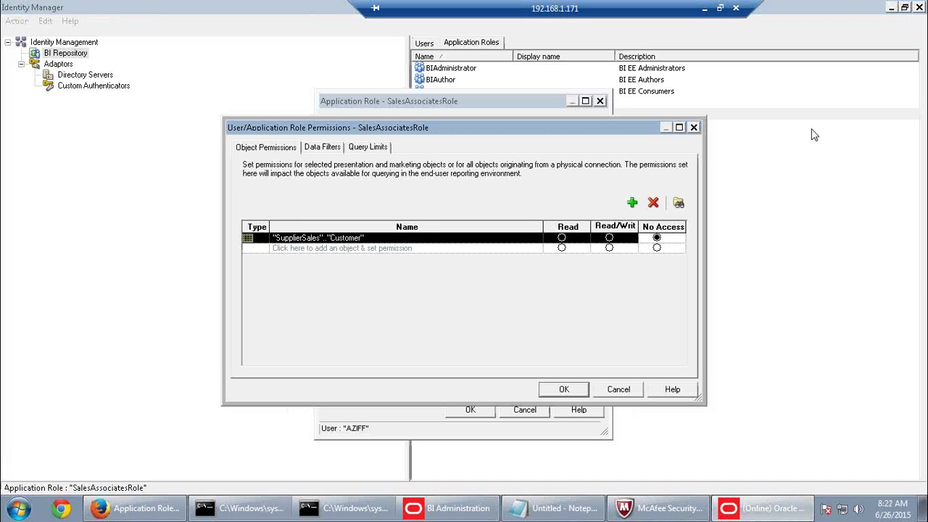
pyautogui.click(565, 391)
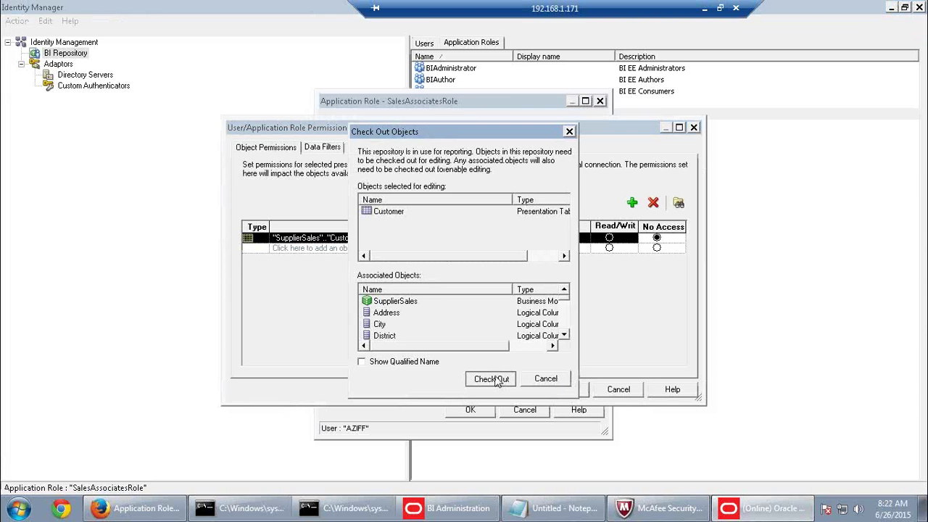
pyautogui.click(496, 382)
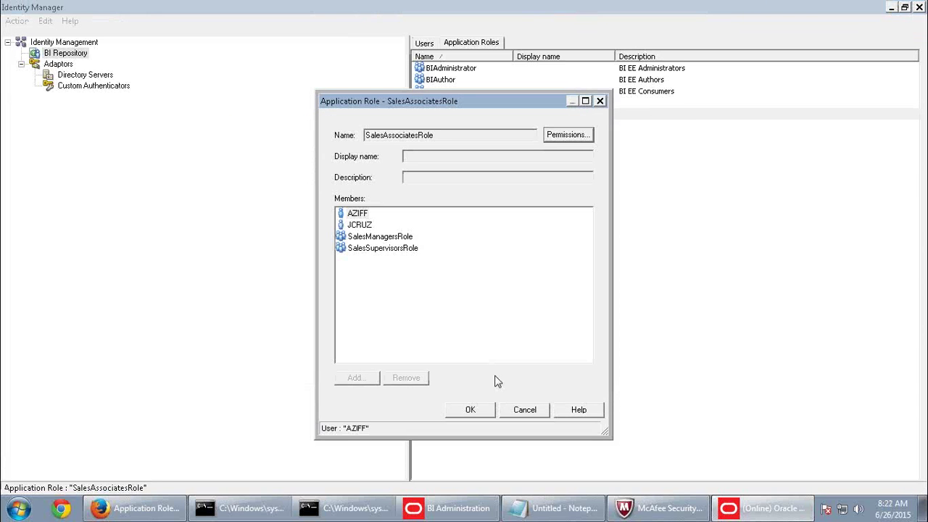
pyautogui.click(471, 409)
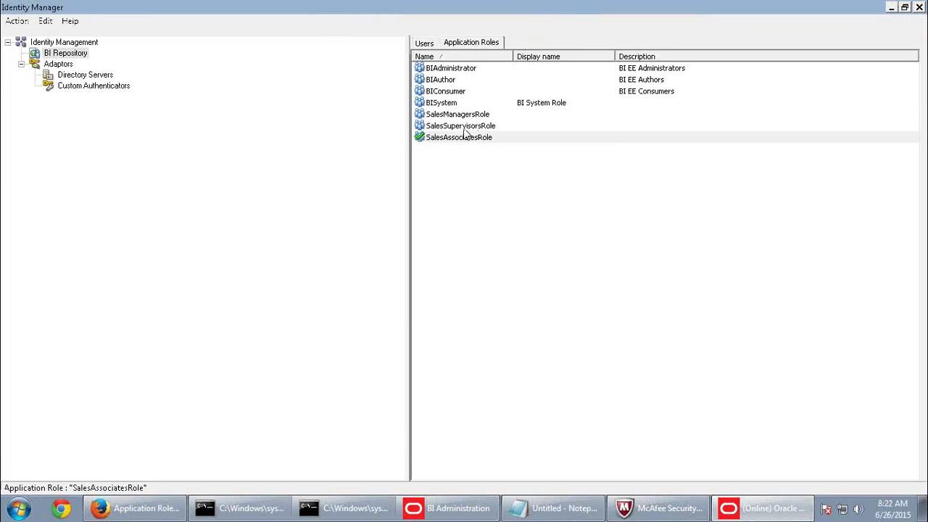
# Check out BIConsumer and give it No Access to the Customer presentation table.
pyautogui.doubleClick(447, 92)
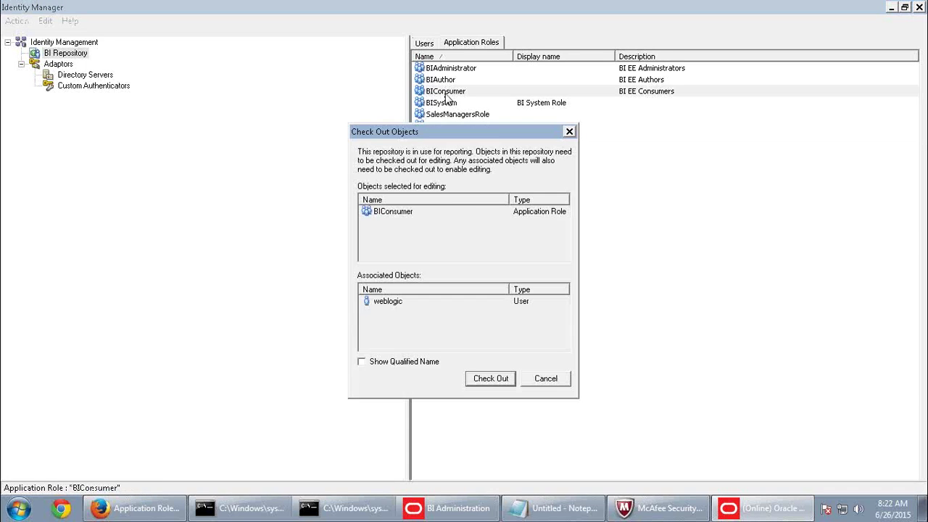
pyautogui.click(495, 379)
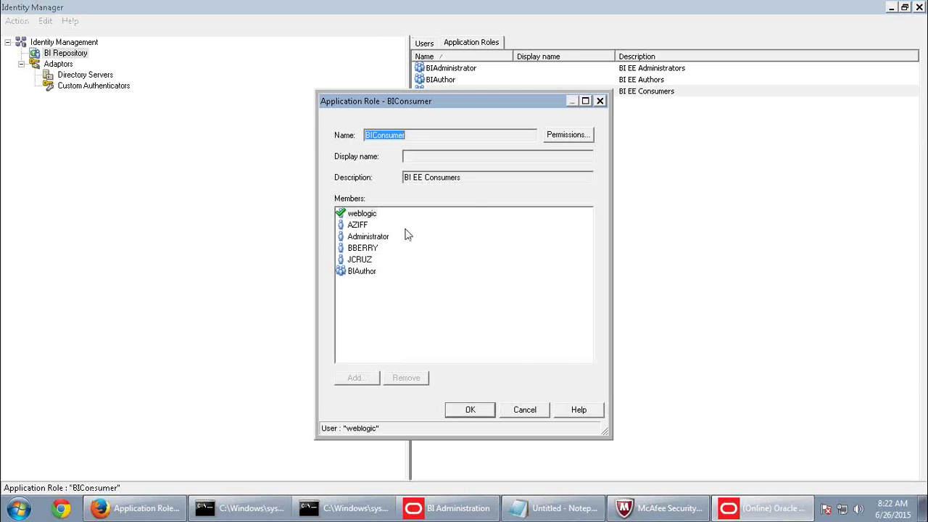
pyautogui.click(554, 138)
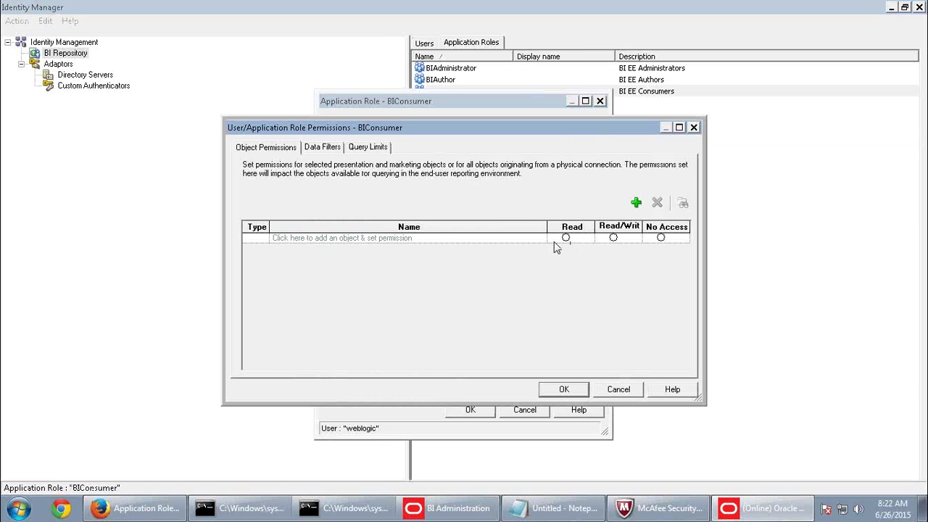
pyautogui.click(636, 202)
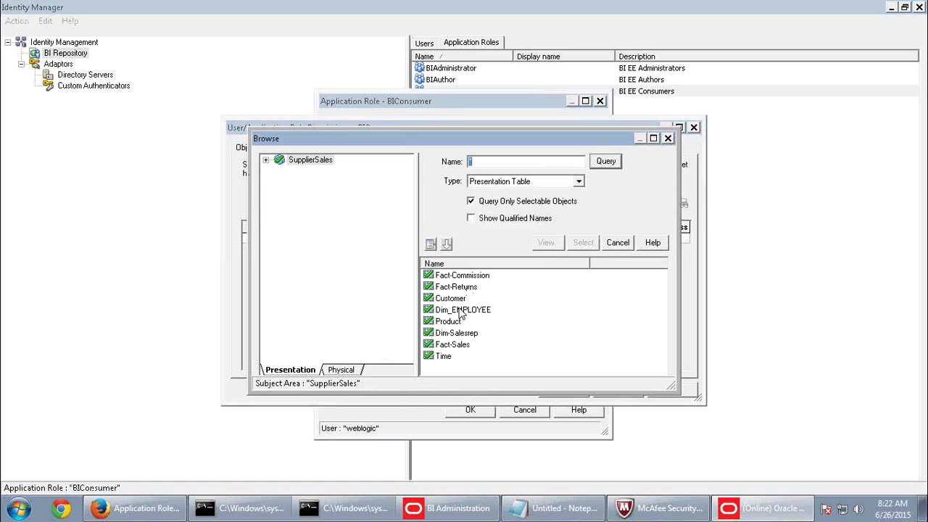
pyautogui.click(457, 298)
pyautogui.click(584, 242)
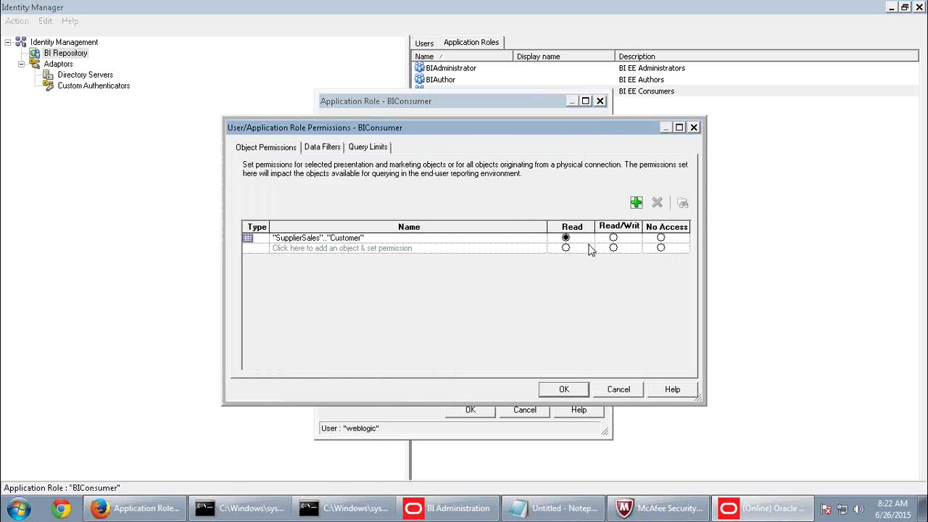
pyautogui.click(660, 239)
pyautogui.click(563, 389)
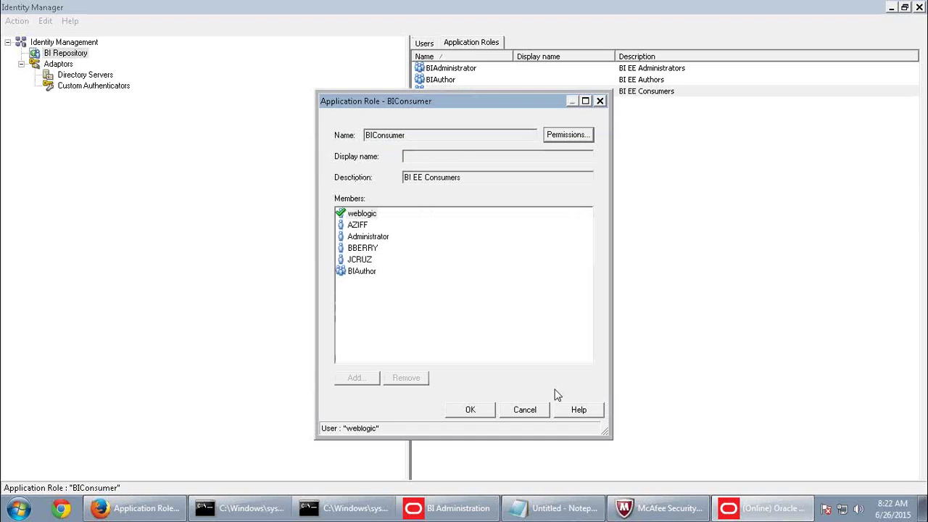
pyautogui.click(471, 410)
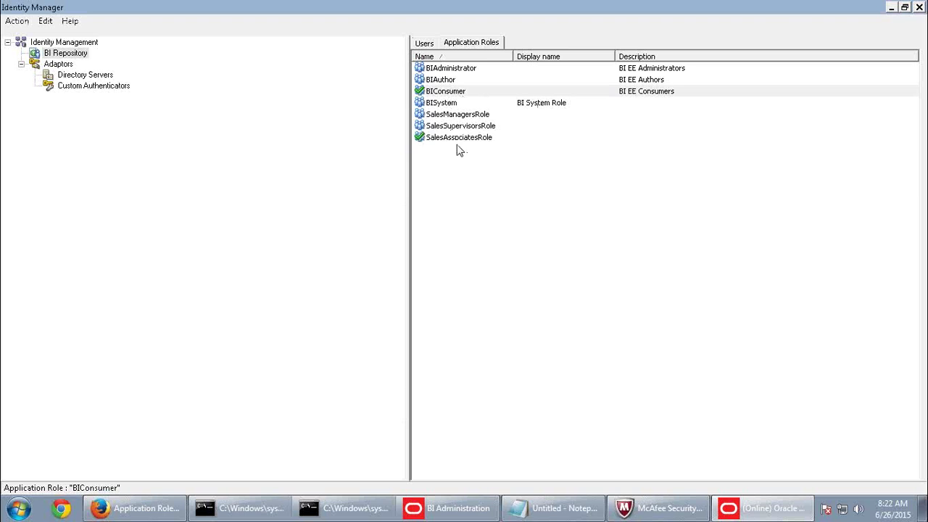
# Close Identity Manager, check in the changes and accept the consistency check.
pyautogui.click(918, 8)
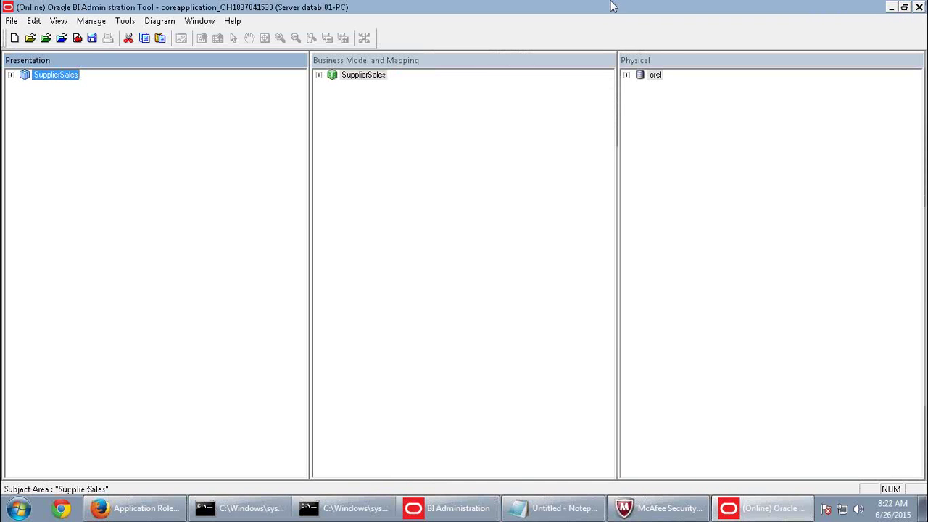
pyautogui.click(78, 37)
pyautogui.click(415, 282)
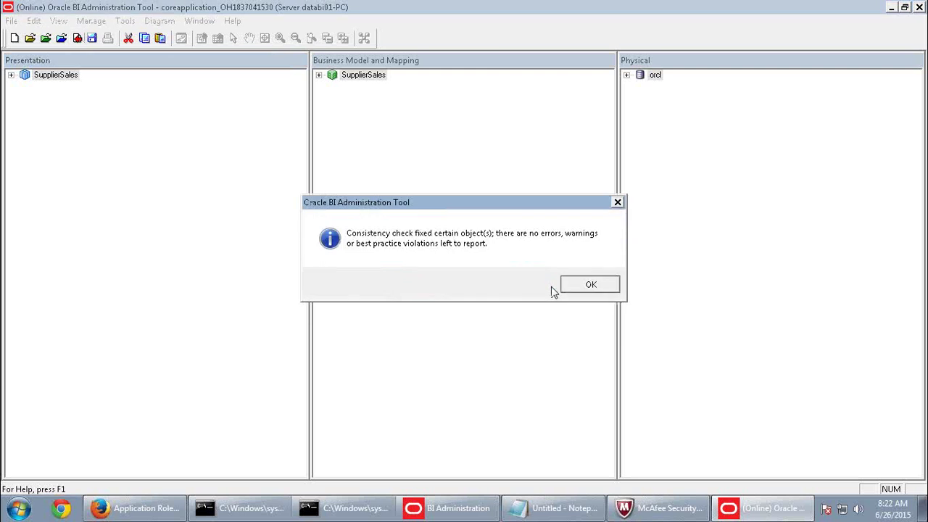
pyautogui.click(569, 285)
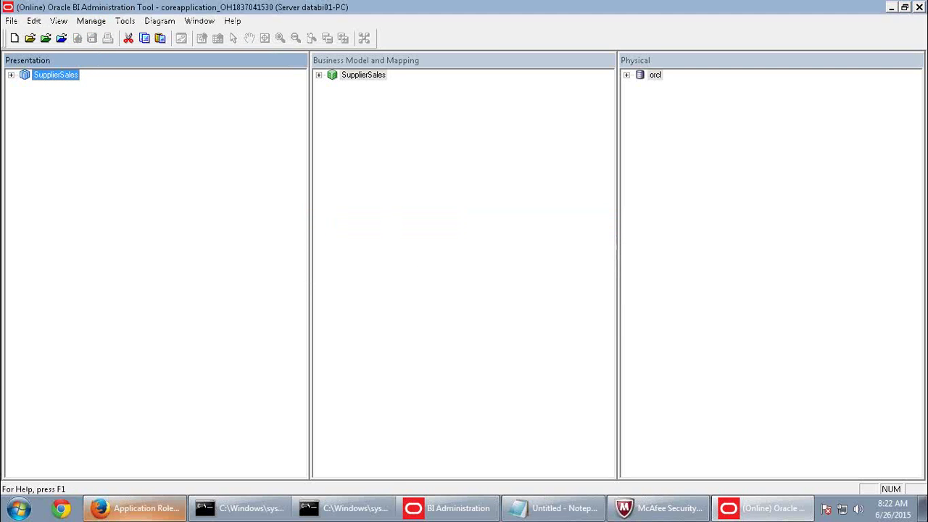
pyautogui.click(116, 513)
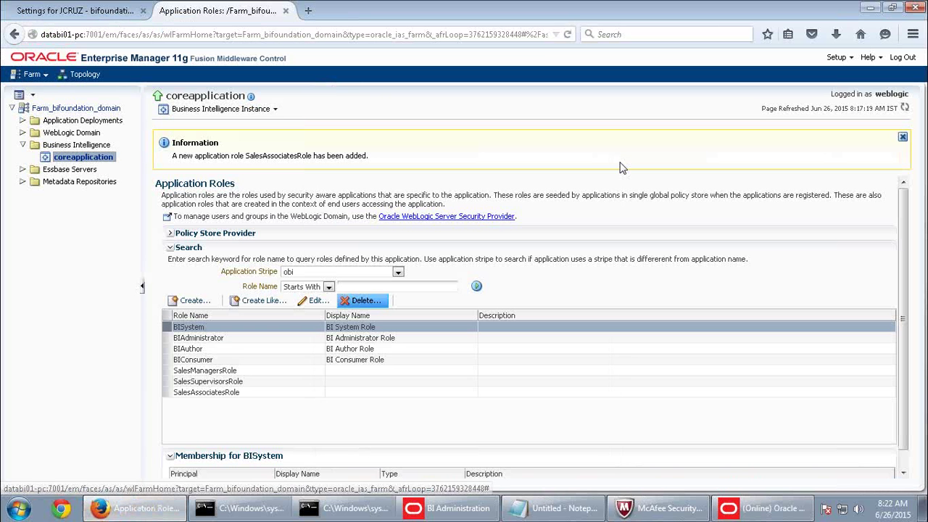
# Load the BI analytics address in a new tab and sign in as weblogic.
pyautogui.click(307, 12)
pyautogui.write('databi01-pc/')
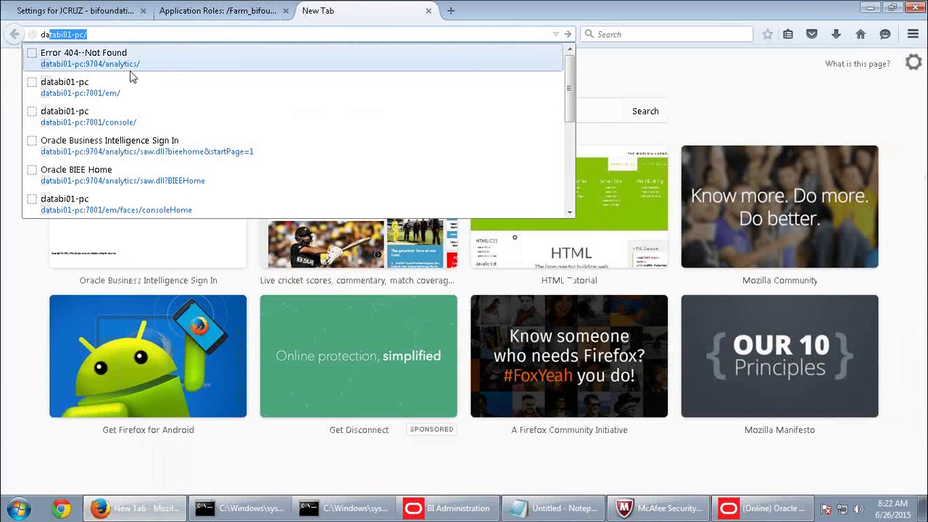
pyautogui.press('Return')
pyautogui.click(425, 183)
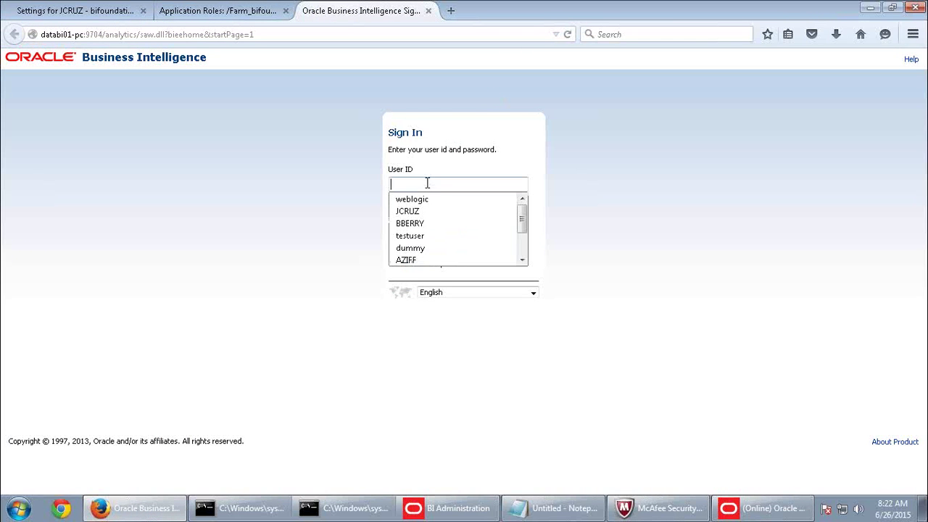
pyautogui.click(425, 203)
pyautogui.click(426, 215)
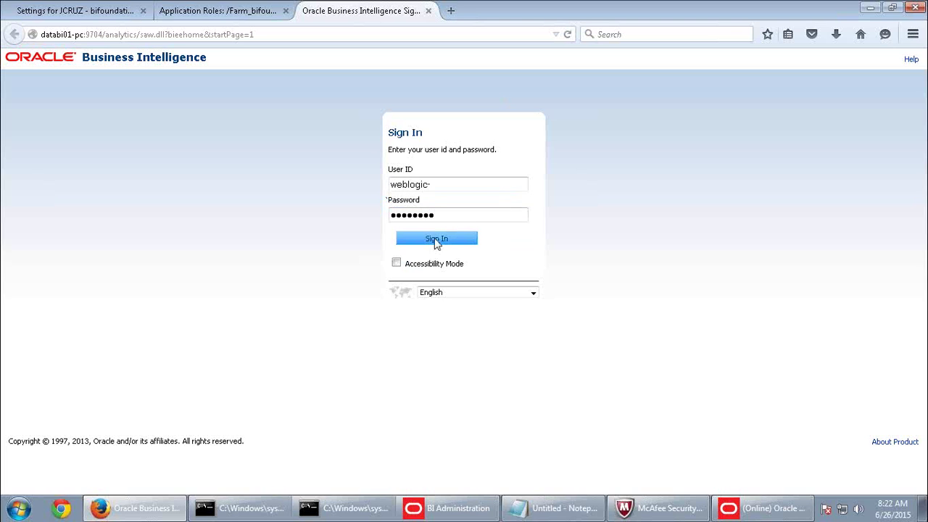
pyautogui.click(435, 240)
# Reload the BI server files and metadata from the Administration page.
pyautogui.click(822, 61)
pyautogui.scroll(-2, 169, 385)
pyautogui.click(136, 392)
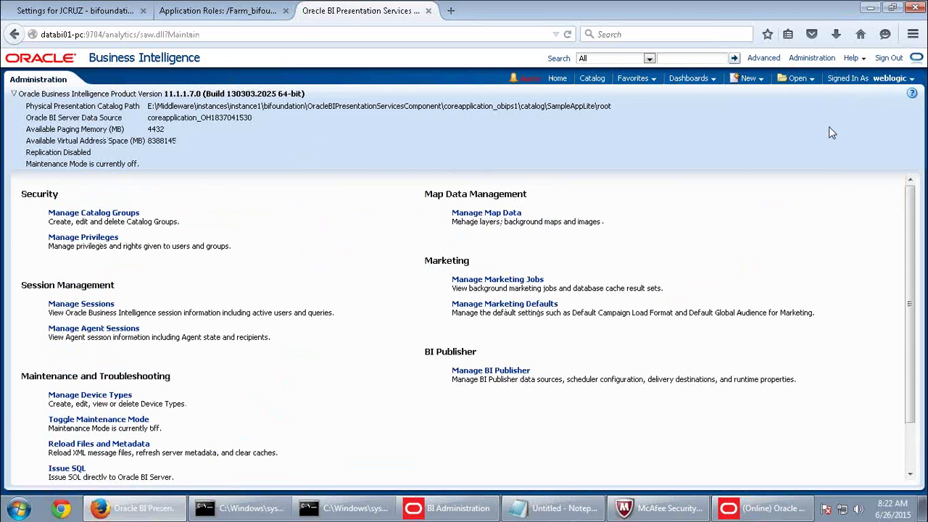
# Sign out and sign back in as the sales test user with their password.
pyautogui.click(886, 59)
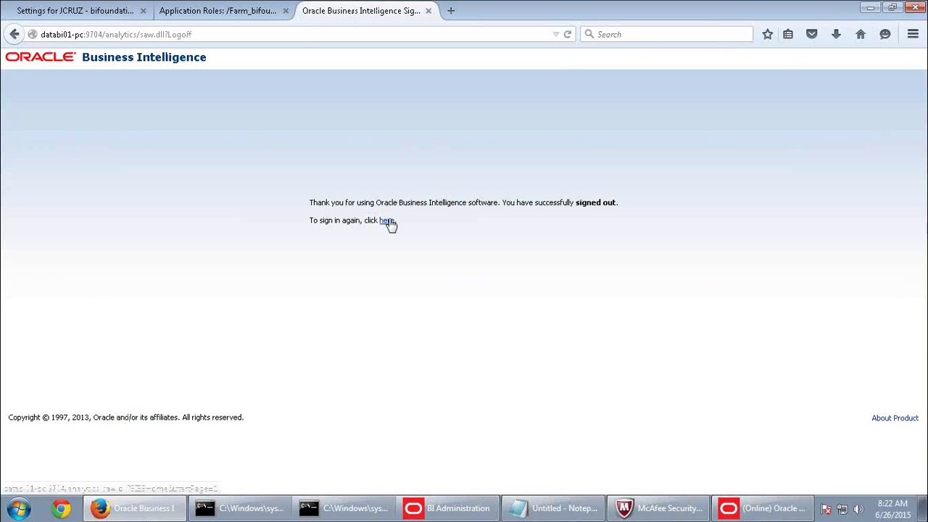
pyautogui.click(389, 221)
pyautogui.click(402, 185)
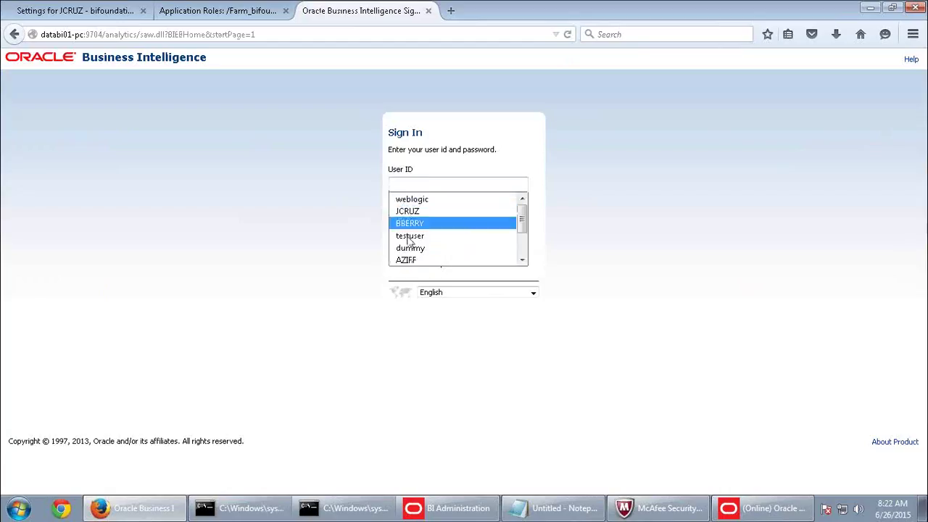
pyautogui.click(408, 259)
pyautogui.click(414, 215)
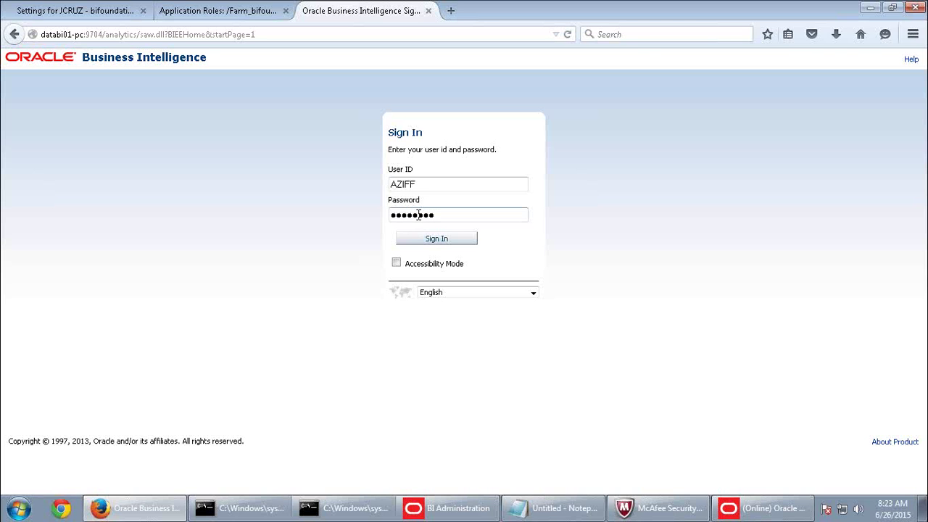
pyautogui.click(424, 240)
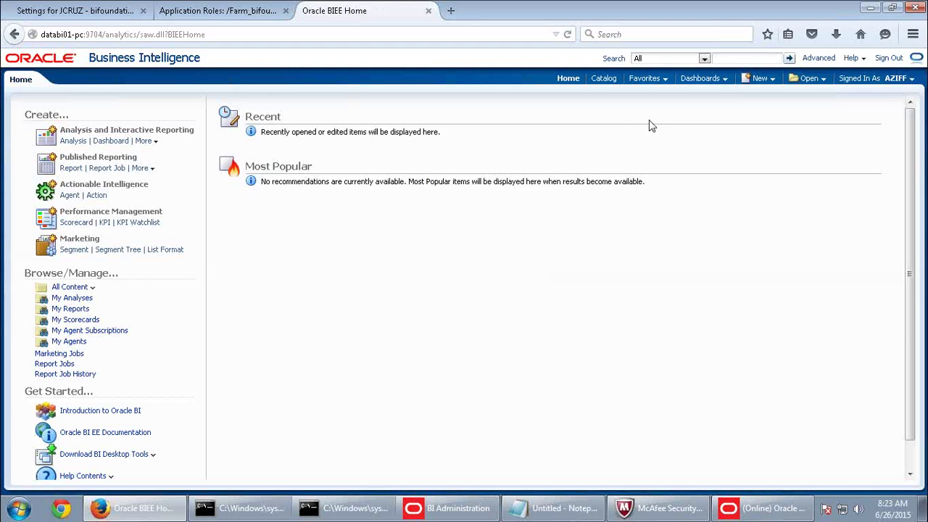
# Create a new analysis on the SupplierSales subject area.
pyautogui.click(760, 78)
pyautogui.click(762, 111)
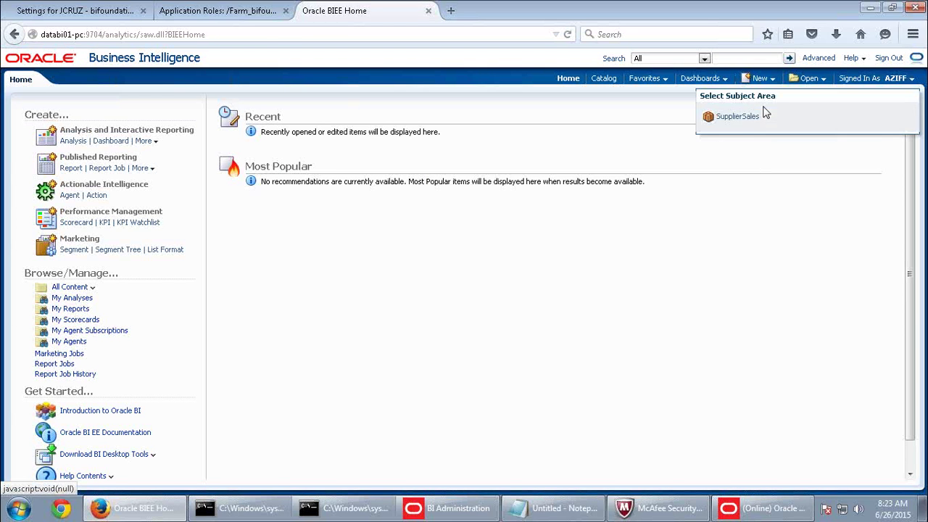
pyautogui.click(747, 116)
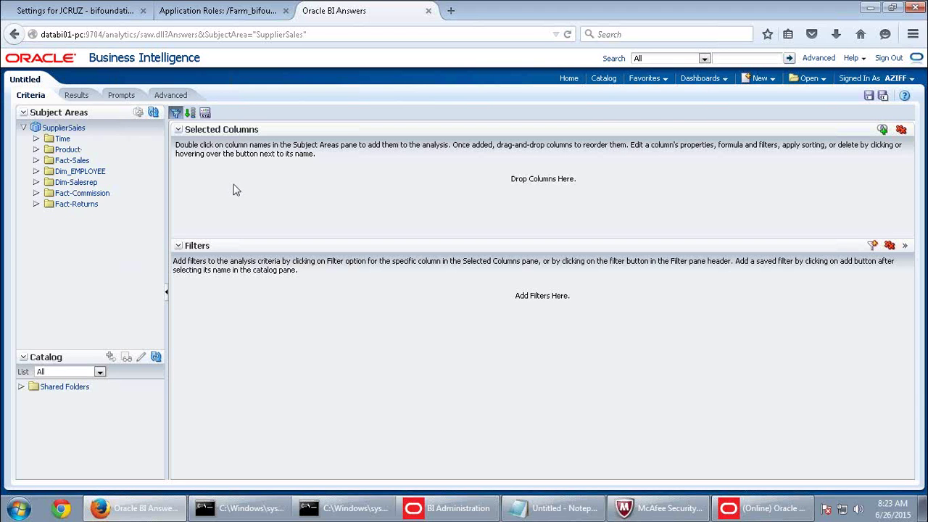
# Check the user's Roles and Catalog Groups in My Account, cancel, and return to the guide.
pyautogui.click(898, 81)
pyautogui.click(883, 94)
pyautogui.click(571, 156)
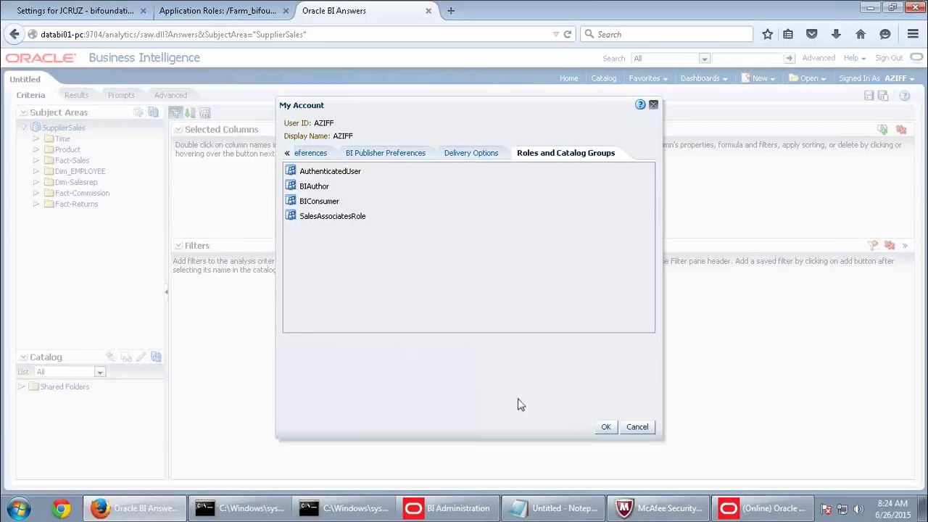
pyautogui.click(637, 428)
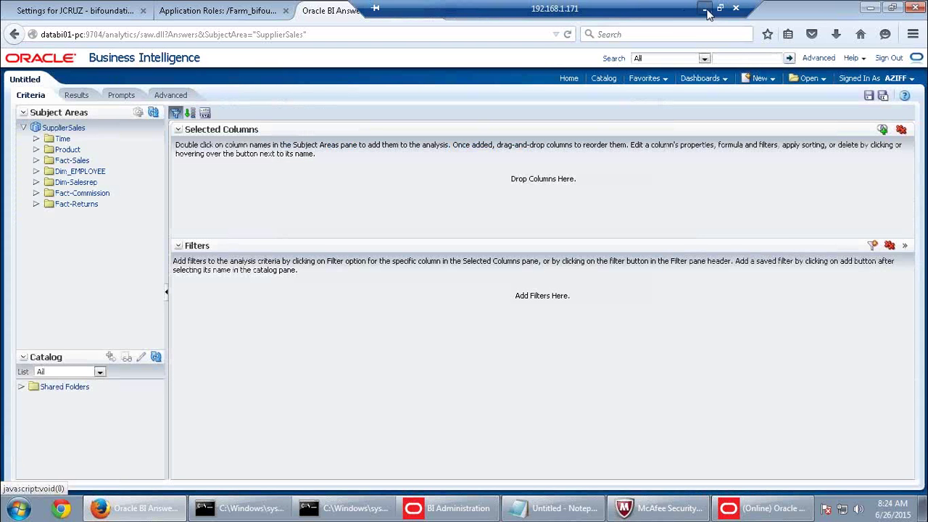
pyautogui.click(704, 8)
pyautogui.scroll(-3, 704, 8)
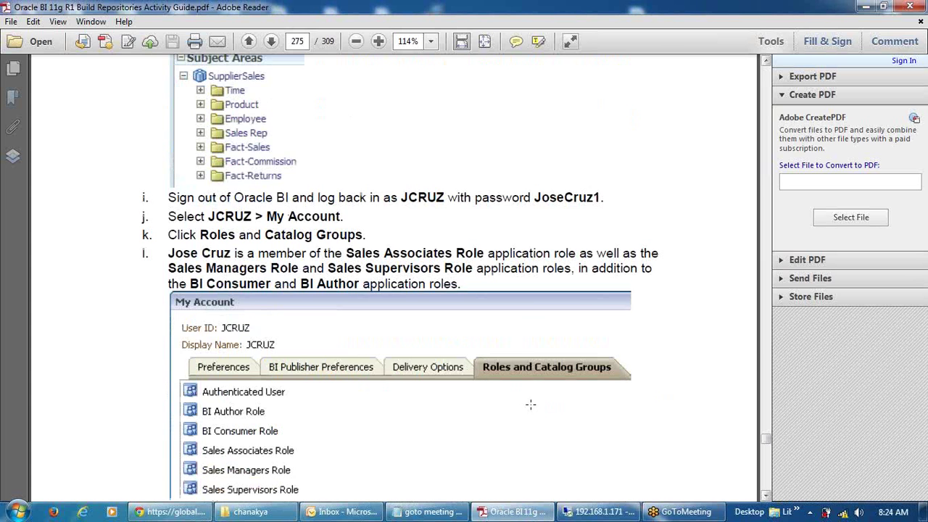
# Read the guide's steps on role membership, then return to Oracle BI and sign out.
pyautogui.scroll(-12, 530, 404)
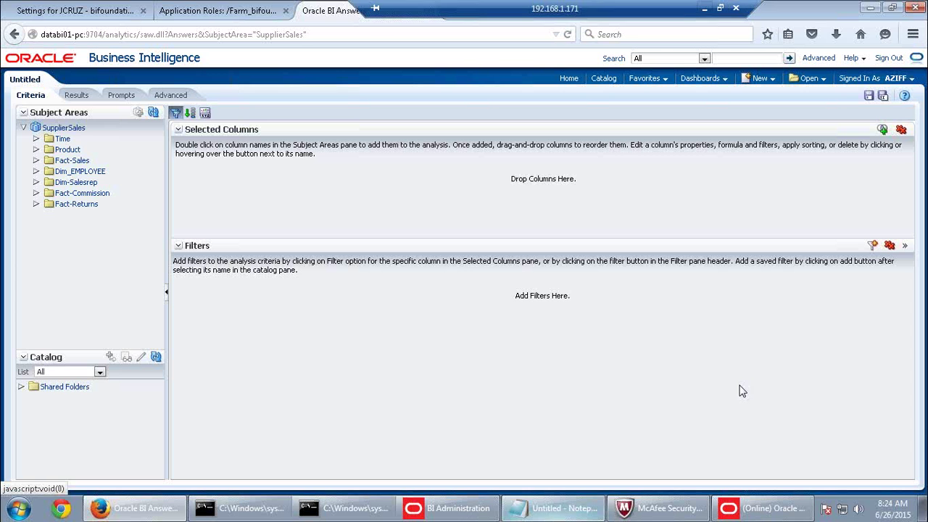
pyautogui.click(582, 512)
pyautogui.click(894, 61)
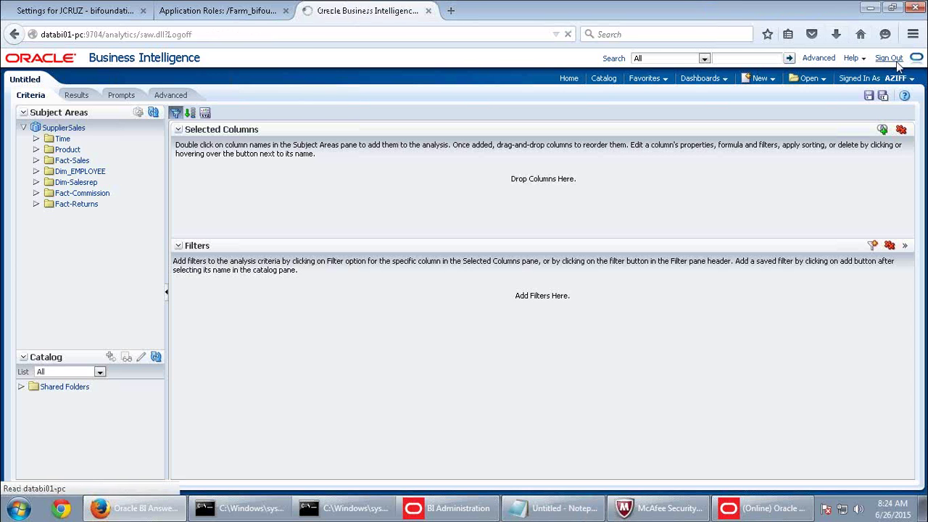
# Sign back in as the guide's test user with their password.
pyautogui.click(391, 225)
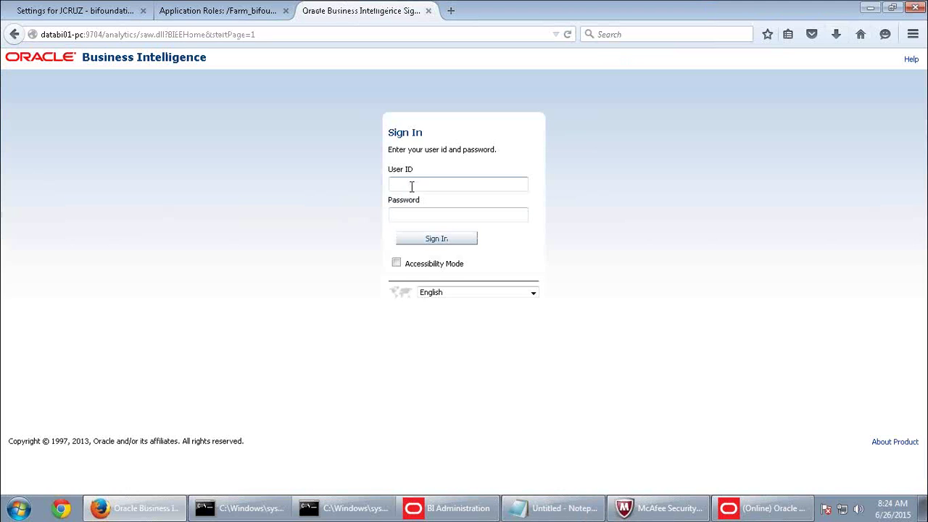
pyautogui.click(411, 186)
pyautogui.click(413, 210)
pyautogui.write('1')
pyautogui.click(441, 239)
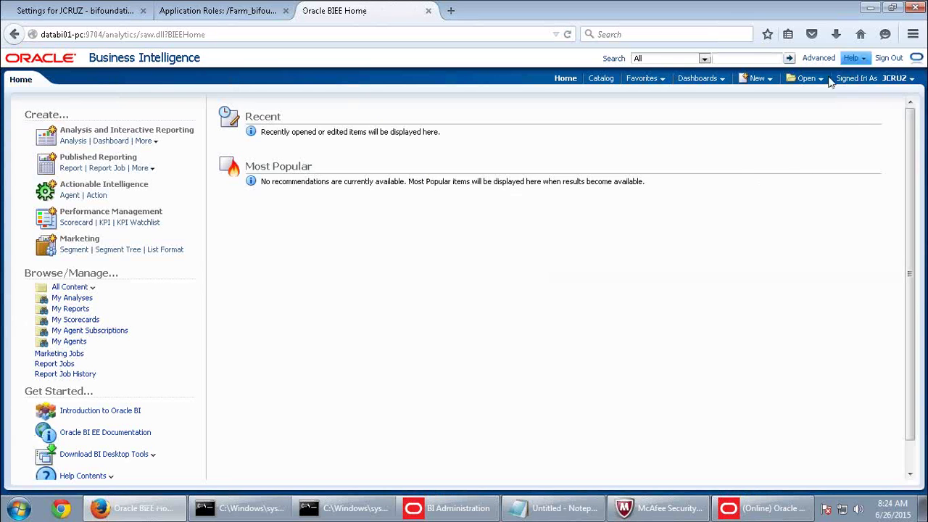
# Start a new SupplierSales analysis, confirm Customer is absent, and return to the guide.
pyautogui.click(757, 78)
pyautogui.click(766, 109)
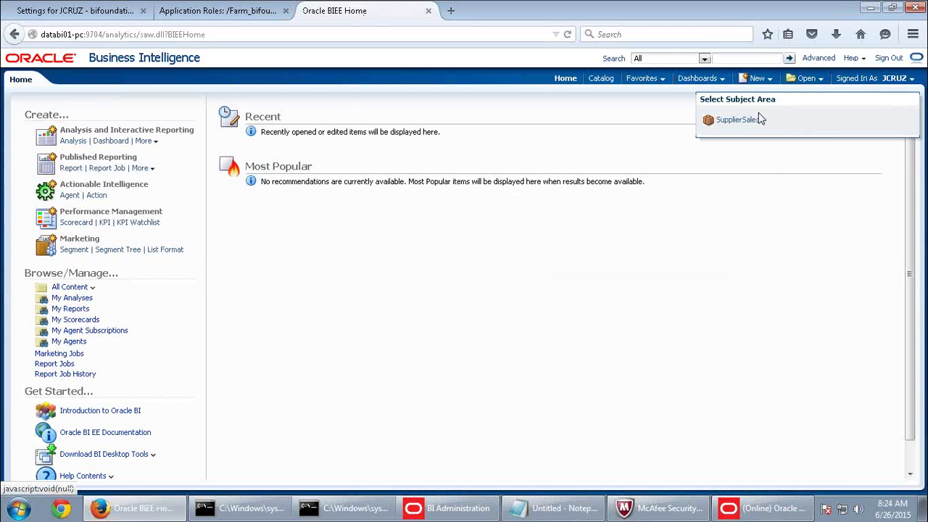
pyautogui.click(755, 78)
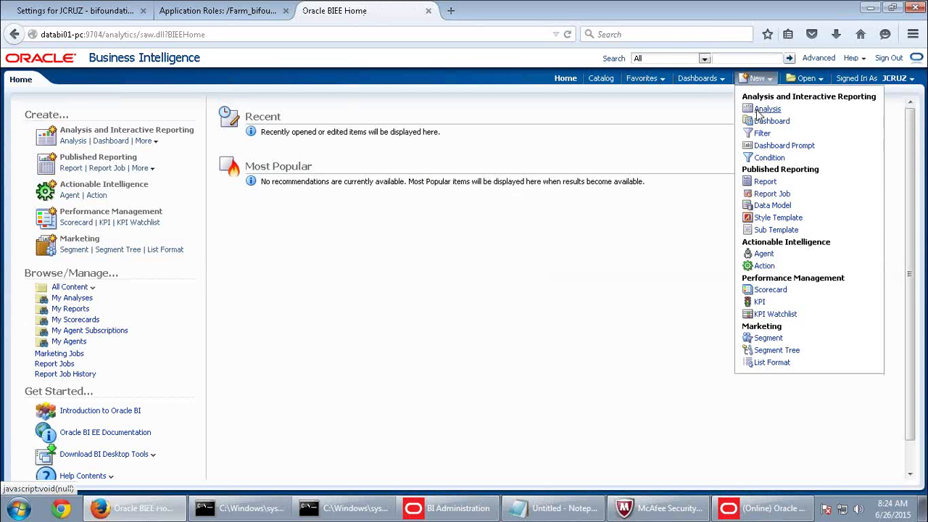
pyautogui.click(752, 110)
pyautogui.click(739, 118)
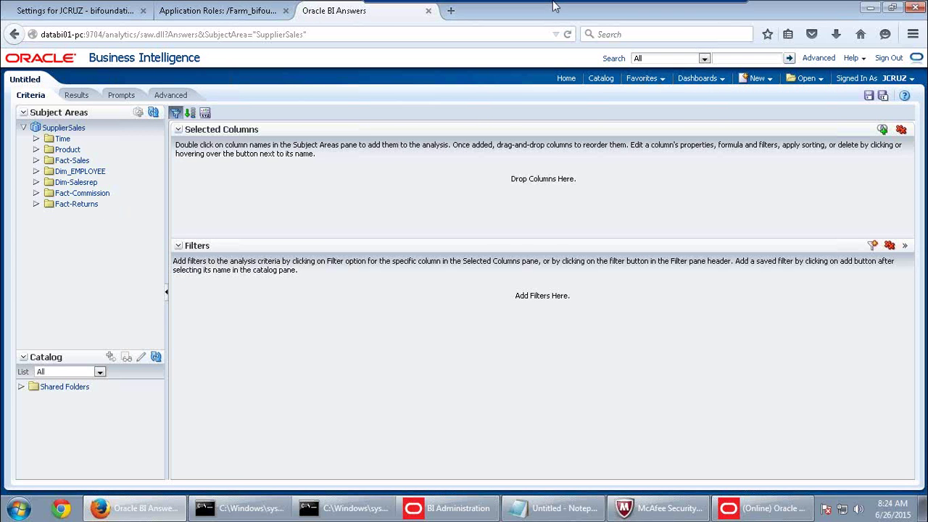
pyautogui.click(703, 11)
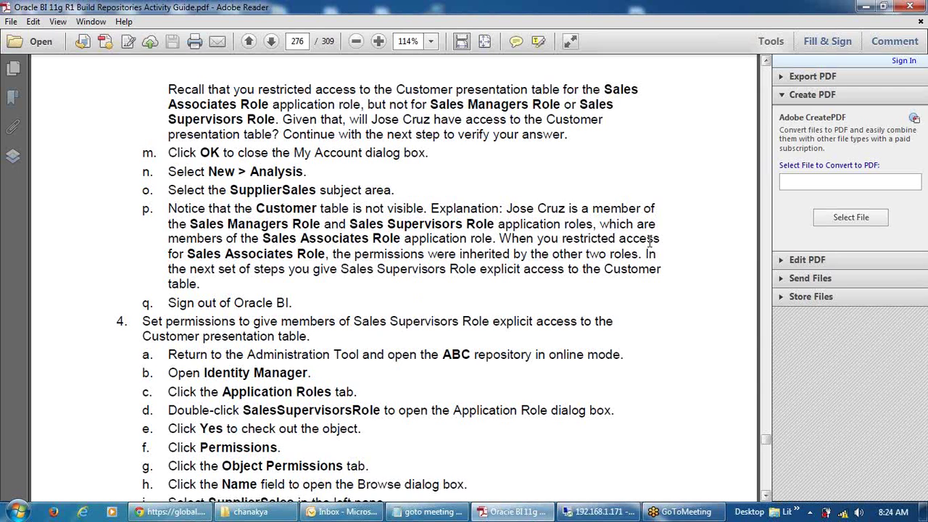
# Review the guide's note on supervisor role inheritance and step 4 granting supervisors explicit access.
pyautogui.moveTo(208, 224); pyautogui.dragTo(595, 231)
pyautogui.moveTo(190, 238); pyautogui.dragTo(584, 253)
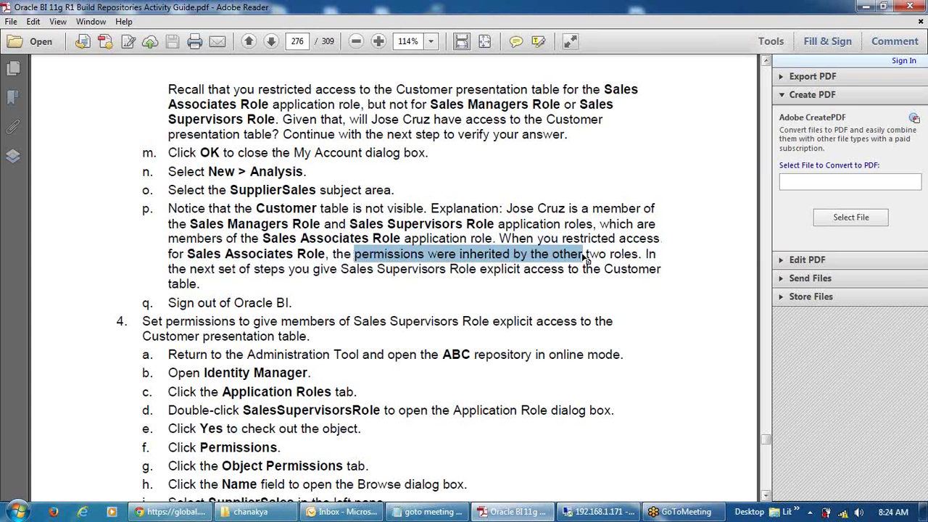
pyautogui.scroll(-1, 572, 252)
pyautogui.moveTo(143, 191); pyautogui.dragTo(320, 208)
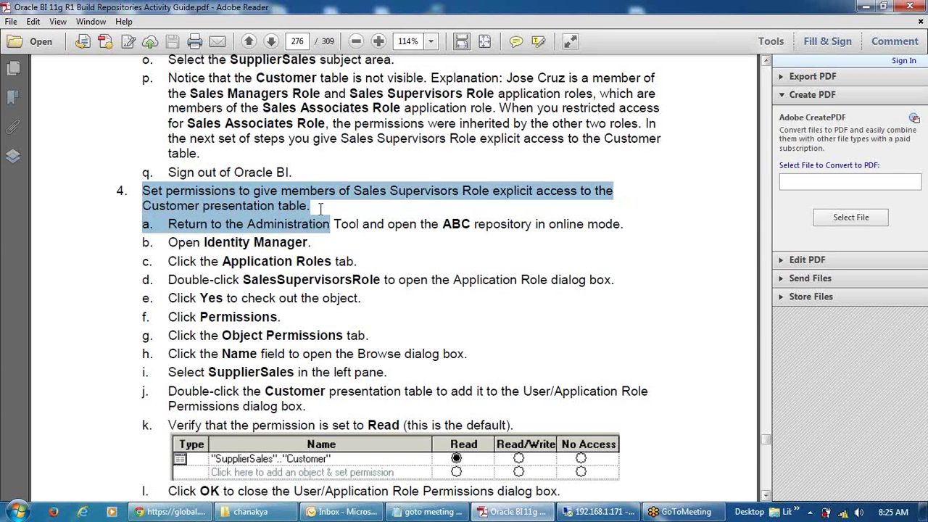
pyautogui.click(593, 516)
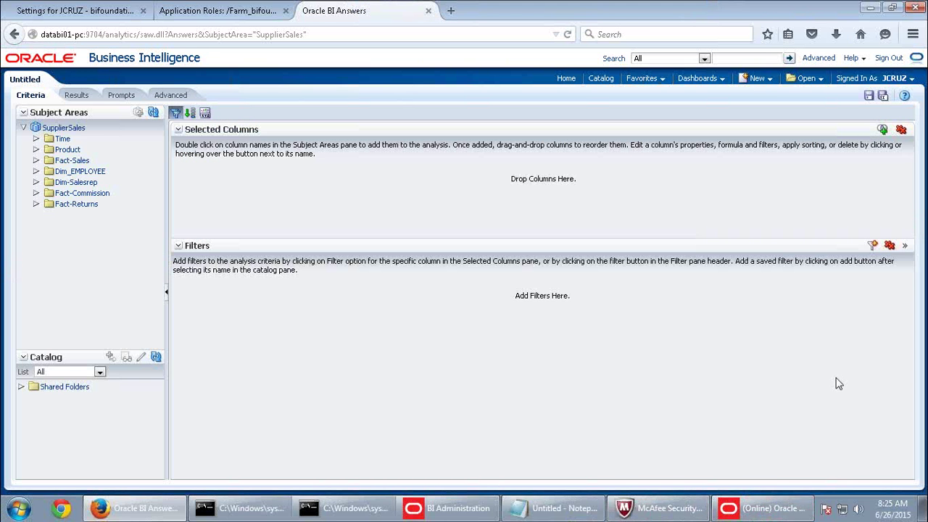
# Sign out of Oracle BI and open SalesSupervisorsRole for editing in the Identity Manager.
pyautogui.click(888, 59)
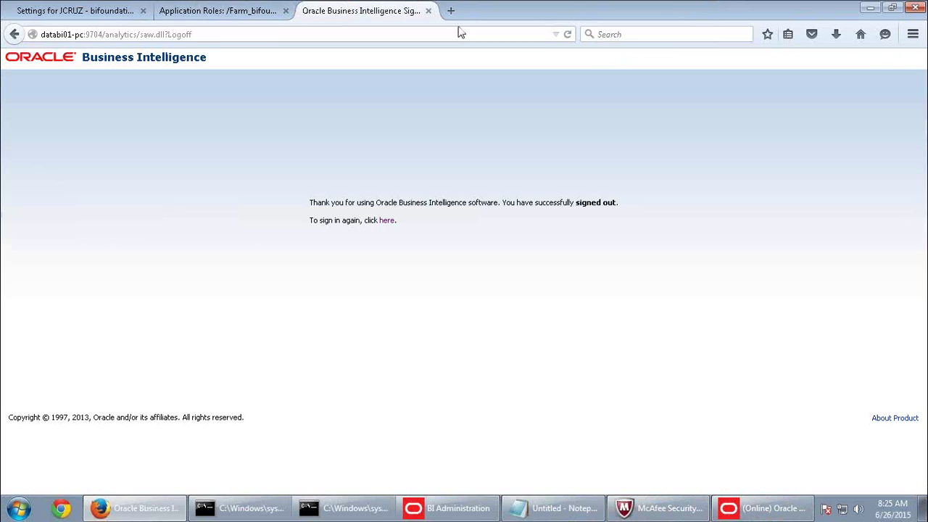
pyautogui.click(428, 11)
pyautogui.hotkey('alt', 'Tab')
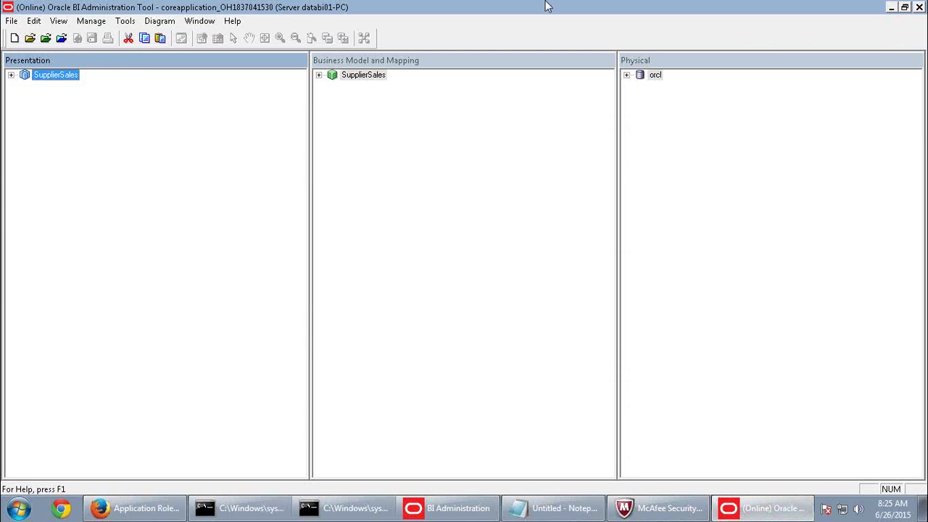
pyautogui.click(90, 20)
pyautogui.click(98, 87)
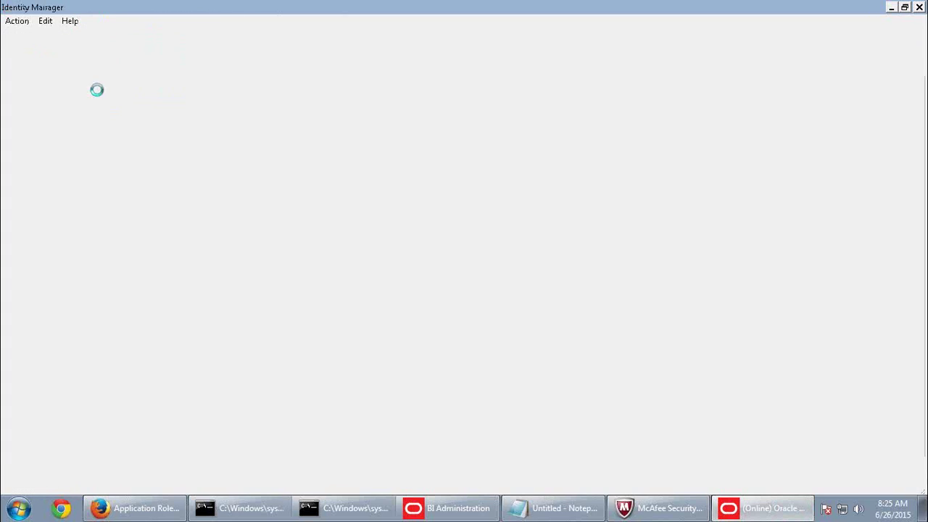
pyautogui.click(464, 44)
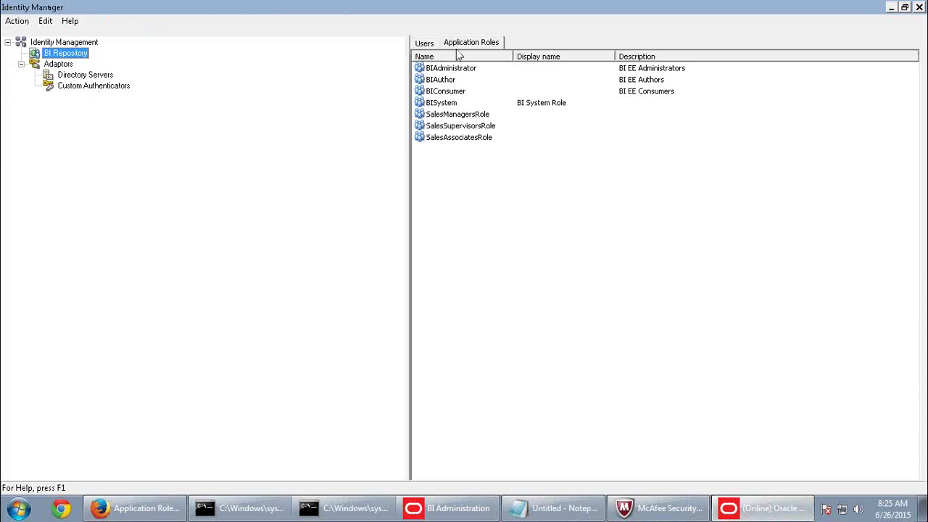
pyautogui.doubleClick(458, 127)
pyautogui.click(538, 284)
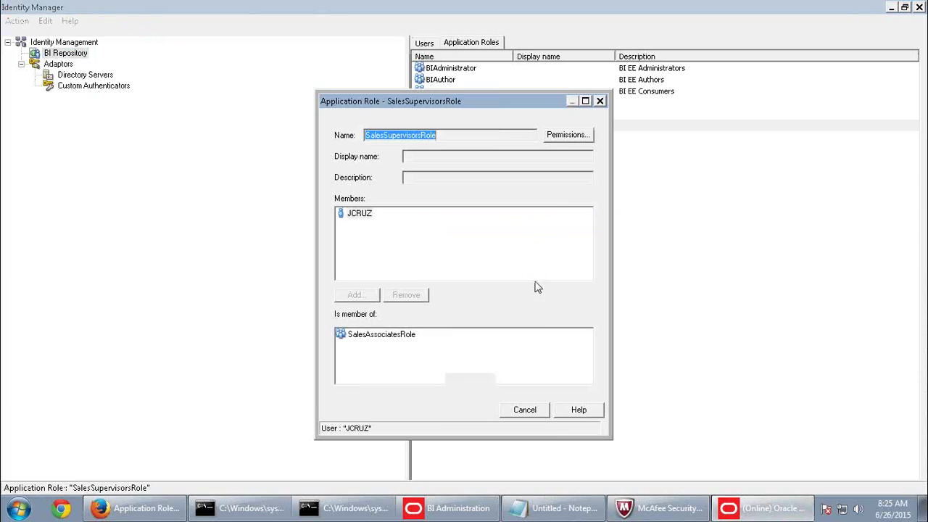
# Grant SalesSupervisorsRole Read permission on the SupplierSales Customer presentation table.
pyautogui.click(561, 137)
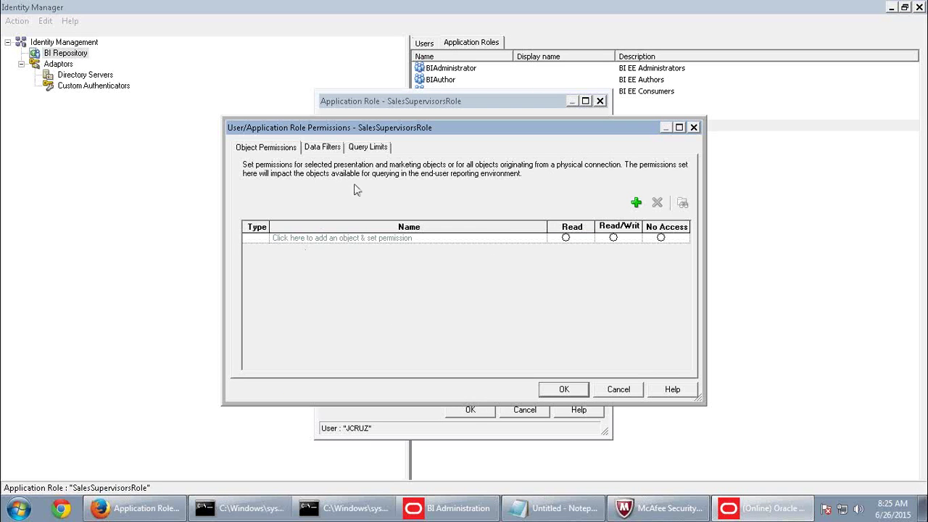
pyautogui.click(636, 203)
pyautogui.click(446, 299)
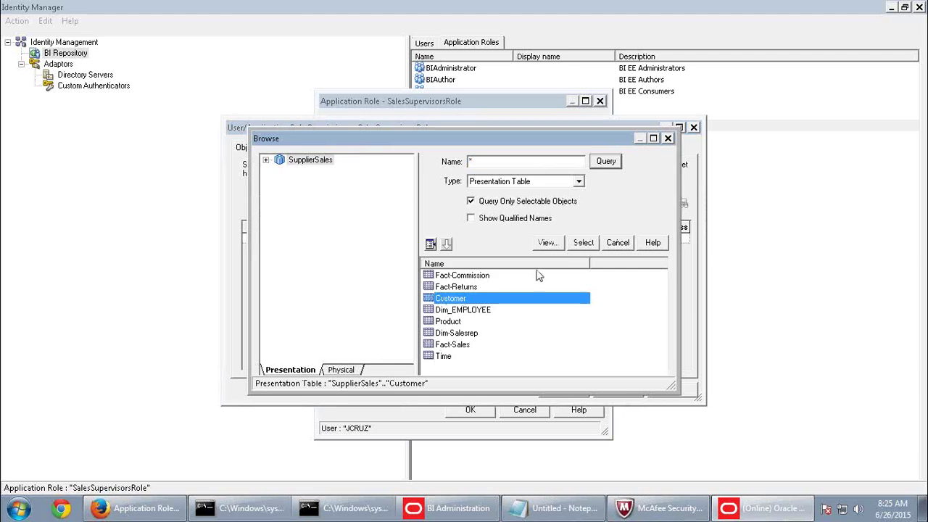
pyautogui.click(583, 242)
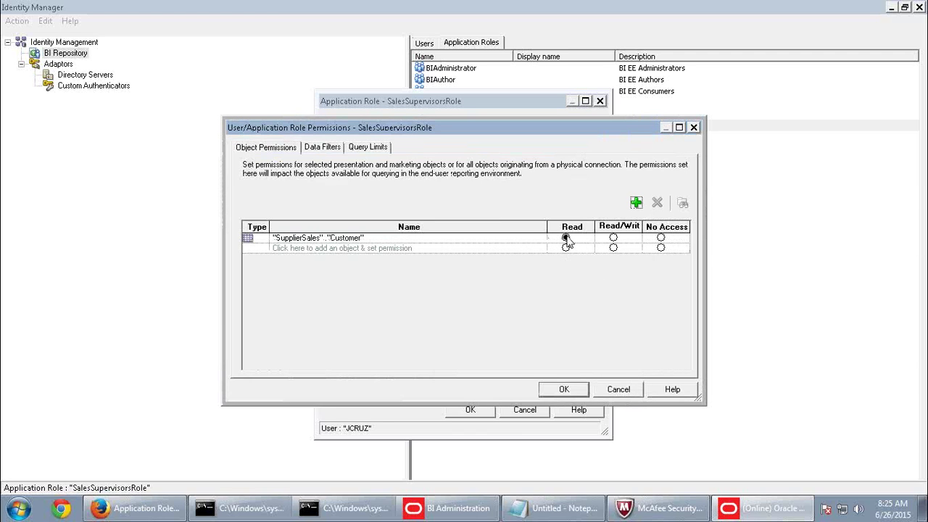
pyautogui.click(566, 391)
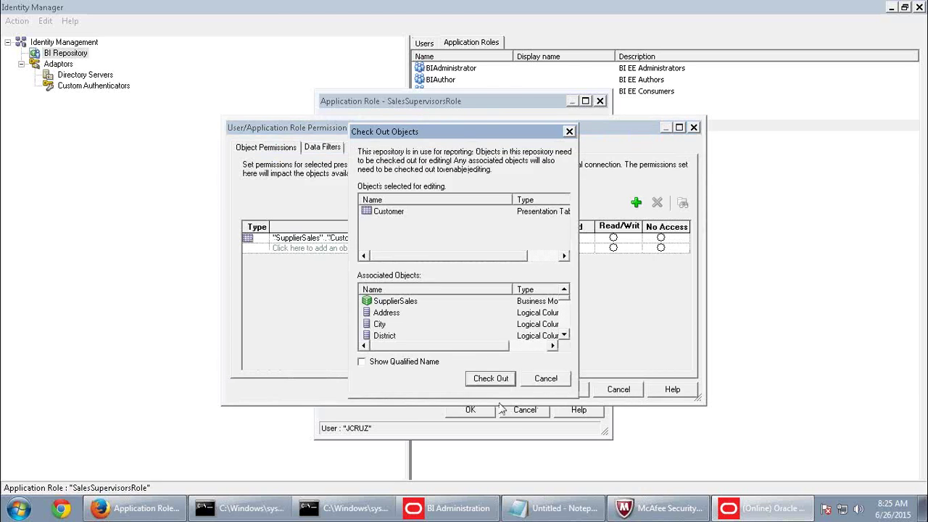
pyautogui.click(491, 378)
pyautogui.click(471, 409)
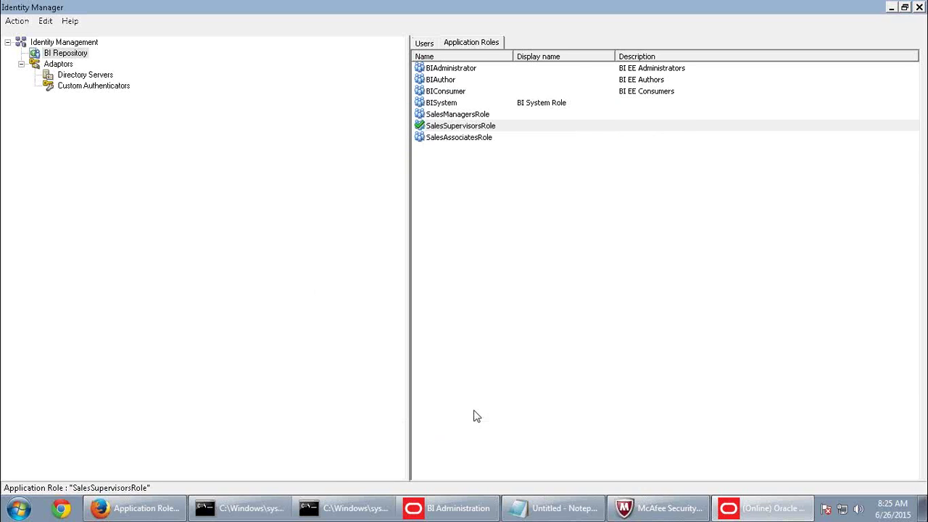
# Close the Identity Manager and check in the changes after a global consistency check.
pyautogui.click(918, 7)
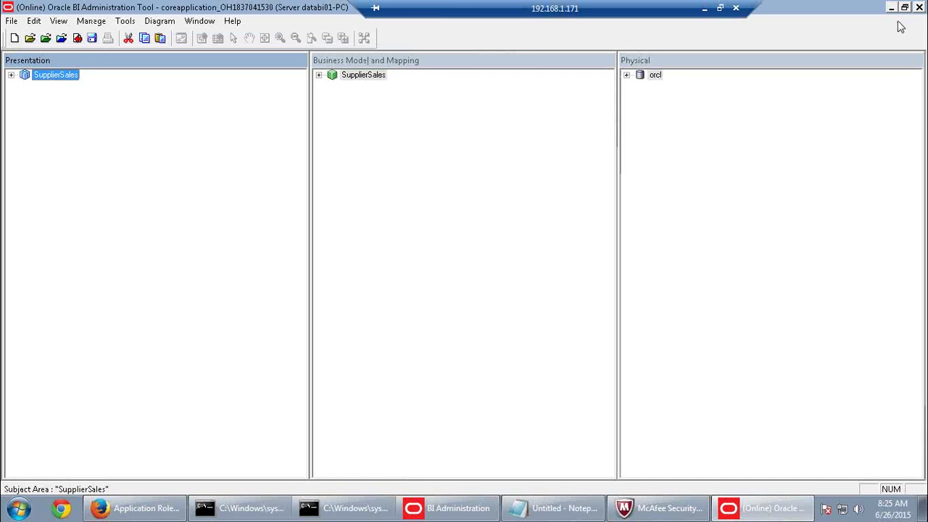
pyautogui.click(78, 38)
pyautogui.click(411, 284)
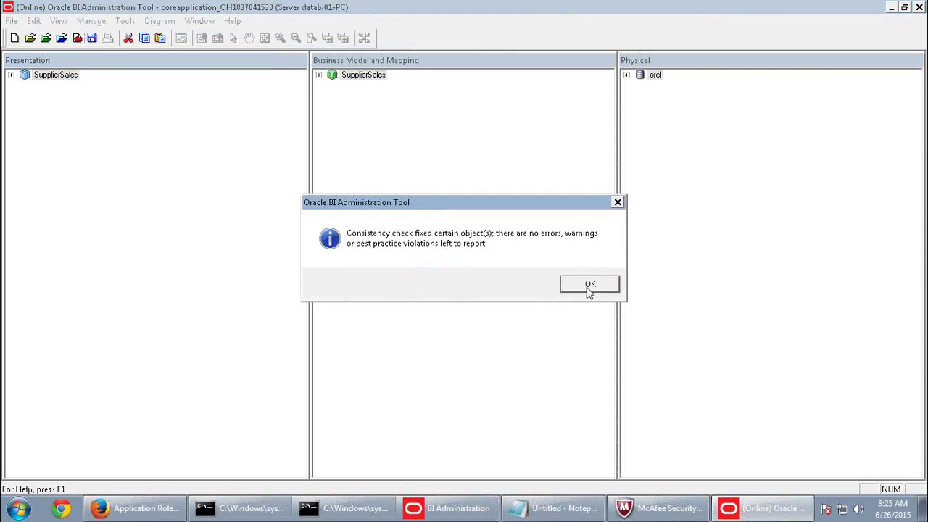
pyautogui.click(589, 284)
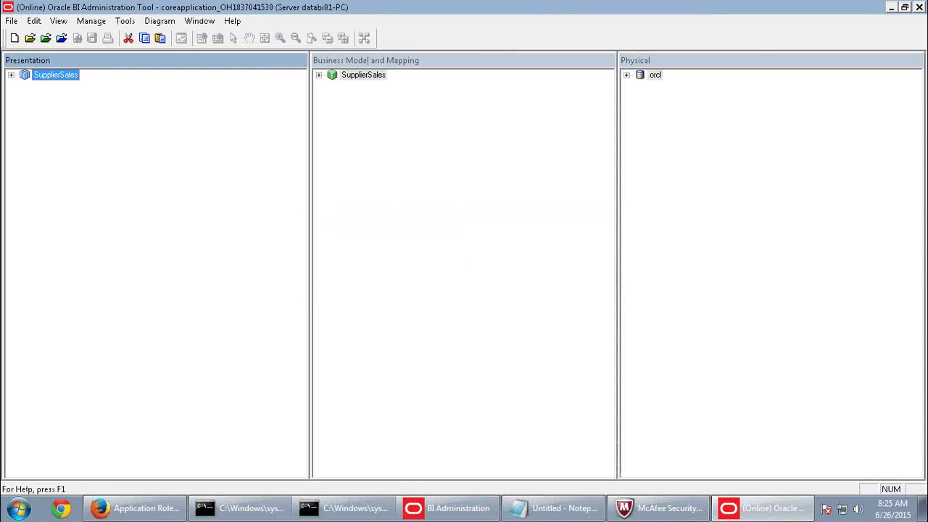
pyautogui.click(134, 508)
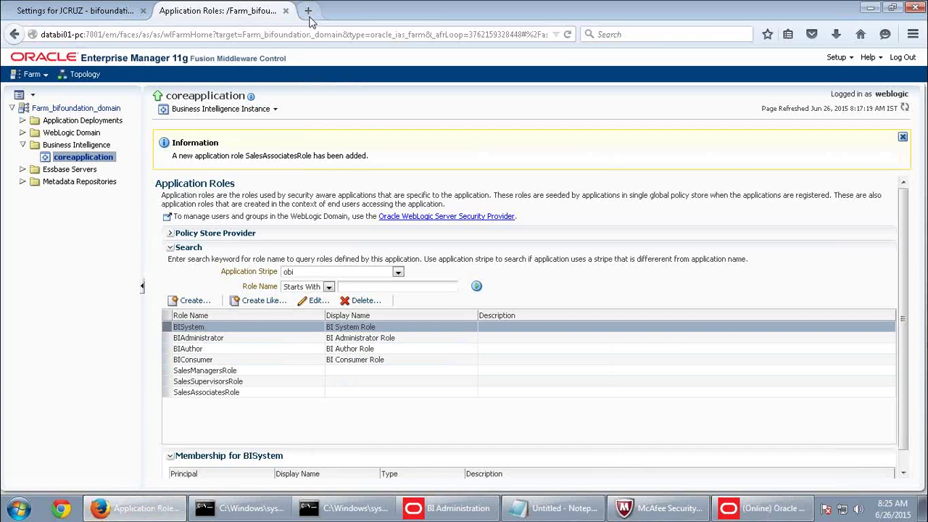
# Sign in to Oracle BI as the administrator and reload server files and metadata.
pyautogui.click(308, 11)
pyautogui.write('da')
pyautogui.click(108, 143)
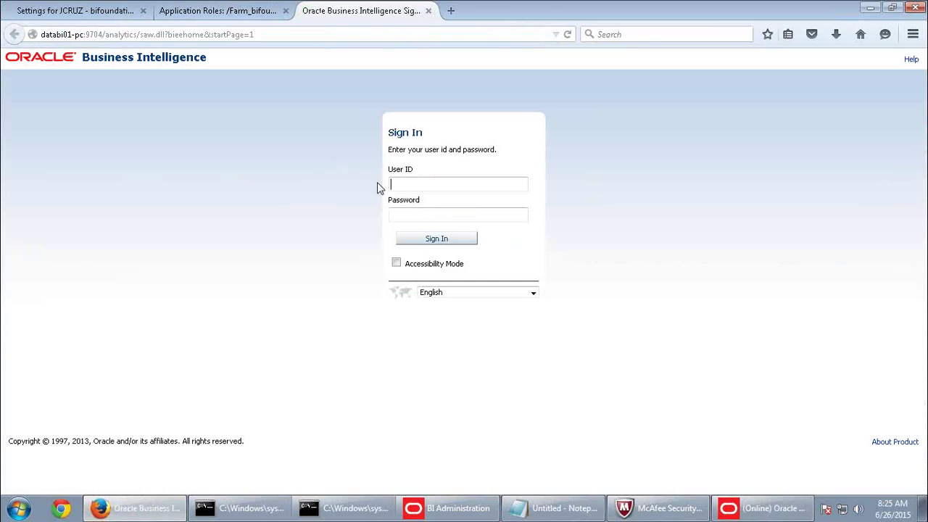
pyautogui.press('Down')
pyautogui.press('Down')
pyautogui.press('Return')
pyautogui.click(421, 220)
pyautogui.write('*******')
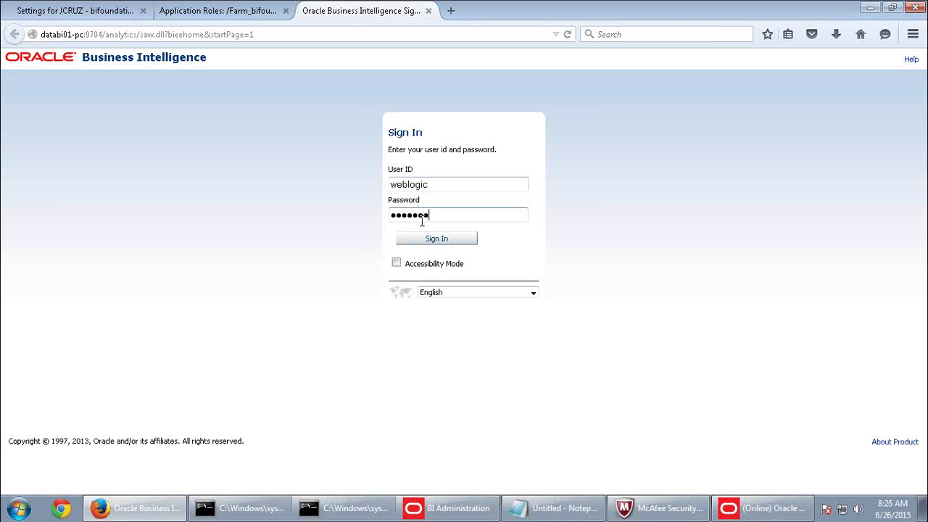
pyautogui.click(441, 239)
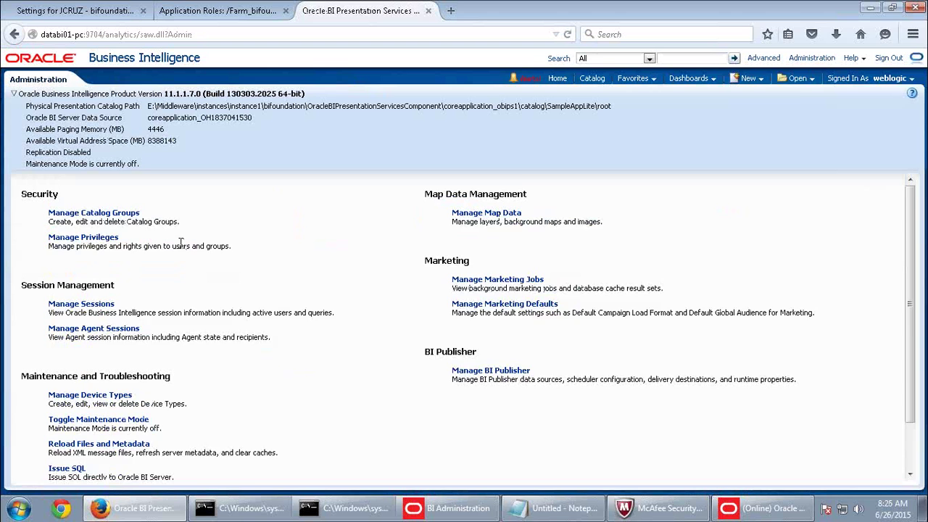
pyautogui.scroll(-2, 181, 283)
pyautogui.scroll(-1, 145, 310)
pyautogui.click(142, 391)
# Sign out and sign back in as the sales supervisor user.
pyautogui.click(888, 60)
pyautogui.click(389, 221)
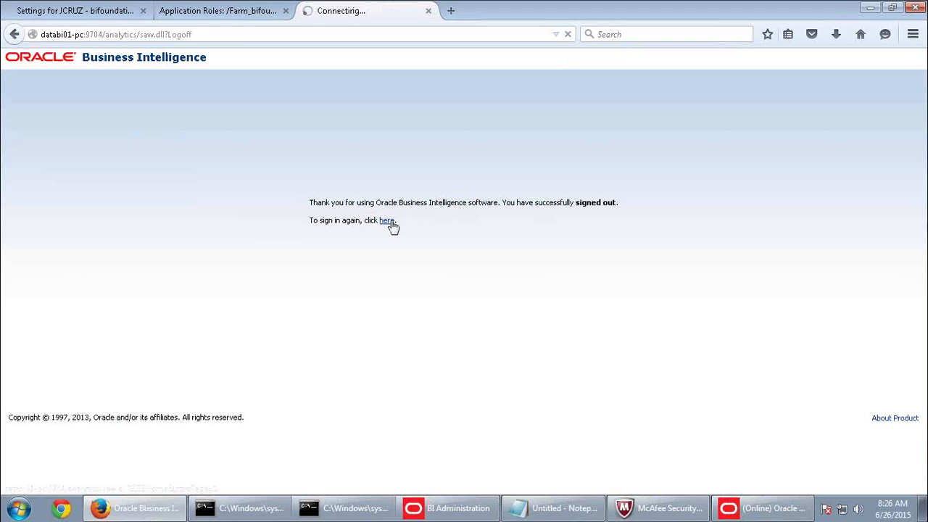
pyautogui.click(429, 186)
pyautogui.click(418, 211)
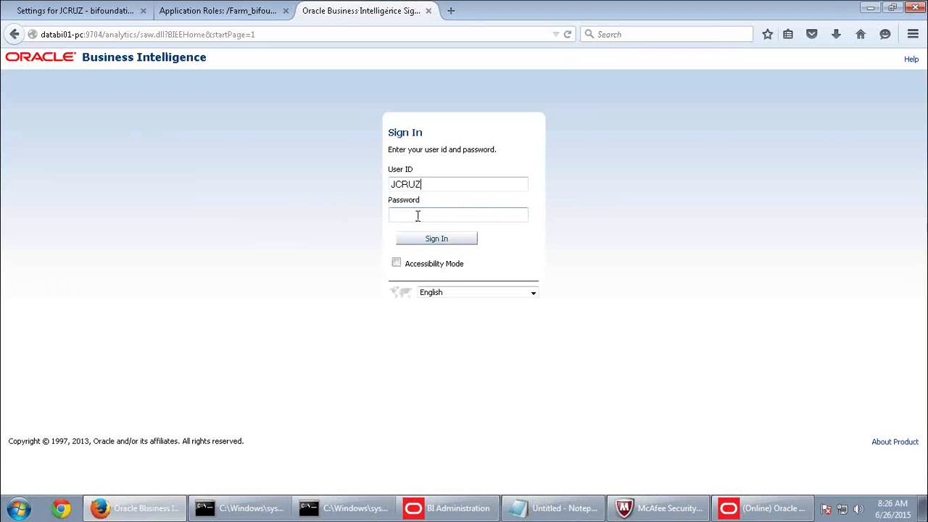
pyautogui.write('*********')
pyautogui.press('Return')
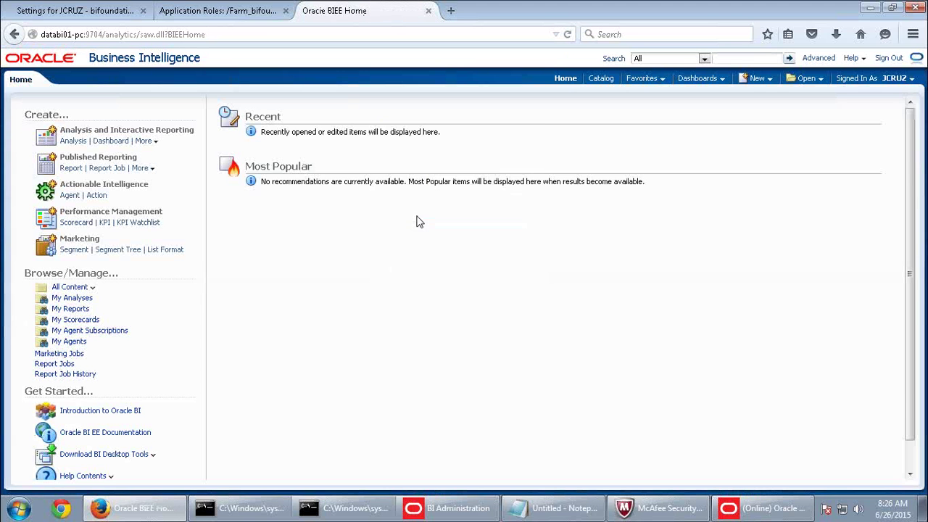
# Start a new SupplierSales analysis and confirm the Customer table is listed.
pyautogui.click(755, 82)
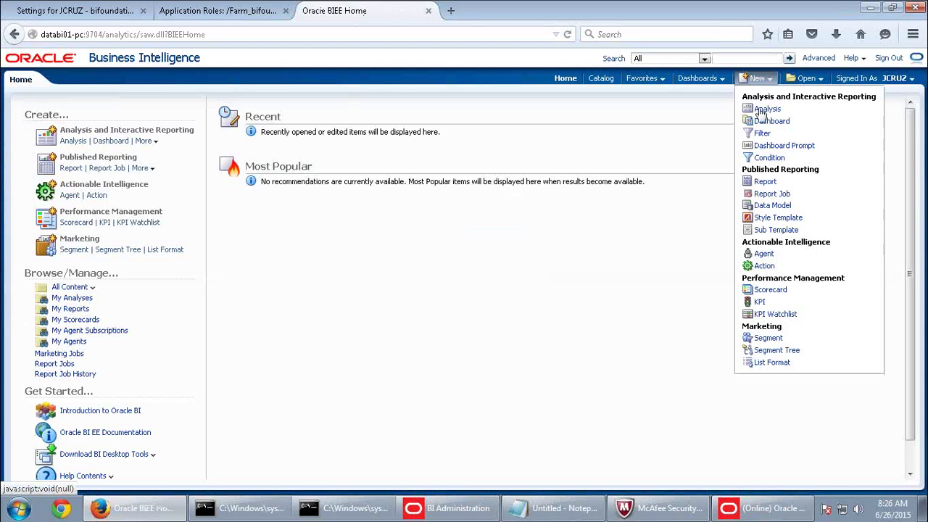
pyautogui.click(759, 108)
pyautogui.click(737, 119)
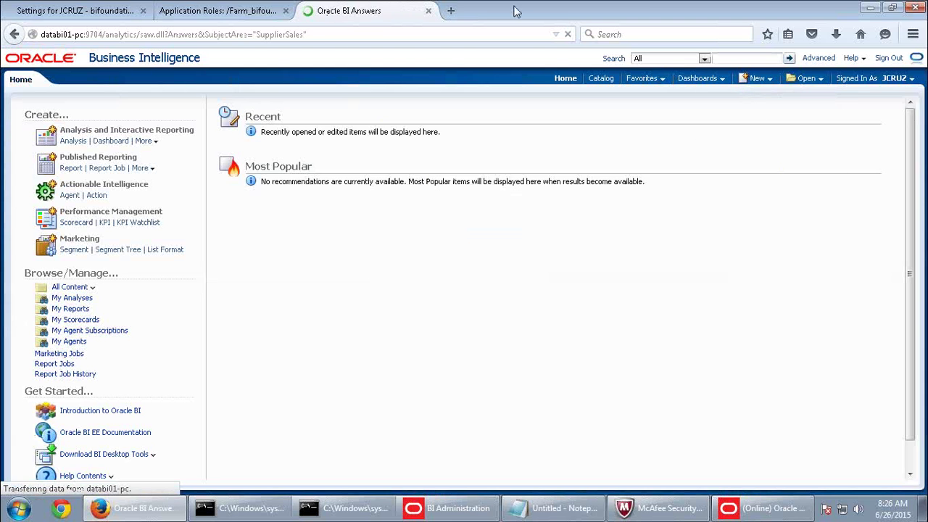
pyautogui.click(75, 140)
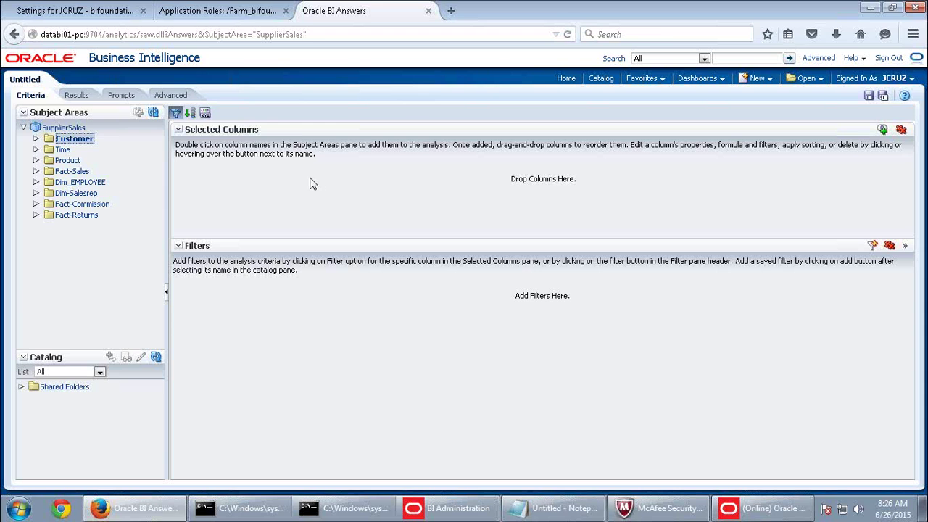
pyautogui.click(911, 85)
pyautogui.moveTo(573, 6)
pyautogui.moveTo(616, 4)
pyautogui.click(707, 9)
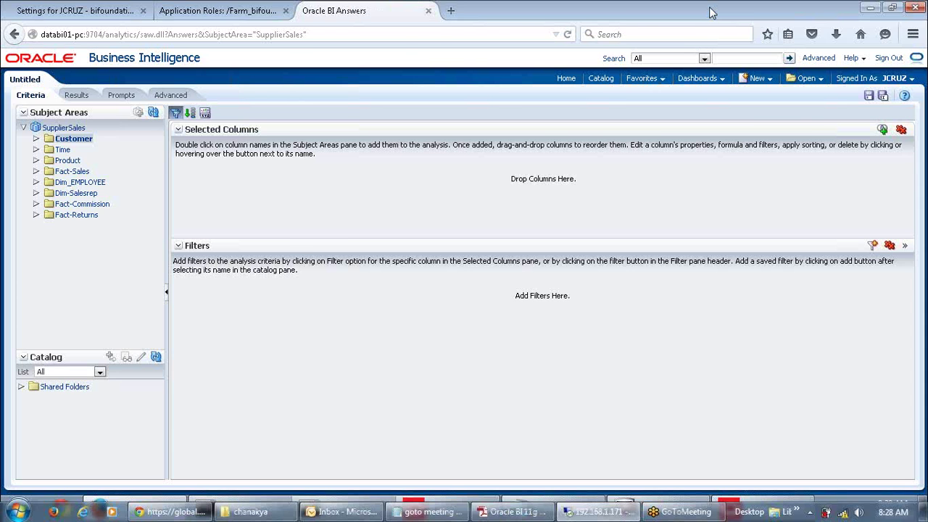
pyautogui.scroll(-10, 484, 382)
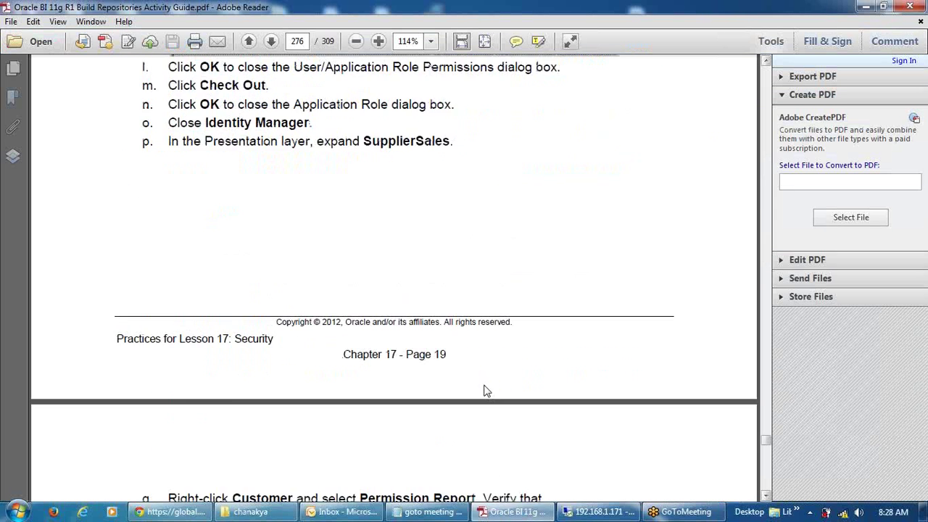
pyautogui.scroll(-1, 484, 383)
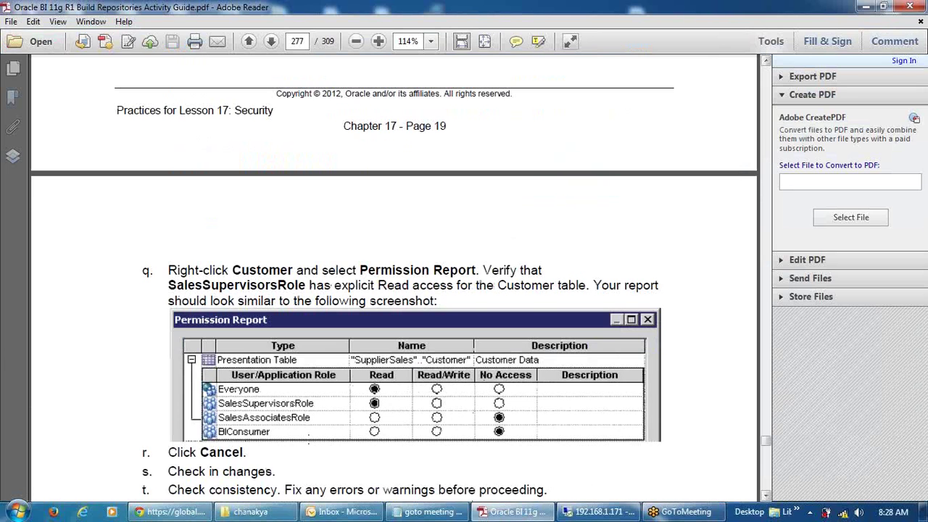
pyautogui.scroll(-13, 524, 439)
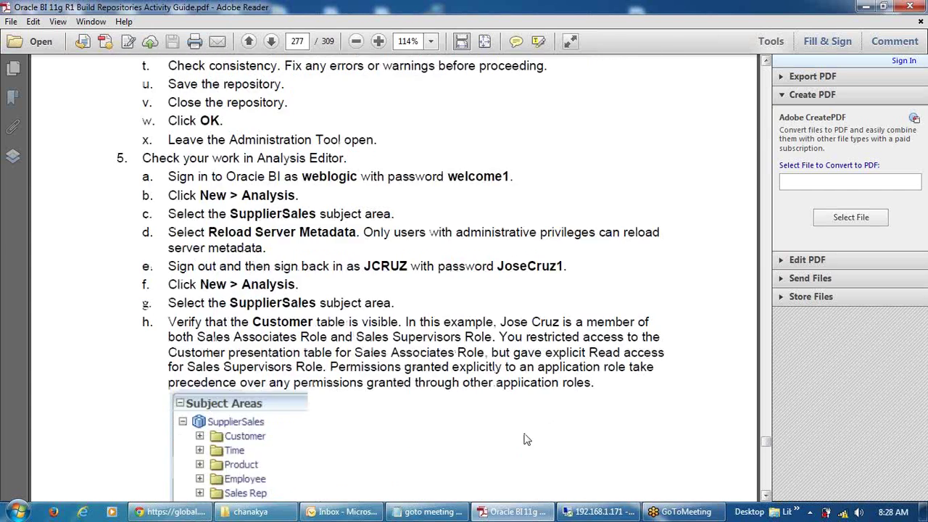
pyautogui.scroll(-6, 524, 440)
pyautogui.scroll(-12, 615, 335)
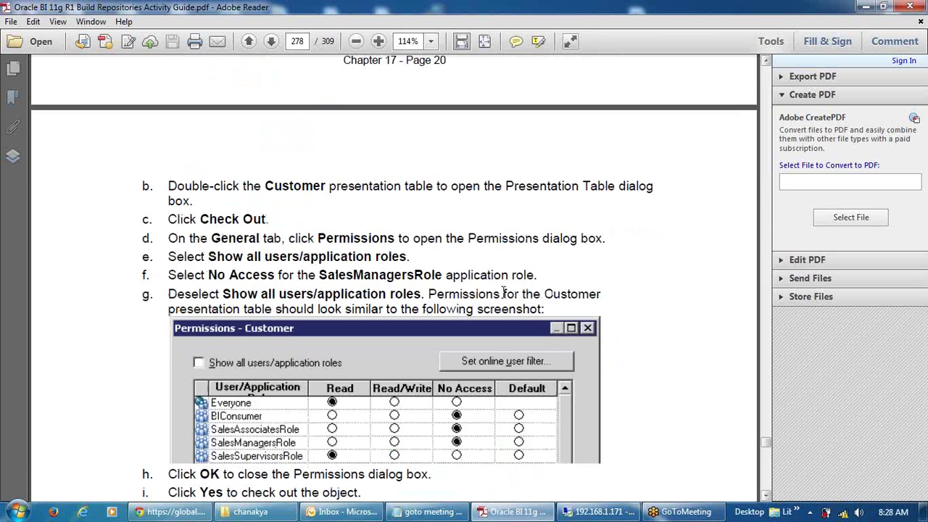
pyautogui.scroll(-10, 503, 293)
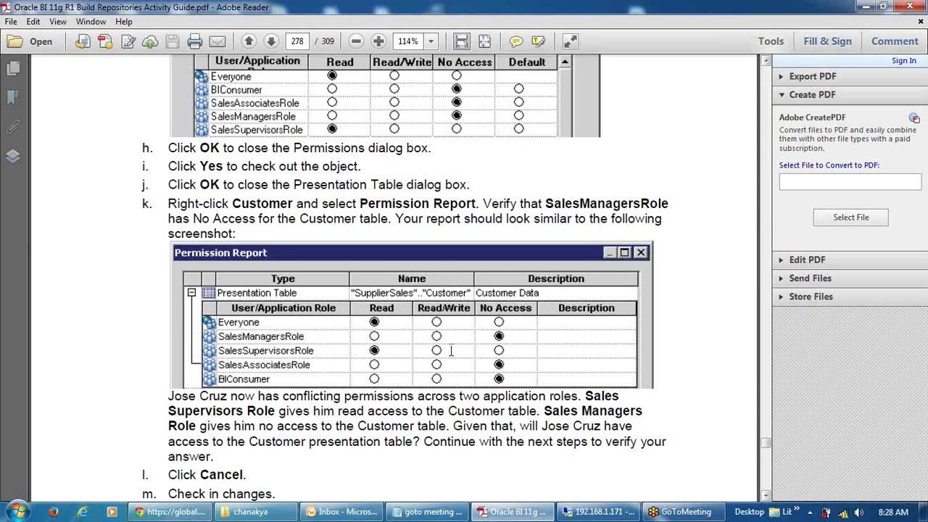
pyautogui.scroll(-10, 450, 350)
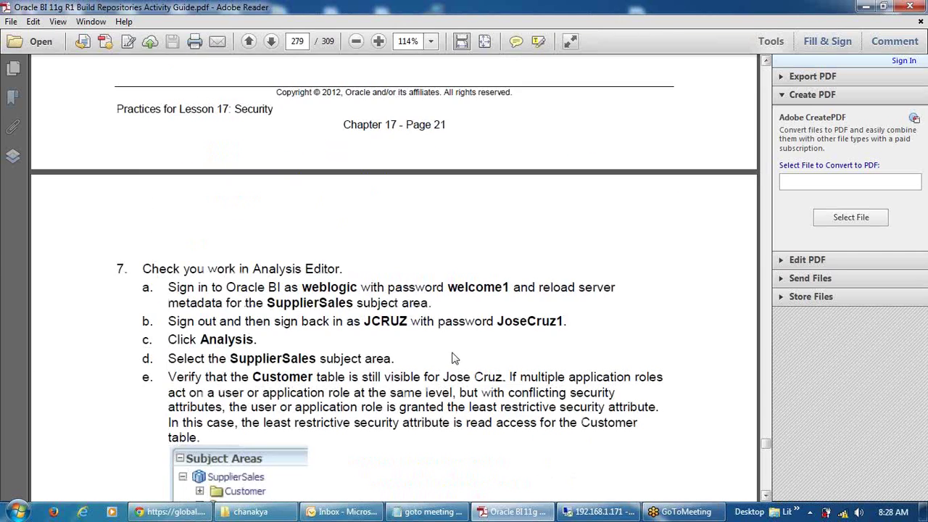
pyautogui.scroll(-10, 451, 358)
pyautogui.scroll(-10, 451, 357)
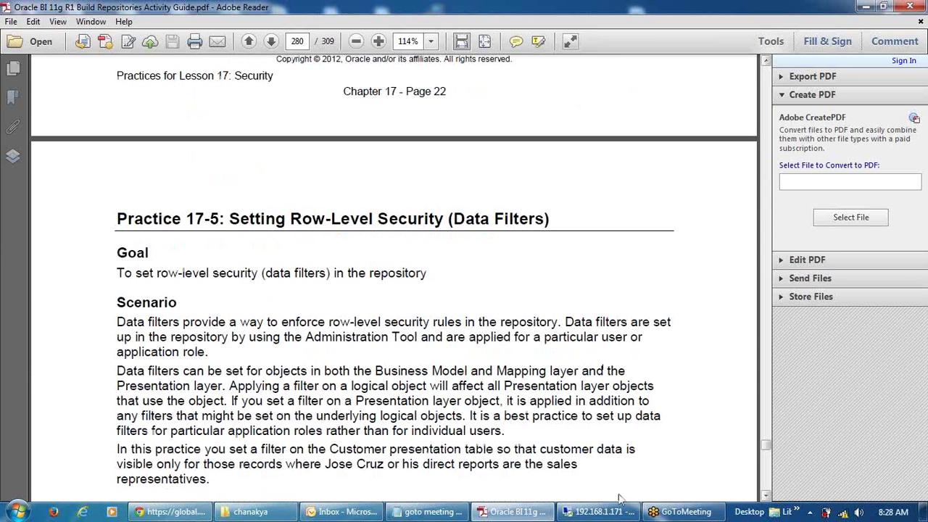
pyautogui.click(581, 516)
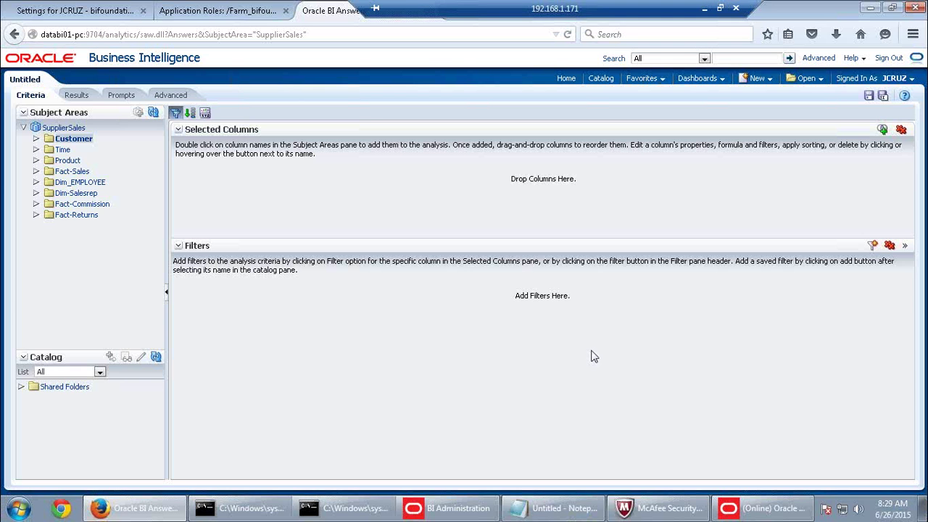
# In the Administration Tool, check out and open the SupplierSales Customer presentation table.
pyautogui.moveTo(417, 10); pyautogui.dragTo(529, 10)
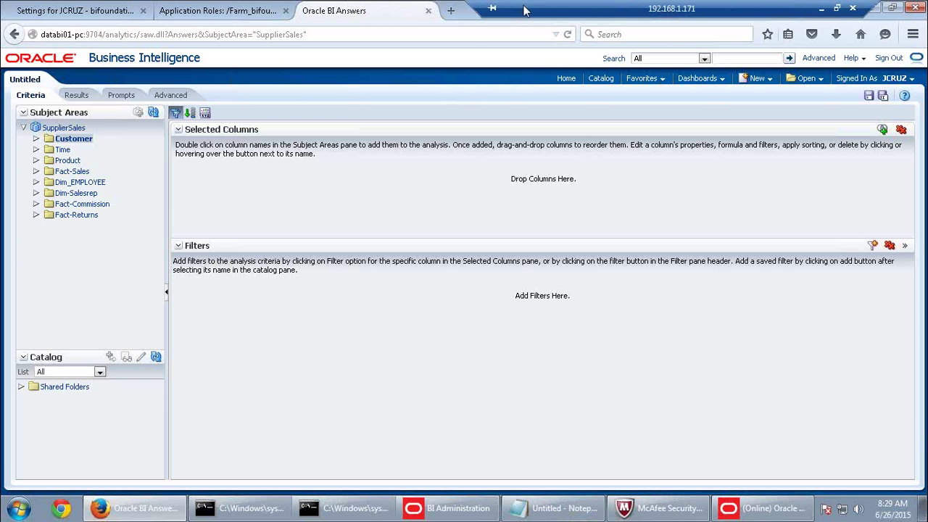
pyautogui.click(250, 11)
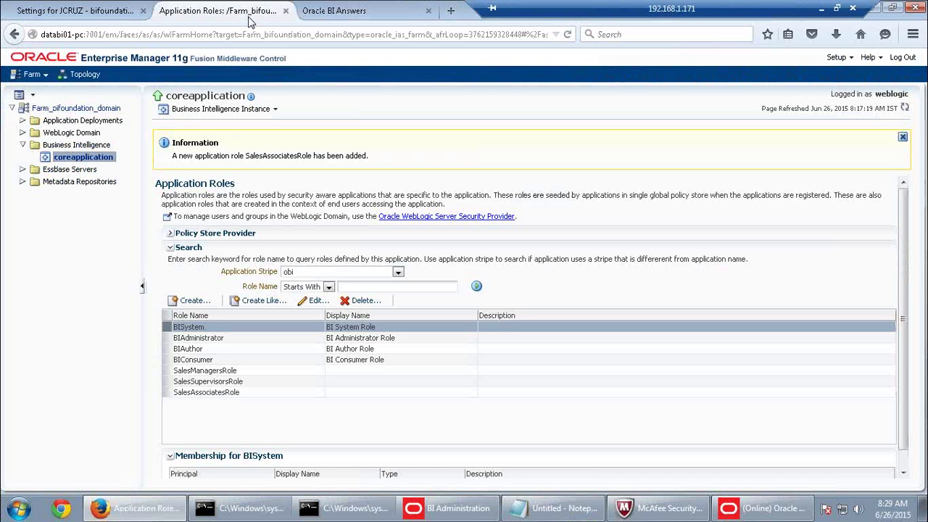
pyautogui.click(330, 11)
pyautogui.click(760, 508)
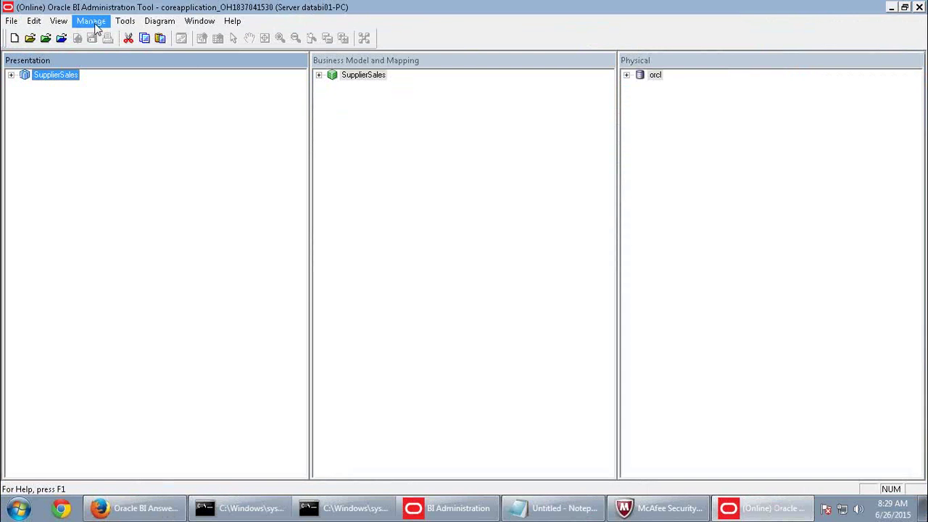
pyautogui.click(11, 74)
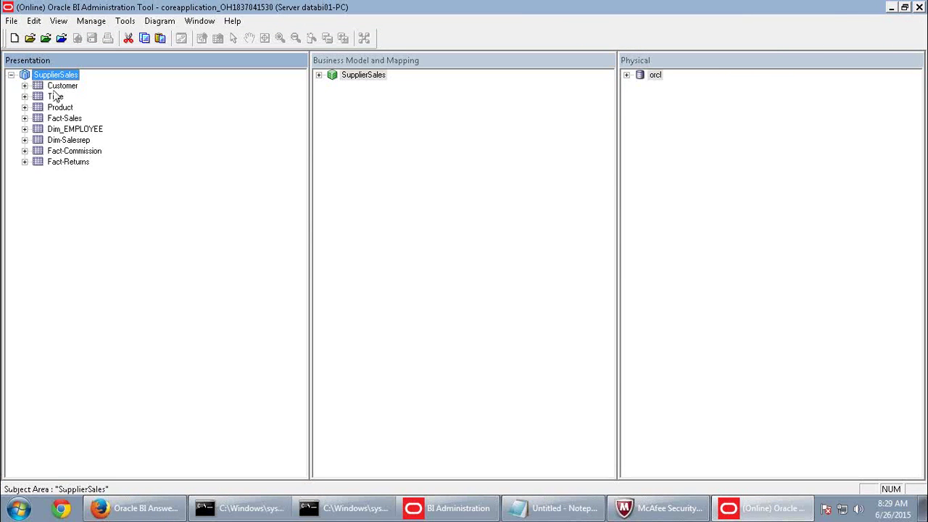
pyautogui.doubleClick(63, 86)
pyautogui.click(480, 376)
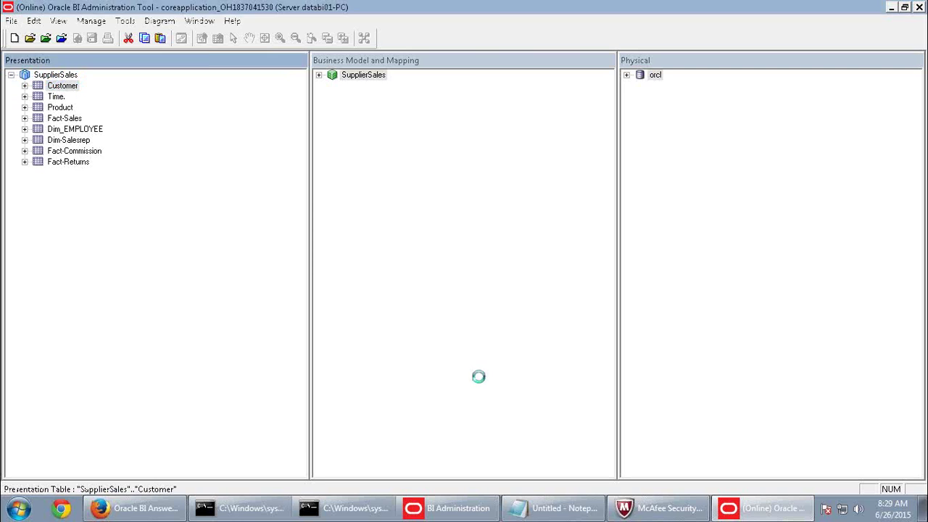
pyautogui.click(239, 101)
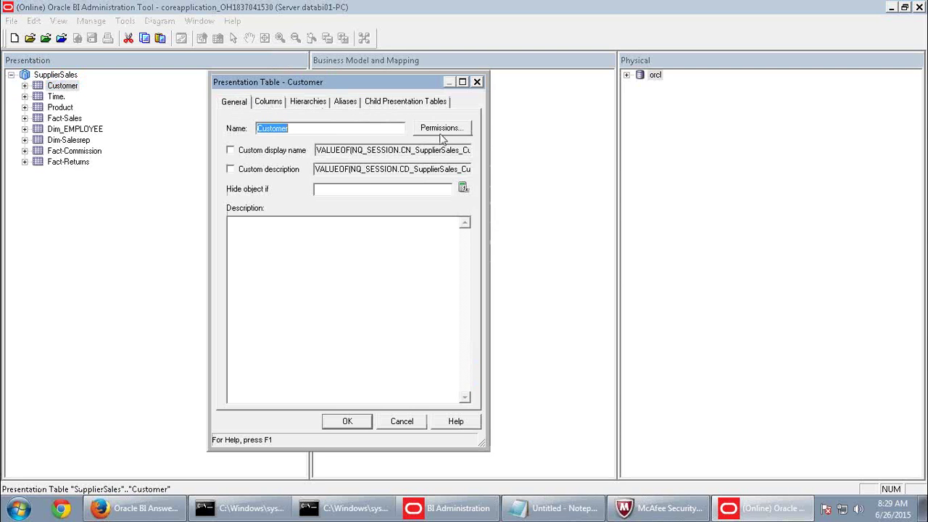
# Set SalesManagersRole to No Access in the Customer table's permissions.
pyautogui.click(439, 132)
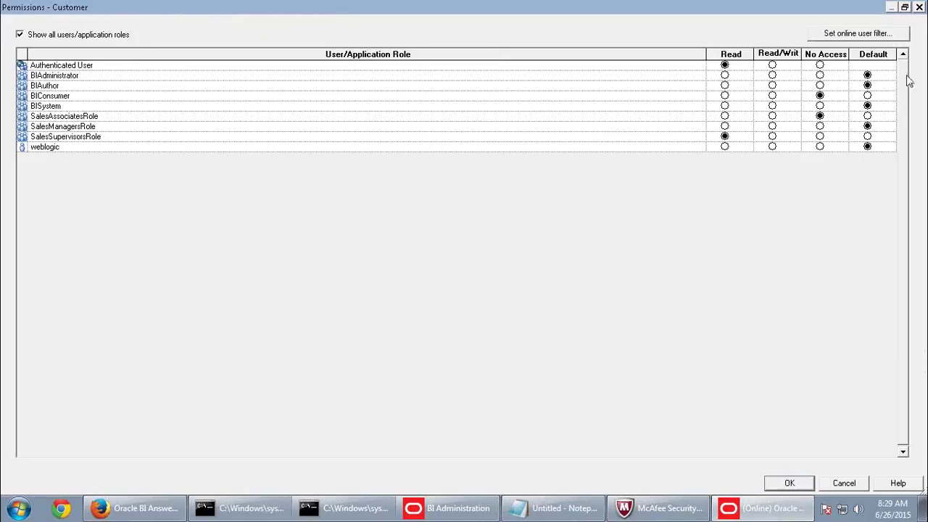
pyautogui.click(107, 97)
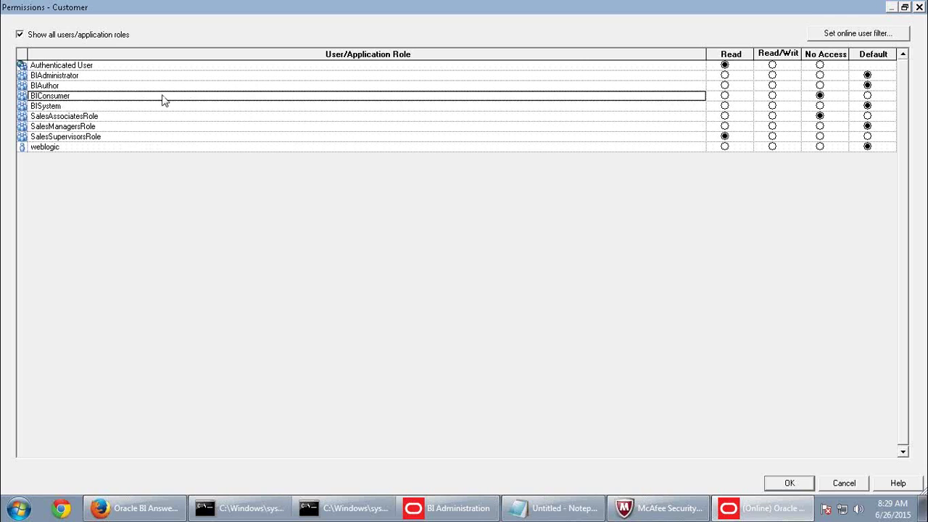
pyautogui.click(111, 117)
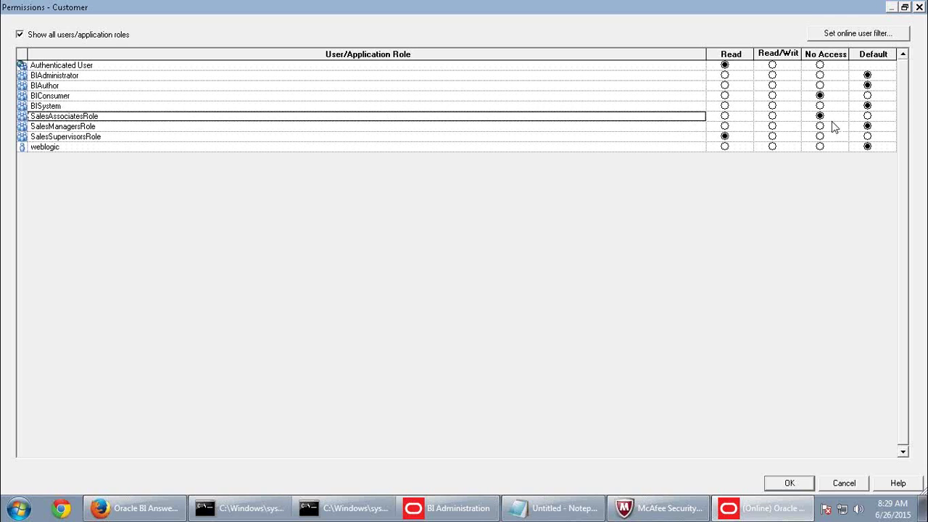
pyautogui.click(124, 137)
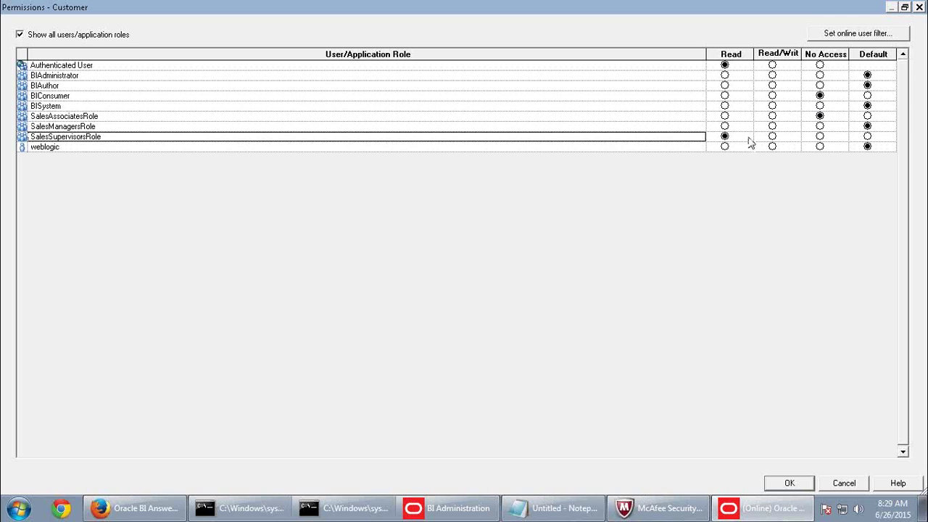
pyautogui.click(230, 127)
pyautogui.click(820, 126)
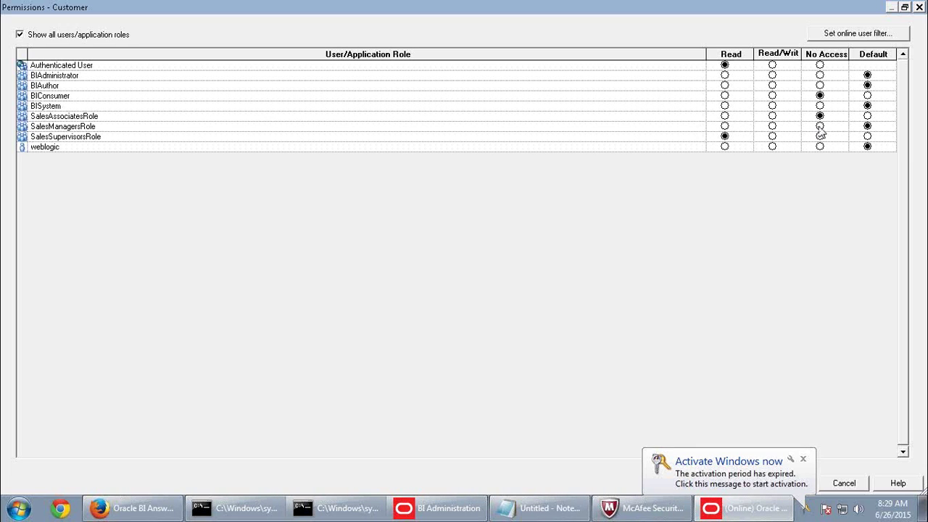
pyautogui.click(904, 6)
pyautogui.click(451, 360)
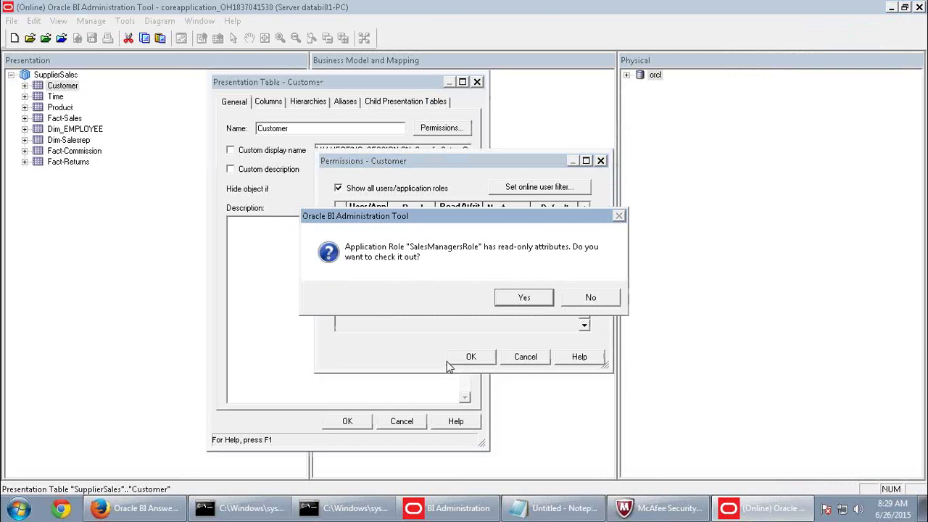
pyautogui.click(525, 299)
pyautogui.click(360, 424)
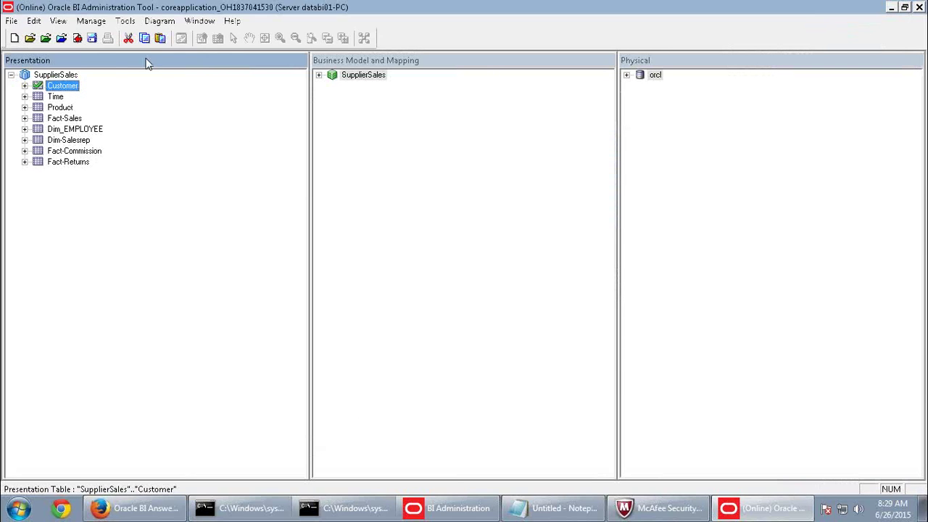
# Check in the repository changes after a global consistency check.
pyautogui.click(76, 38)
pyautogui.click(408, 284)
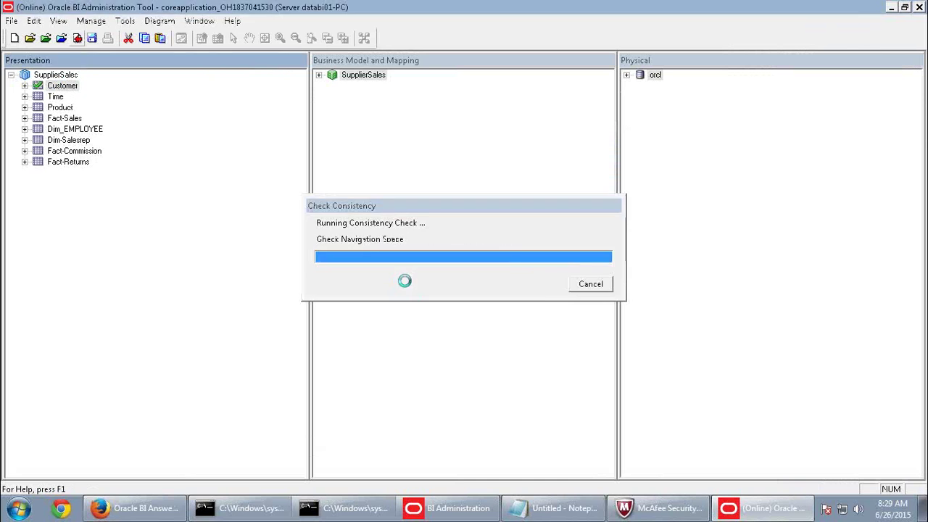
pyautogui.click(576, 287)
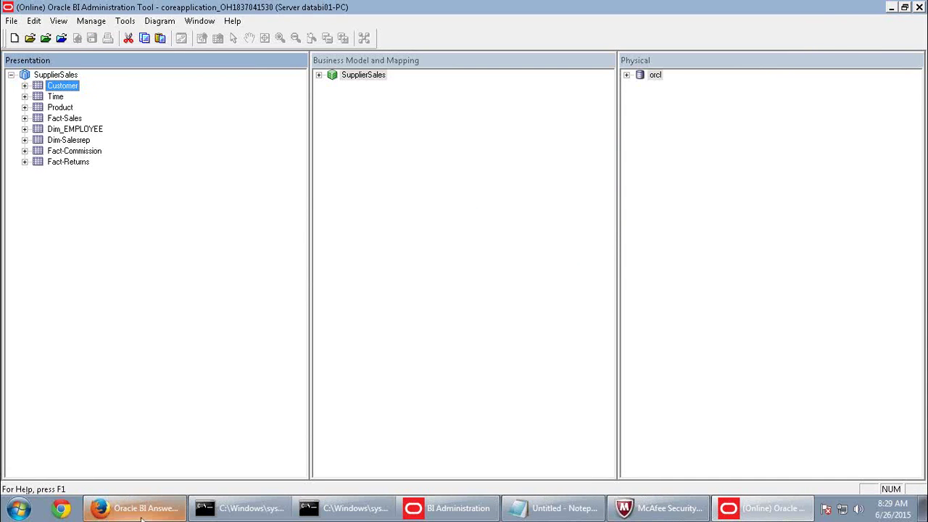
pyautogui.click(138, 508)
# Sign out of the supervisor session, sign in as administrator, and reload files and metadata.
pyautogui.click(887, 60)
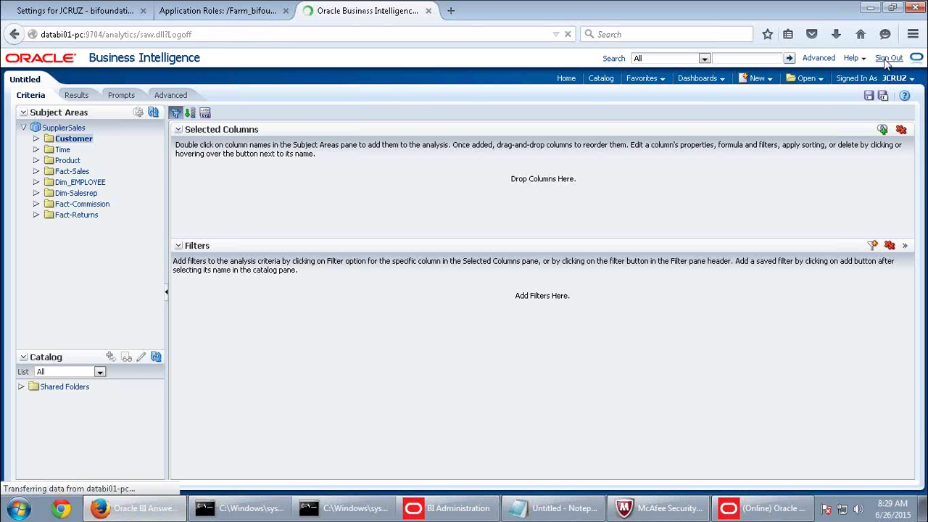
pyautogui.click(389, 221)
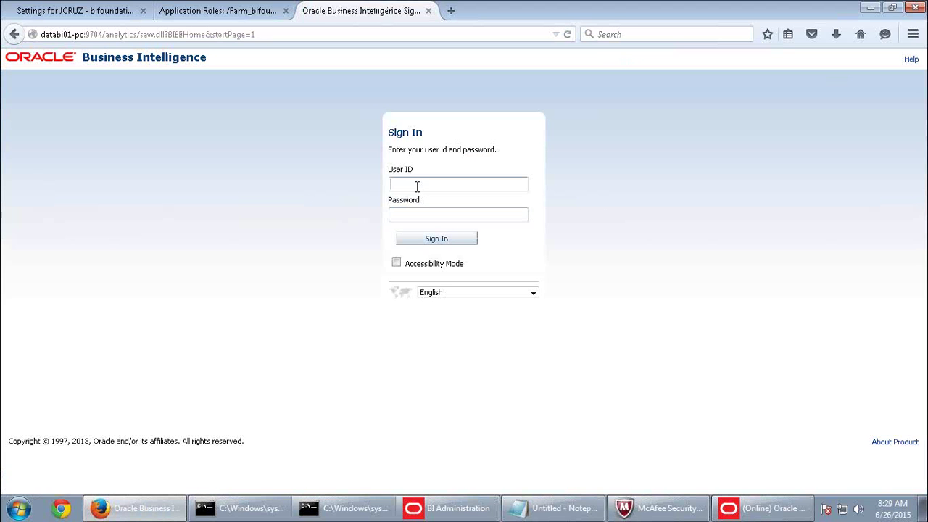
pyautogui.click(416, 186)
pyautogui.click(416, 197)
pyautogui.click(417, 212)
pyautogui.write('********')
pyautogui.click(439, 242)
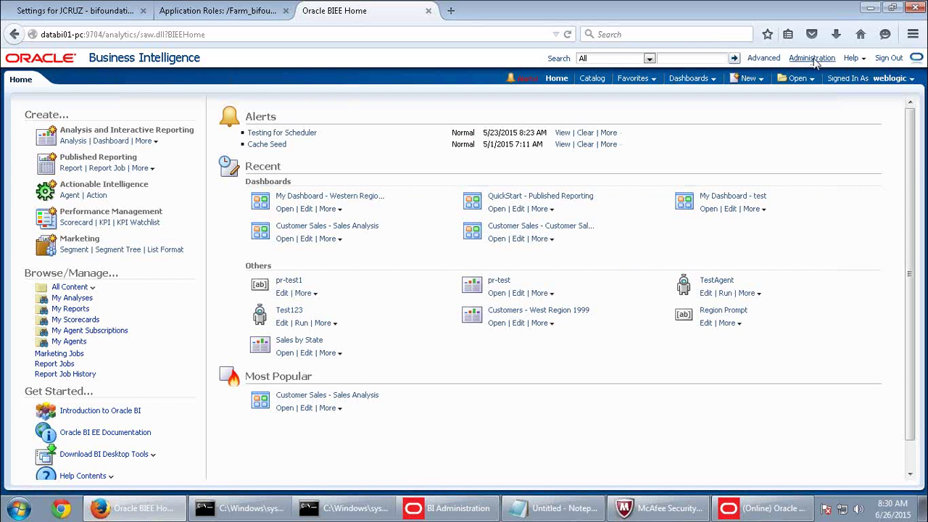
pyautogui.click(811, 58)
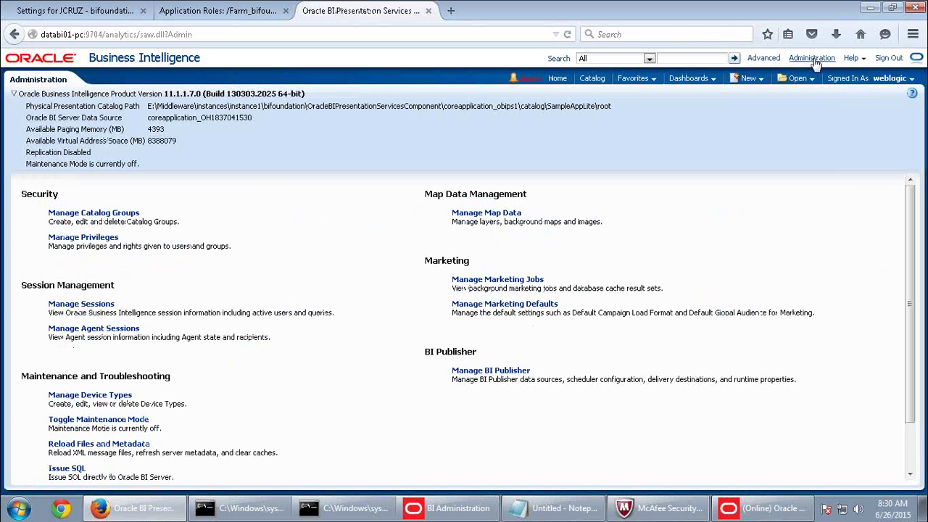
pyautogui.click(98, 444)
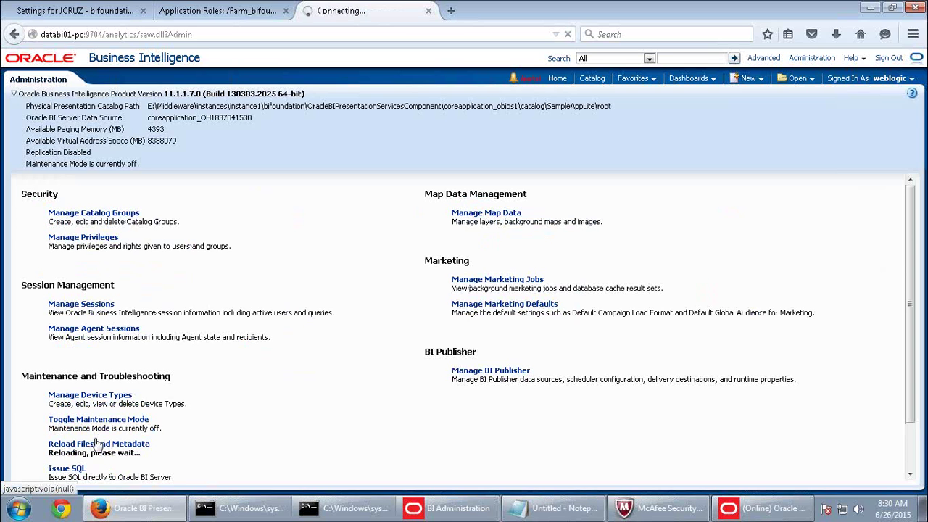
# Sign out and sign in as the sales supervisor user.
pyautogui.click(889, 58)
pyautogui.click(392, 221)
pyautogui.click(427, 184)
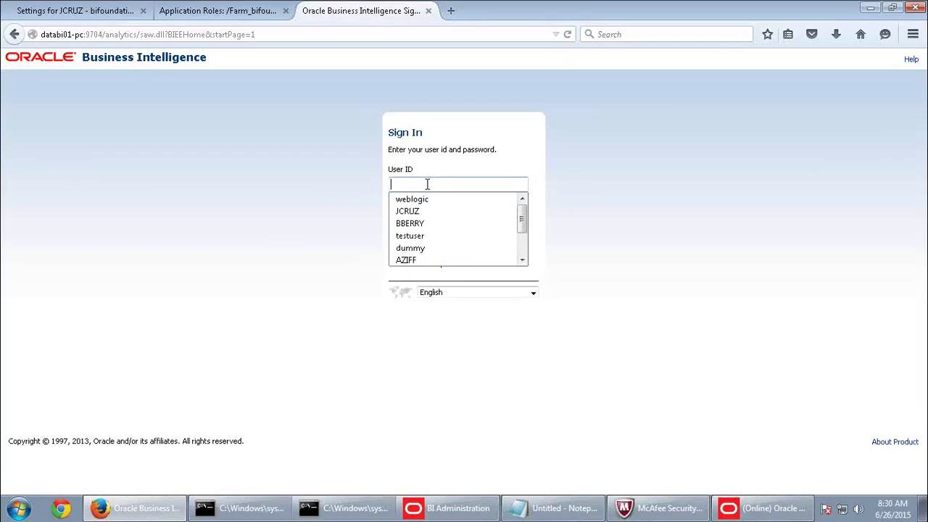
pyautogui.click(413, 211)
pyautogui.click(412, 215)
pyautogui.write('••••')
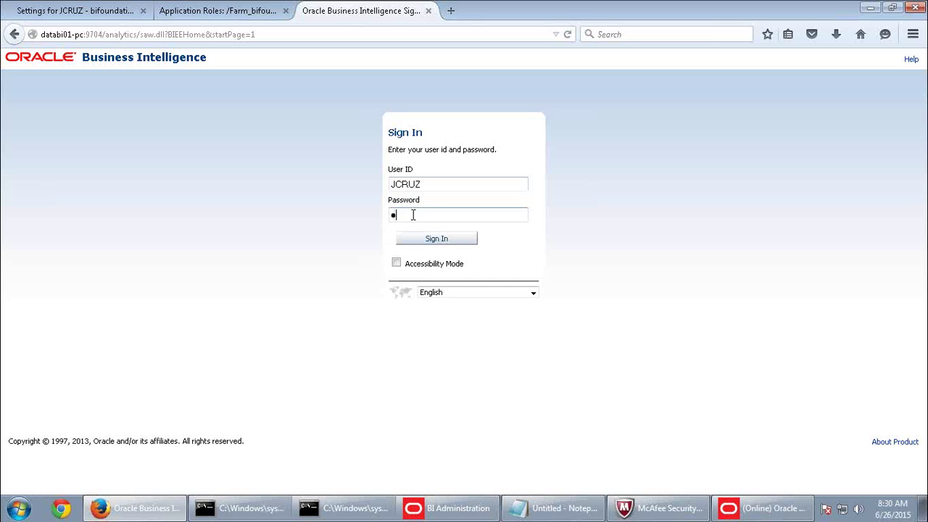
pyautogui.write('••••')
pyautogui.click(441, 239)
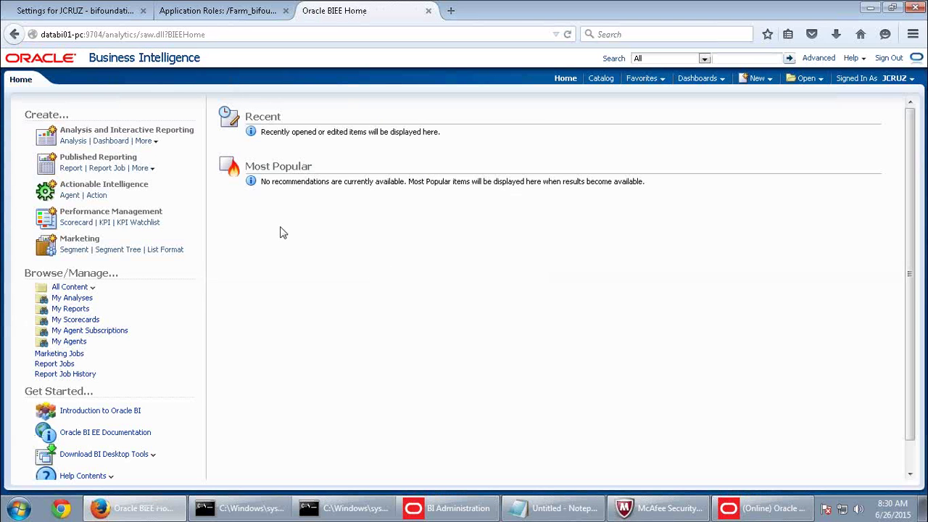
# Start a new analysis on SupplierSales and open its Customer folder.
pyautogui.click(757, 78)
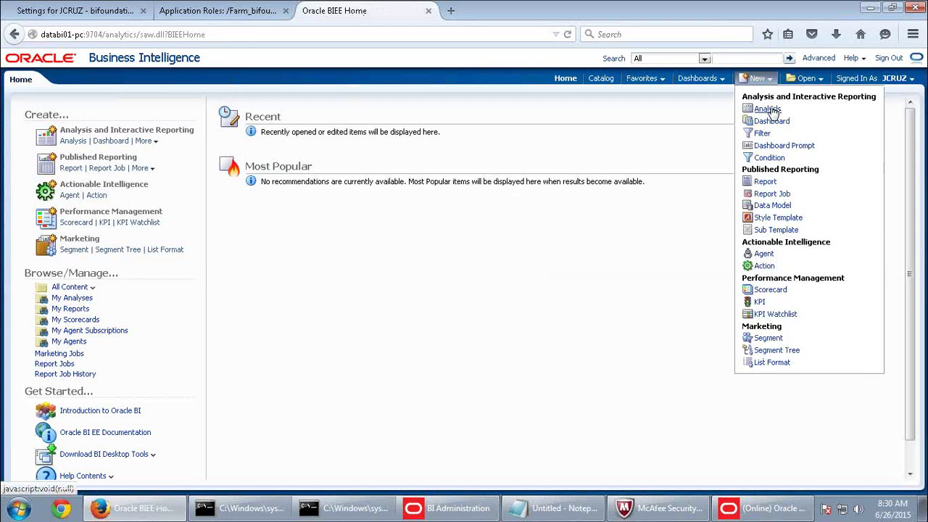
pyautogui.click(770, 109)
pyautogui.click(740, 121)
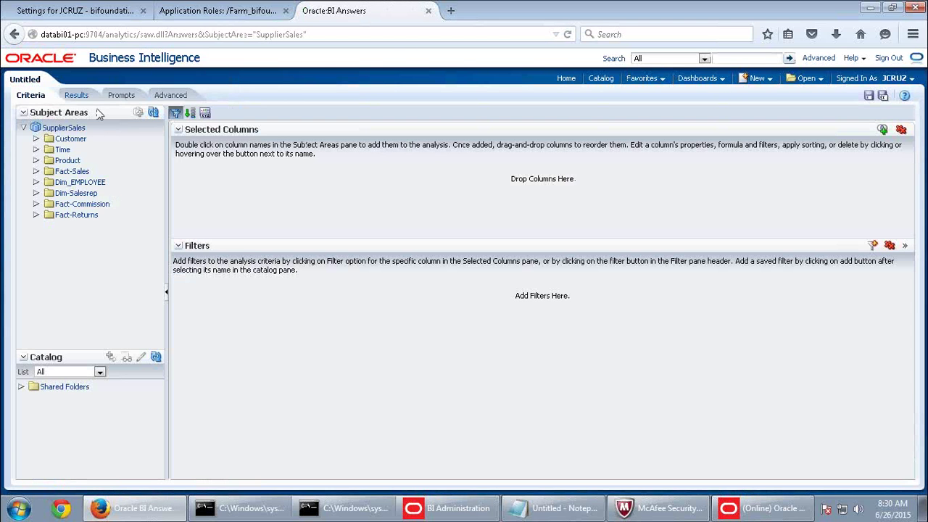
pyautogui.click(73, 140)
pyautogui.click(820, 9)
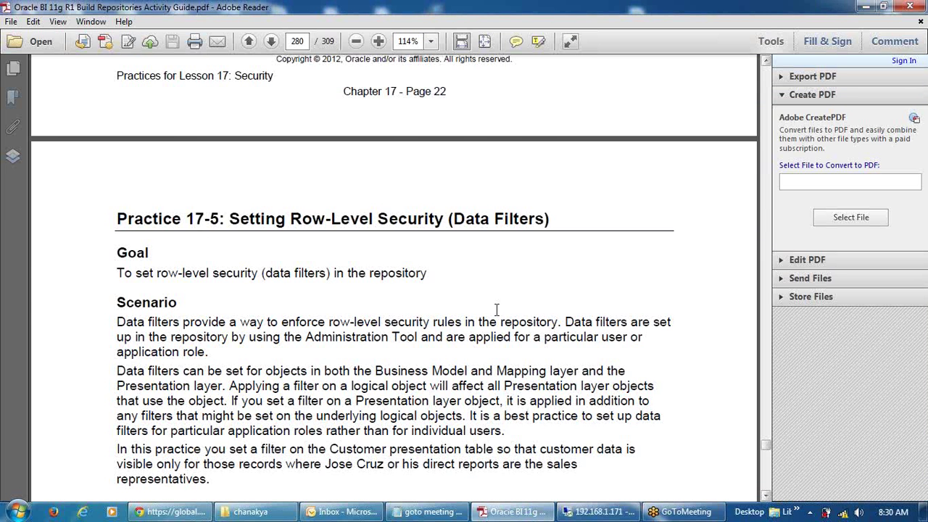
pyautogui.scroll(-2, 496, 306)
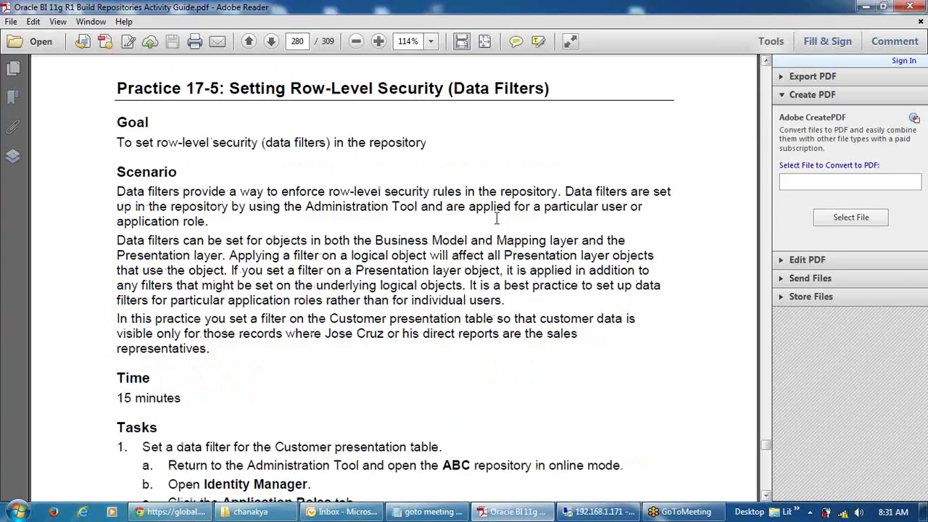
pyautogui.scroll(-5, 516, 188)
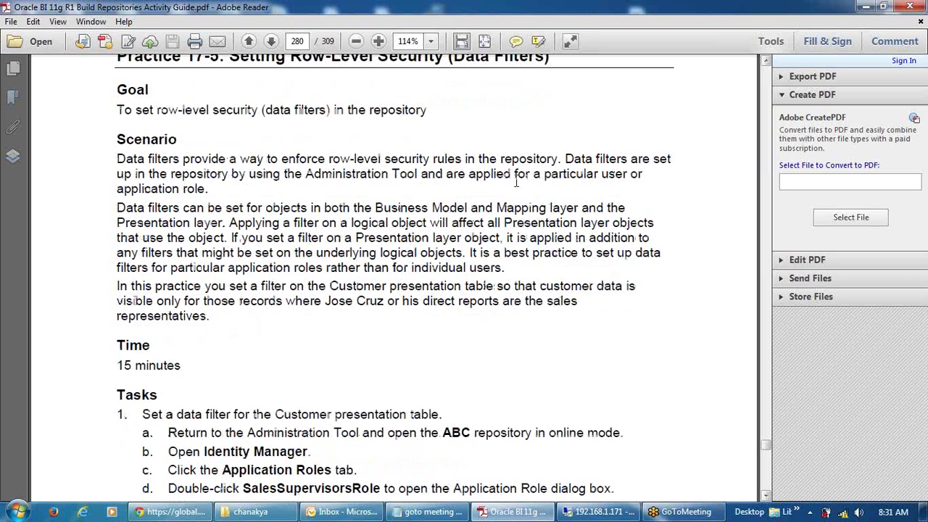
pyautogui.scroll(-3, 517, 188)
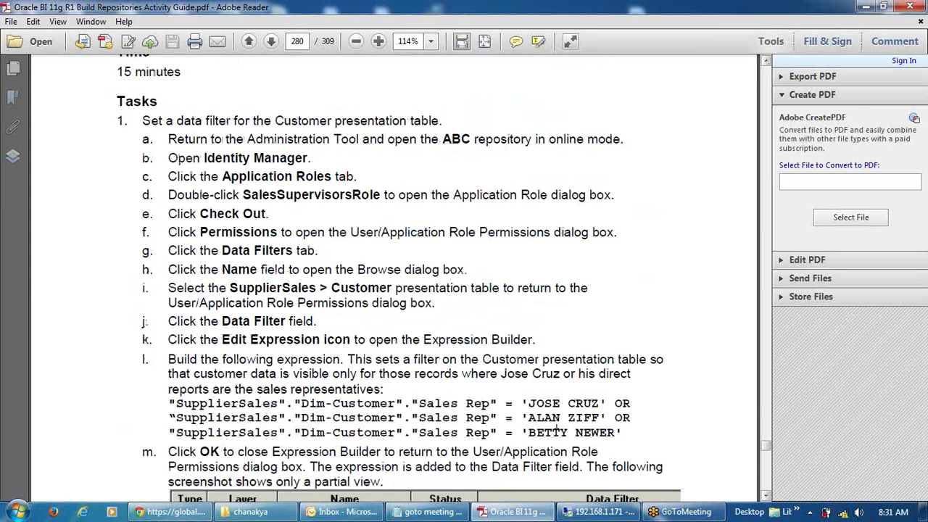
pyautogui.scroll(-2, 557, 431)
pyautogui.moveTo(622, 368); pyautogui.dragTo(172, 337)
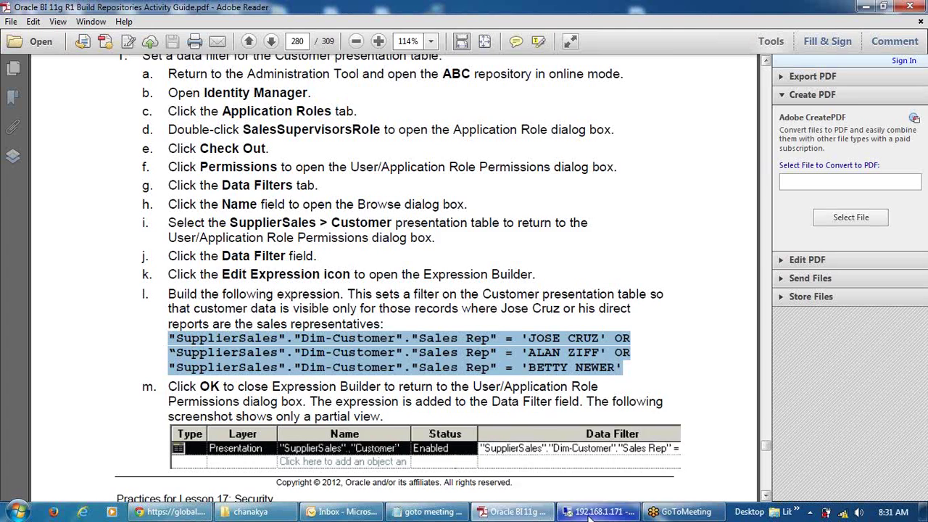
pyautogui.scroll(-10, 511, 326)
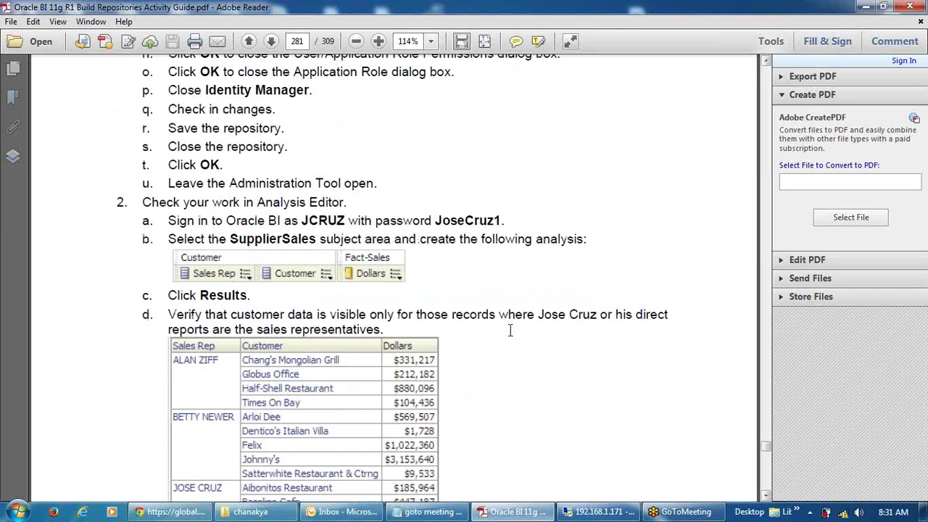
pyautogui.click(588, 513)
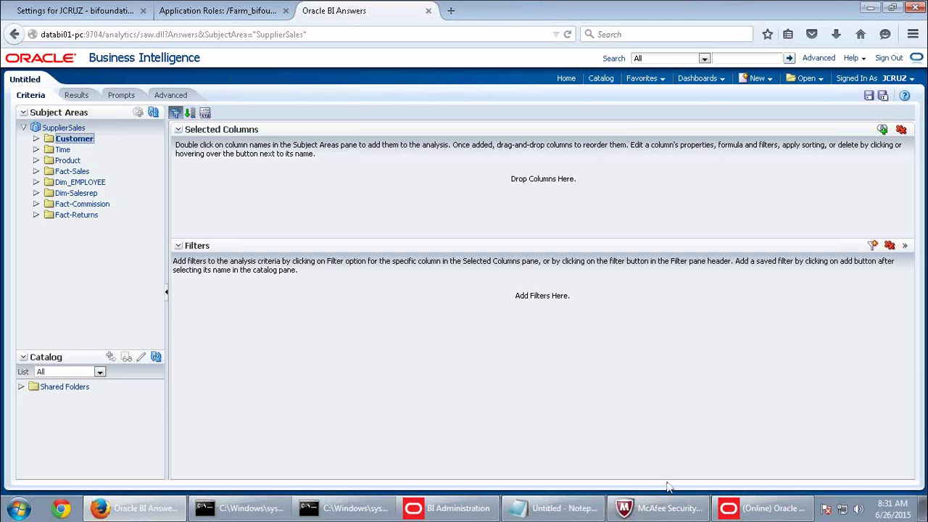
# Open and check out SalesSupervisorsRole in the Identity Manager's application roles.
pyautogui.click(761, 507)
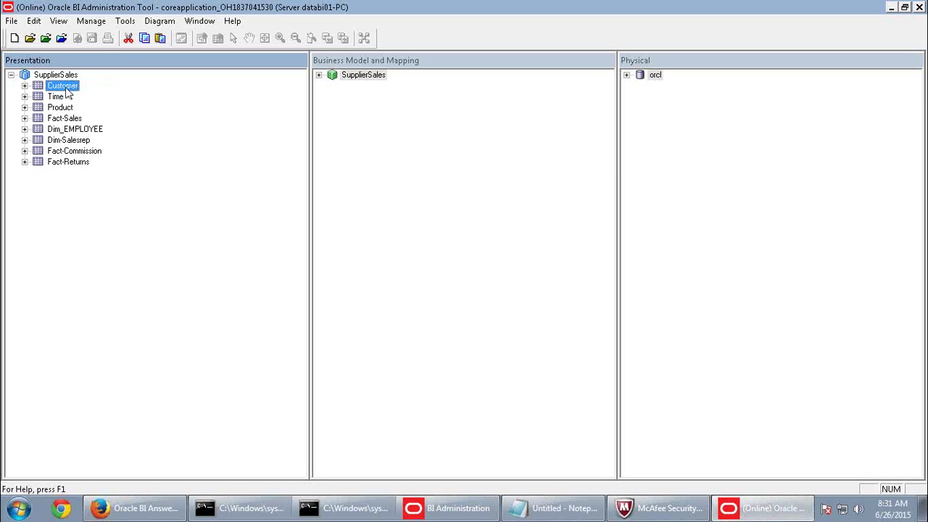
pyautogui.click(88, 21)
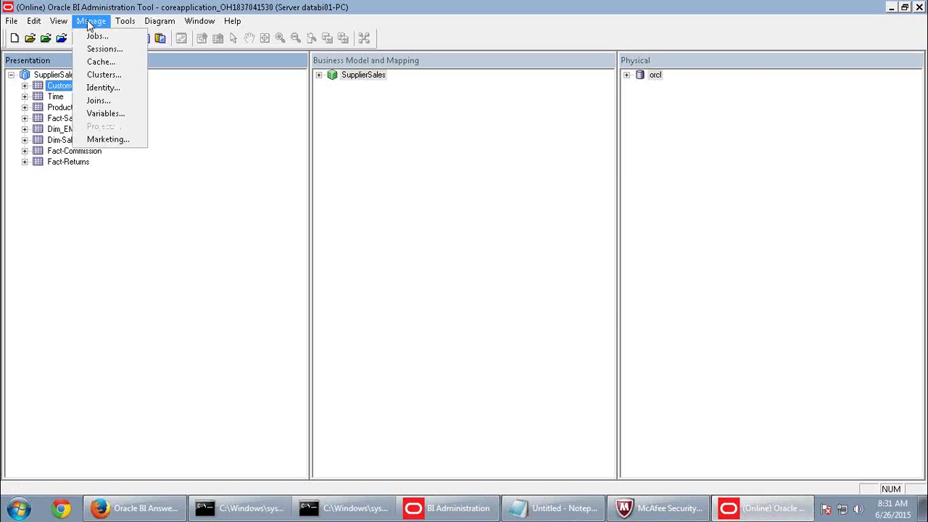
pyautogui.click(110, 88)
pyautogui.click(451, 46)
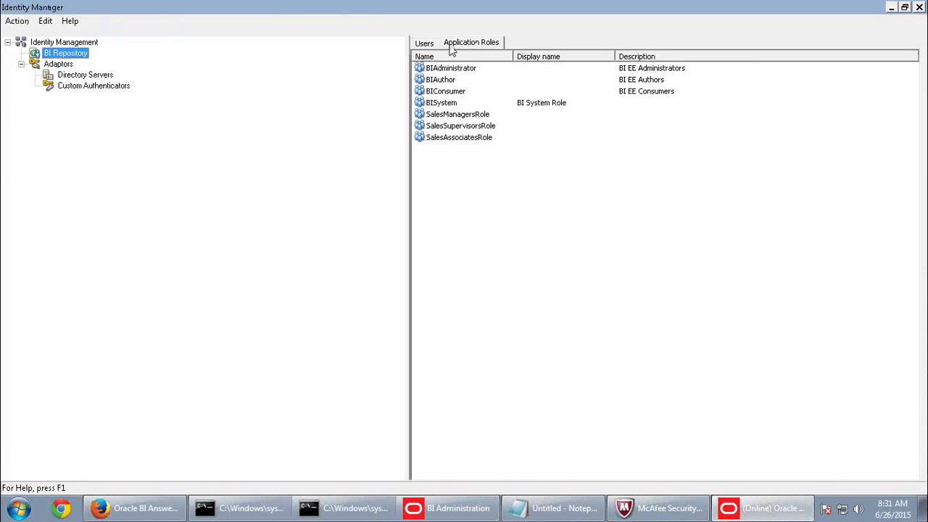
pyautogui.doubleClick(461, 126)
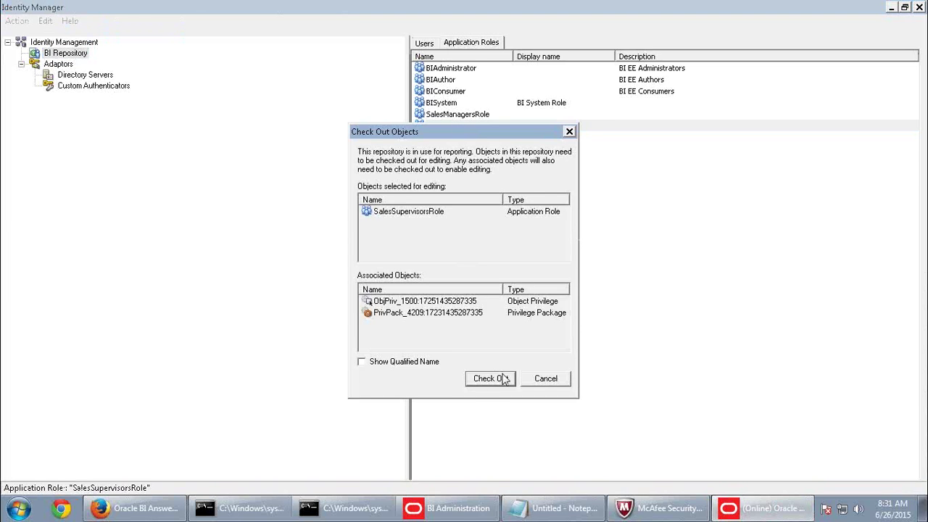
pyautogui.click(502, 378)
# Add a Customer table data filter and paste in the Sales Rep filter expression.
pyautogui.click(568, 139)
pyautogui.click(323, 148)
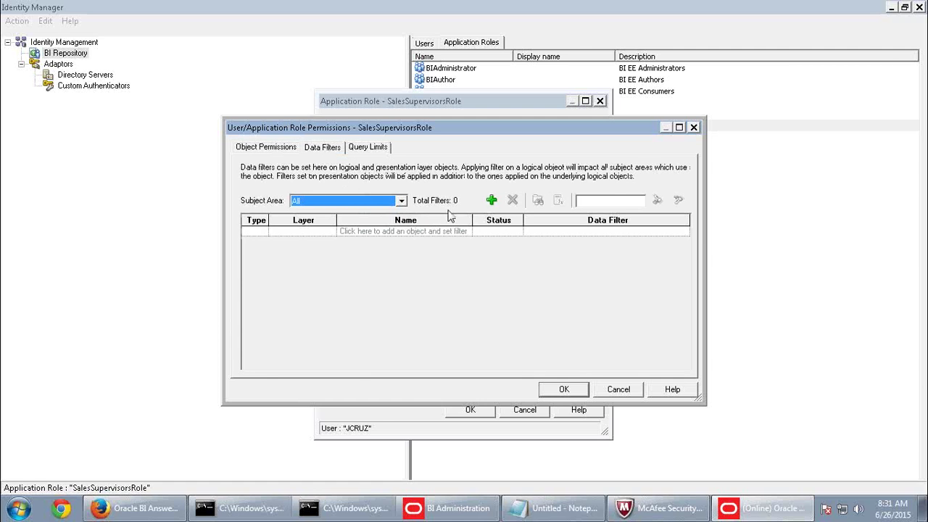
pyautogui.click(491, 200)
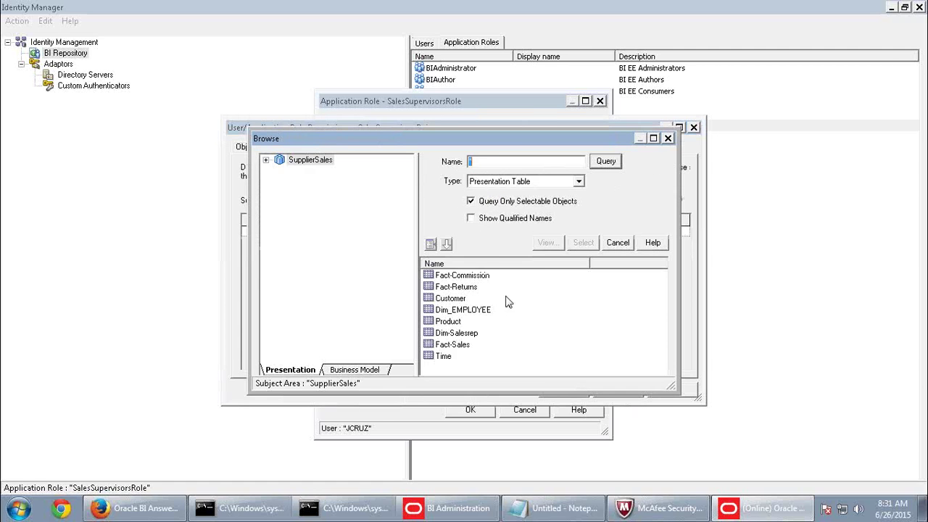
pyautogui.click(465, 300)
pyautogui.click(584, 245)
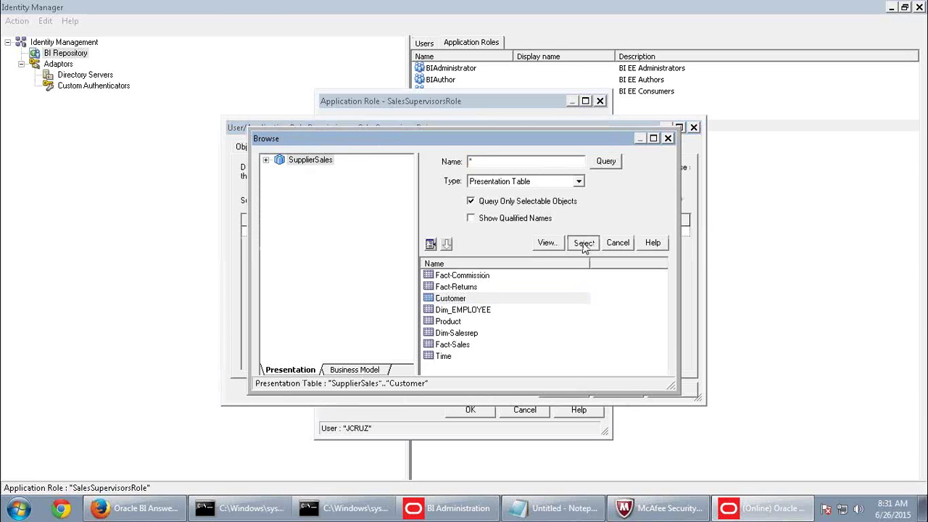
pyautogui.click(561, 233)
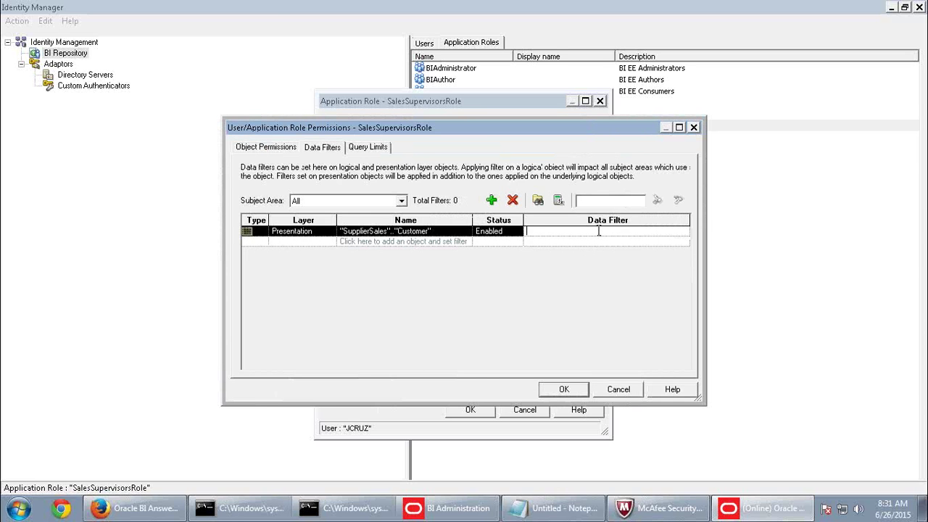
pyautogui.hotkey('ctrl', 'v')
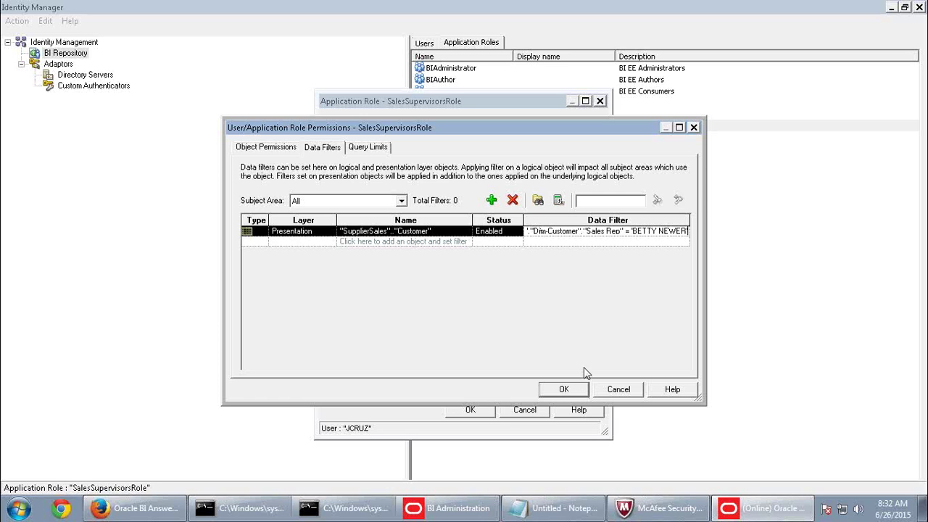
# Fix the filter's stray line break and misplaced quote in Expression Builder, then save the role.
pyautogui.click(558, 200)
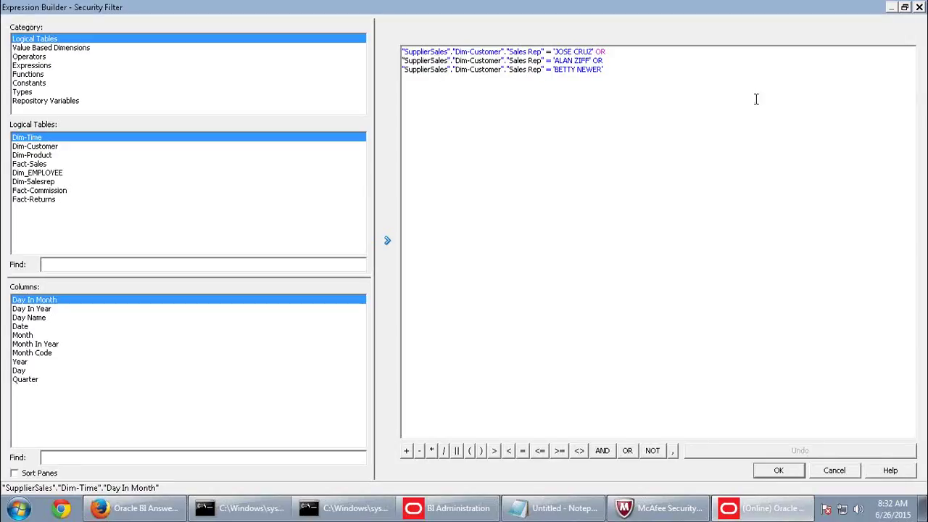
pyautogui.click(779, 471)
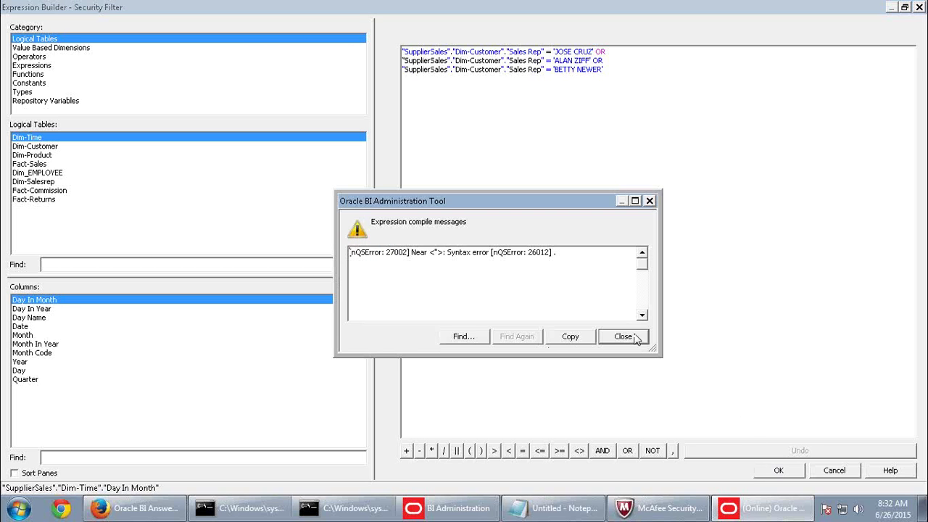
pyautogui.click(635, 345)
pyautogui.click(607, 167)
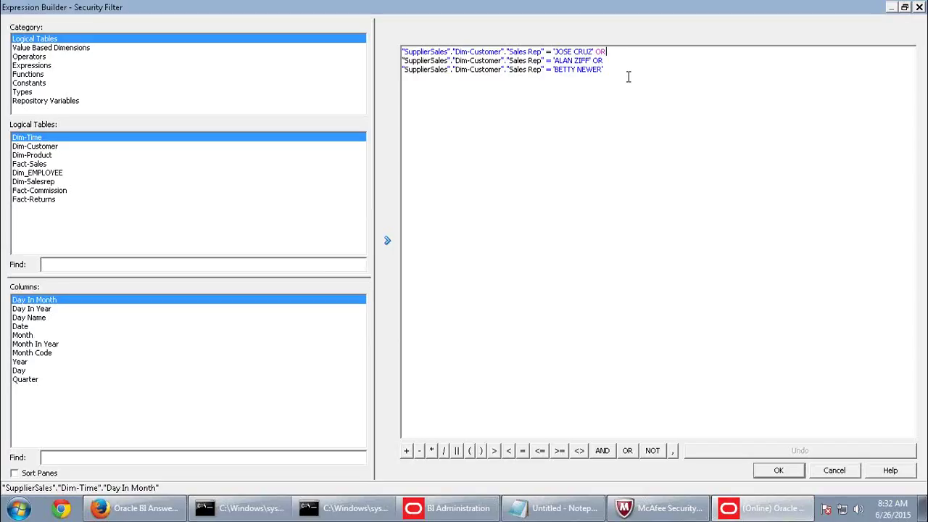
pyautogui.press('Delete')
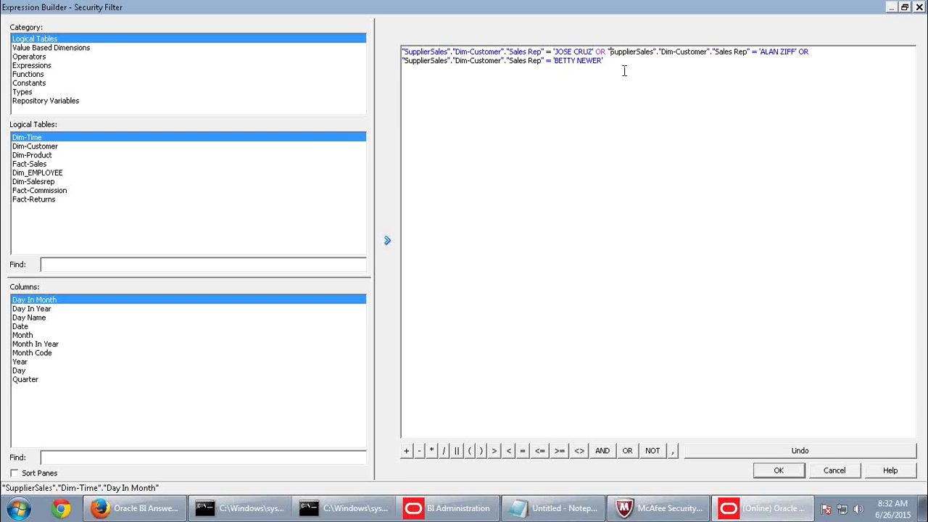
pyautogui.press('BackSpace')
pyautogui.write('"')
pyautogui.click(791, 469)
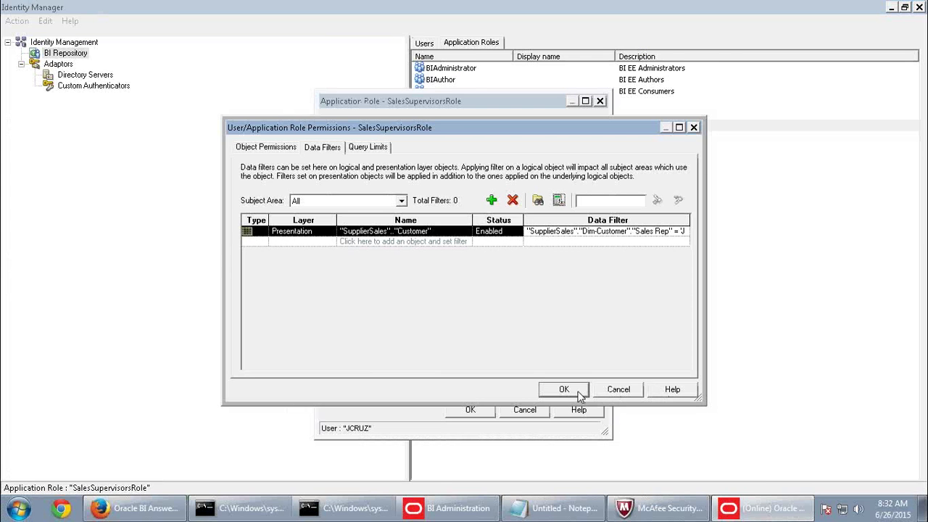
pyautogui.click(580, 394)
pyautogui.click(484, 411)
# Check in the Customer data filter with a clean consistency check, then sign out of Oracle BI.
pyautogui.click(919, 7)
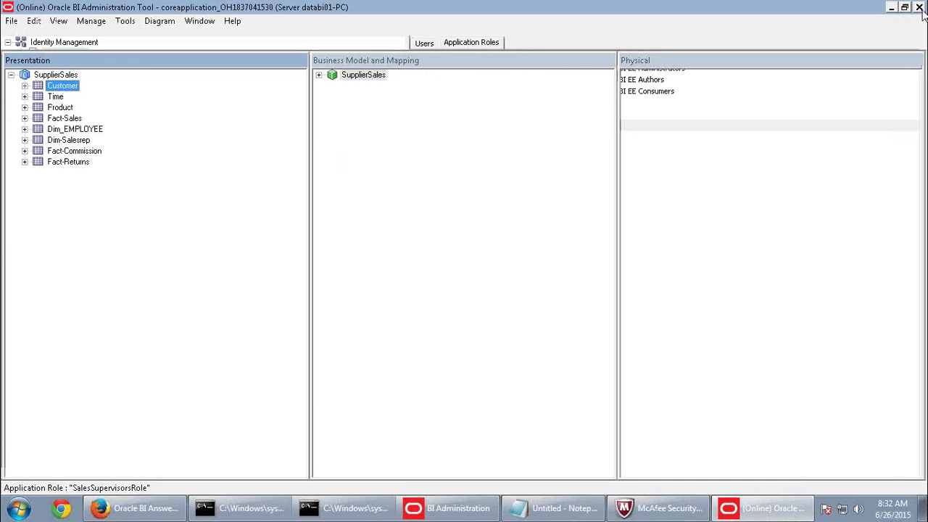
pyautogui.hotkey('ctrl', 's')
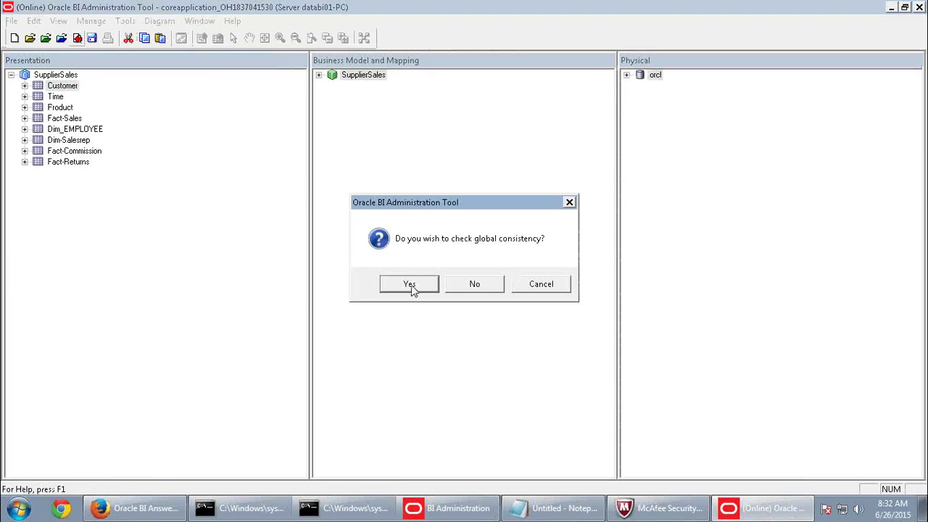
pyautogui.click(411, 285)
pyautogui.click(569, 285)
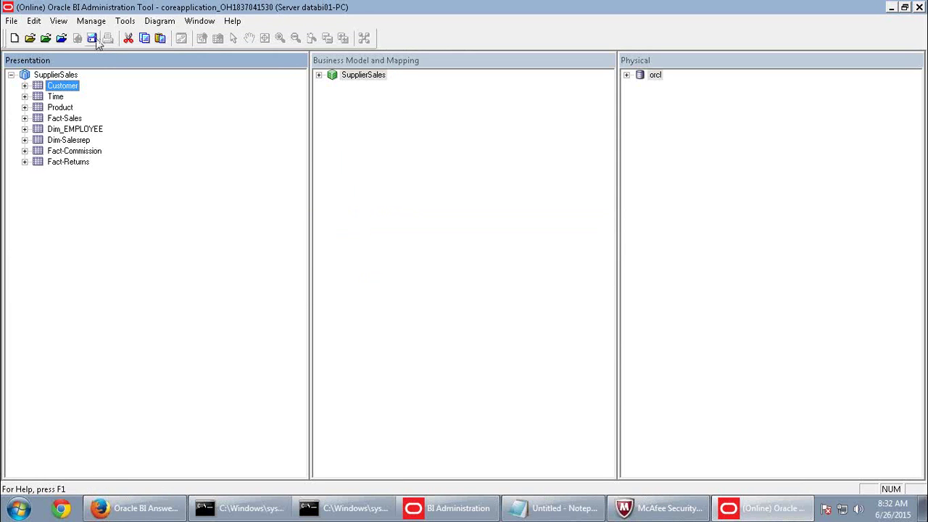
pyautogui.click(130, 508)
pyautogui.click(888, 58)
# Sign in as the administrator and reload the server's files and metadata.
pyautogui.click(386, 221)
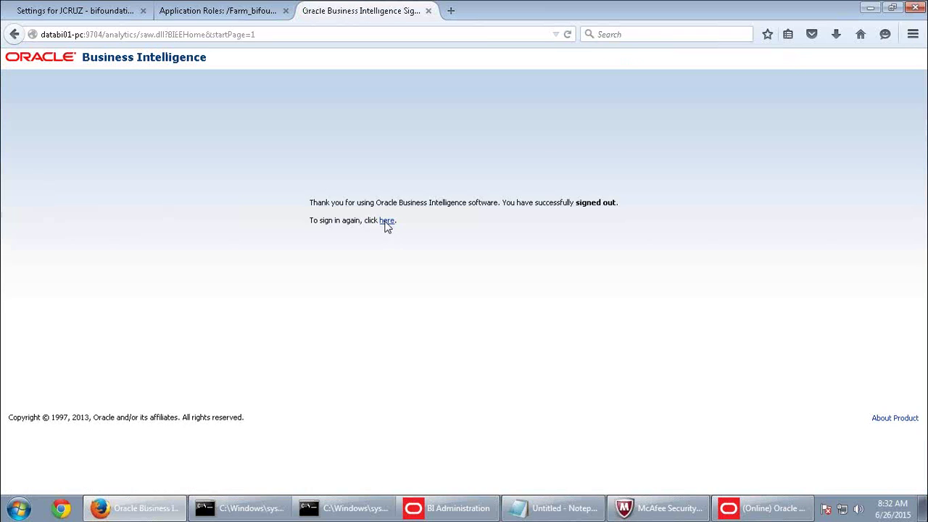
pyautogui.click(414, 186)
pyautogui.click(418, 198)
pyautogui.click(420, 211)
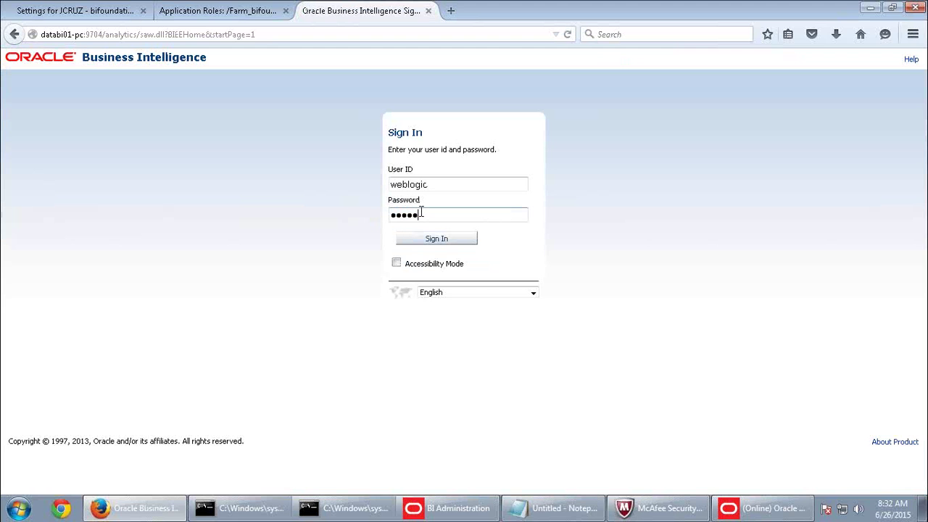
pyautogui.write('welcome1')
pyautogui.press('Return')
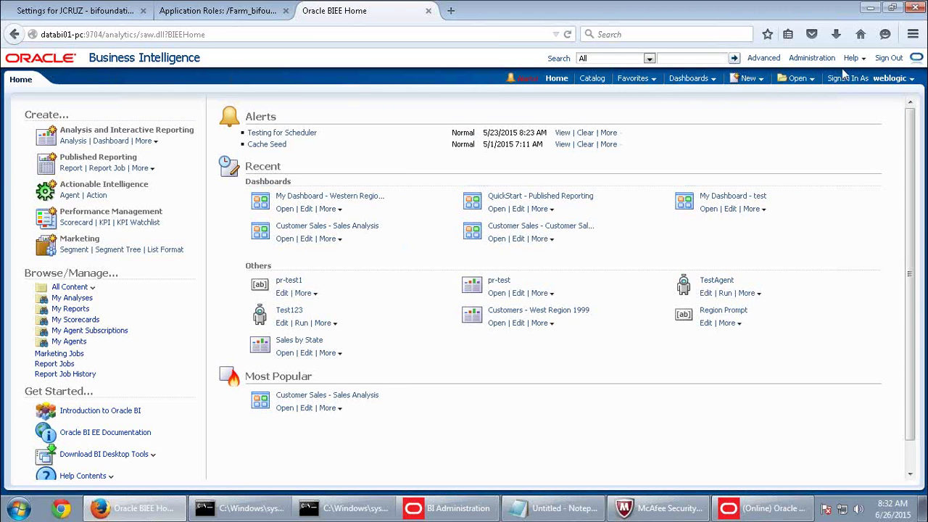
pyautogui.click(804, 61)
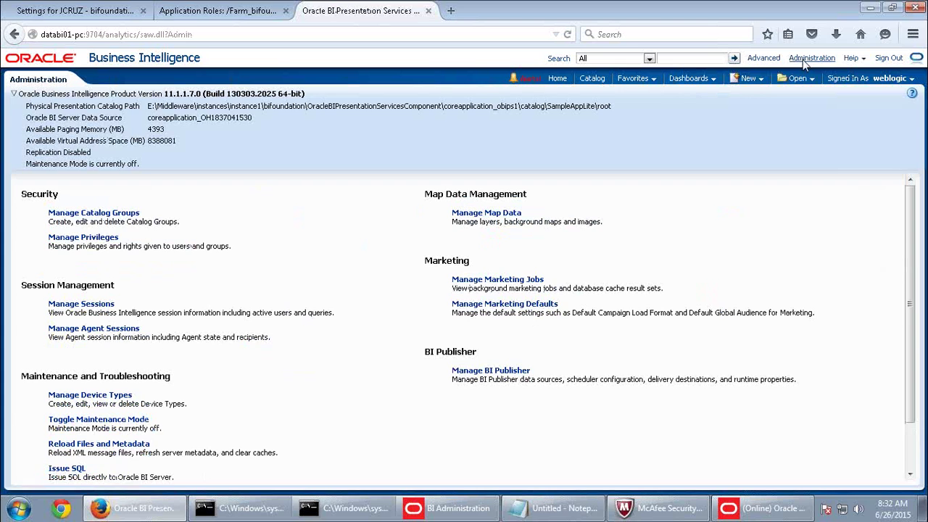
pyautogui.click(115, 444)
pyautogui.click(748, 79)
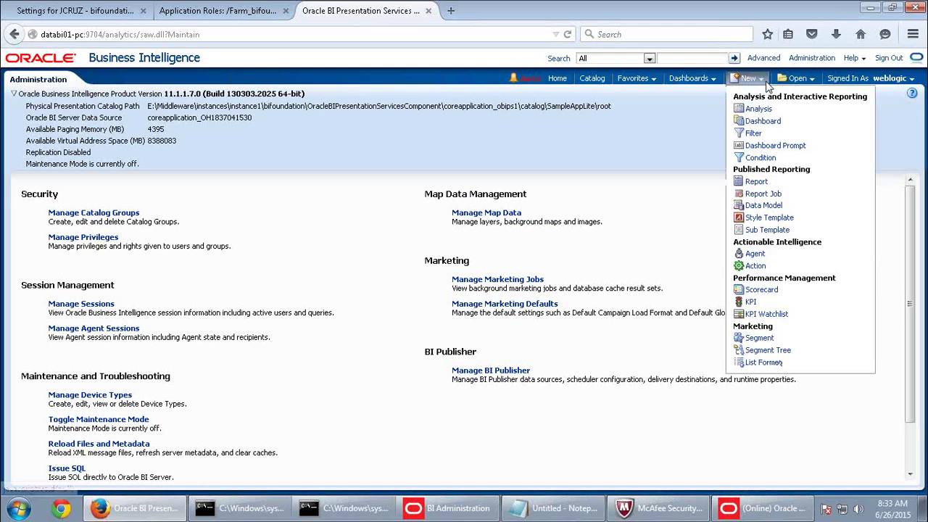
# Sign out and sign back in as the sales supervisor test user.
pyautogui.click(888, 58)
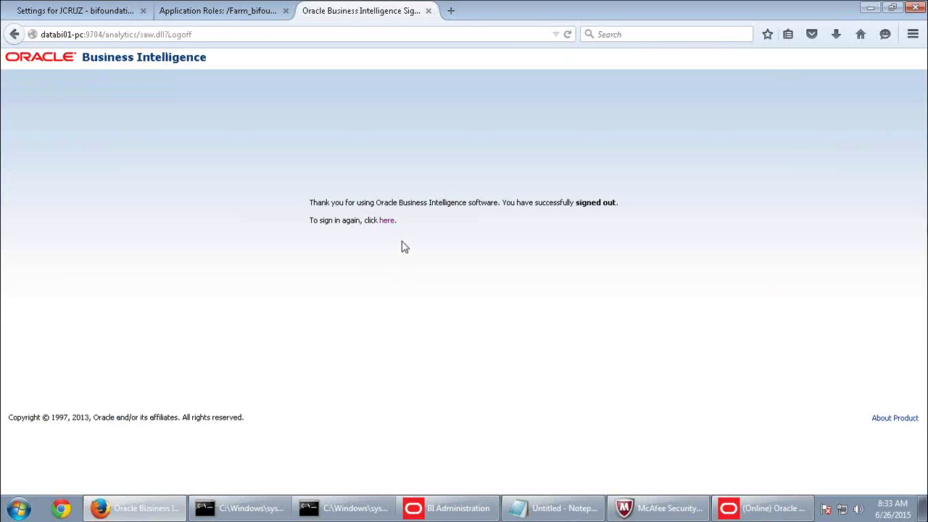
pyautogui.click(390, 222)
pyautogui.click(442, 186)
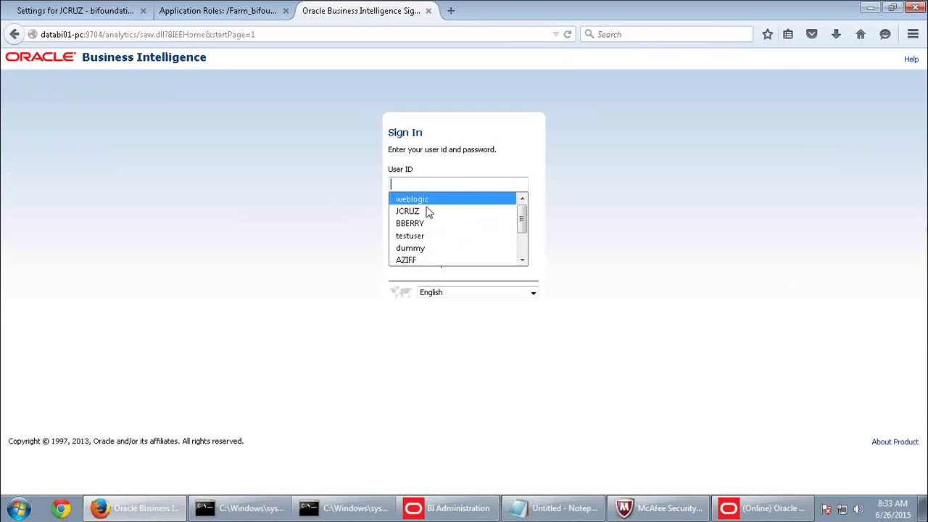
pyautogui.click(424, 210)
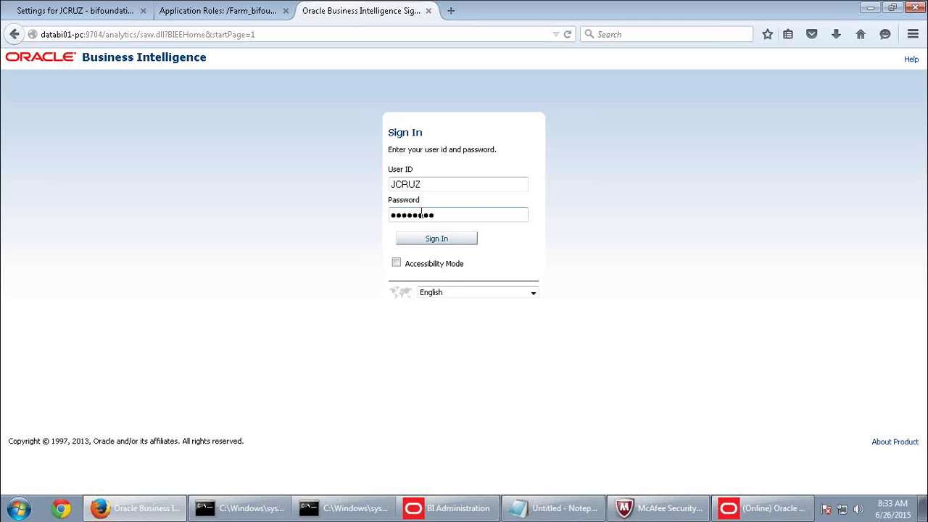
pyautogui.press('Return')
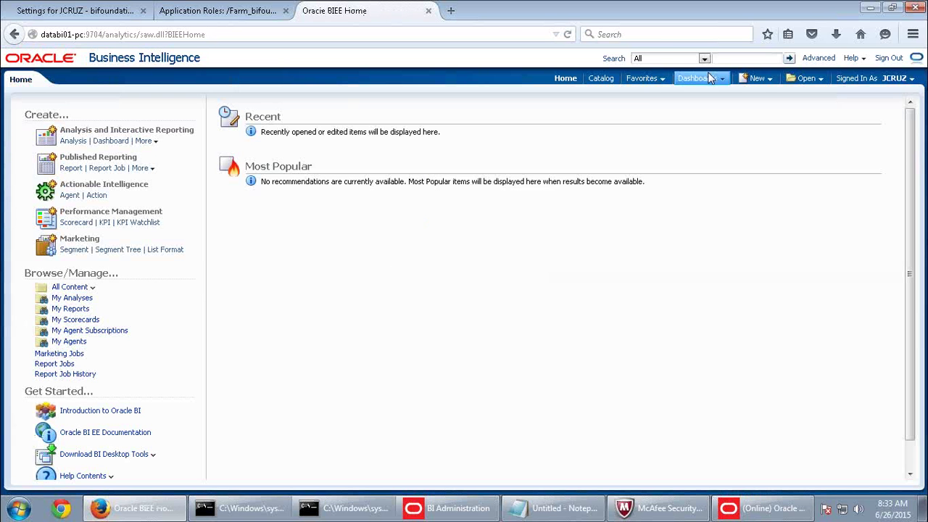
pyautogui.click(720, 79)
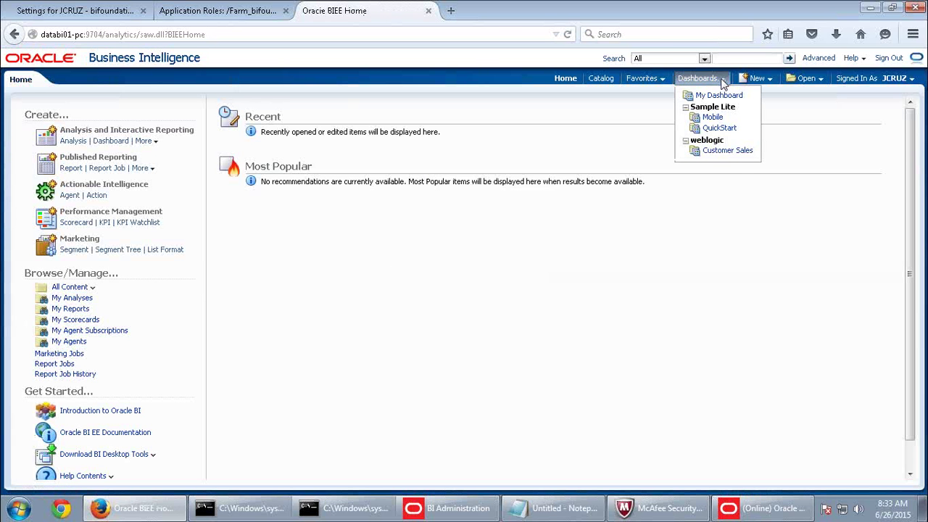
# Create a new SupplierSales analysis with Product Specific and Fact-Sales Dollars, and view its results.
pyautogui.click(756, 78)
pyautogui.click(761, 110)
pyautogui.click(737, 116)
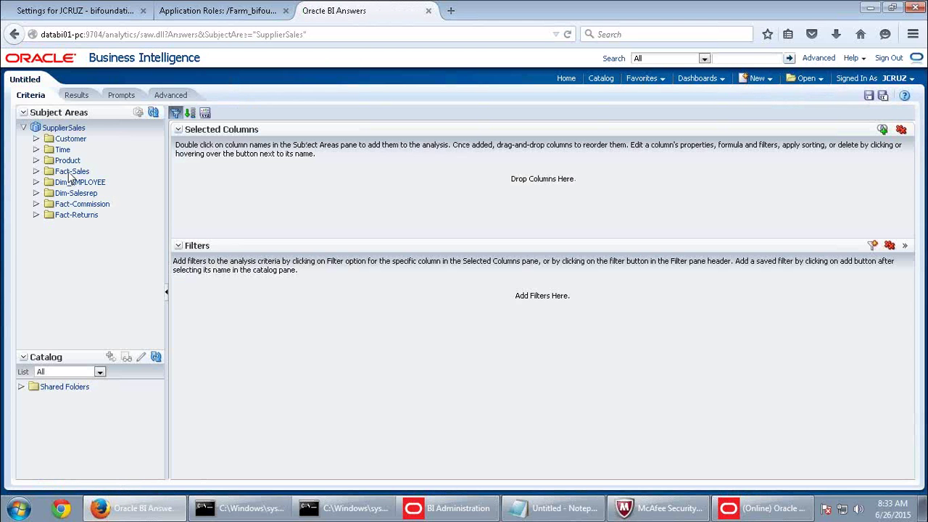
pyautogui.click(65, 160)
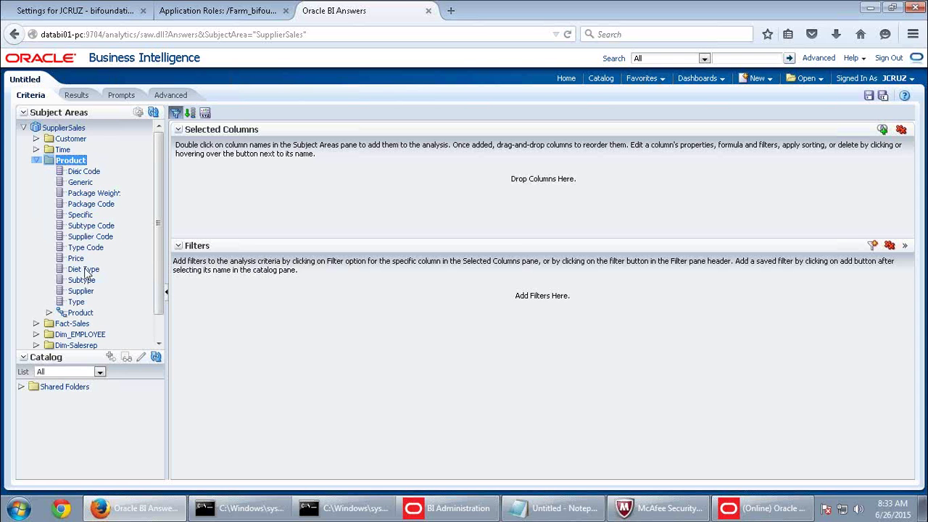
pyautogui.click(93, 216)
pyautogui.doubleClick(95, 215)
pyautogui.scroll(-2, 101, 290)
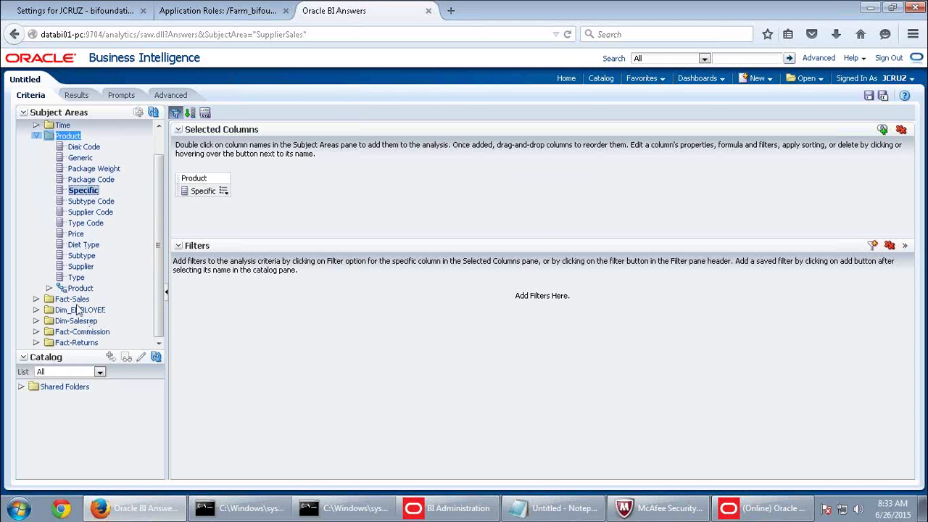
pyautogui.click(73, 299)
pyautogui.doubleClick(82, 309)
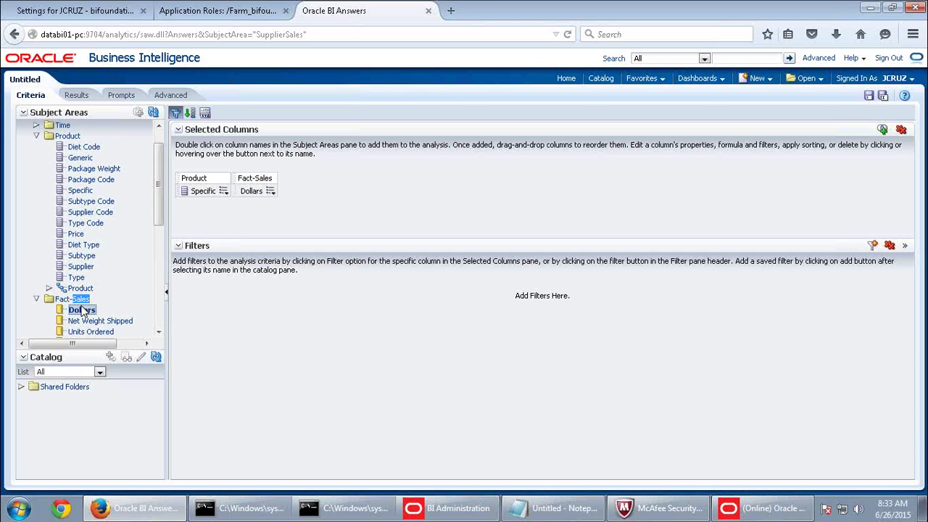
pyautogui.click(76, 95)
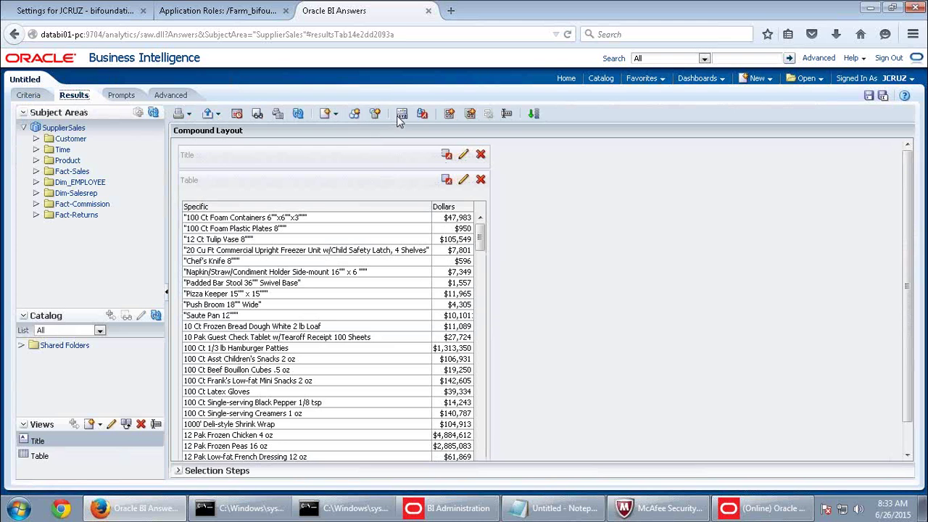
# Cancel Analysis Properties and set the results table to Content paging in Table Properties.
pyautogui.click(400, 115)
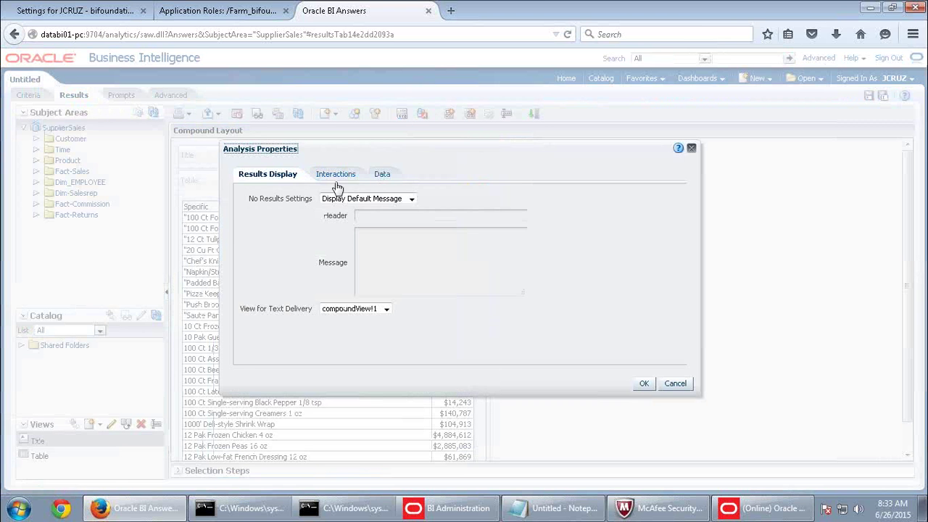
pyautogui.click(675, 384)
pyautogui.click(463, 179)
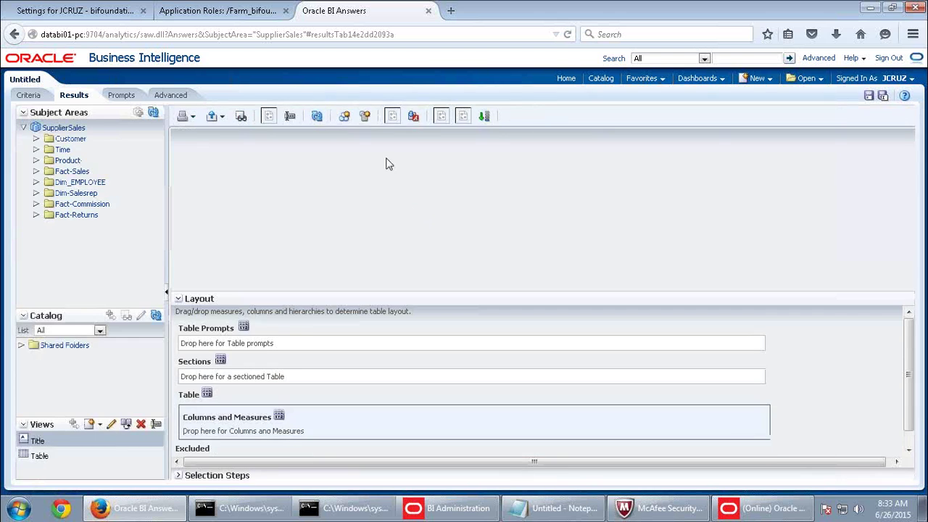
pyautogui.click(391, 136)
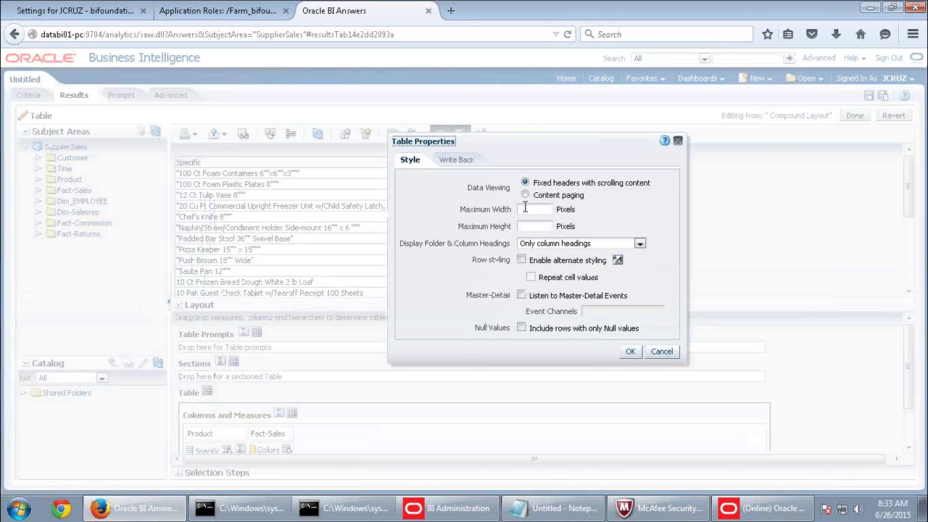
pyautogui.click(525, 194)
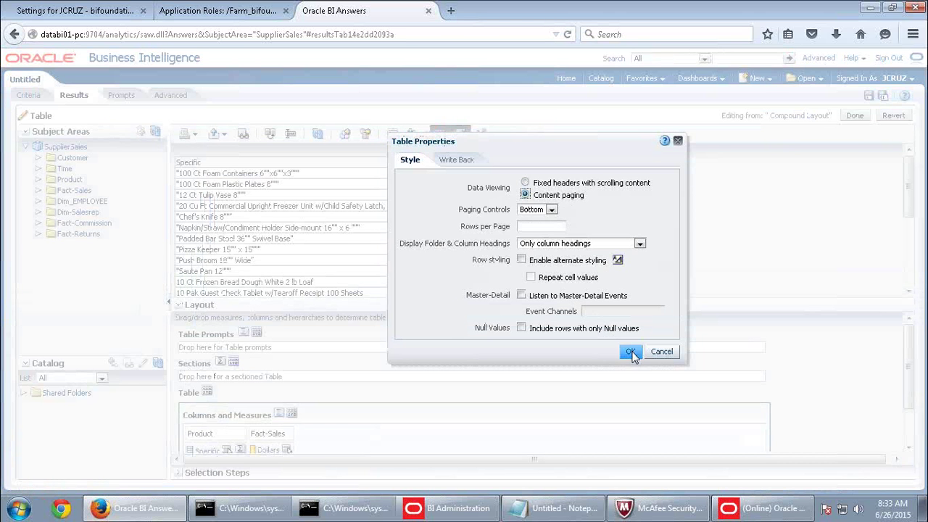
pyautogui.click(630, 351)
pyautogui.click(854, 115)
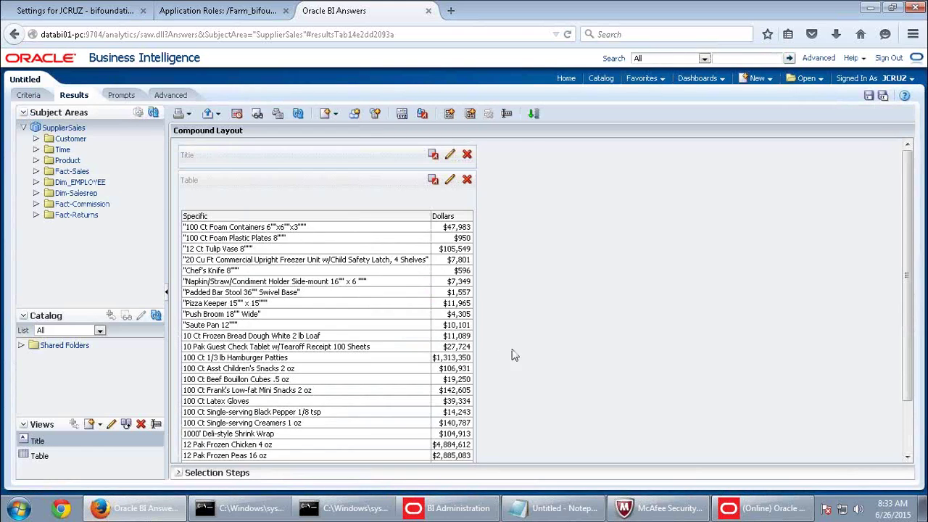
# Show all rows and scroll through the 181 products with their dollar totals.
pyautogui.scroll(-2, 512, 350)
pyautogui.click(324, 442)
pyautogui.scroll(-15, 559, 321)
pyautogui.scroll(-20, 641, 378)
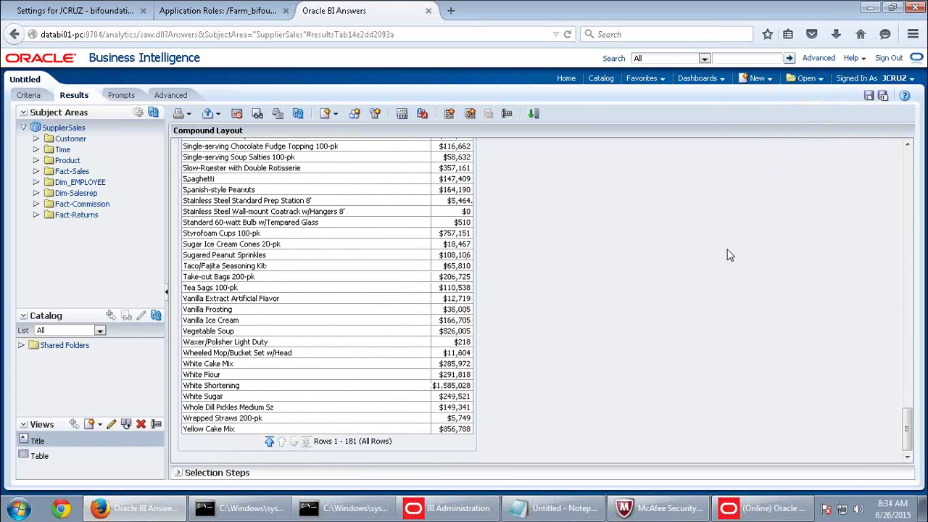
pyautogui.scroll(1, 832, 155)
pyautogui.scroll(2, 832, 155)
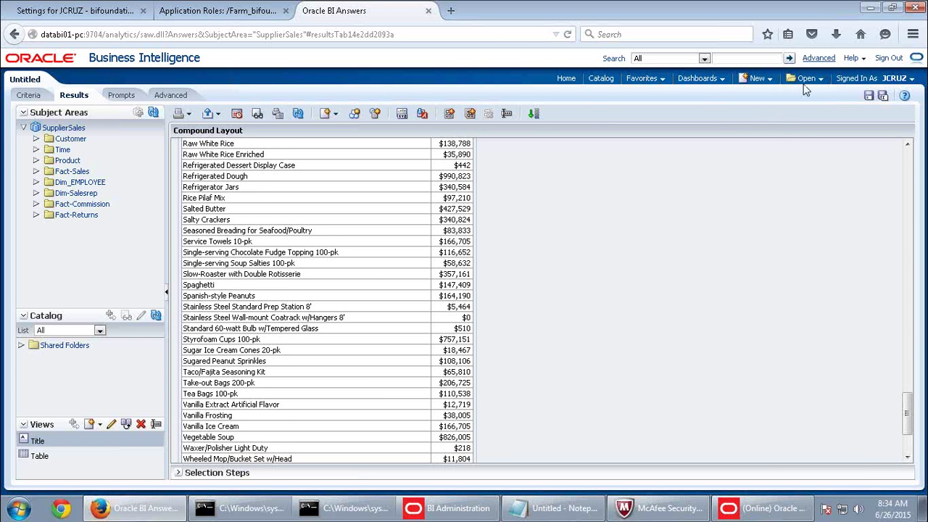
pyautogui.scroll(-3, 526, 300)
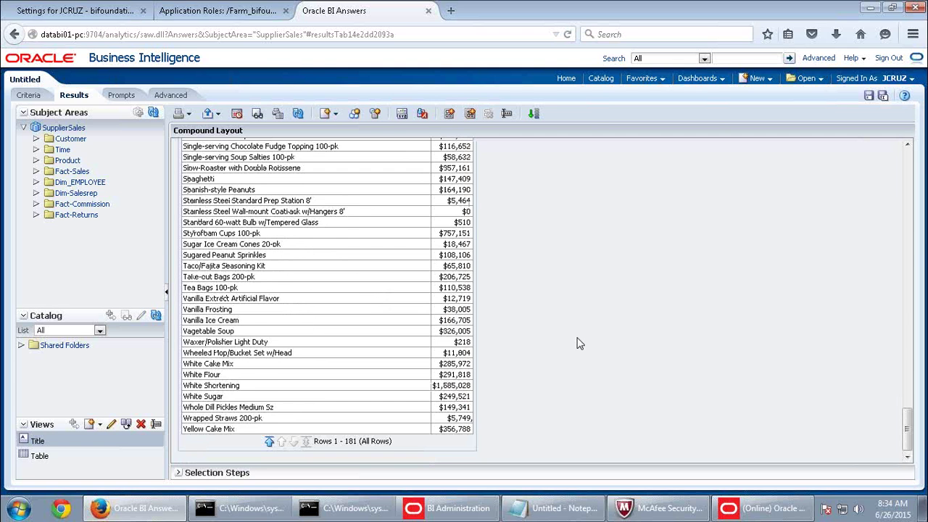
# Open and close the Computer window from the Start menu, then return to the Administration Tool.
pyautogui.click(18, 509)
pyautogui.click(214, 323)
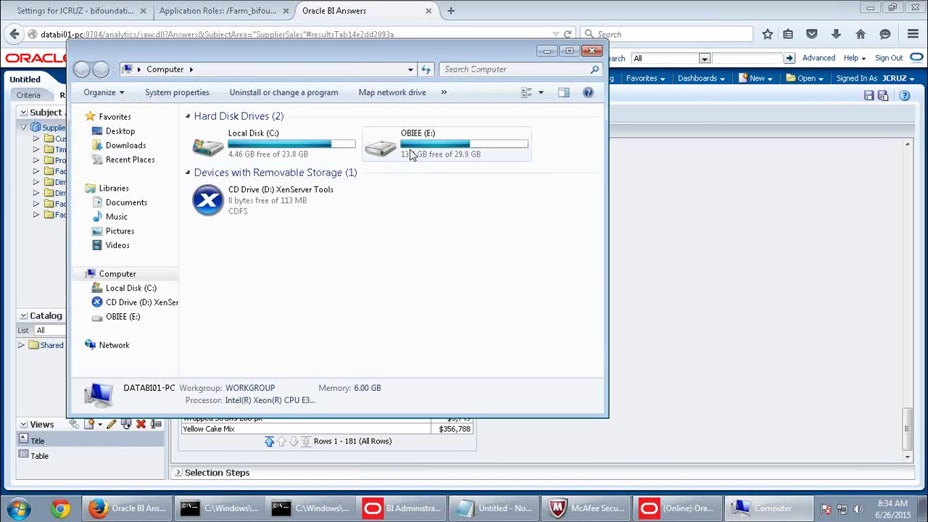
pyautogui.click(592, 50)
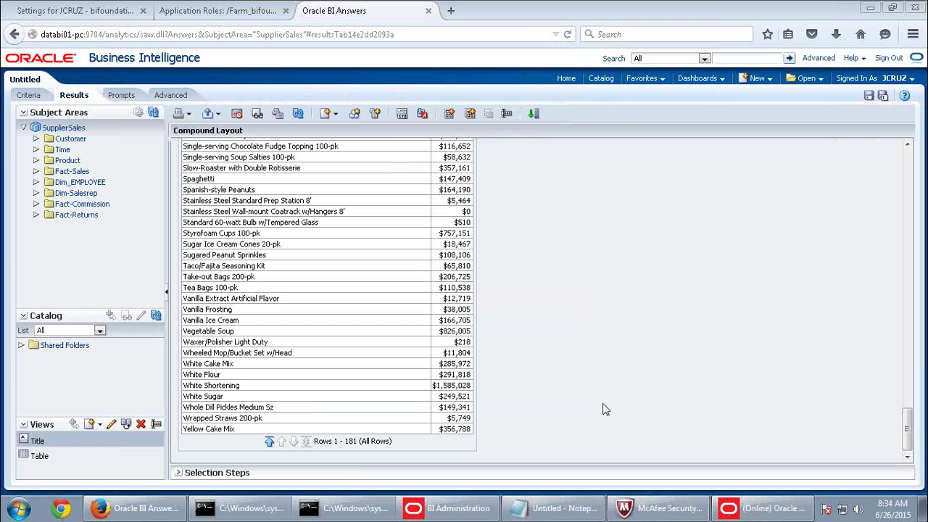
pyautogui.scroll(4, 594, 413)
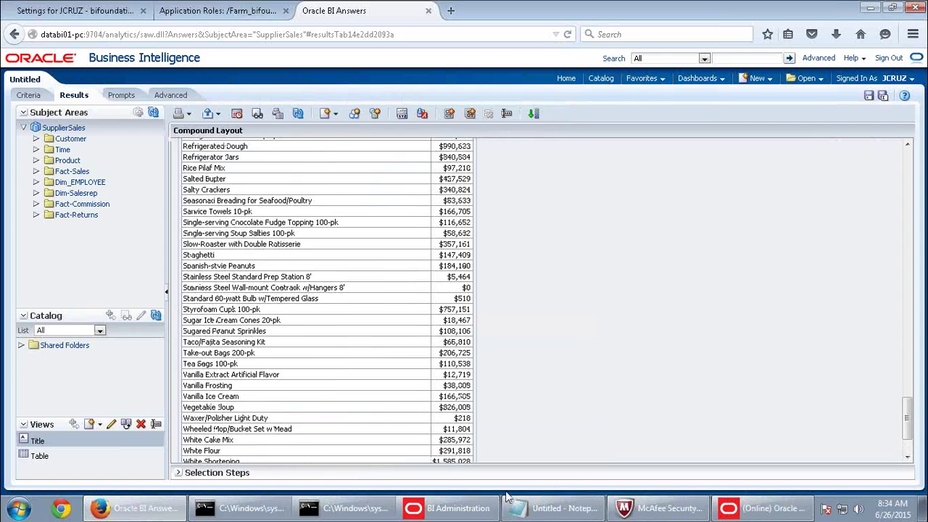
pyautogui.click(471, 509)
# Open the Identity Manager and list all online users with the '*' user filter.
pyautogui.click(755, 507)
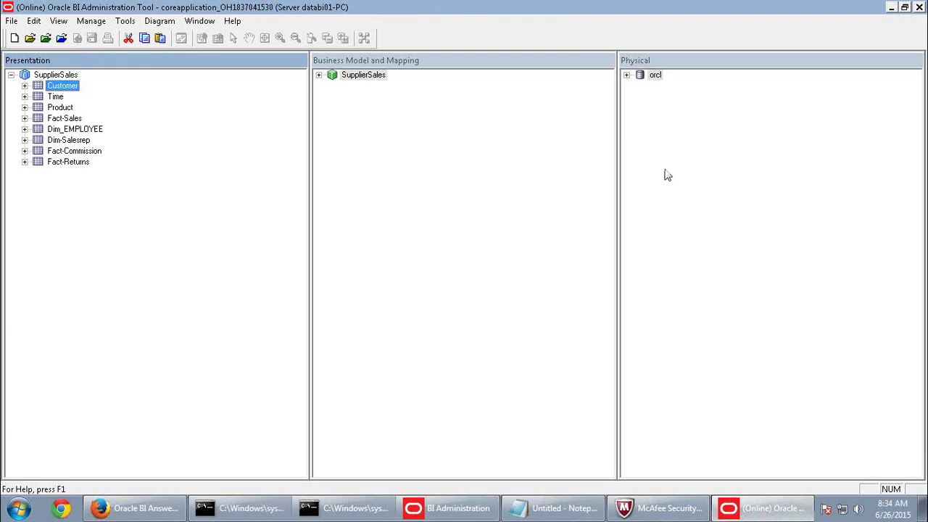
pyautogui.click(91, 20)
pyautogui.click(107, 87)
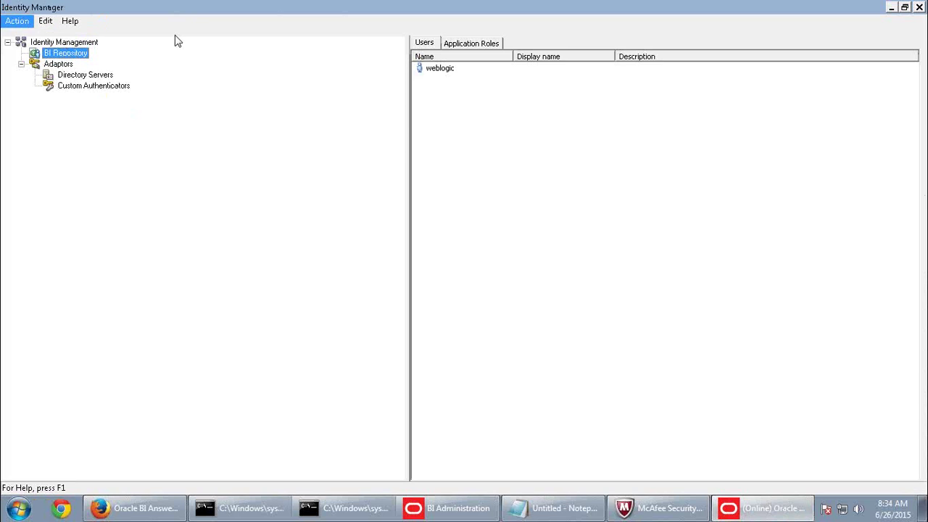
pyautogui.click(16, 21)
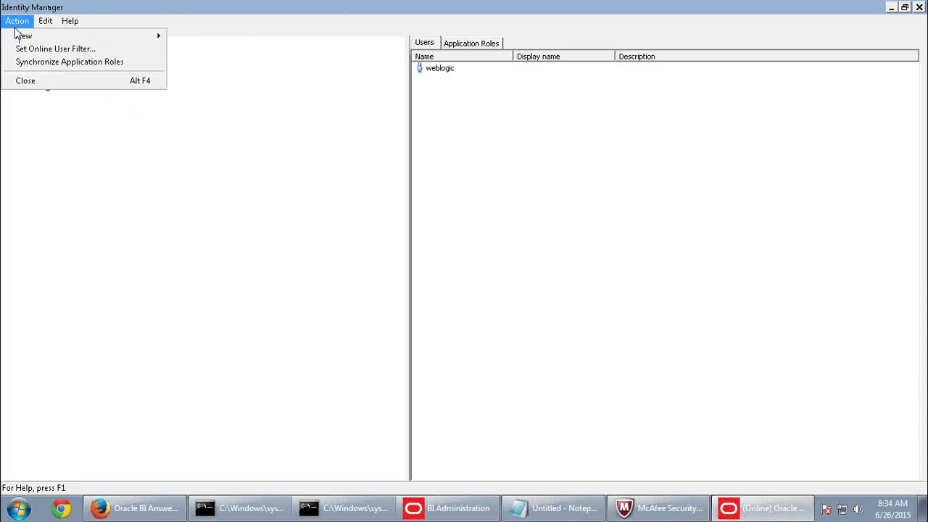
pyautogui.click(27, 49)
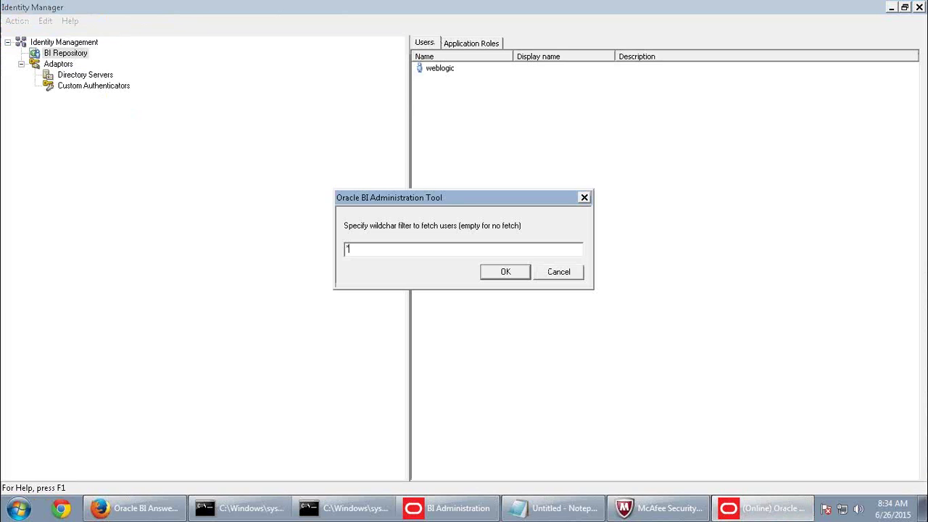
pyautogui.press('Return')
# Set the two sales users' logging levels to 1 and 2, checking out the objects.
pyautogui.doubleClick(437, 114)
pyautogui.click(466, 203)
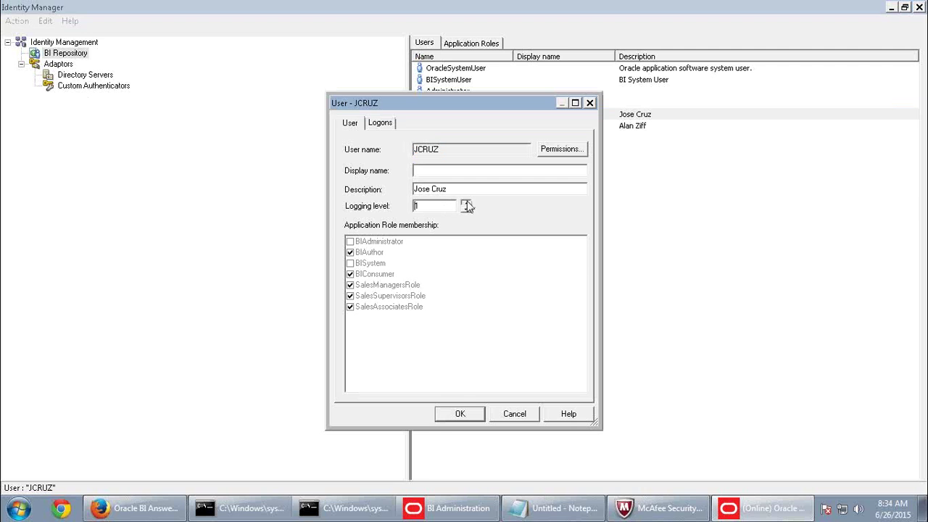
pyautogui.click(457, 415)
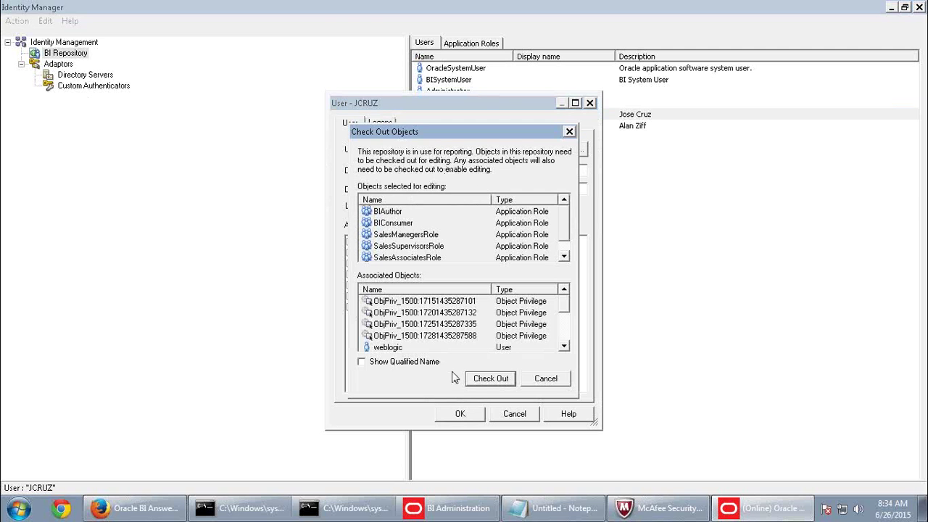
pyautogui.click(489, 378)
pyautogui.doubleClick(439, 116)
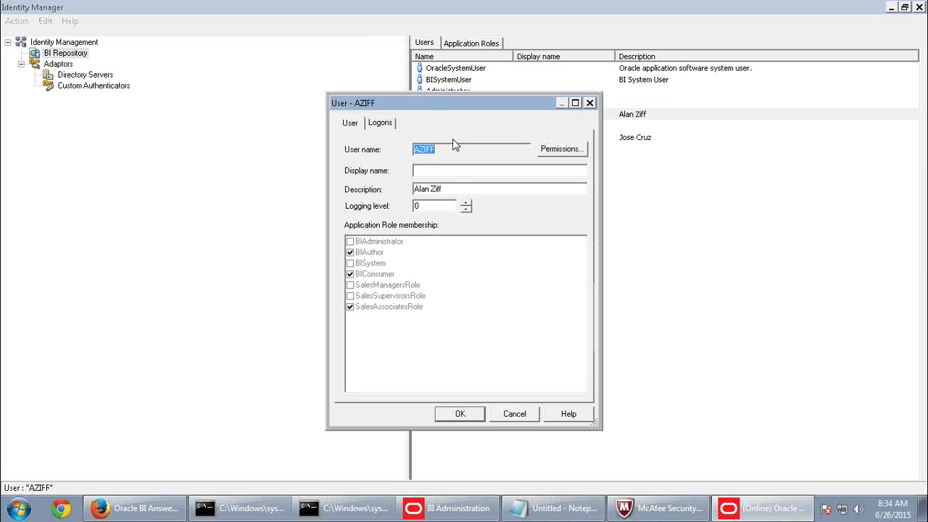
pyautogui.click(466, 204)
pyautogui.click(466, 204)
pyautogui.click(458, 415)
# Close the Identity Manager and check in the changes after the global consistency check.
pyautogui.click(919, 7)
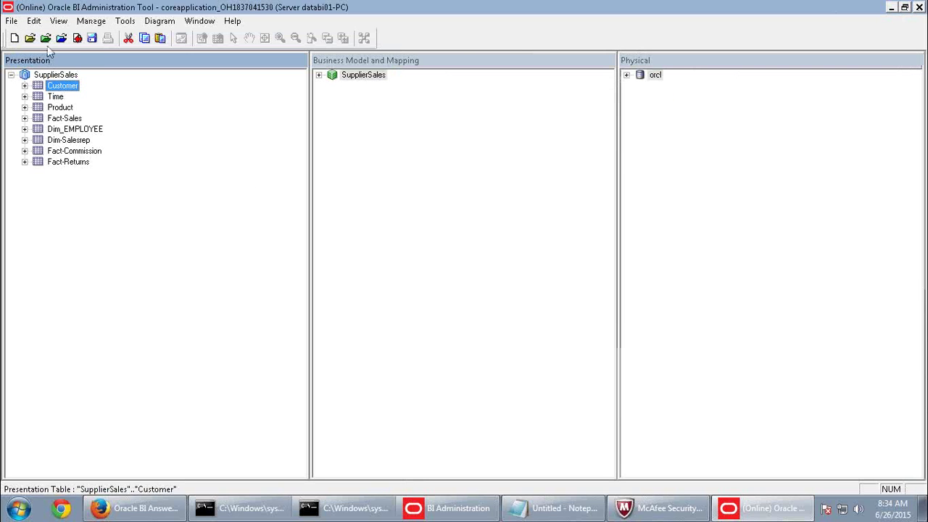
pyautogui.click(77, 38)
pyautogui.click(419, 283)
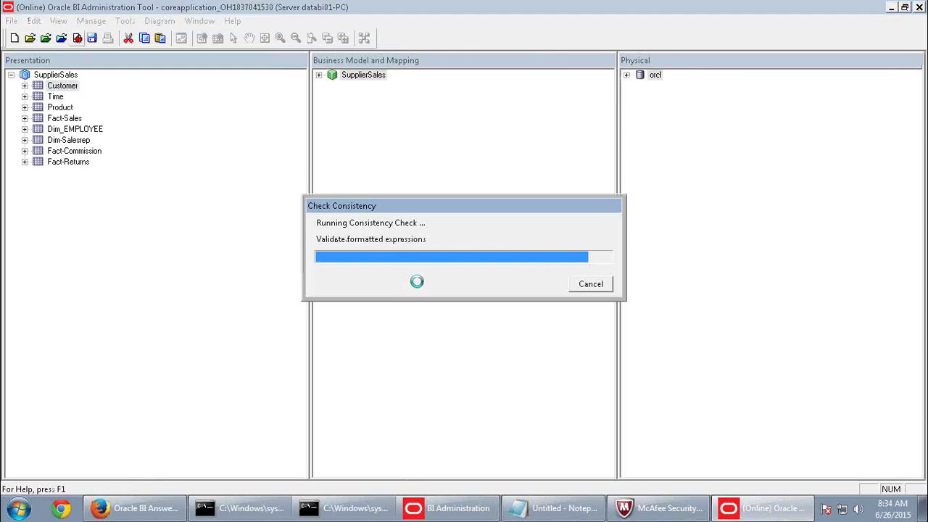
pyautogui.click(589, 284)
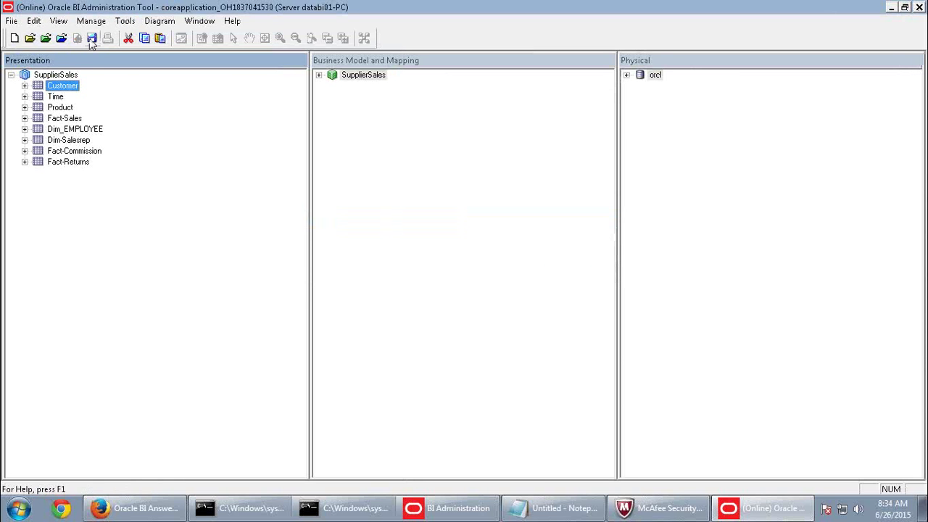
pyautogui.click(145, 508)
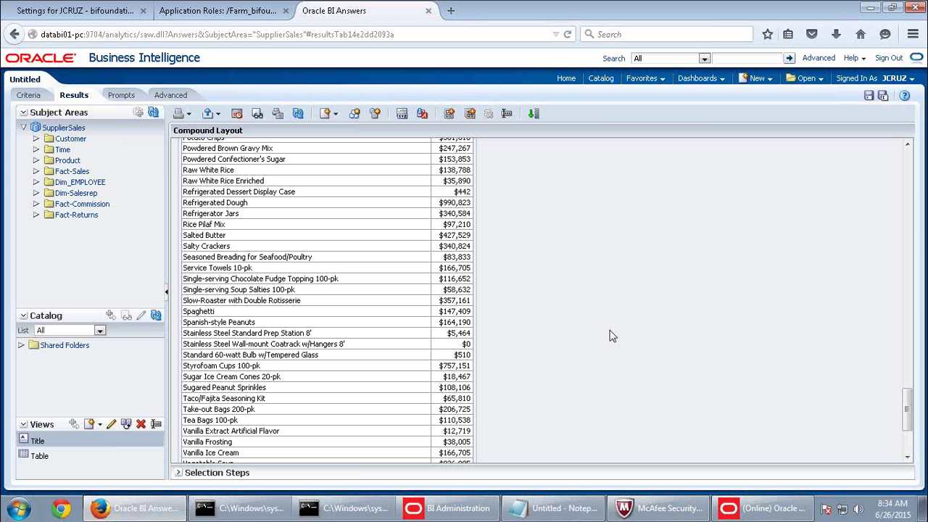
# Sign out, leaving the unsaved analysis, and sign back in as the administrator.
pyautogui.click(888, 58)
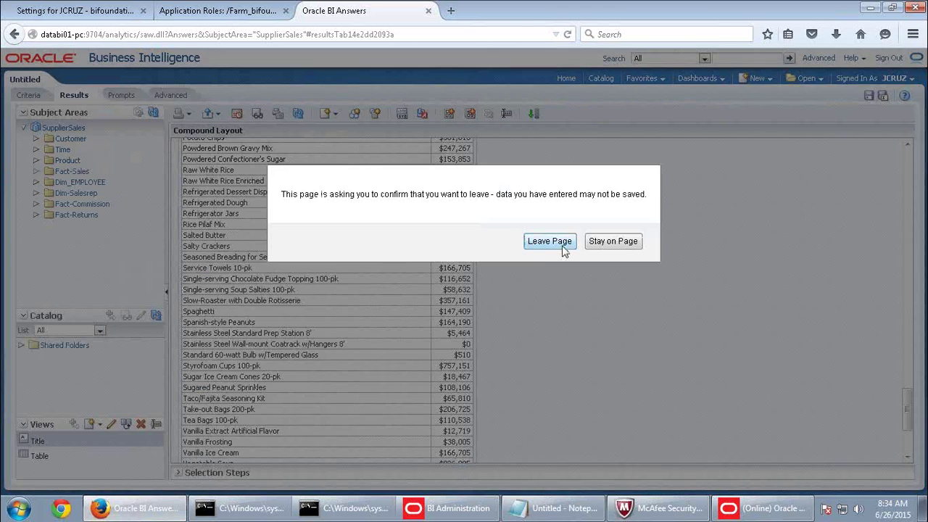
pyautogui.click(562, 245)
pyautogui.click(389, 224)
pyautogui.click(414, 188)
pyautogui.click(421, 198)
pyautogui.click(421, 211)
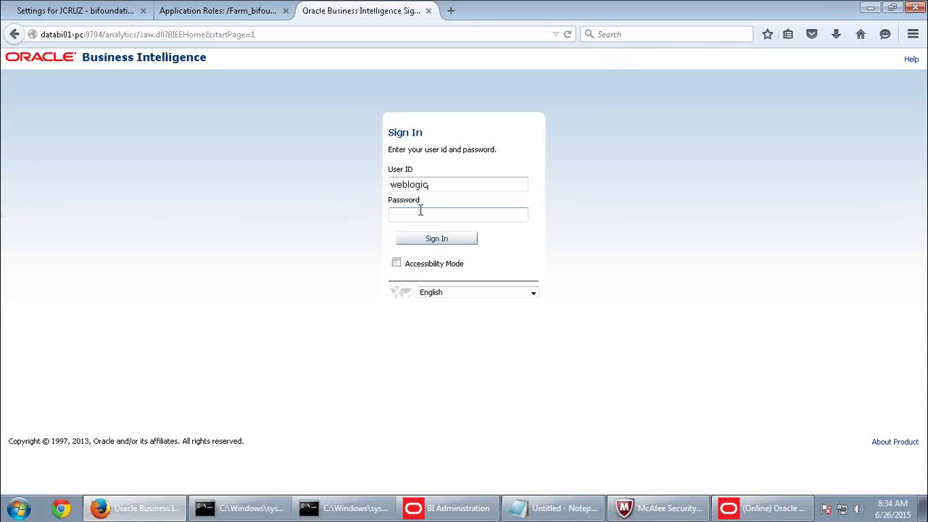
pyautogui.press('Return')
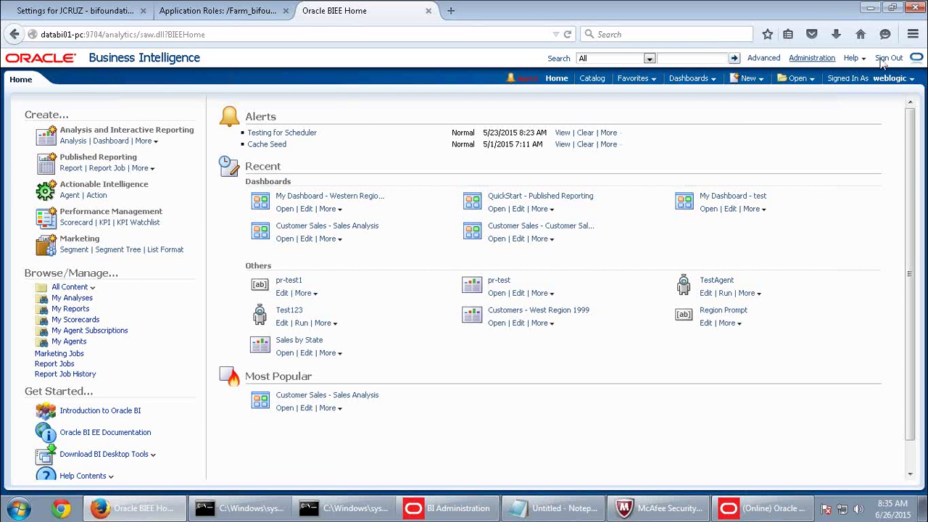
# Reload Files and Metadata from the Administration page, then sign out to the sign-in page.
pyautogui.click(806, 59)
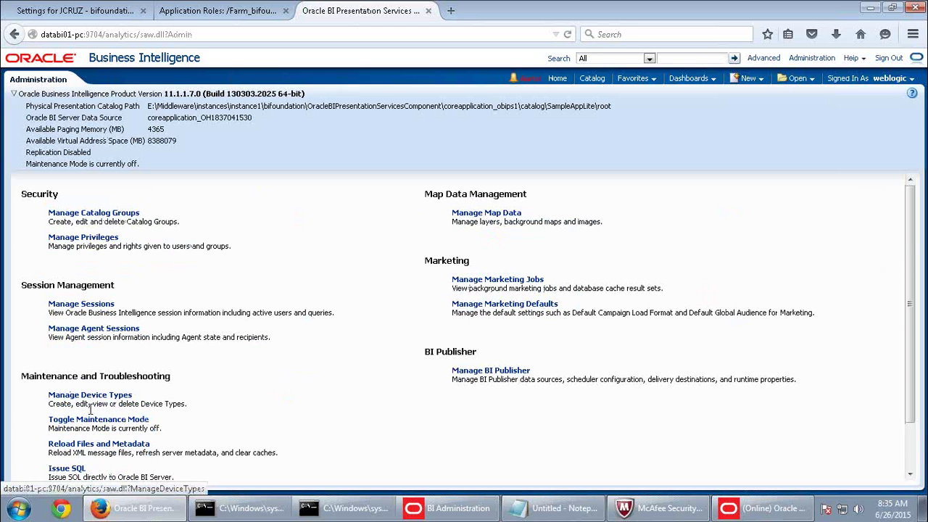
pyautogui.click(92, 445)
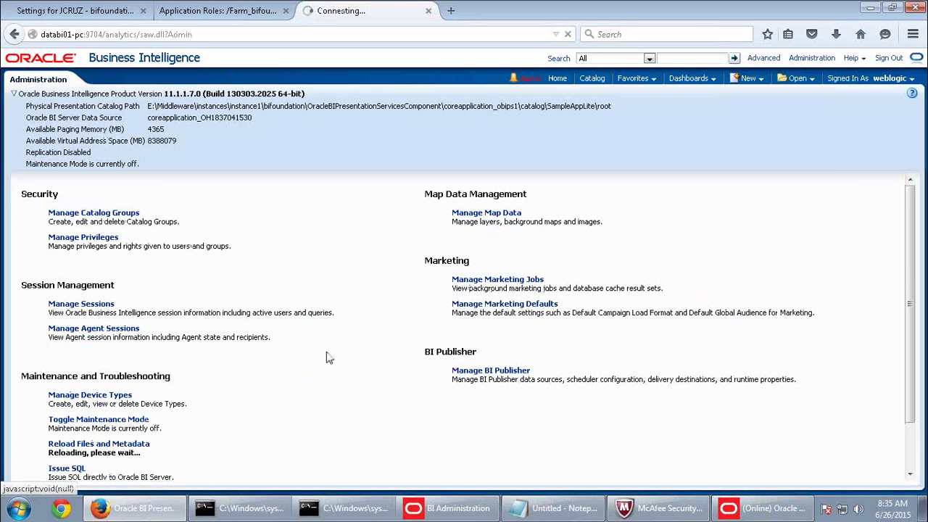
pyautogui.scroll(-2, 331, 356)
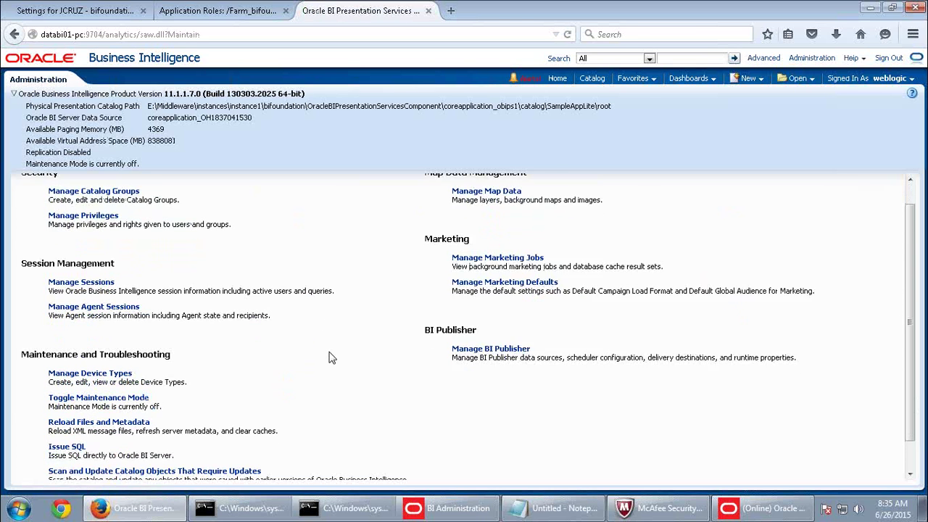
pyautogui.click(890, 59)
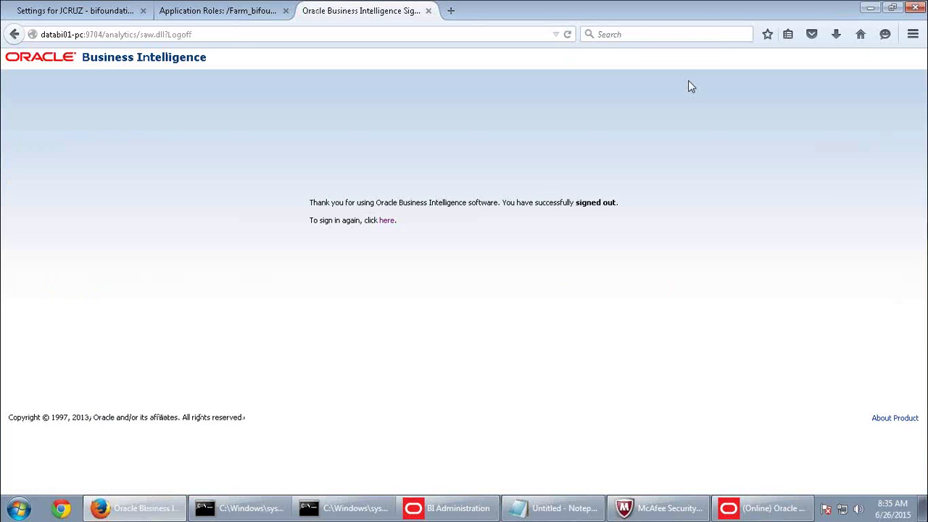
pyautogui.click(386, 219)
pyautogui.click(419, 187)
# Sign in as the test user and build a SupplierSales analysis of Product Specific and Fact-Sales Dollars.
pyautogui.click(418, 209)
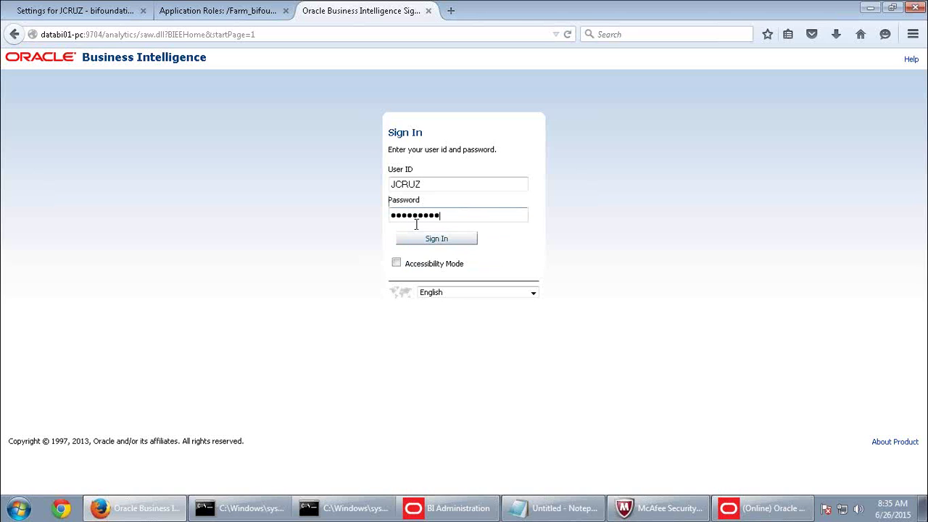
pyautogui.click(437, 242)
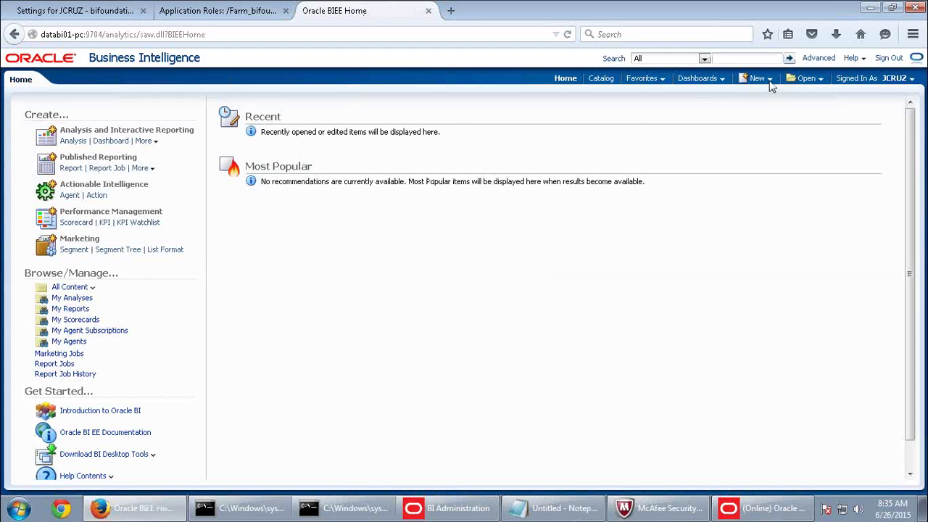
pyautogui.click(769, 80)
pyautogui.click(766, 109)
pyautogui.click(747, 118)
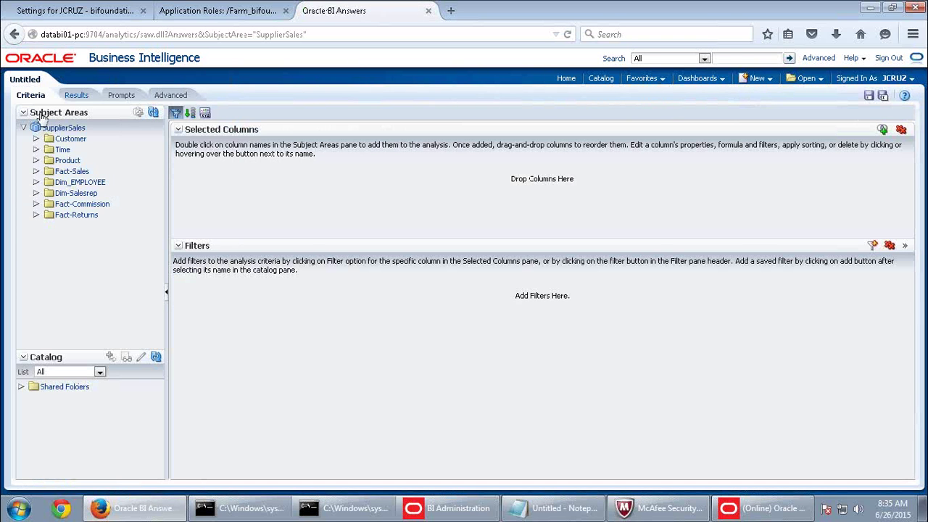
pyautogui.click(37, 160)
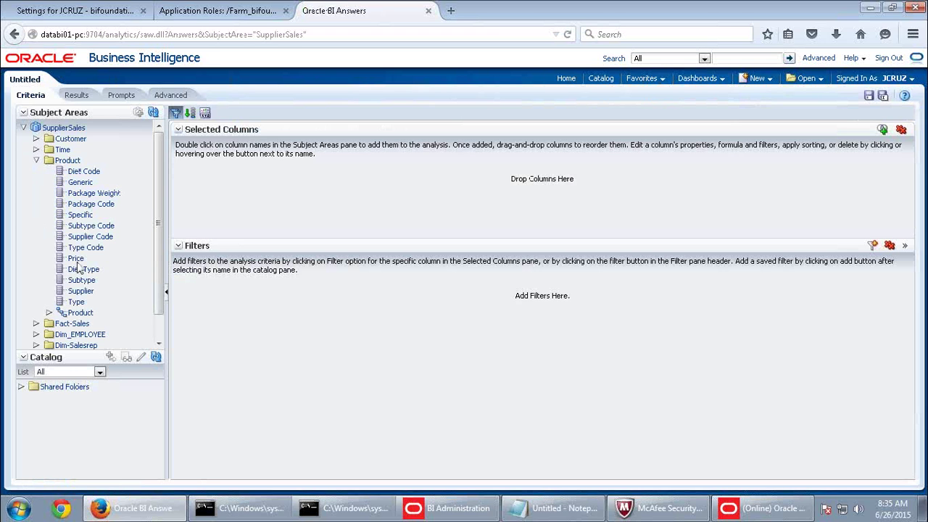
pyautogui.doubleClick(81, 216)
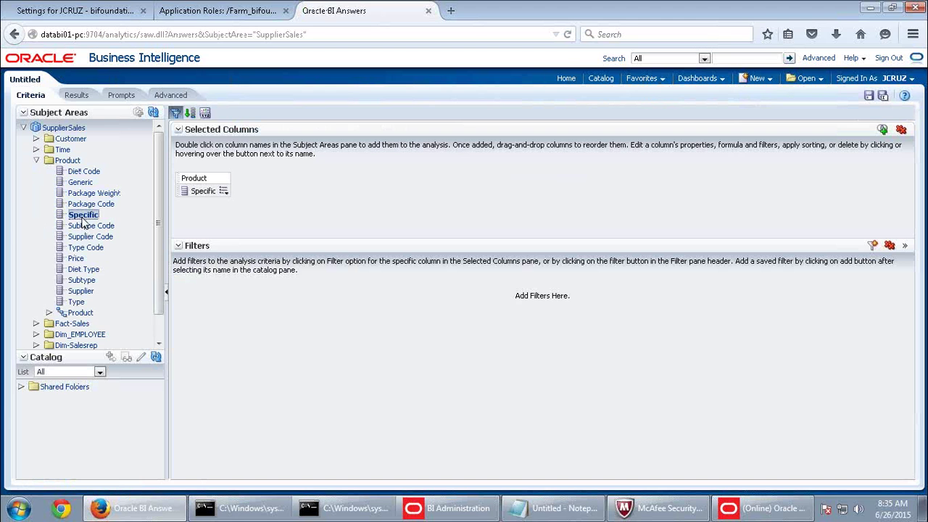
pyautogui.click(73, 324)
pyautogui.scroll(-4, 79, 305)
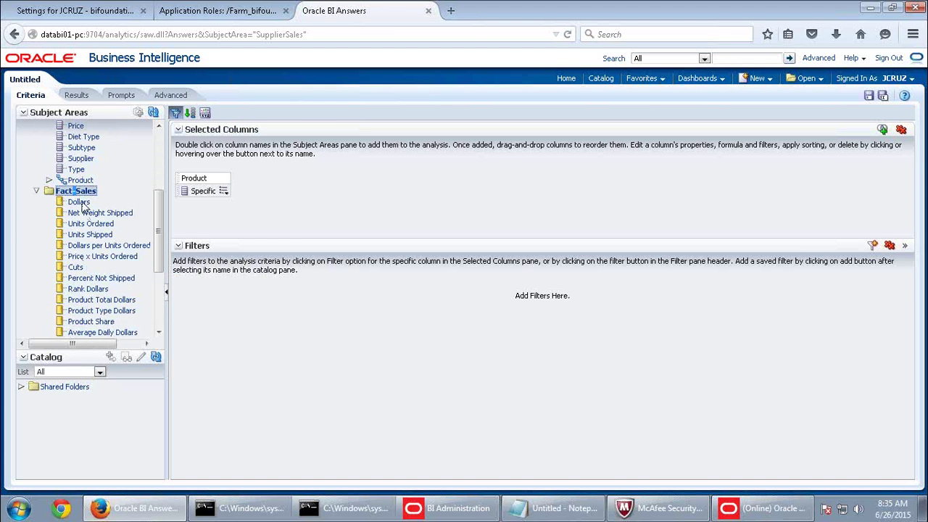
pyautogui.doubleClick(82, 203)
pyautogui.click(77, 95)
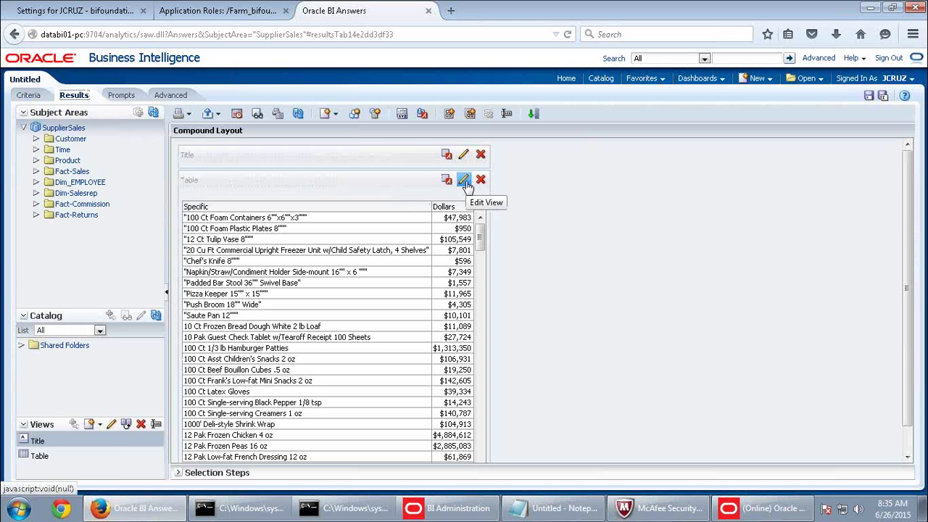
# Set the results table to Content paging and scroll through all 181 product rows.
pyautogui.click(466, 186)
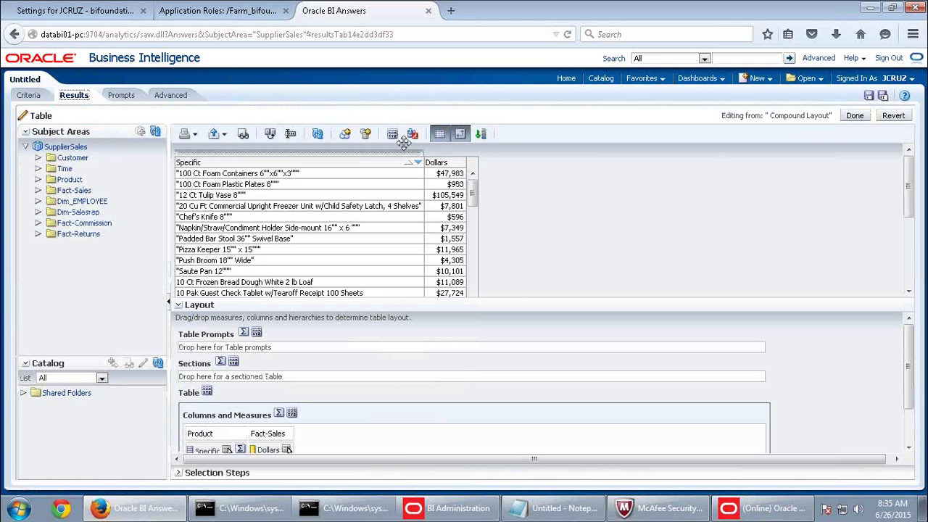
pyautogui.click(398, 135)
pyautogui.click(533, 194)
pyautogui.click(636, 350)
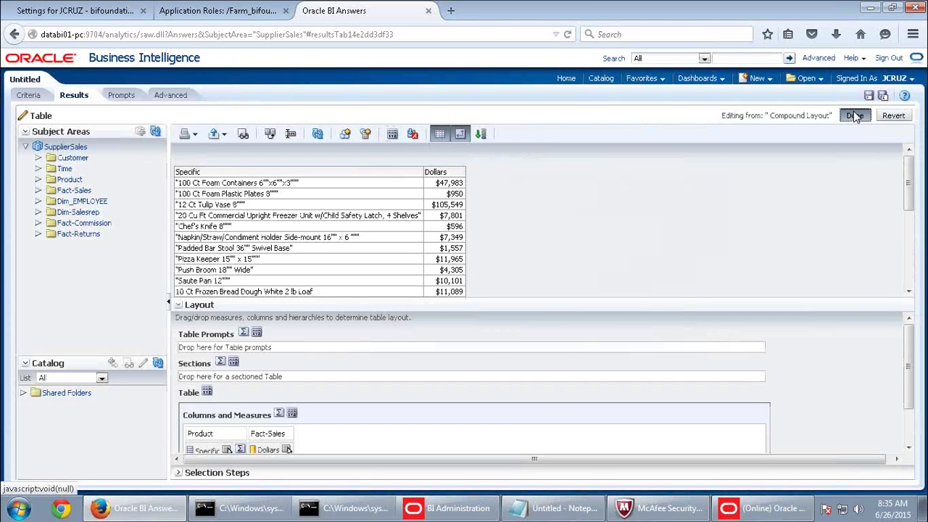
pyautogui.click(854, 116)
pyautogui.scroll(-1, 406, 421)
pyautogui.click(349, 441)
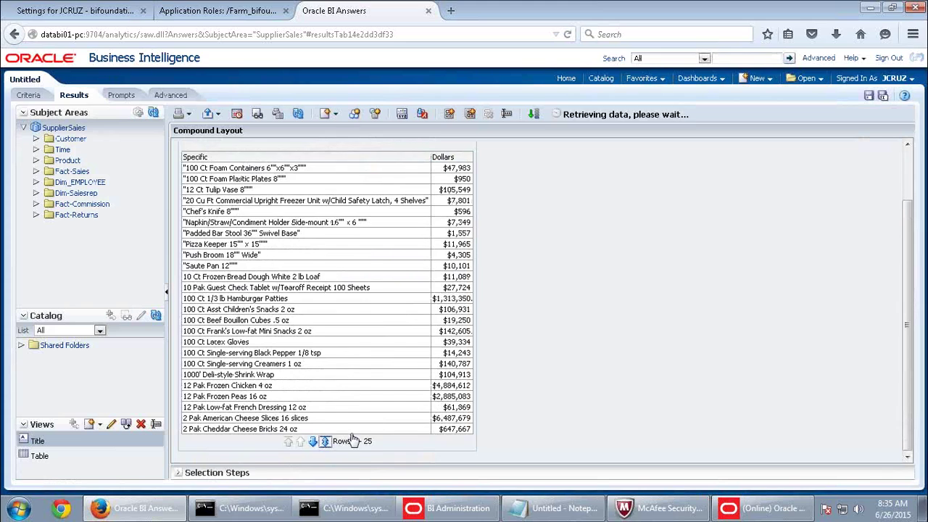
pyautogui.scroll(-3, 459, 366)
pyautogui.scroll(-20, 459, 364)
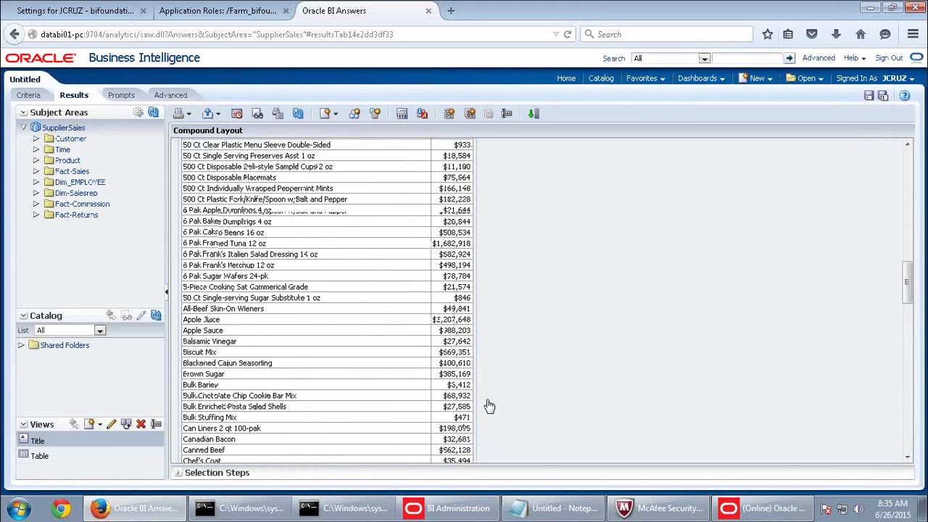
pyautogui.scroll(-15, 507, 434)
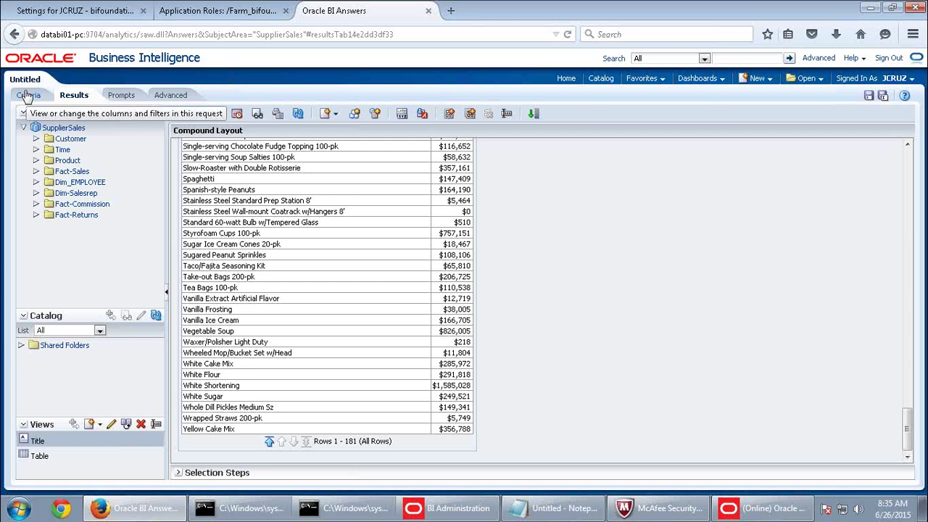
# Sign out, sign back in as the administrator, and open Administration > Manage Sessions.
pyautogui.click(887, 58)
pyautogui.click(559, 239)
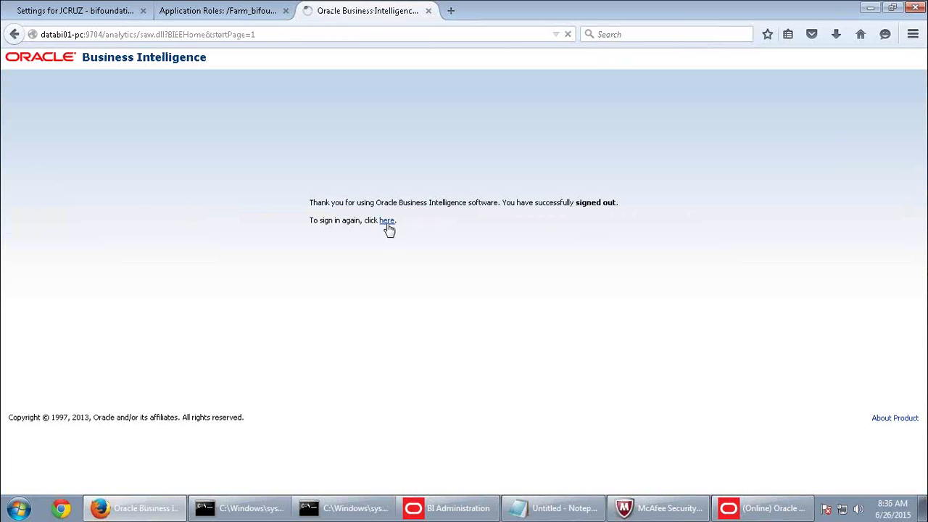
pyautogui.click(387, 221)
pyautogui.click(421, 184)
pyautogui.click(410, 199)
pyautogui.click(423, 213)
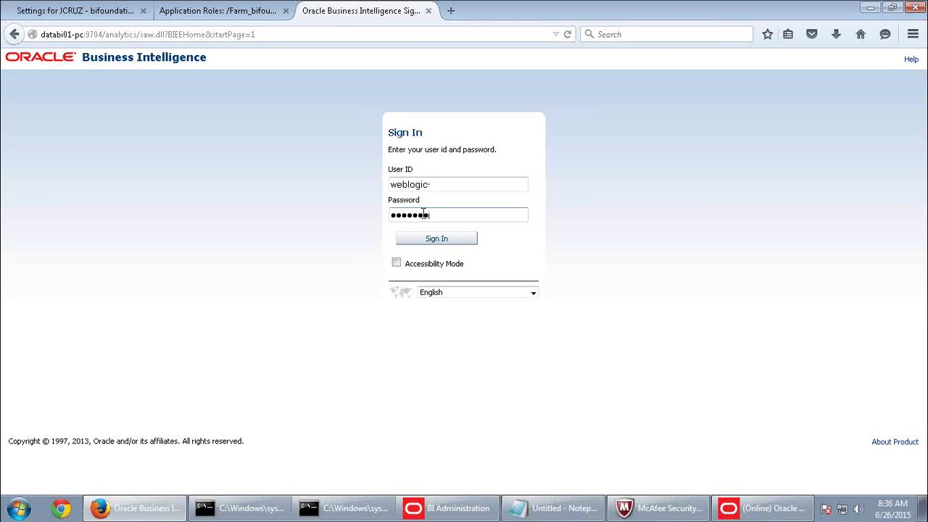
pyautogui.press('Return')
pyautogui.click(811, 59)
pyautogui.click(100, 307)
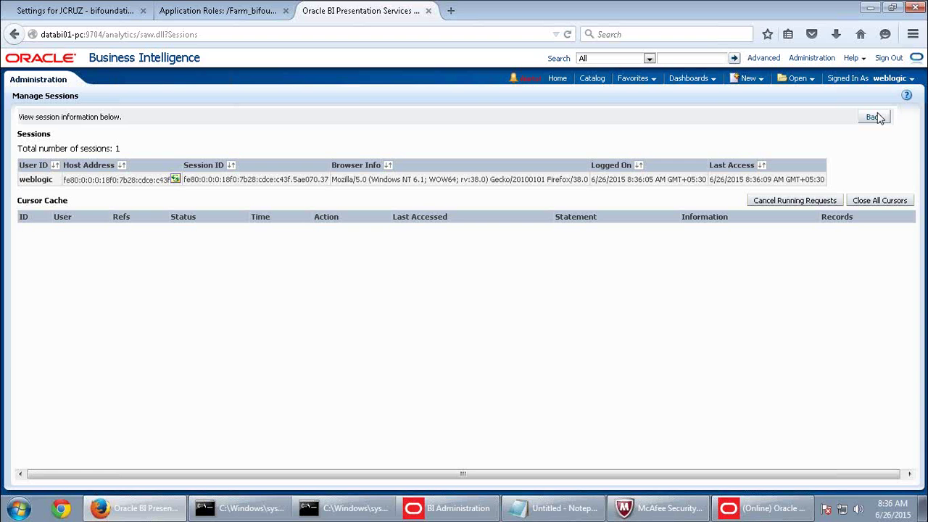
# Open the Computer window listing the drives from the Start menu.
pyautogui.click(8, 507)
pyautogui.click(217, 347)
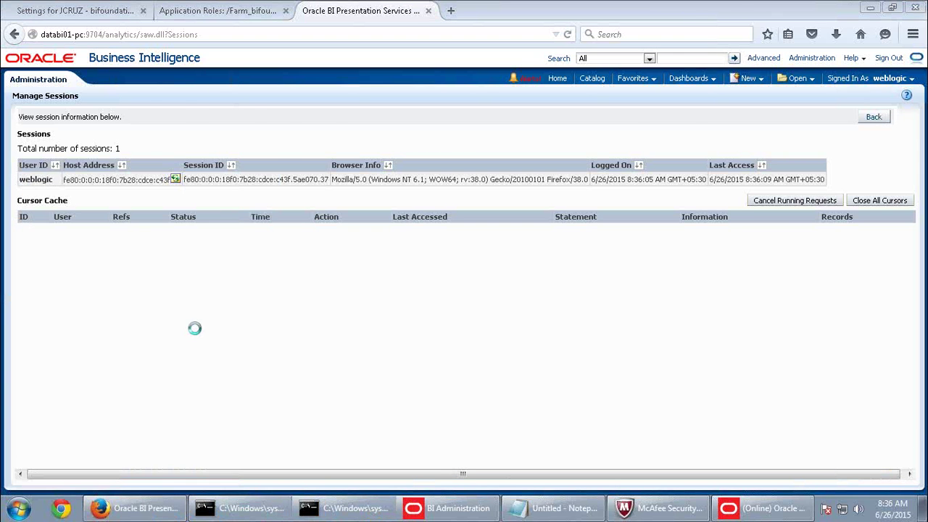
pyautogui.click(743, 62)
pyautogui.click(16, 506)
pyautogui.click(207, 379)
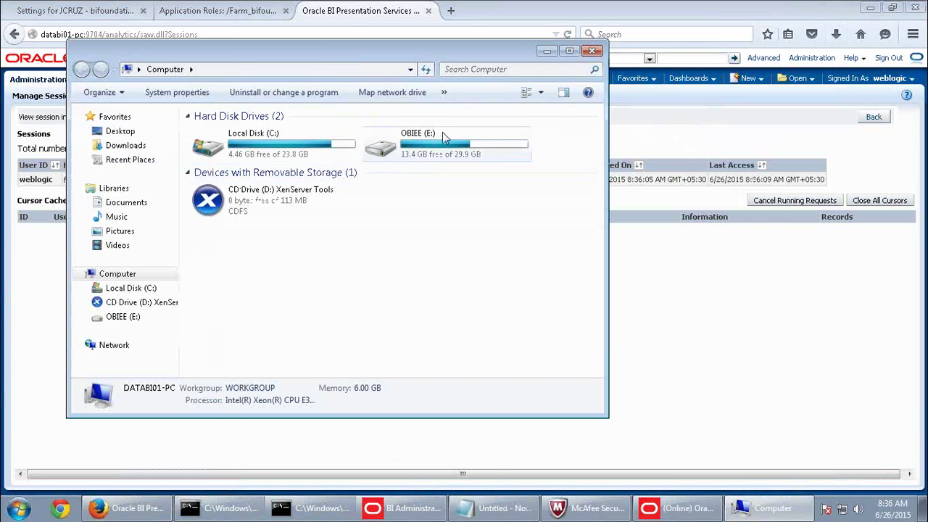
# Browse the OBIEE (E:) drive to Middleware\instances\instance1 with the window maximized.
pyautogui.doubleClick(429, 145)
pyautogui.doubleClick(209, 164)
pyautogui.doubleClick(232, 137)
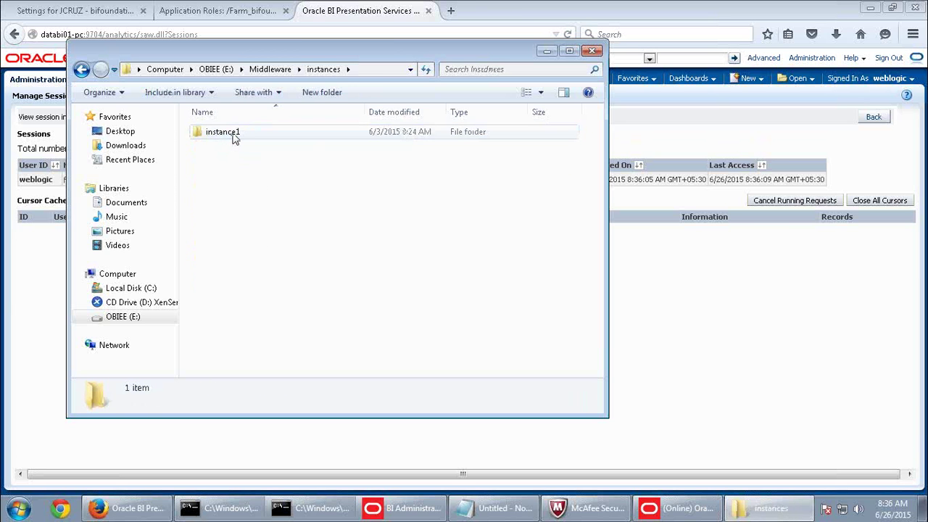
pyautogui.doubleClick(233, 138)
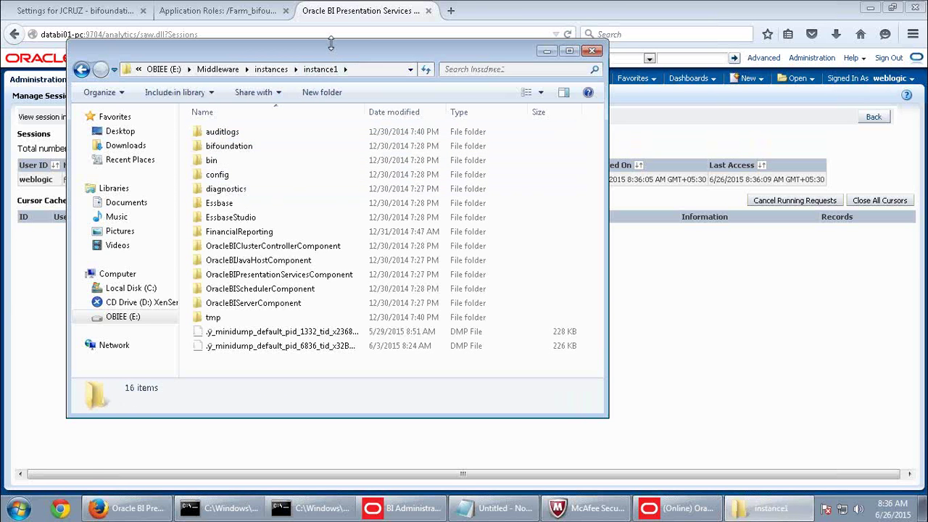
pyautogui.doubleClick(330, 44)
pyautogui.moveTo(313, 23); pyautogui.dragTo(280, 57)
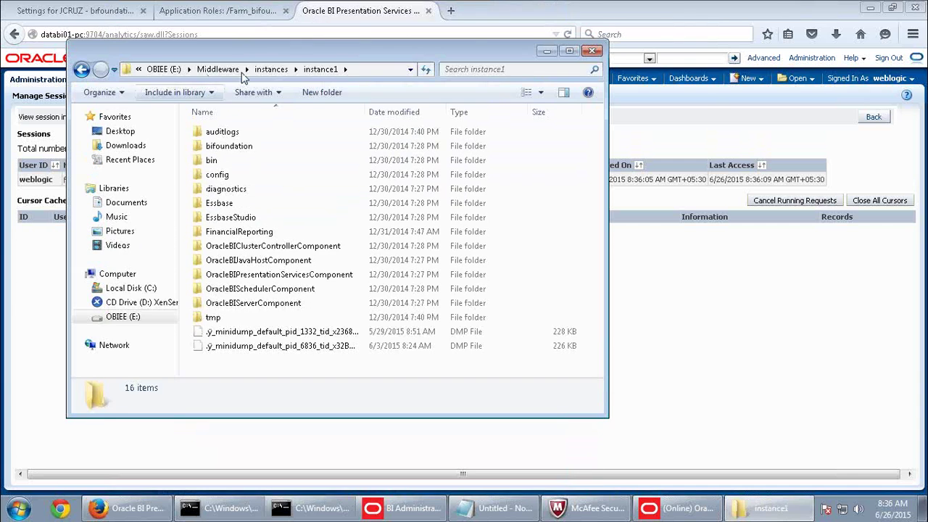
pyautogui.doubleClick(279, 57)
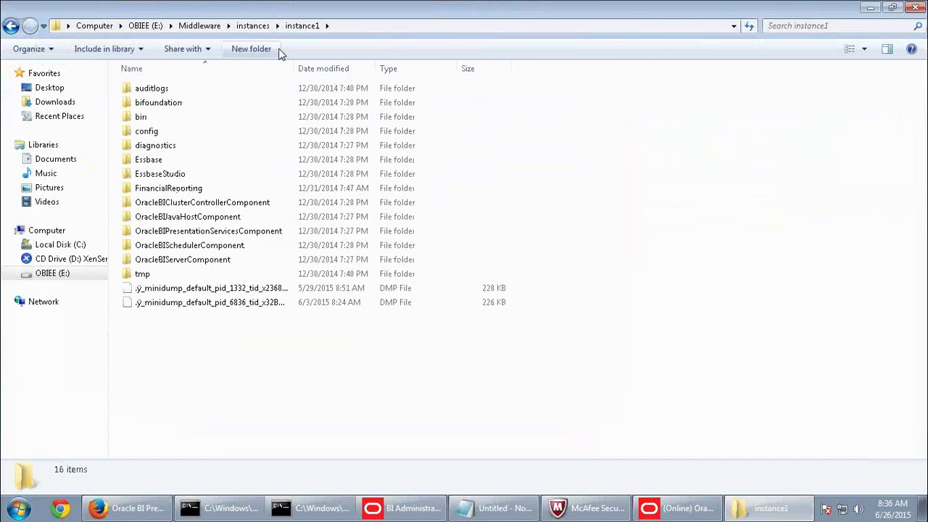
pyautogui.doubleClick(168, 105)
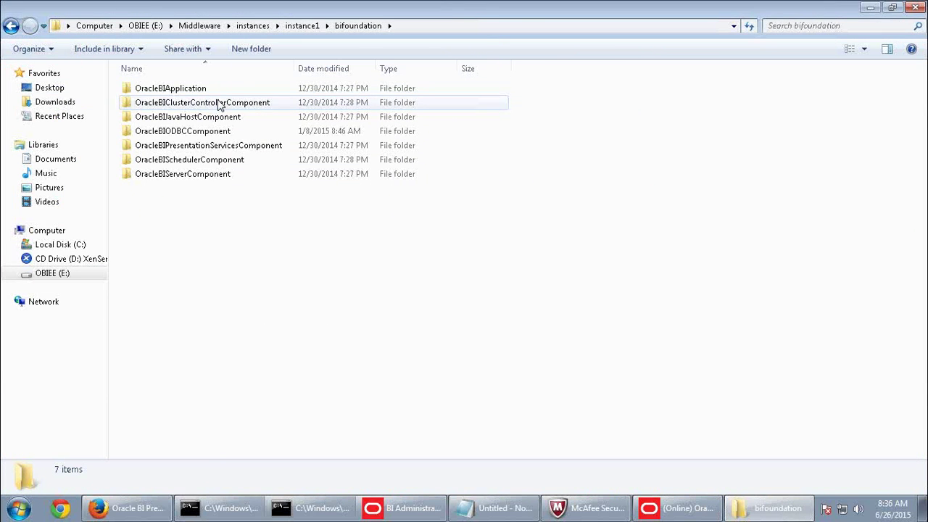
pyautogui.doubleClick(203, 175)
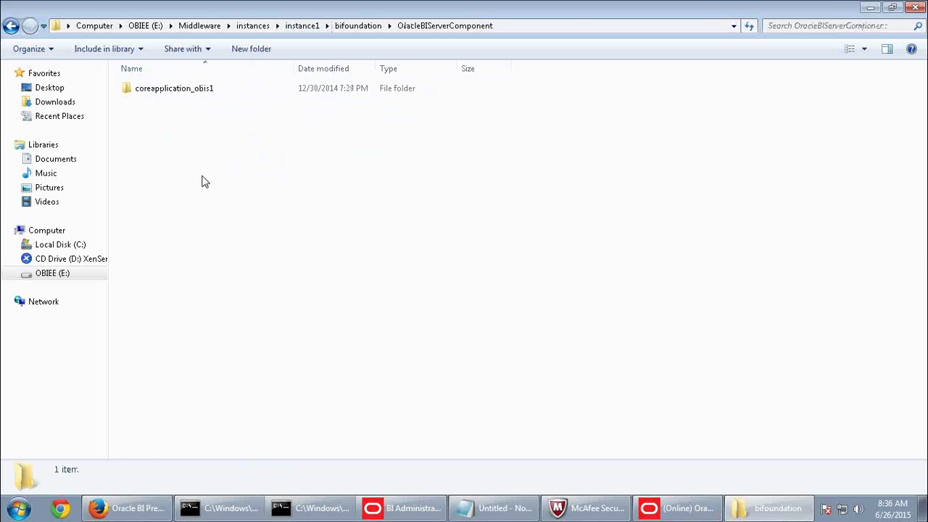
pyautogui.doubleClick(209, 90)
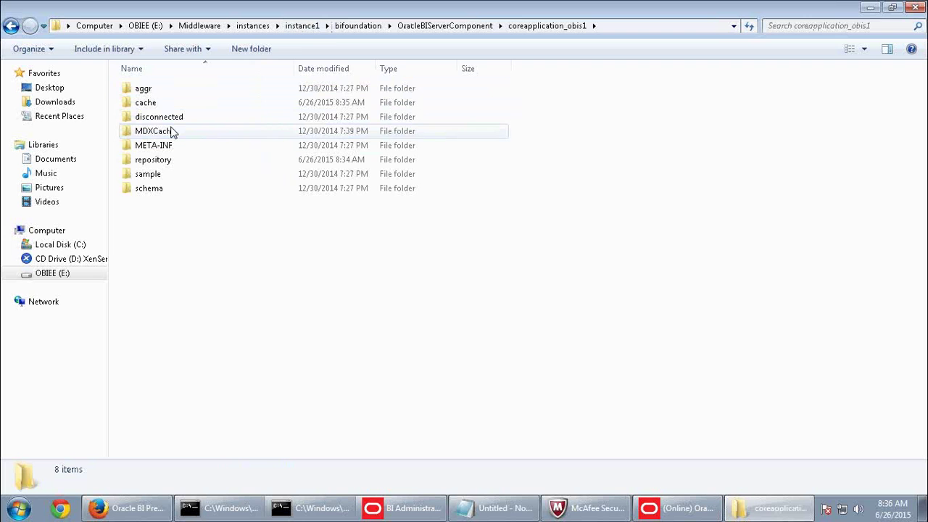
pyautogui.click(343, 27)
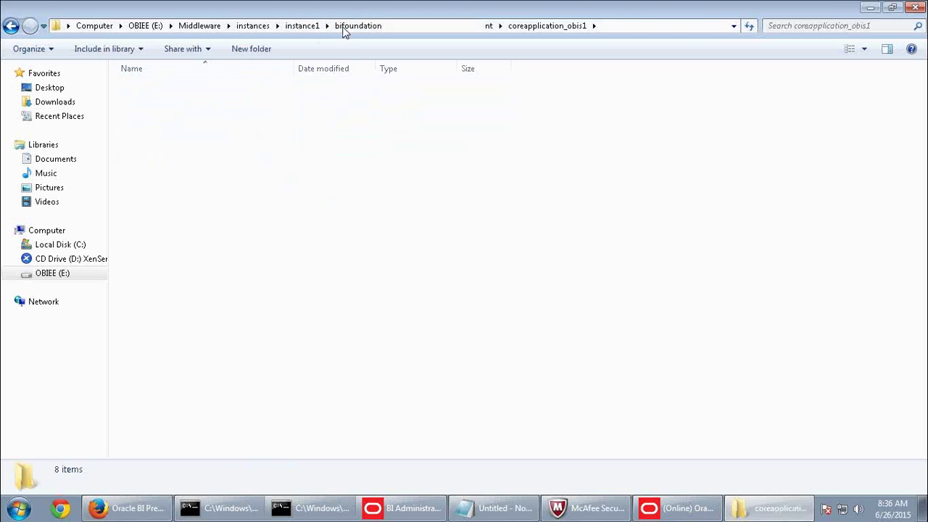
pyautogui.click(302, 27)
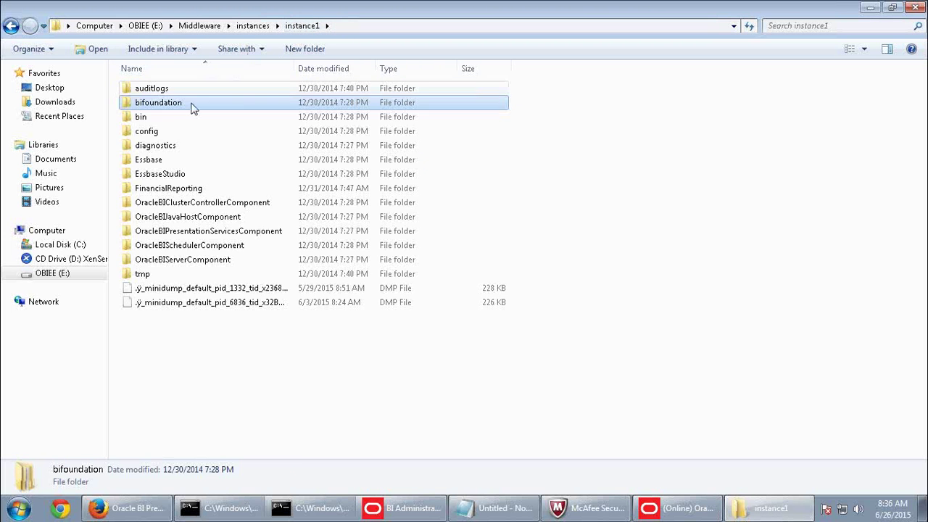
# Go into diagnostics\logs\OracleBIServerComponent\coreapplication_obis1 and open nqquery in Notepad.
pyautogui.doubleClick(155, 146)
pyautogui.doubleClick(145, 89)
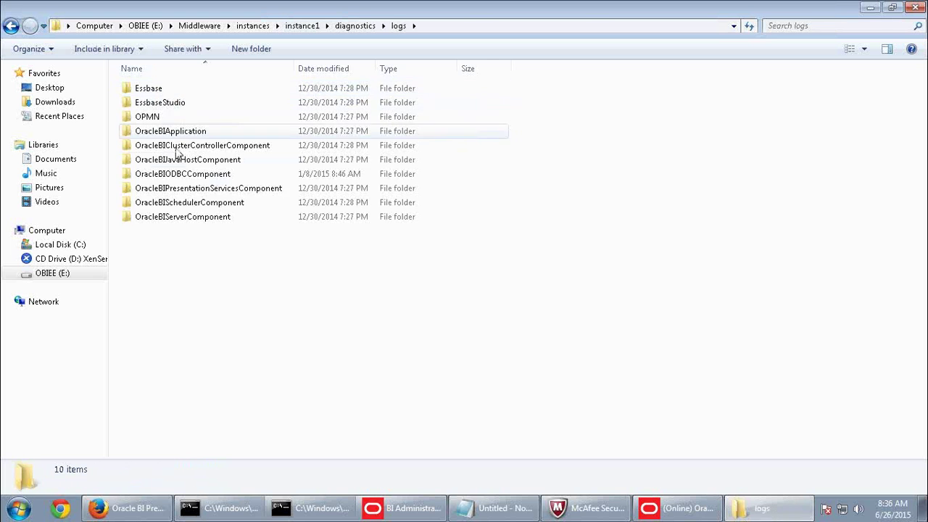
pyautogui.doubleClick(179, 220)
pyautogui.doubleClick(201, 91)
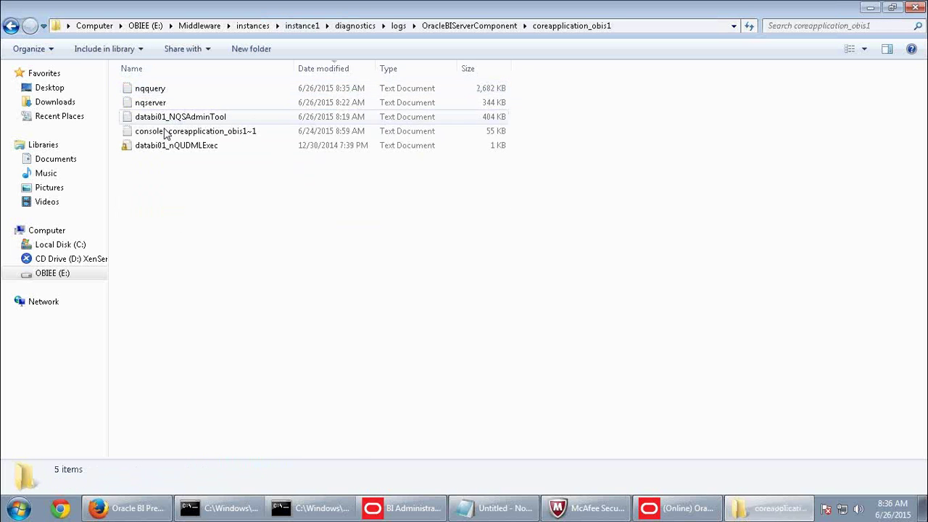
pyautogui.doubleClick(162, 89)
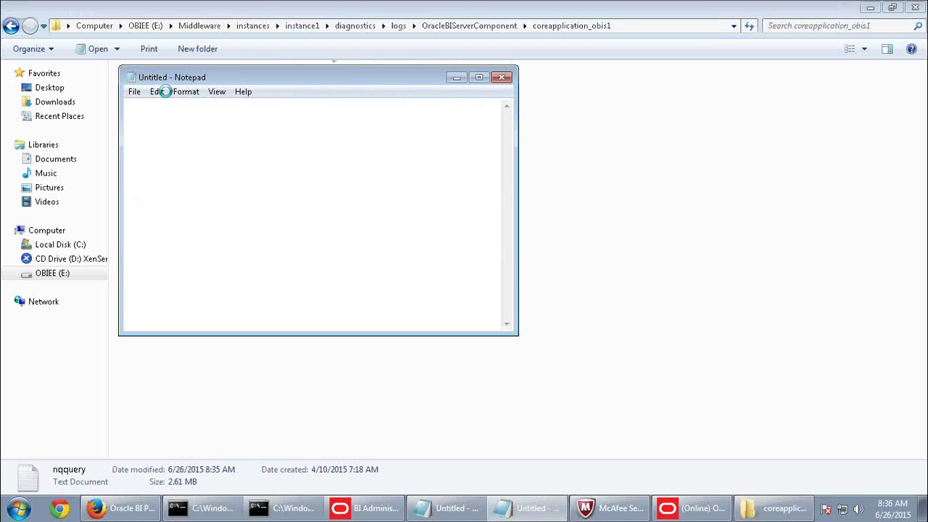
# Maximize the nqquery log and select the physical WITH SAWITH0 SQL sent to orcl, then return to the browser.
pyautogui.click(479, 77)
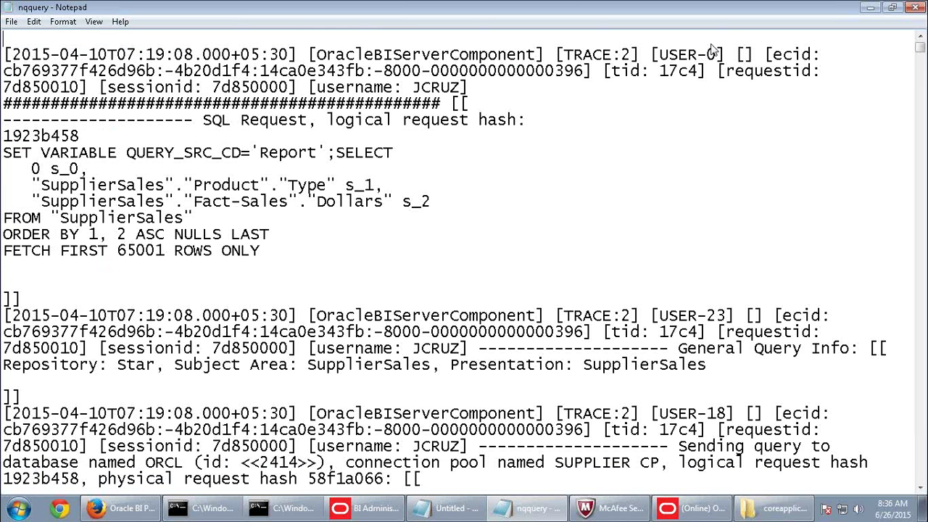
pyautogui.moveTo(922, 57); pyautogui.dragTo(920, 478)
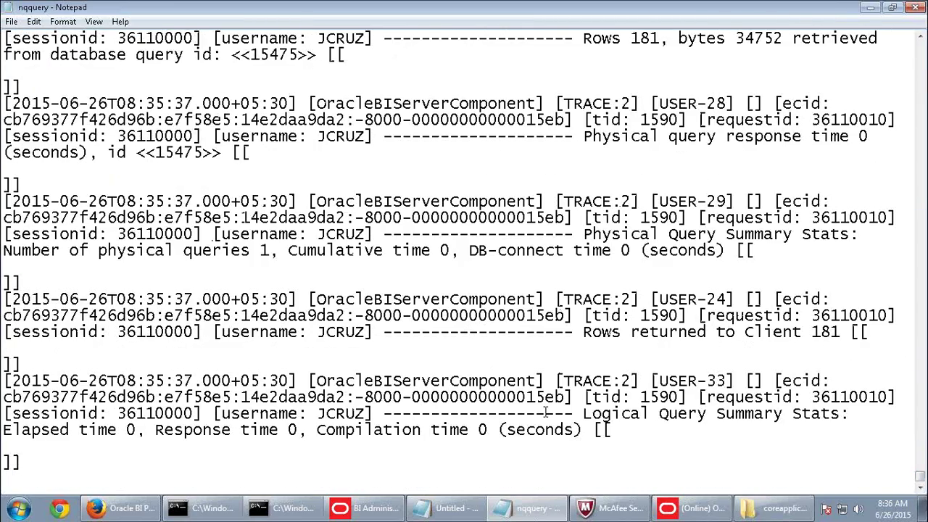
pyautogui.scroll(9, 544, 412)
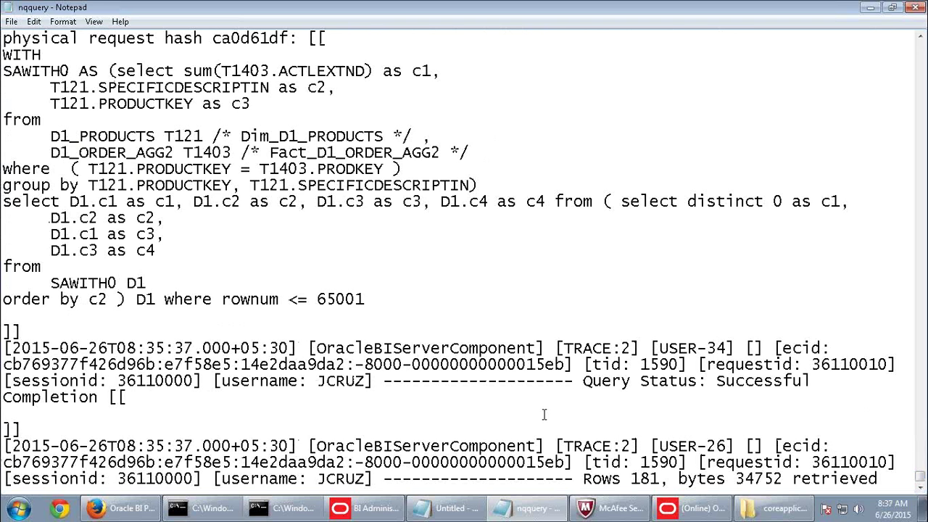
pyautogui.scroll(1, 544, 414)
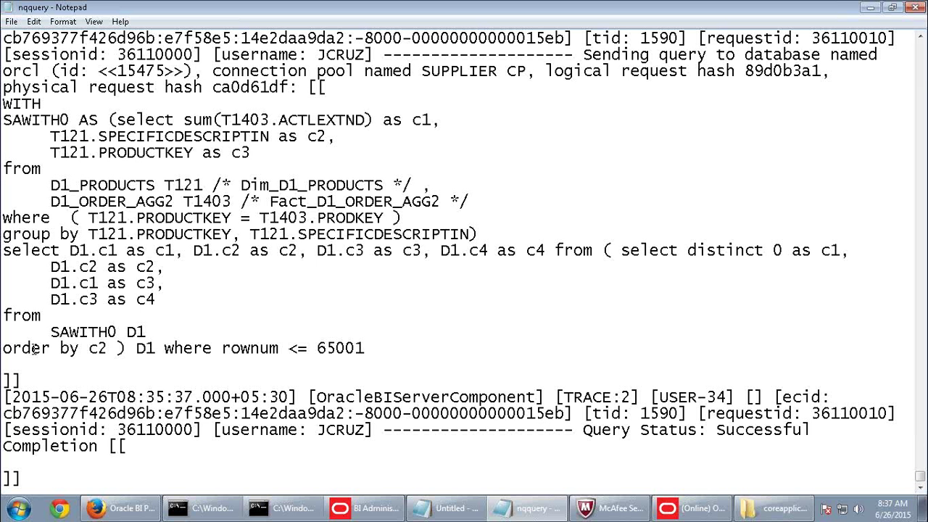
pyautogui.moveTo(367, 348); pyautogui.dragTo(3, 111)
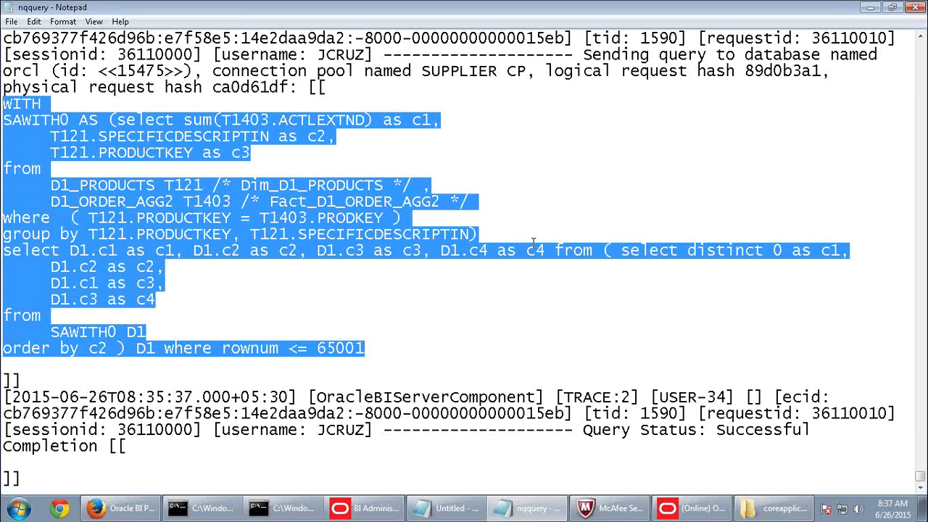
pyautogui.click(120, 507)
# Sign out of the administrator session and sign in as the sales supervisor from the saved user IDs.
pyautogui.click(887, 58)
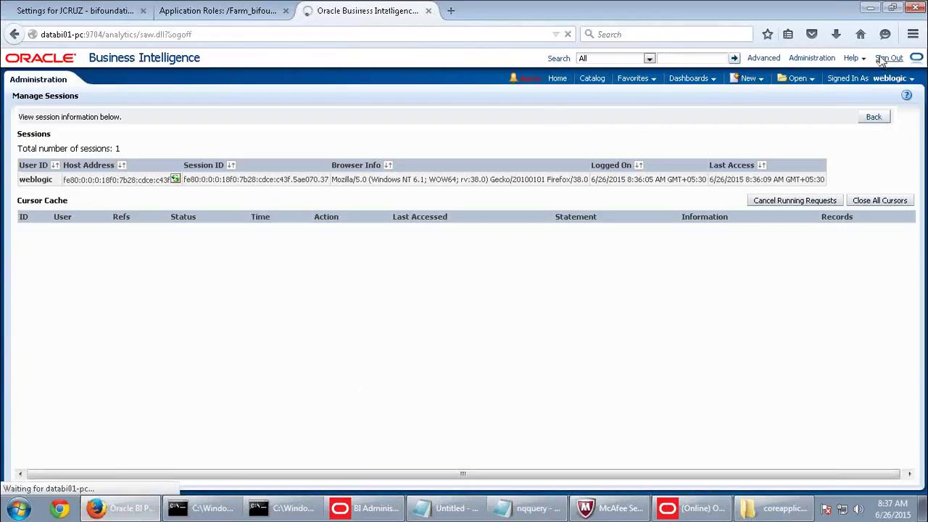
pyautogui.click(386, 220)
pyautogui.click(414, 184)
pyautogui.click(414, 186)
pyautogui.click(411, 210)
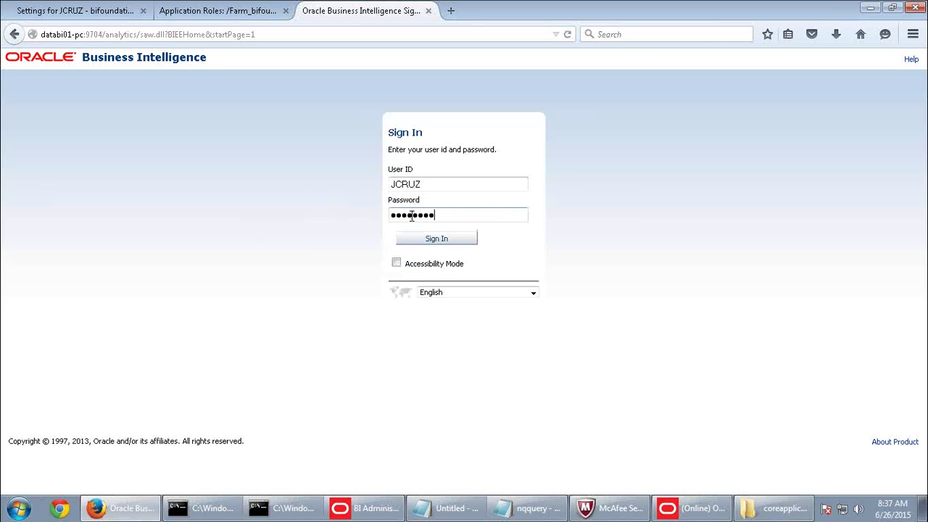
pyautogui.press('Return')
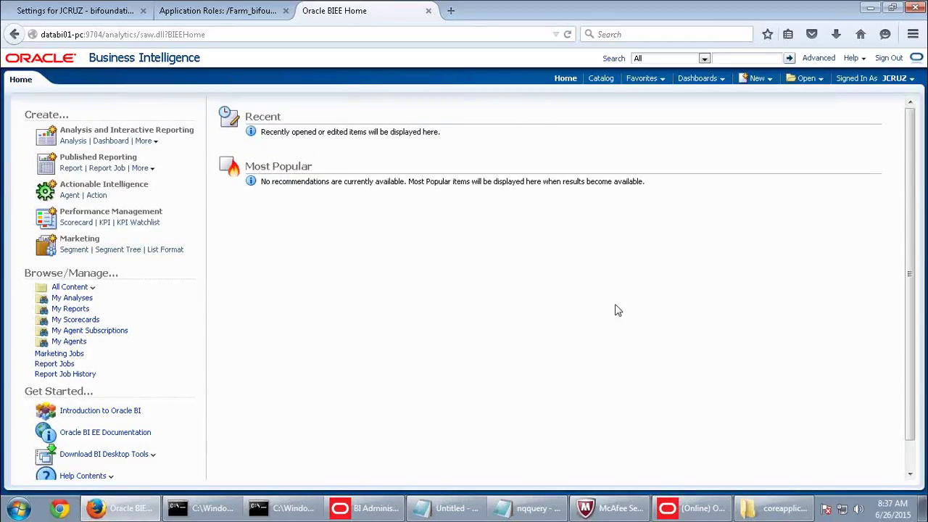
pyautogui.click(768, 80)
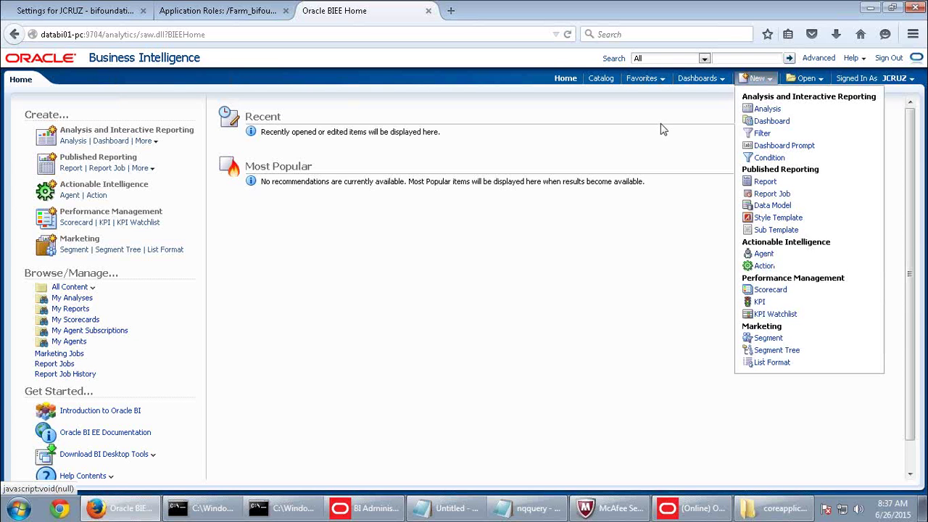
# In the Identity Manager, open SalesSupervisorsRole from Application Roles and check it out.
pyautogui.click(692, 507)
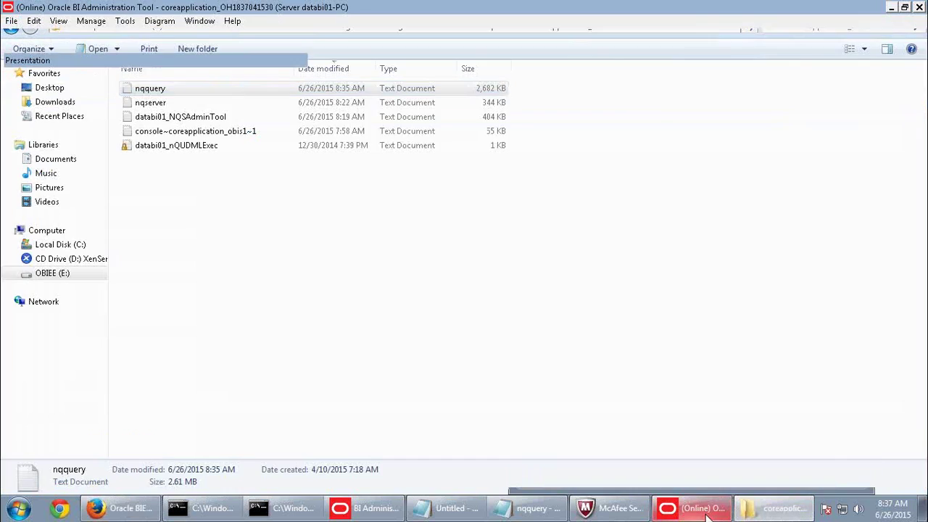
pyautogui.click(91, 21)
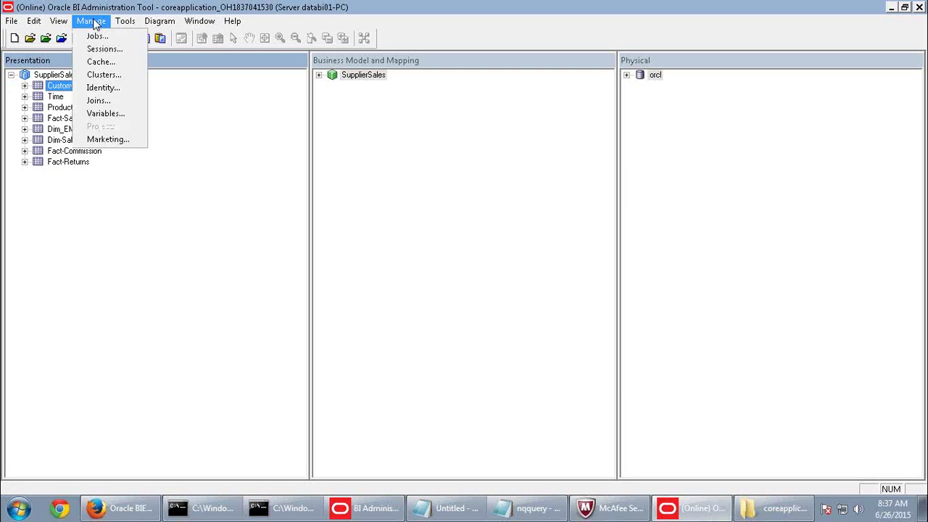
pyautogui.click(105, 88)
pyautogui.click(469, 43)
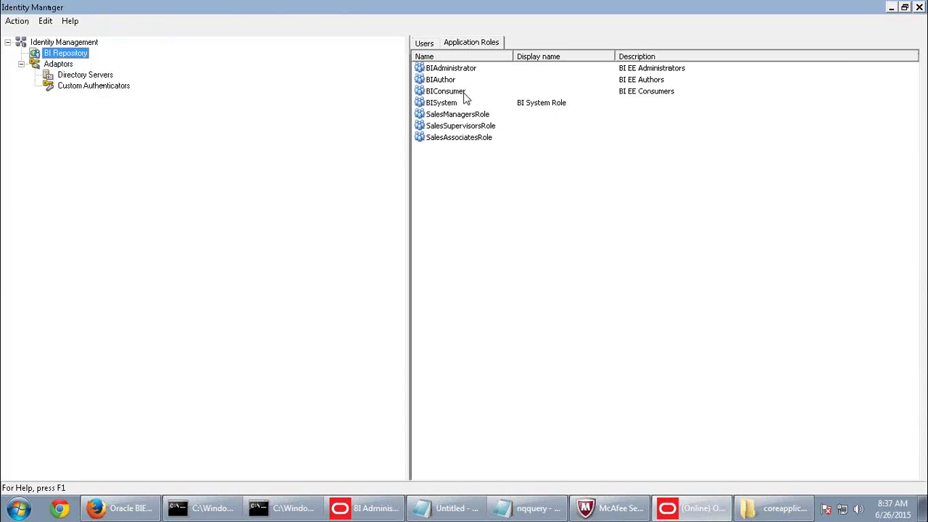
pyautogui.doubleClick(464, 127)
pyautogui.click(498, 381)
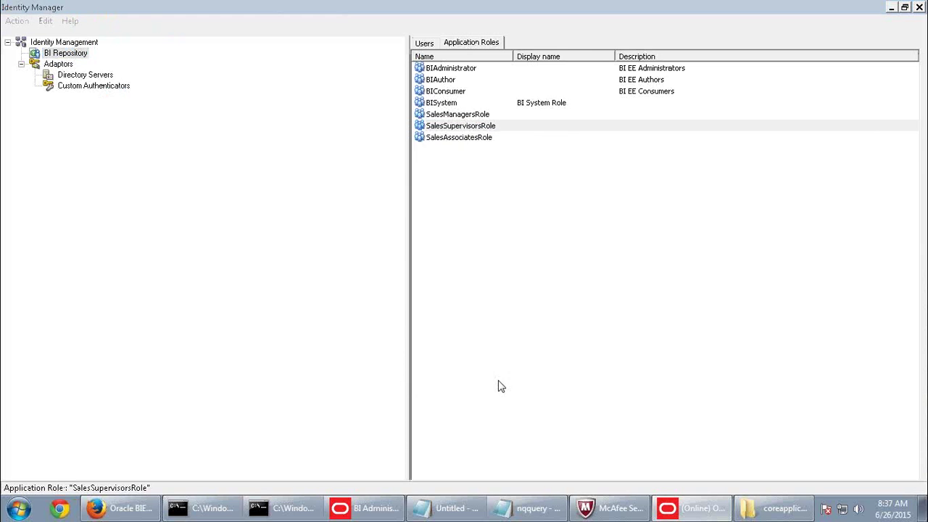
# Review SupplierSales data filters, browsing the Dim_EMPLOYEE, Fact-Returns and Fact-Commission tables.
pyautogui.click(563, 140)
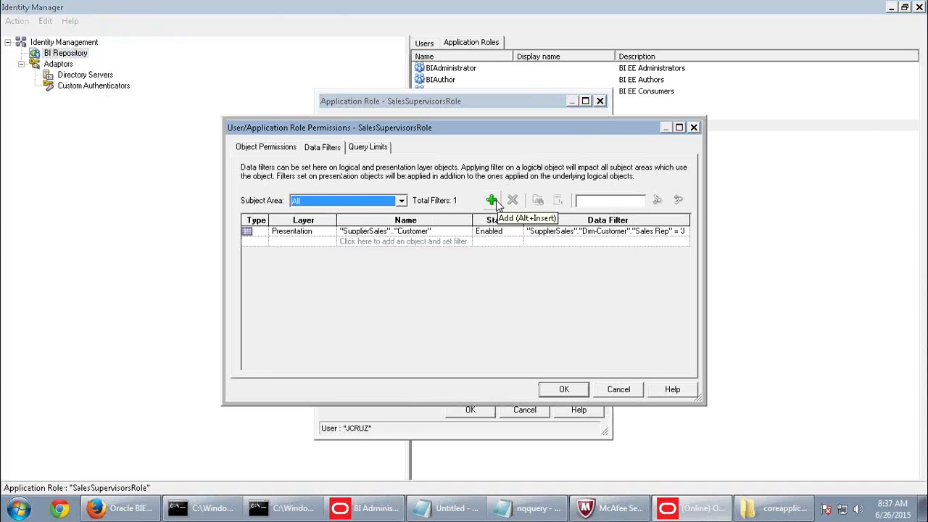
pyautogui.click(384, 202)
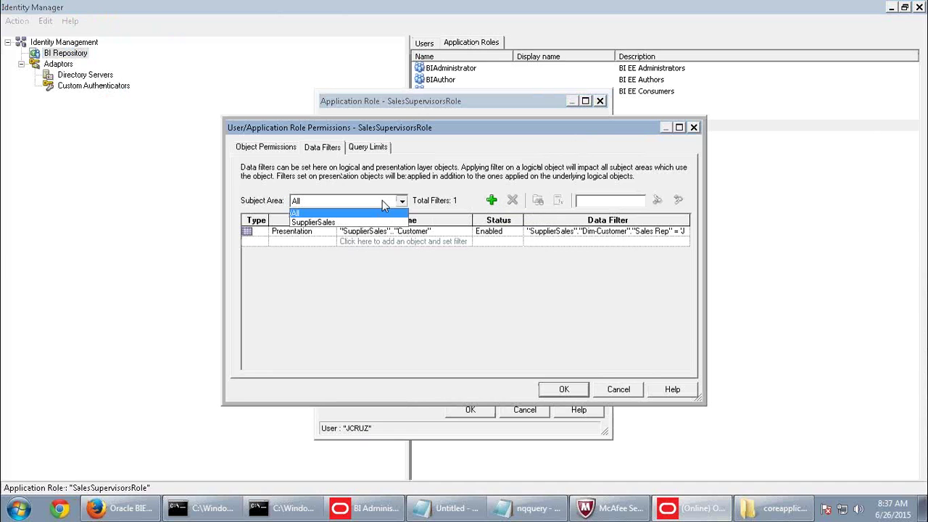
pyautogui.click(326, 222)
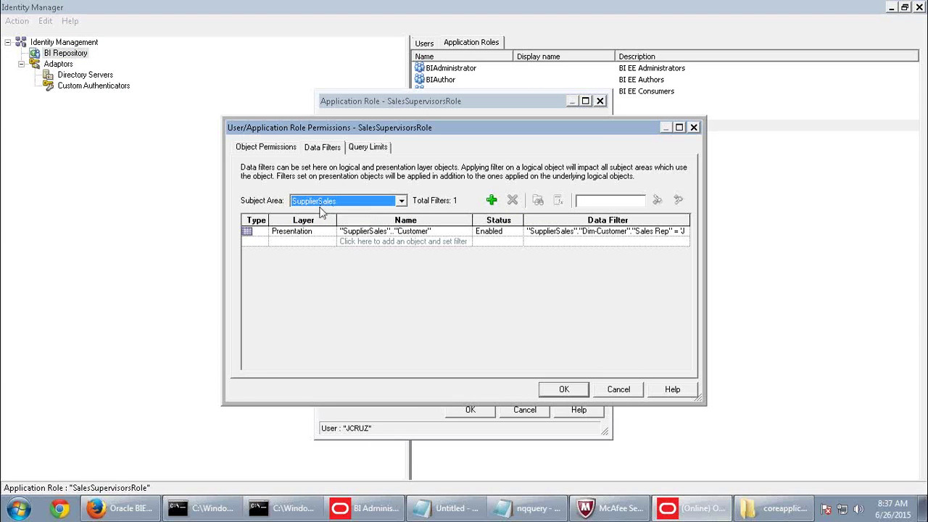
pyautogui.click(489, 205)
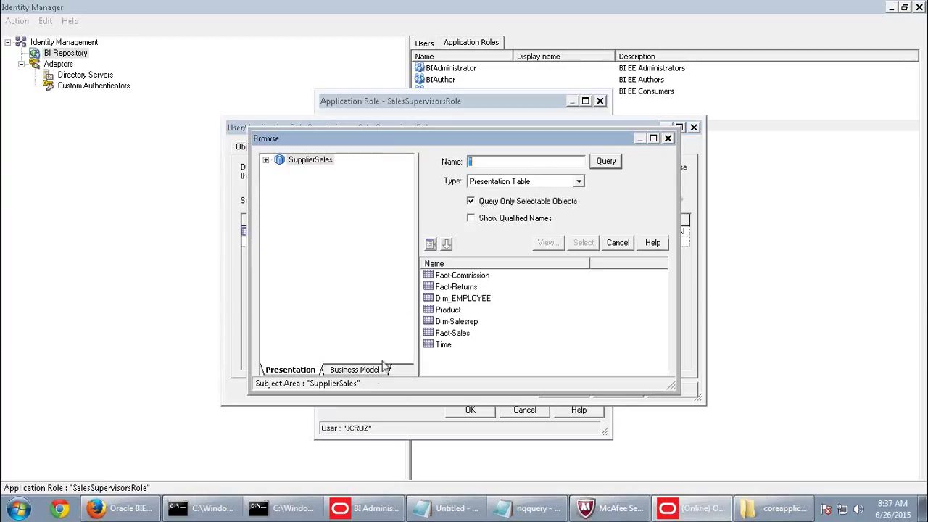
pyautogui.click(354, 370)
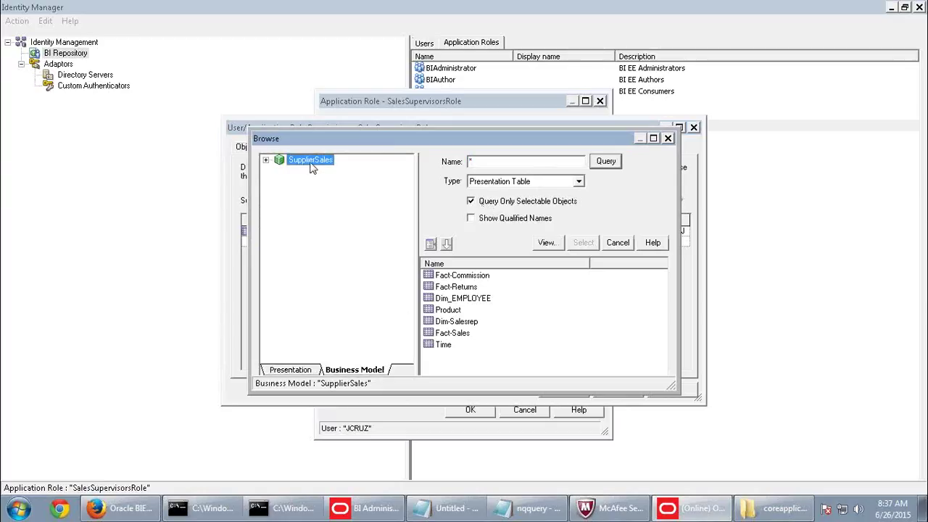
pyautogui.click(477, 299)
pyautogui.click(471, 286)
pyautogui.click(471, 276)
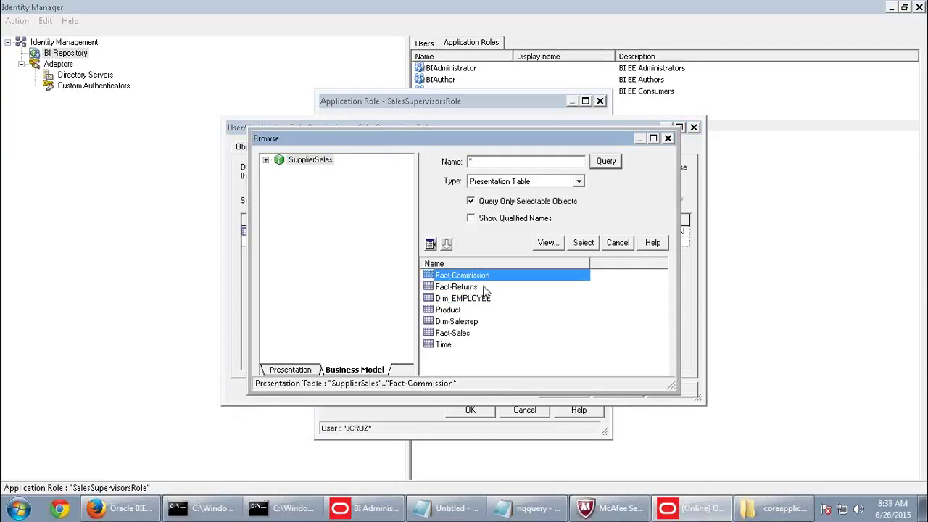
# Cancel out of every dialog without adding a filter and close the Identity Manager.
pyautogui.click(622, 244)
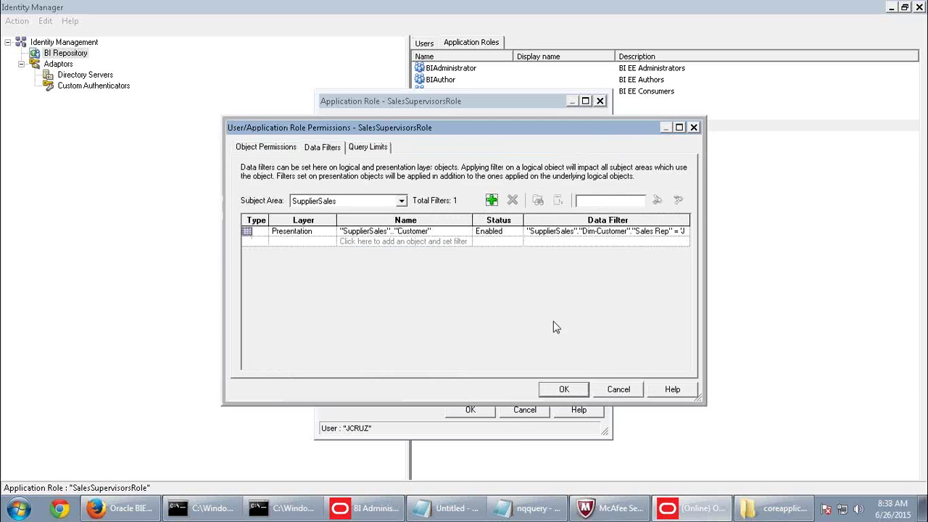
pyautogui.click(615, 392)
pyautogui.click(536, 410)
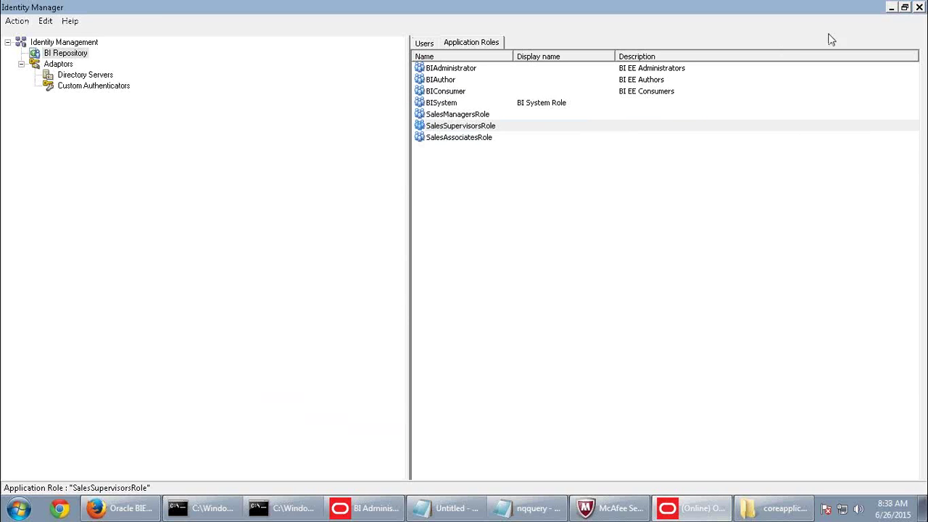
pyautogui.click(918, 7)
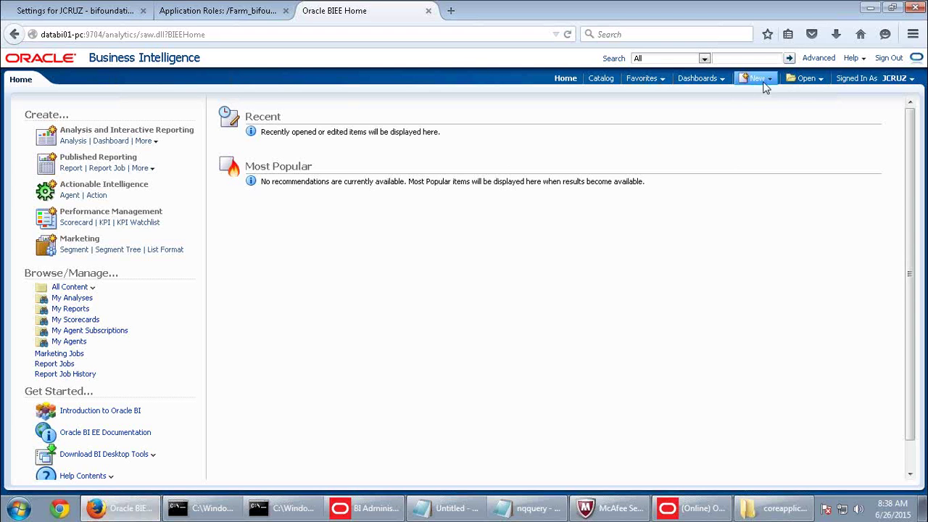
# Start a new analysis on the SupplierSales subject area.
pyautogui.click(764, 81)
pyautogui.click(767, 109)
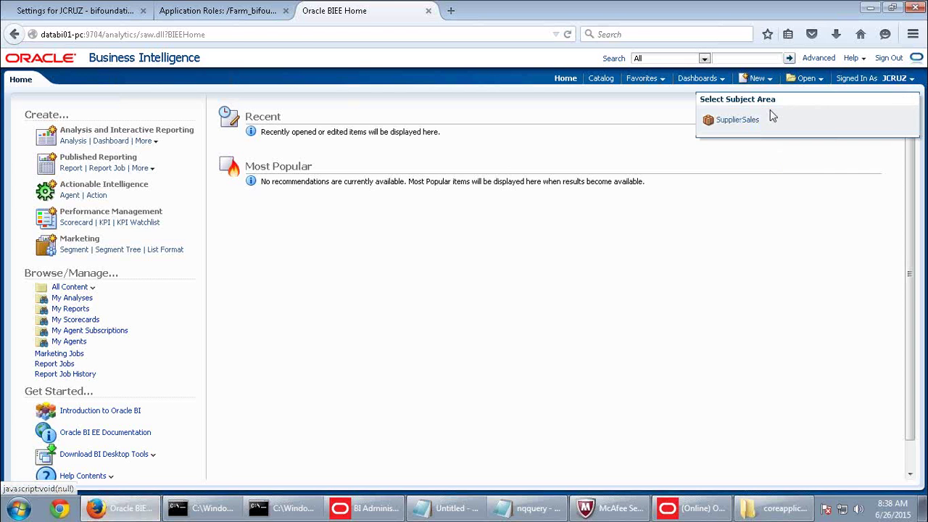
pyautogui.click(746, 119)
# Add Product Specific, Fact-Sales Dollars and Customer columns in that order, then show Results.
pyautogui.click(67, 171)
pyautogui.doubleClick(81, 184)
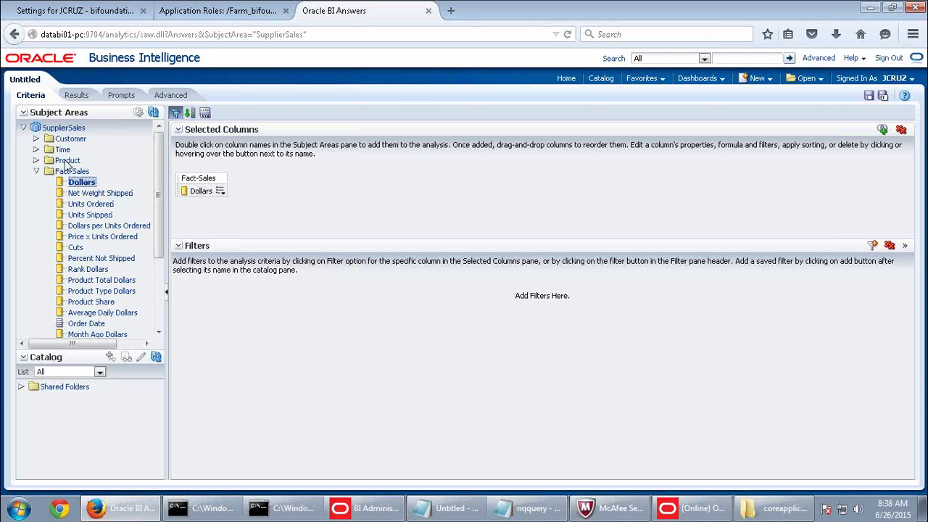
pyautogui.click(69, 160)
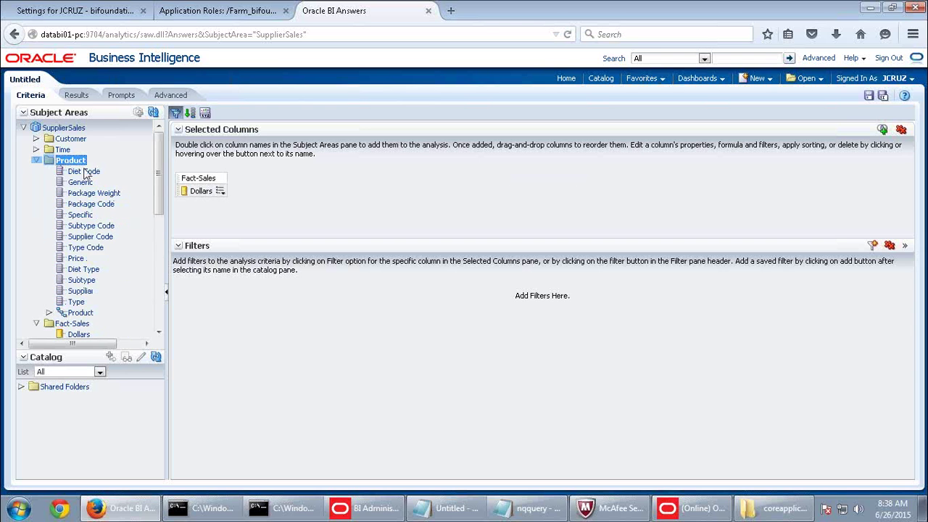
pyautogui.doubleClick(83, 215)
pyautogui.moveTo(201, 190); pyautogui.dragTo(197, 189)
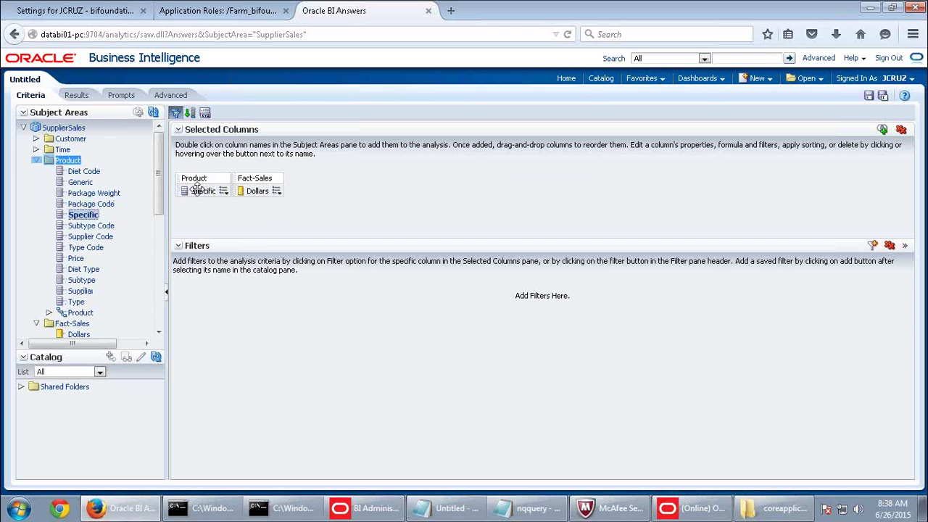
pyautogui.doubleClick(64, 138)
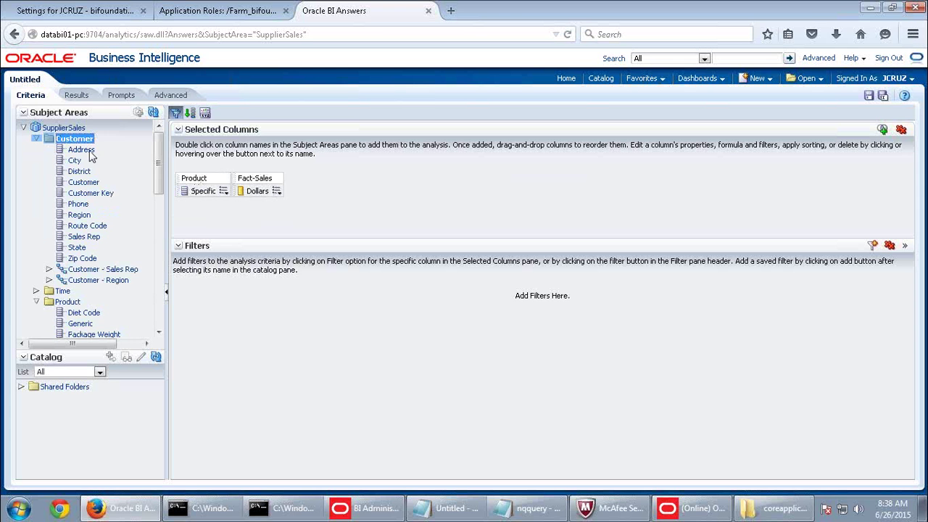
pyautogui.doubleClick(87, 182)
pyautogui.click(76, 95)
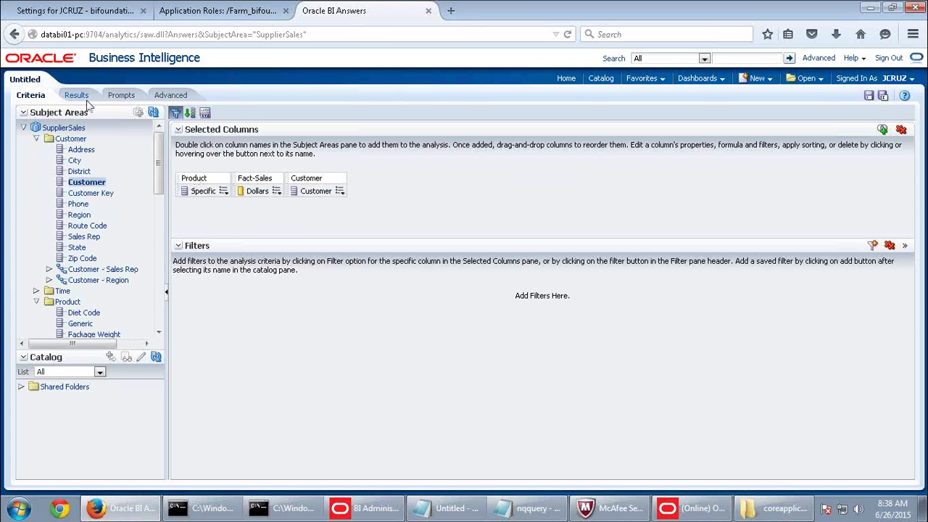
# Add the Customer folder's Sales Rep column to the results table.
pyautogui.scroll(-5, 482, 330)
pyautogui.scroll(-3, 482, 330)
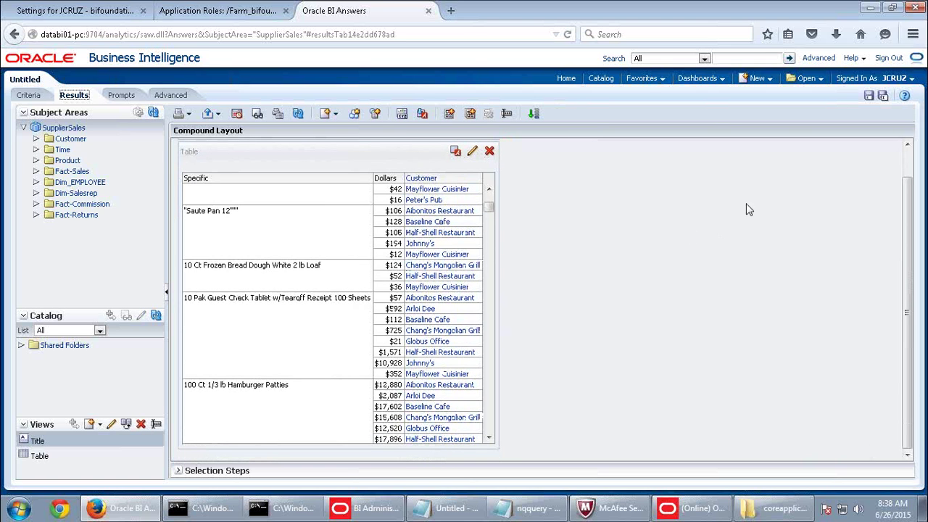
pyautogui.scroll(-5, 433, 300)
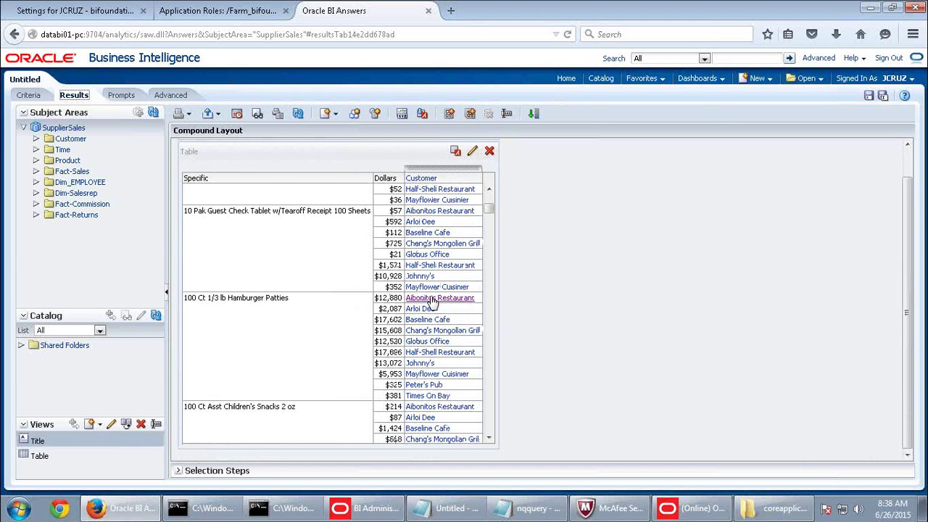
pyautogui.scroll(-6, 432, 300)
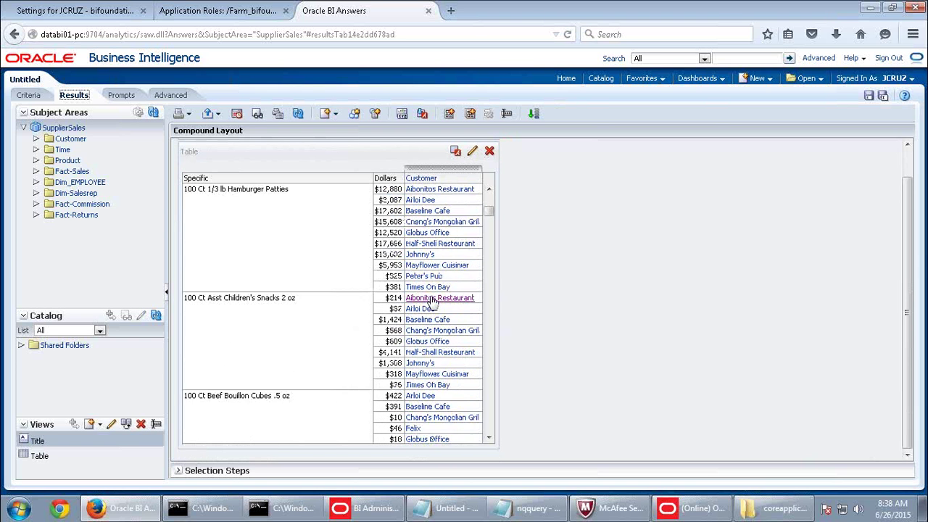
pyautogui.click(73, 140)
pyautogui.click(73, 145)
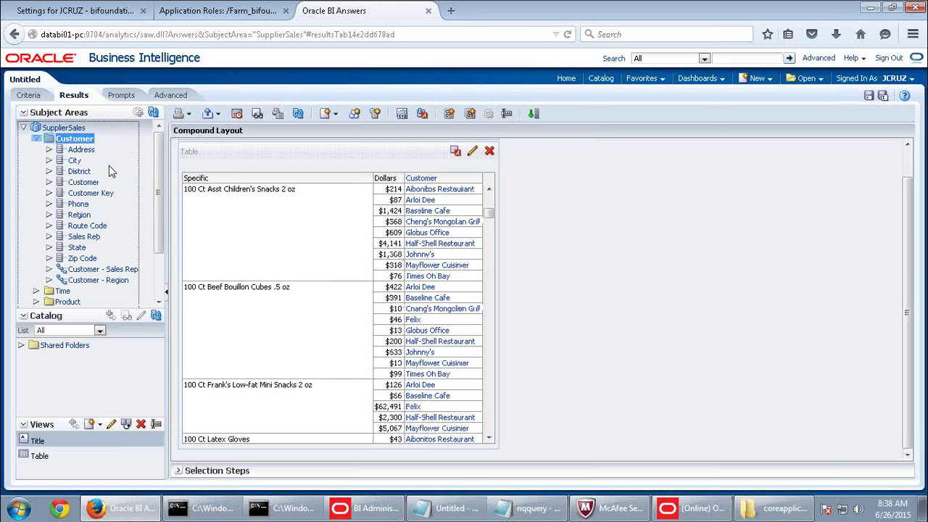
pyautogui.click(88, 239)
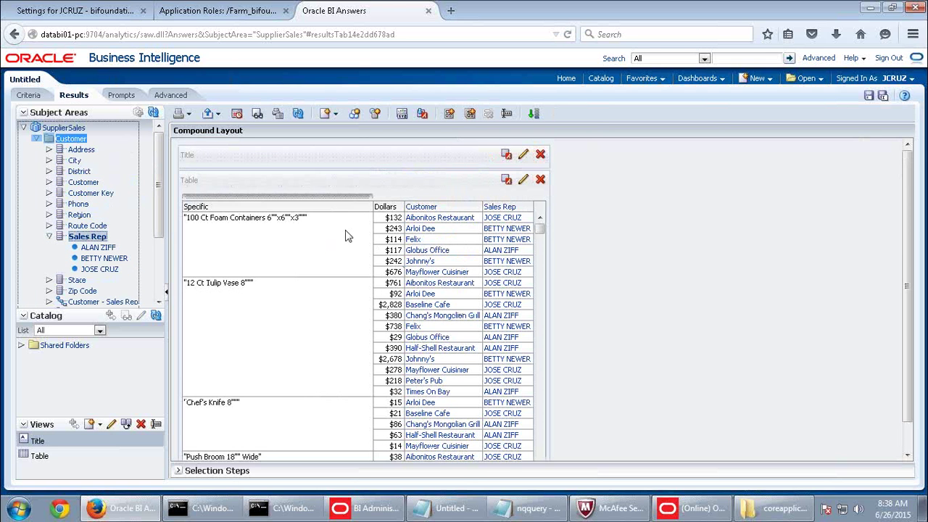
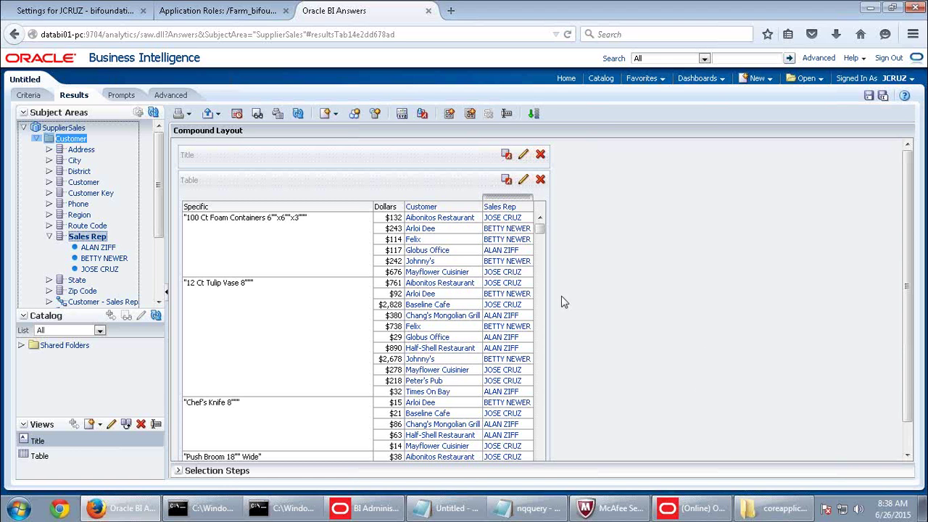
# Open nqquery.log in Notepad in place of the old copy, and maximize it.
pyautogui.click(770, 511)
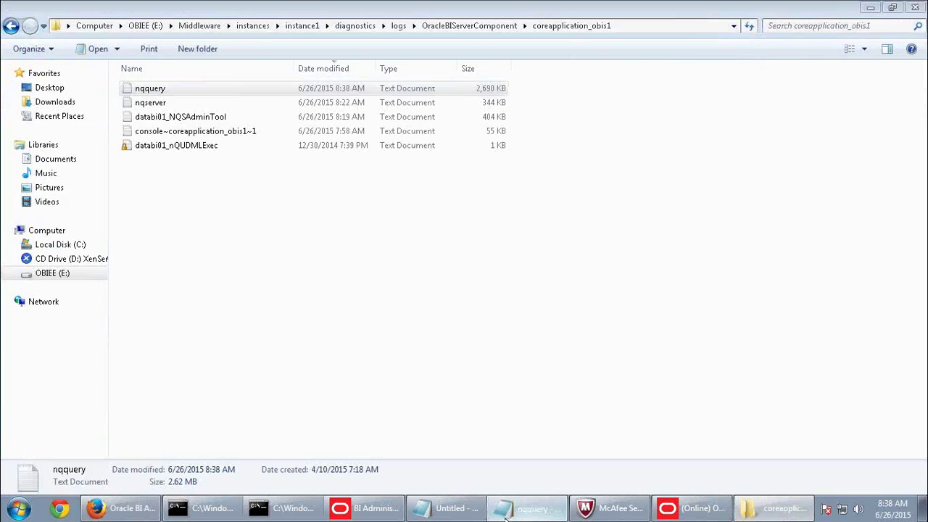
pyautogui.click(527, 507)
pyautogui.click(915, 8)
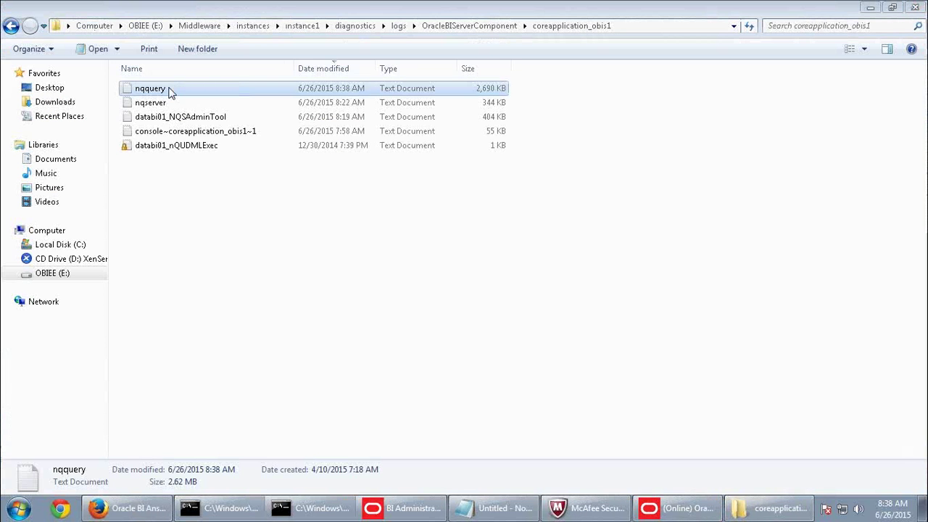
pyautogui.doubleClick(170, 95)
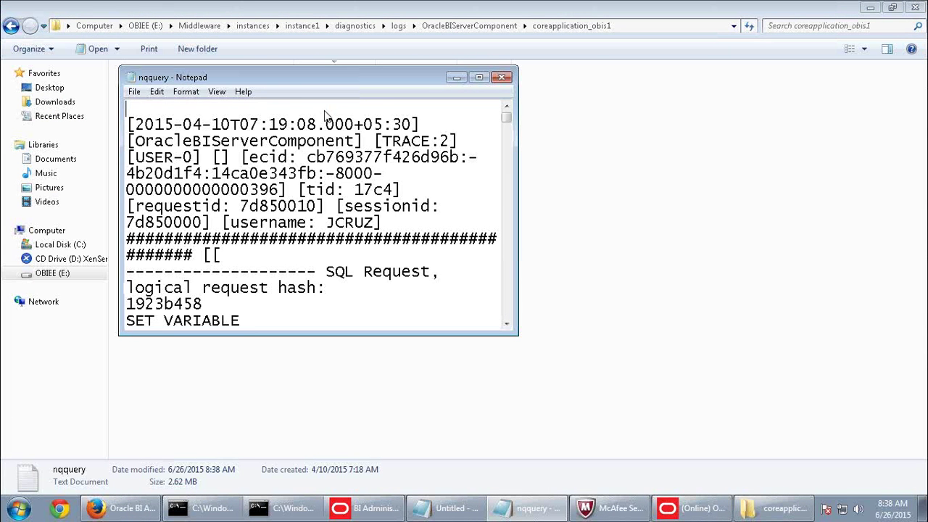
pyautogui.moveTo(508, 121); pyautogui.dragTo(504, 339)
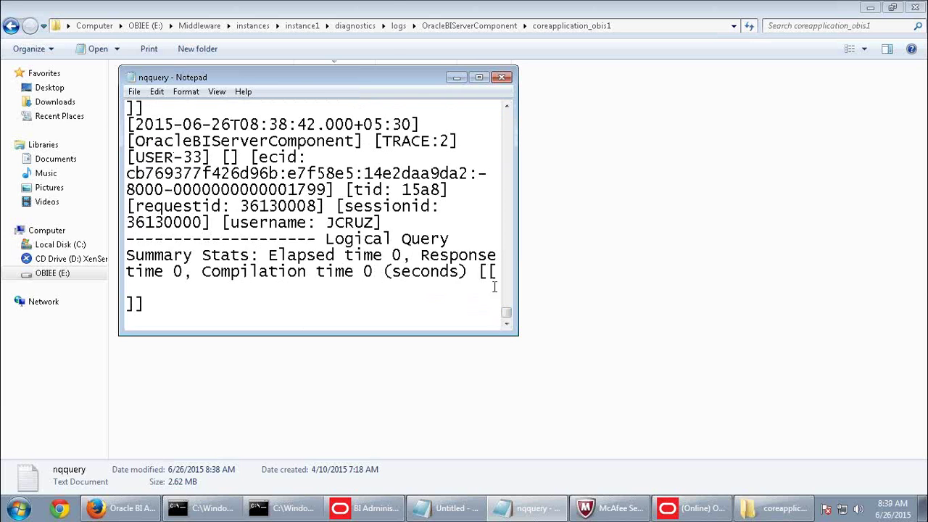
pyautogui.click(478, 77)
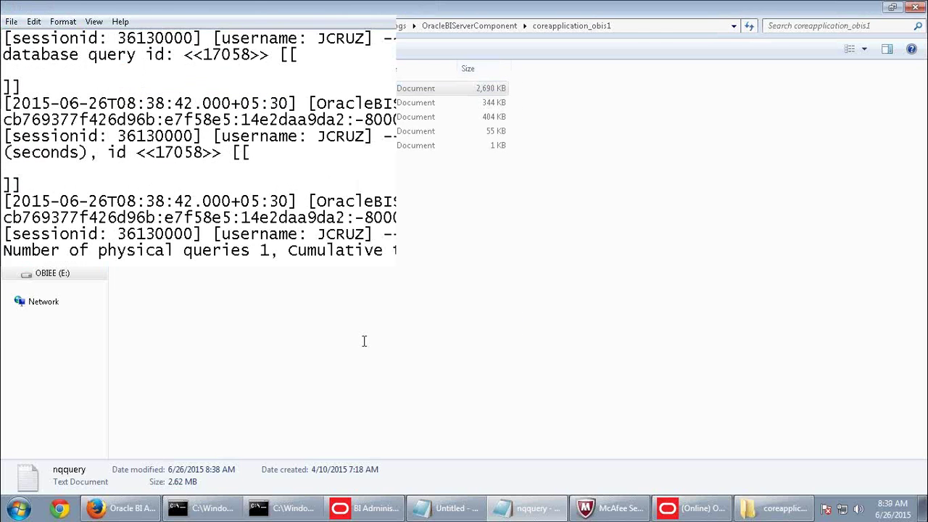
# Find the logged SQL and select its SALESREP filter and the list of sales rep names.
pyautogui.scroll(5, 397, 407)
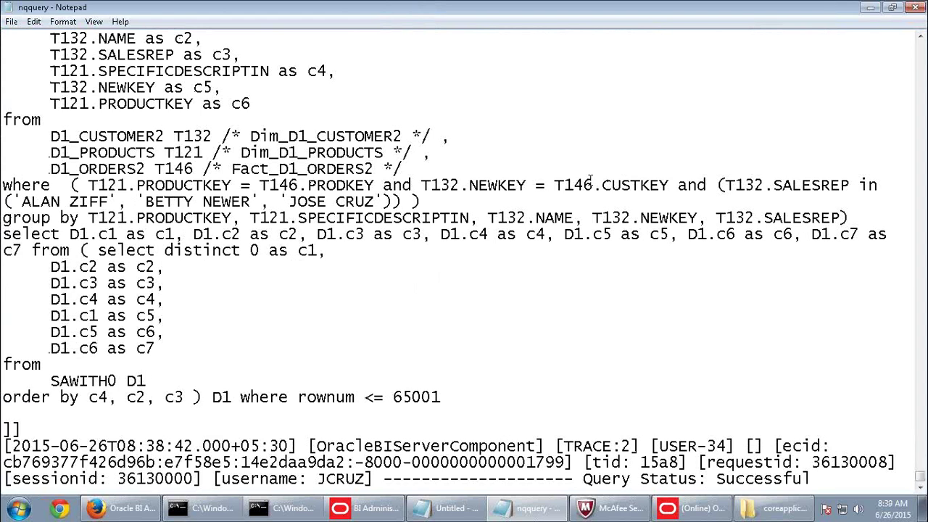
pyautogui.moveTo(722, 186); pyautogui.dragTo(859, 186)
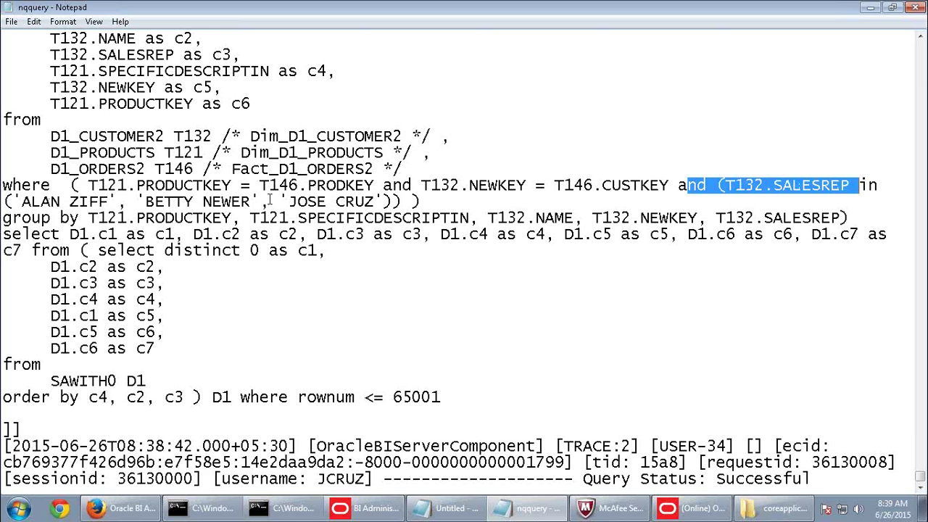
pyautogui.moveTo(403, 202); pyautogui.dragTo(2, 202)
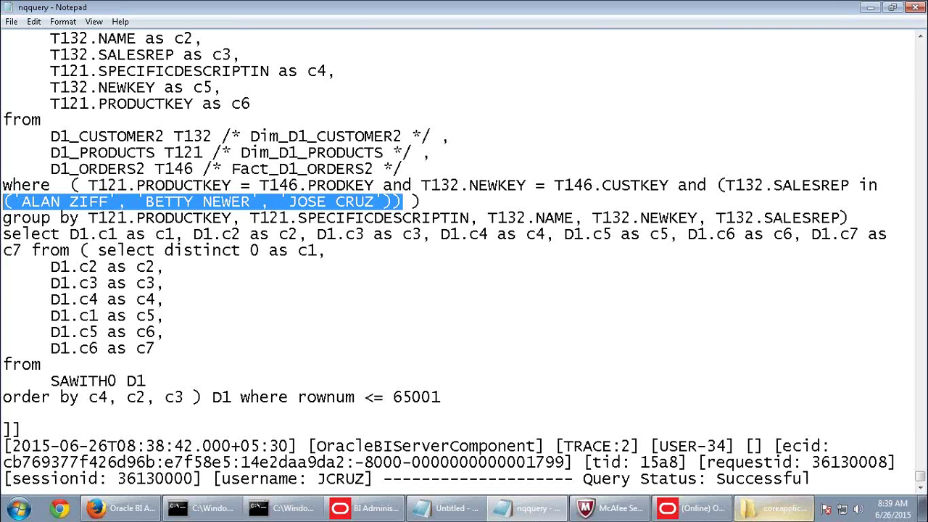
pyautogui.click(692, 510)
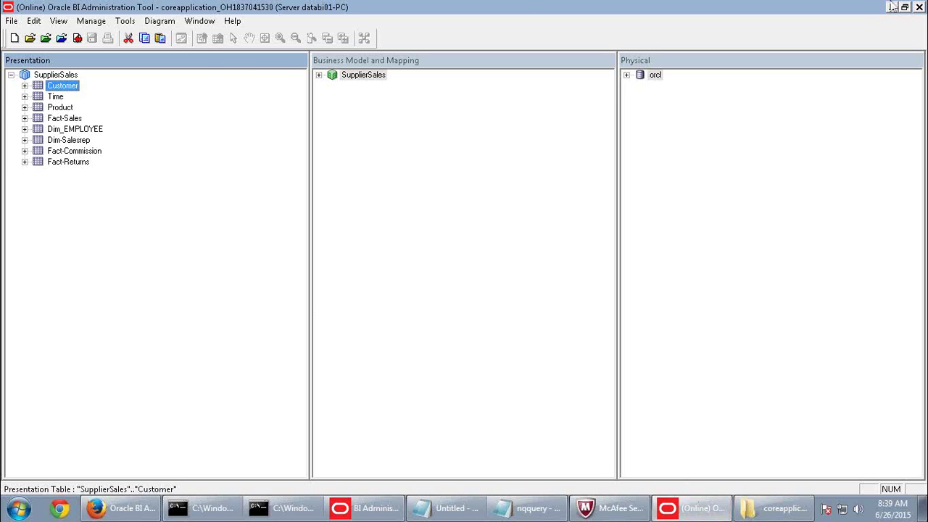
pyautogui.click(91, 21)
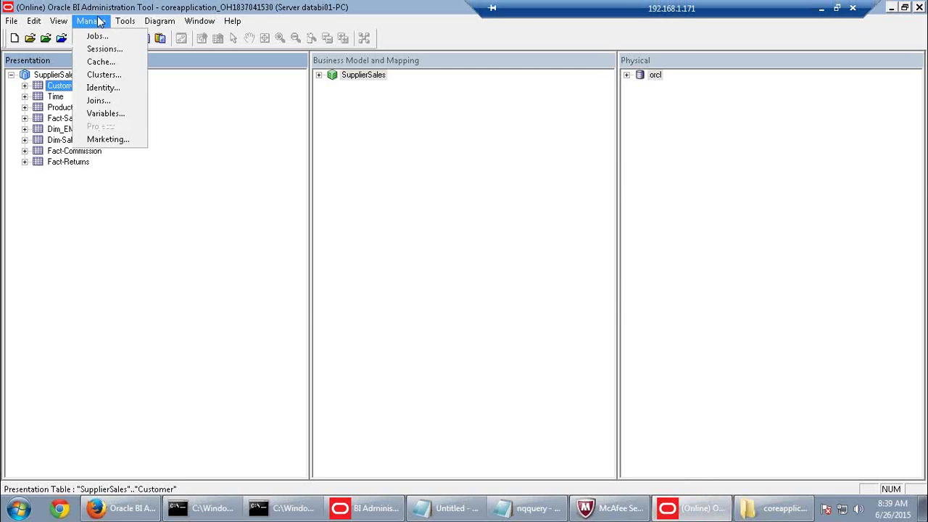
pyautogui.click(333, 224)
pyautogui.click(821, 8)
pyautogui.scroll(-10, 290, 409)
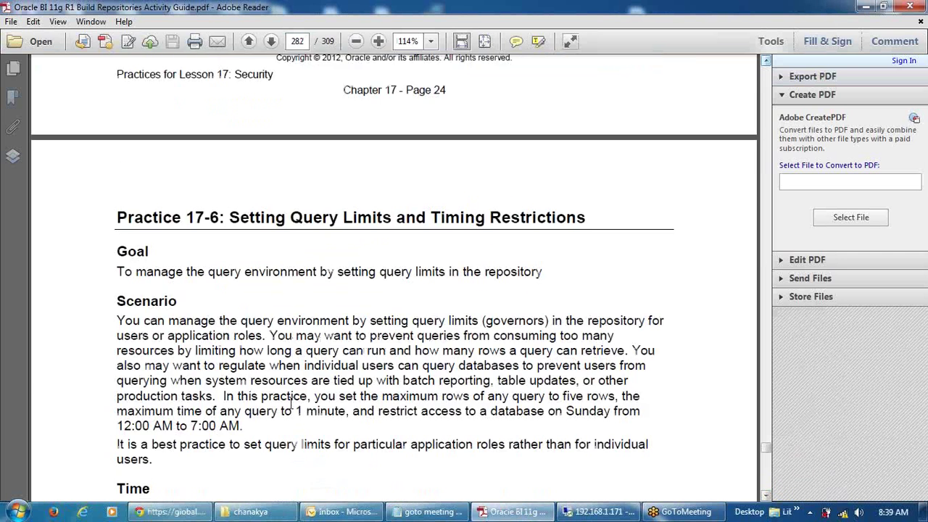
pyautogui.scroll(-5, 292, 406)
pyautogui.scroll(4, 467, 348)
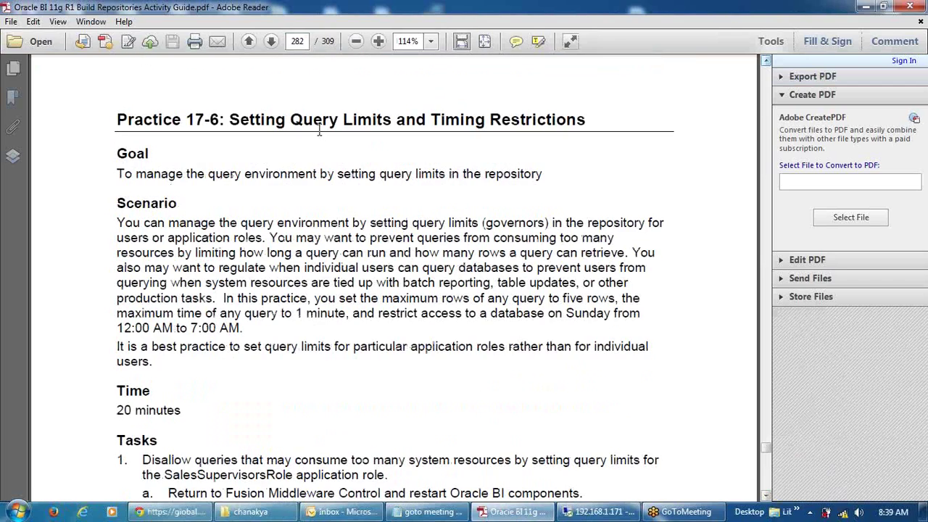
pyautogui.scroll(-10, 467, 348)
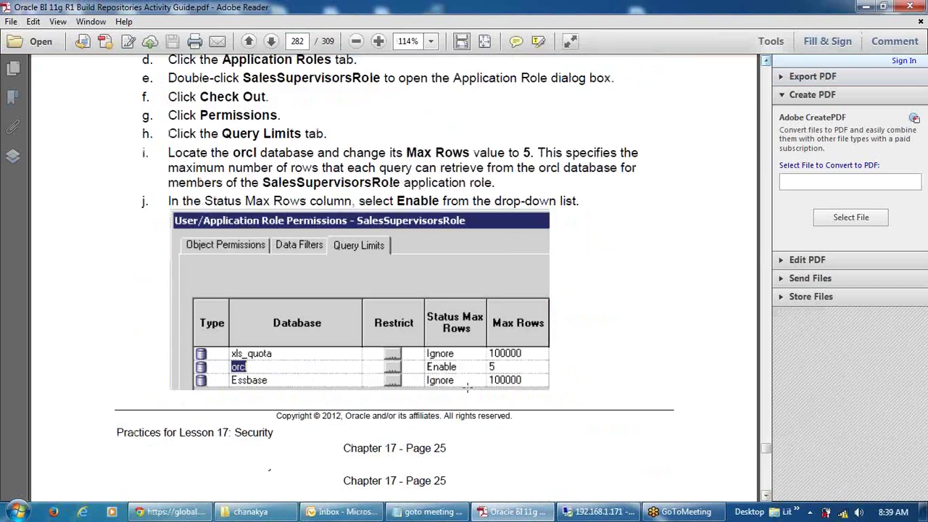
pyautogui.scroll(-1, 467, 386)
pyautogui.click(595, 511)
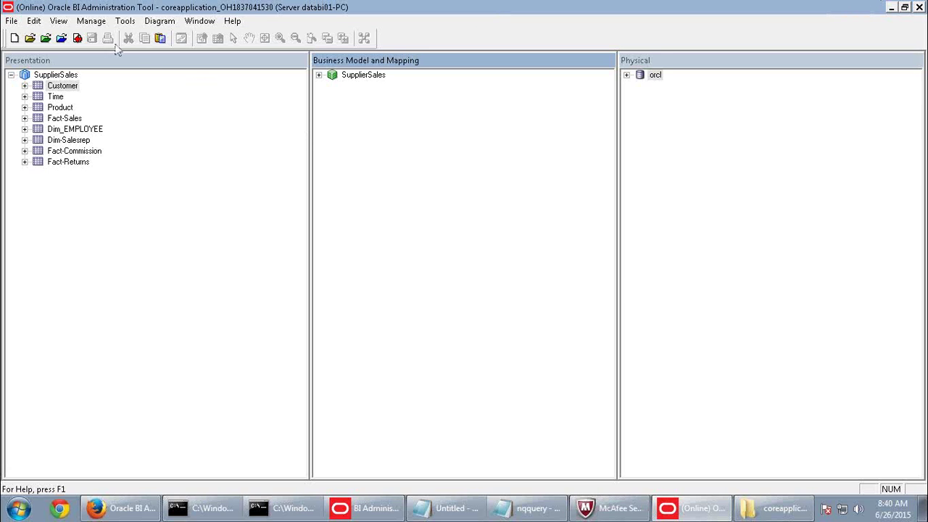
pyautogui.click(91, 21)
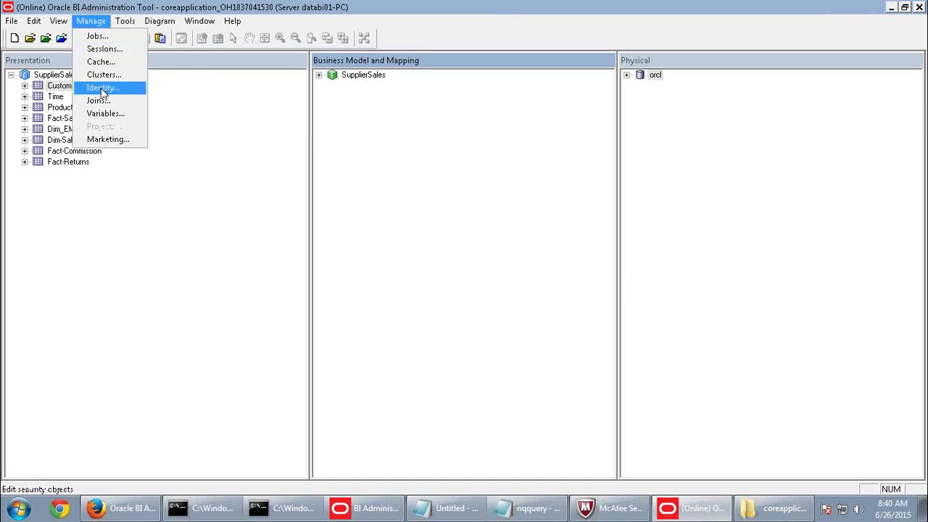
# Open SalesSupervisorsRole's permissions from Identity's Application Roles list and view its Query Limits.
pyautogui.click(101, 88)
pyautogui.click(470, 43)
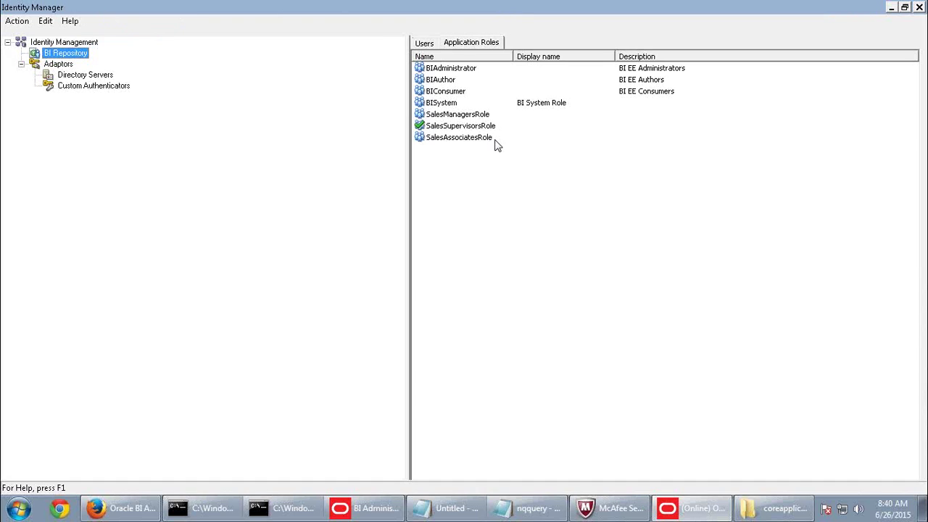
pyautogui.doubleClick(477, 127)
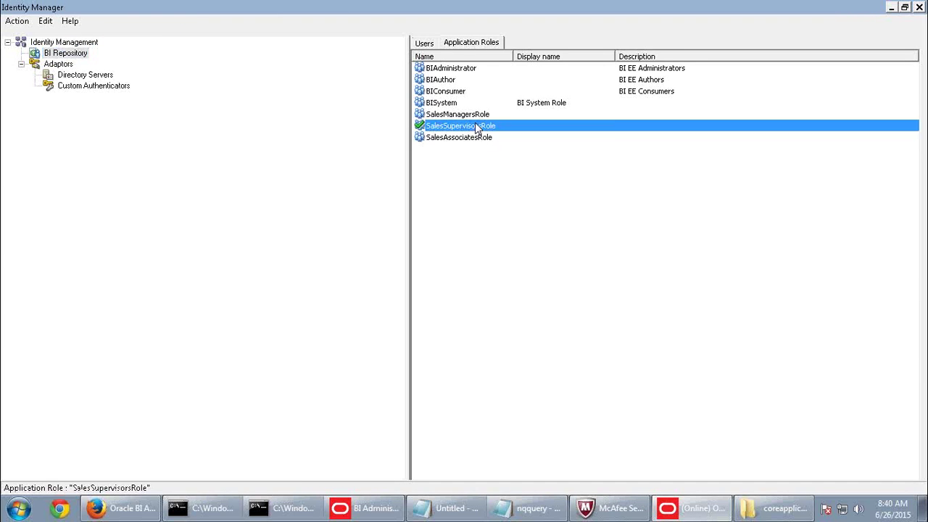
pyautogui.click(552, 137)
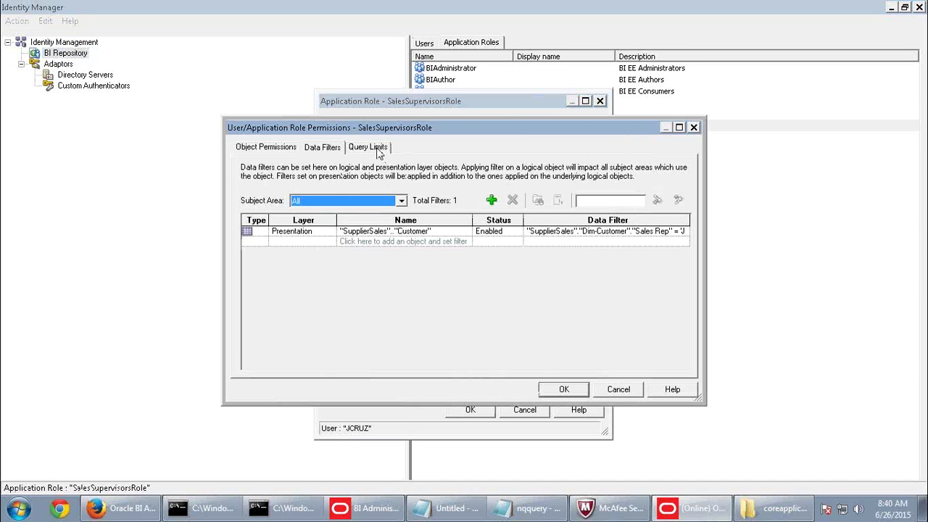
pyautogui.click(376, 149)
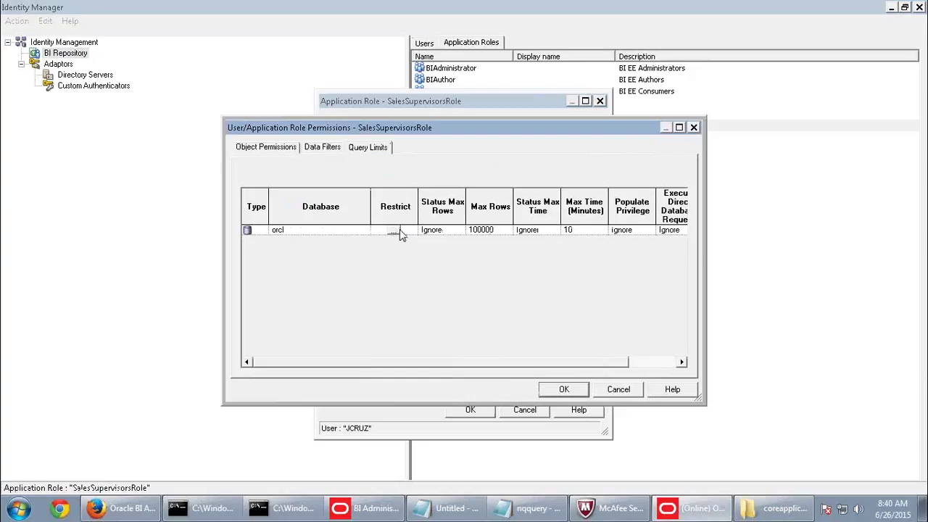
# Enable the Max Rows limit for orcl and set it to 5.
pyautogui.click(461, 230)
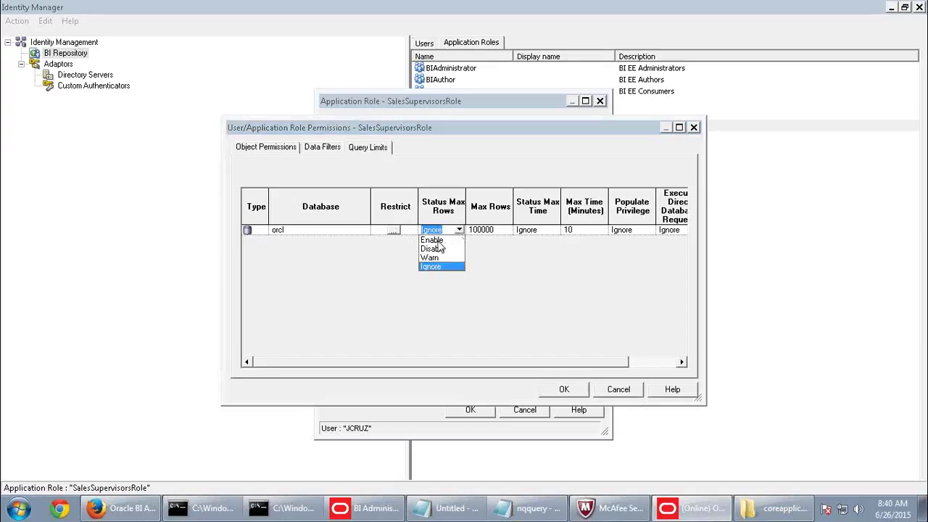
pyautogui.click(437, 240)
pyautogui.click(498, 231)
pyautogui.write('5')
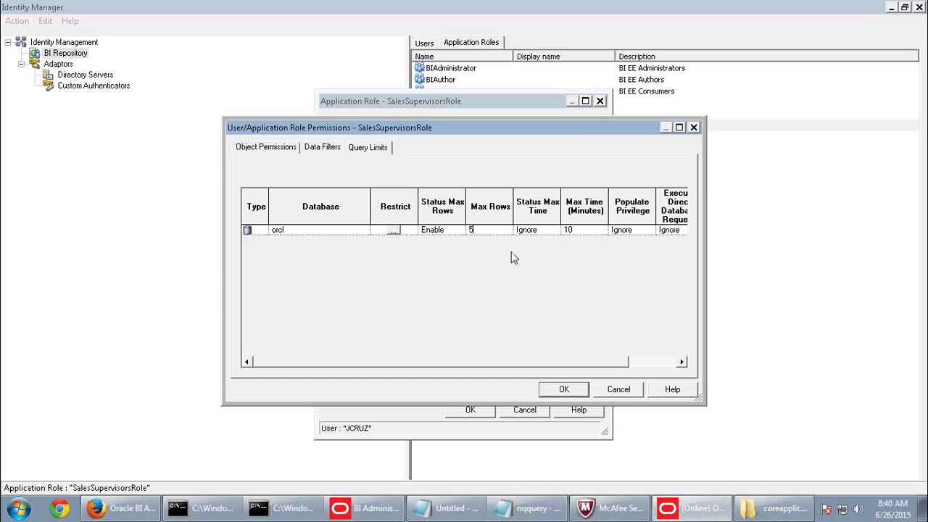
# Disallow orcl access for a run of Friday hours starting at 6 AM.
pyautogui.click(393, 231)
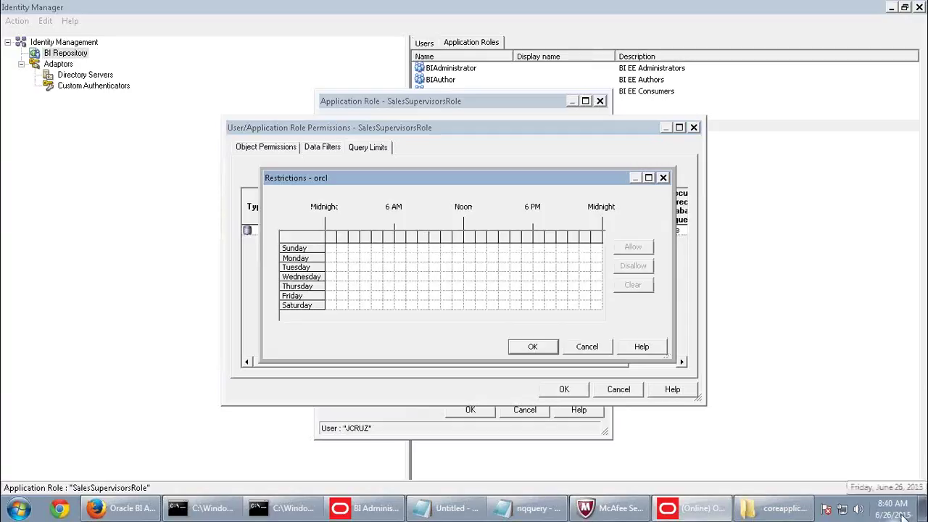
pyautogui.click(397, 296)
pyautogui.moveTo(398, 297); pyautogui.dragTo(448, 300)
pyautogui.click(644, 267)
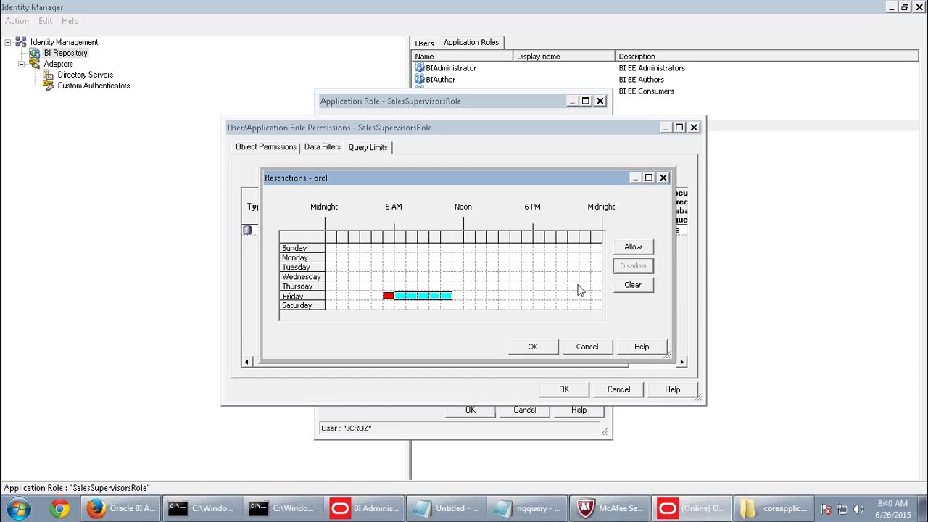
pyautogui.click(533, 348)
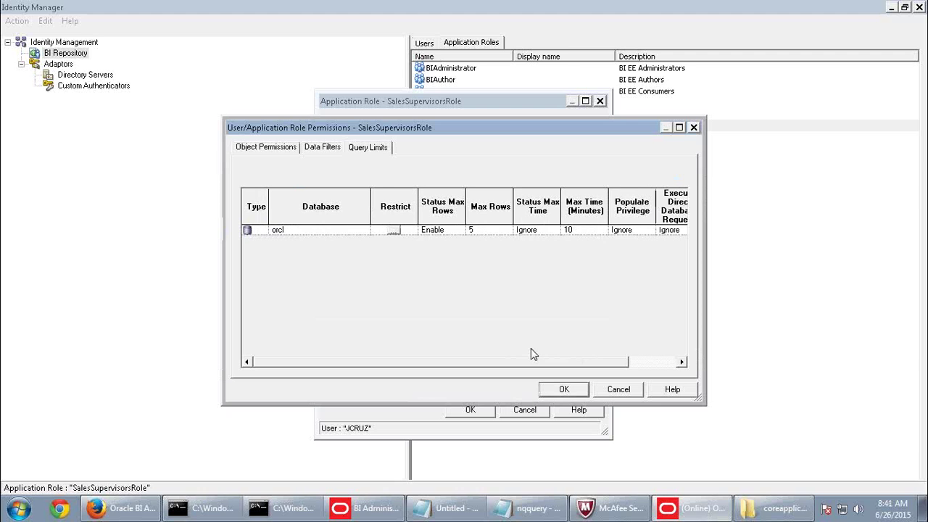
# Close the role dialogs, save the repository with a global consistency check, and sign out of Answers.
pyautogui.click(561, 389)
pyautogui.click(482, 411)
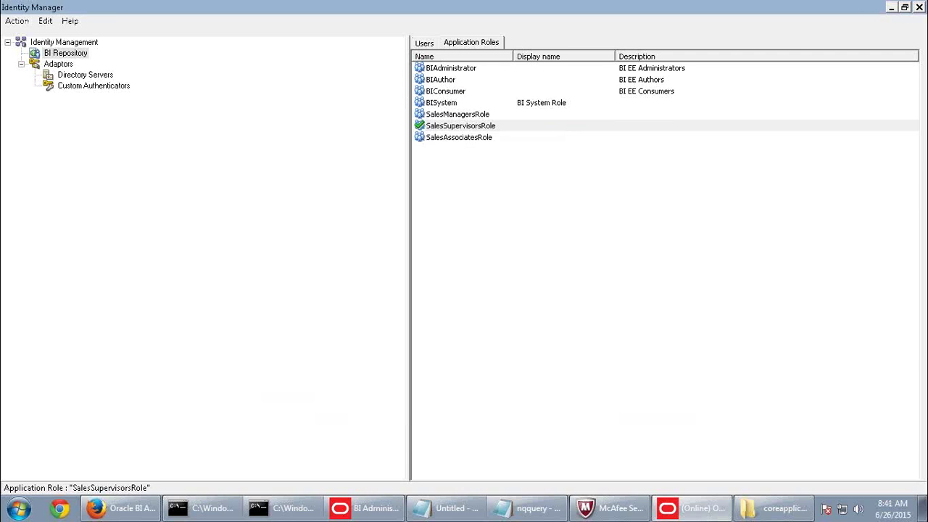
pyautogui.click(919, 8)
pyautogui.click(78, 39)
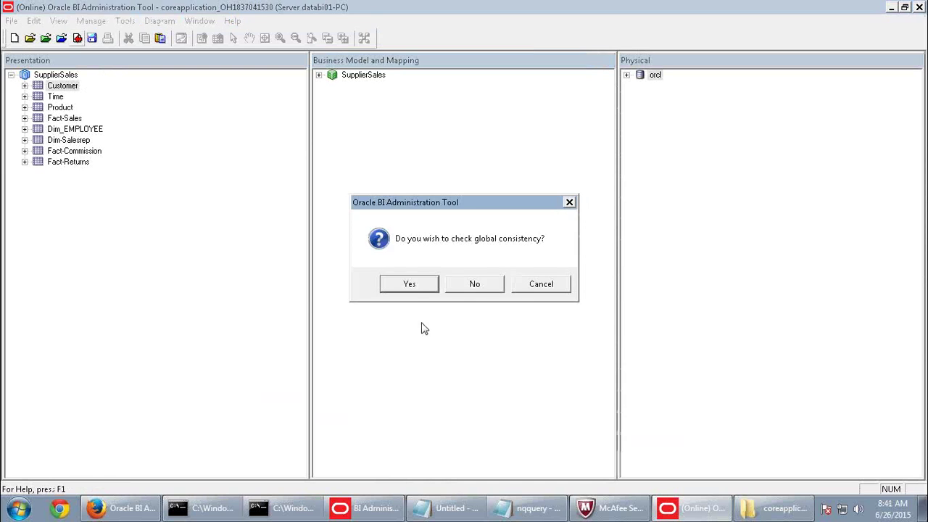
pyautogui.click(410, 284)
pyautogui.click(602, 284)
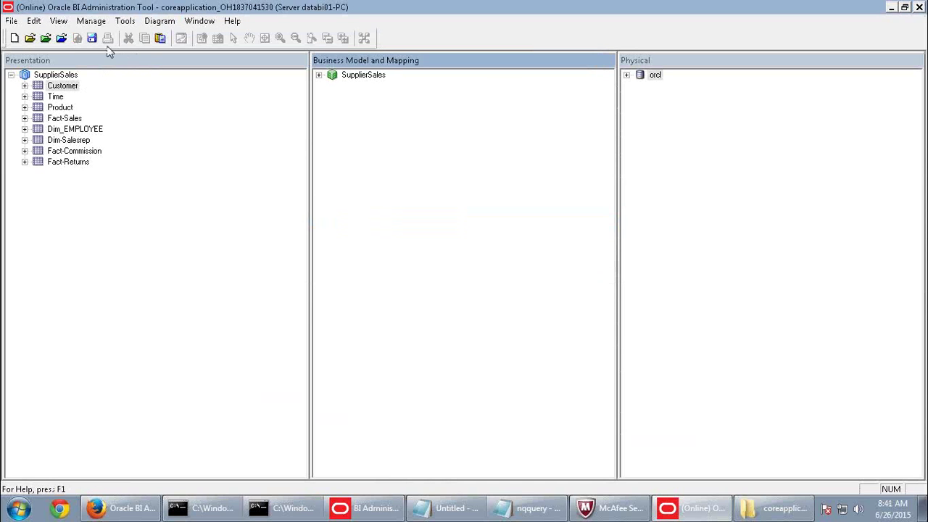
pyautogui.click(123, 508)
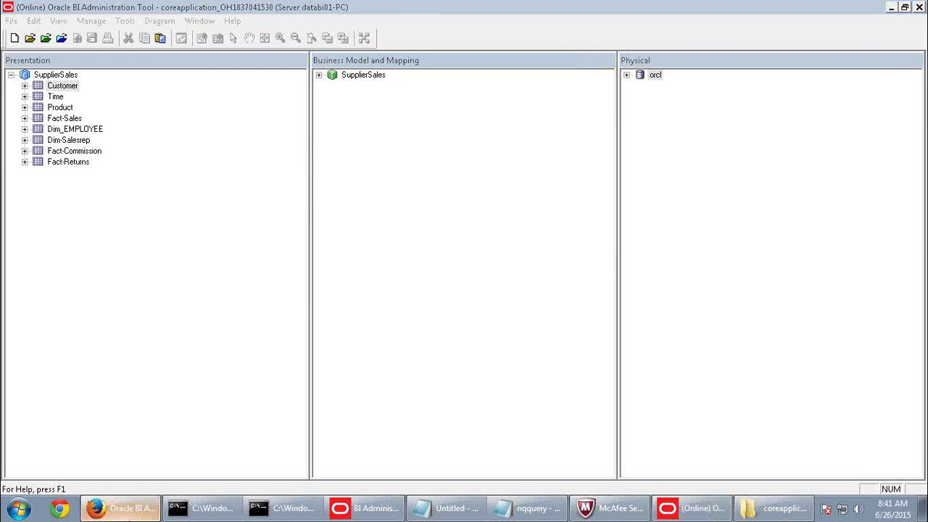
pyautogui.click(885, 59)
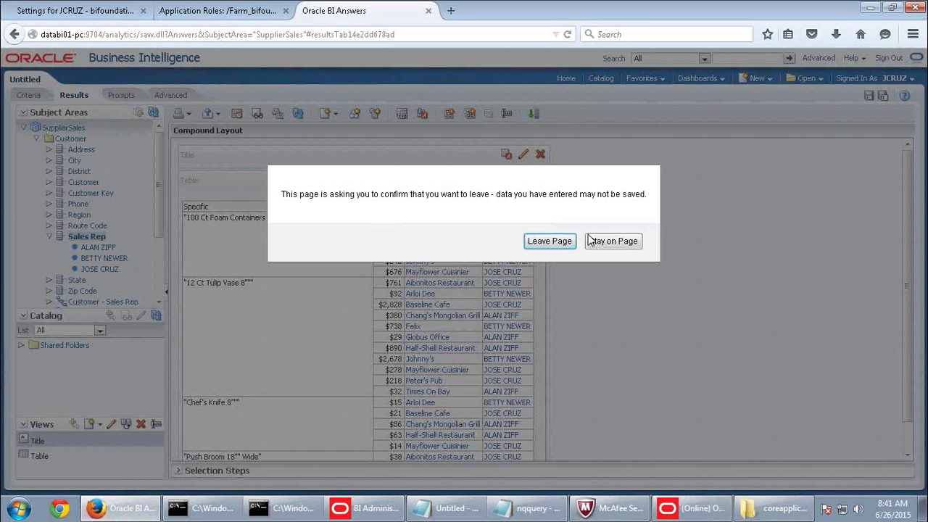
# Leave the unsaved analysis and sign back in with the saved administrator user ID and password.
pyautogui.click(552, 242)
pyautogui.click(387, 221)
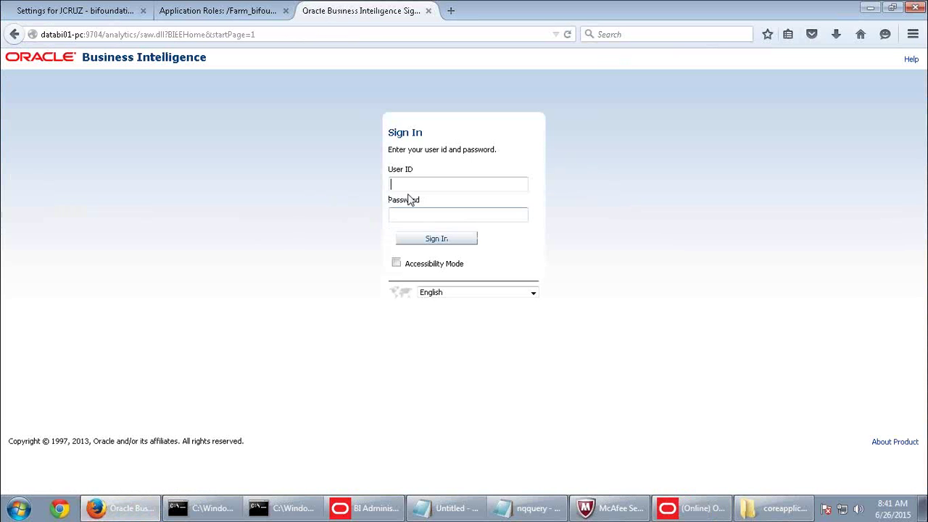
pyautogui.click(410, 185)
pyautogui.click(408, 196)
pyautogui.click(422, 216)
pyautogui.write('welc')
pyautogui.press('Return')
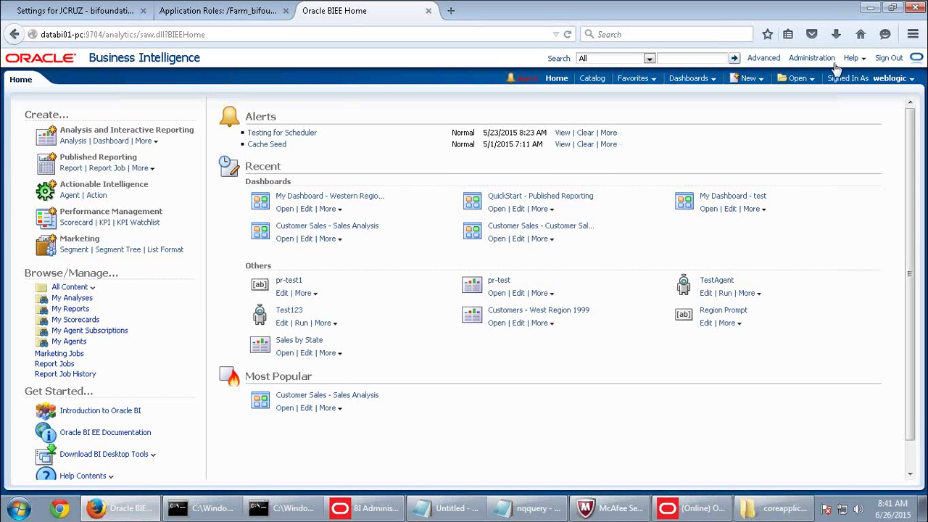
# Go to the Administration page and open Issue SQL under Maintenance and Troubleshooting.
pyautogui.click(817, 59)
pyautogui.scroll(-2, 138, 399)
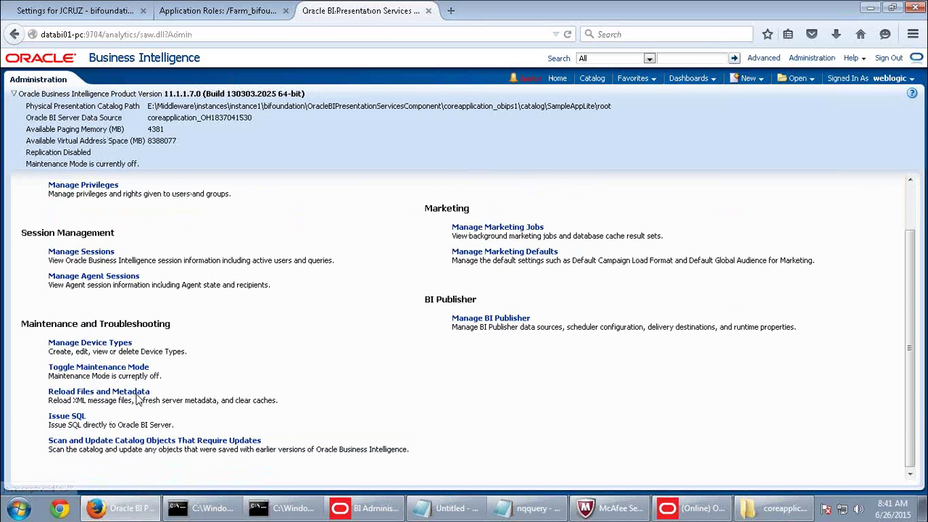
pyautogui.click(75, 417)
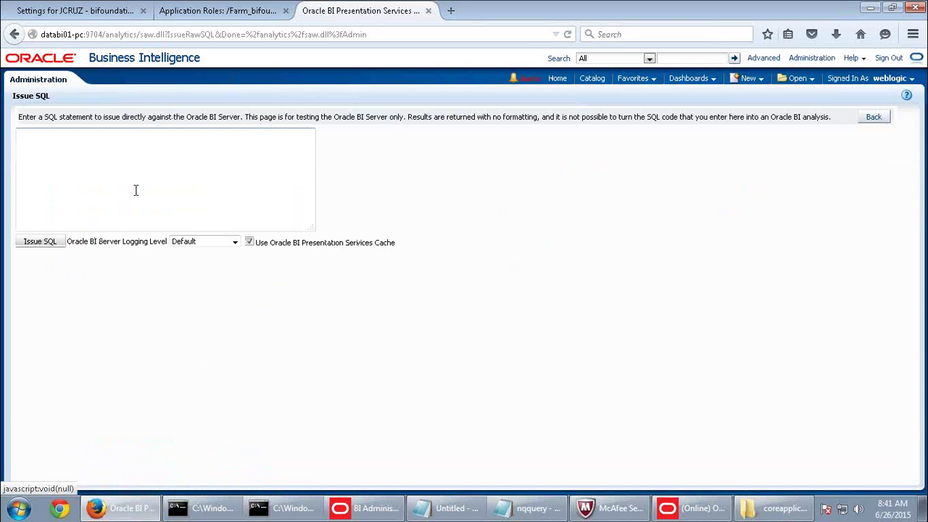
# Reload files and metadata from the Administration page, then reopen Issue SQL.
pyautogui.click(872, 117)
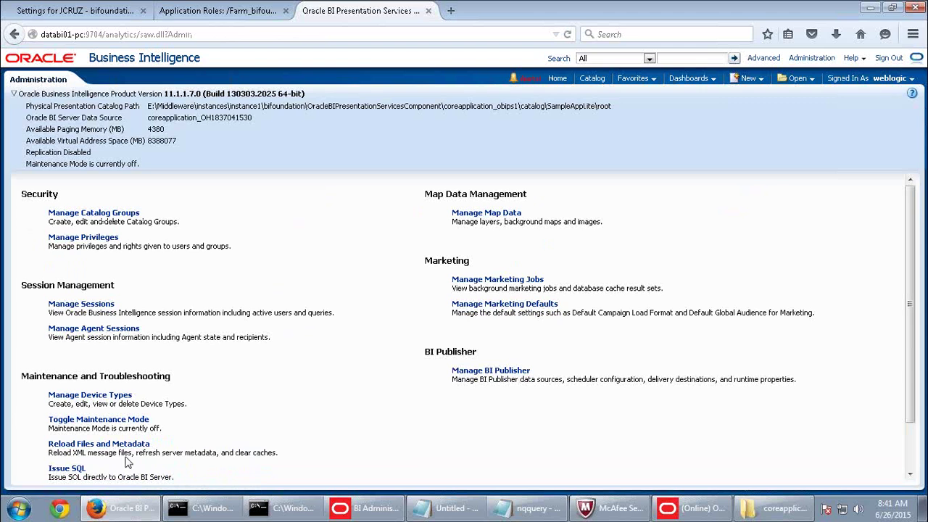
pyautogui.click(103, 445)
pyautogui.scroll(-2, 148, 445)
pyautogui.click(67, 420)
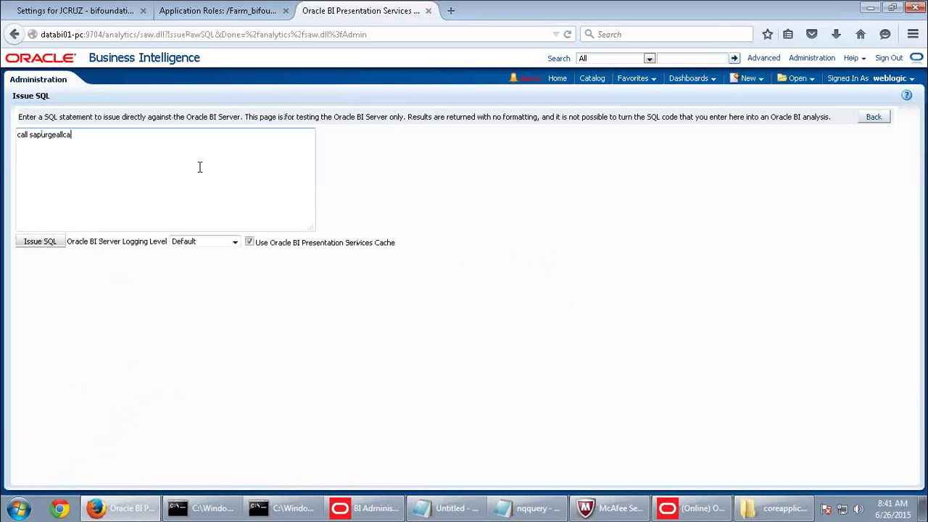
# Correct the statement and run call sapurgeallcache() to purge the whole BI Server cache.
pyautogui.press('BackSpace')
pyautogui.press('BackSpace')
pyautogui.press('BackSpace')
pyautogui.press('BackSpace')
pyautogui.press('BackSpace')
pyautogui.press('BackSpace')
pyautogui.press('BackSpace')
pyautogui.press('BackSpace')
pyautogui.press('BackSpace')
pyautogui.press('BackSpace')
pyautogui.press('BackSpace')
pyautogui.press('BackSpace')
pyautogui.press('BackSpace')
pyautogui.press('BackSpace')
pyautogui.write('()')
pyautogui.click(47, 241)
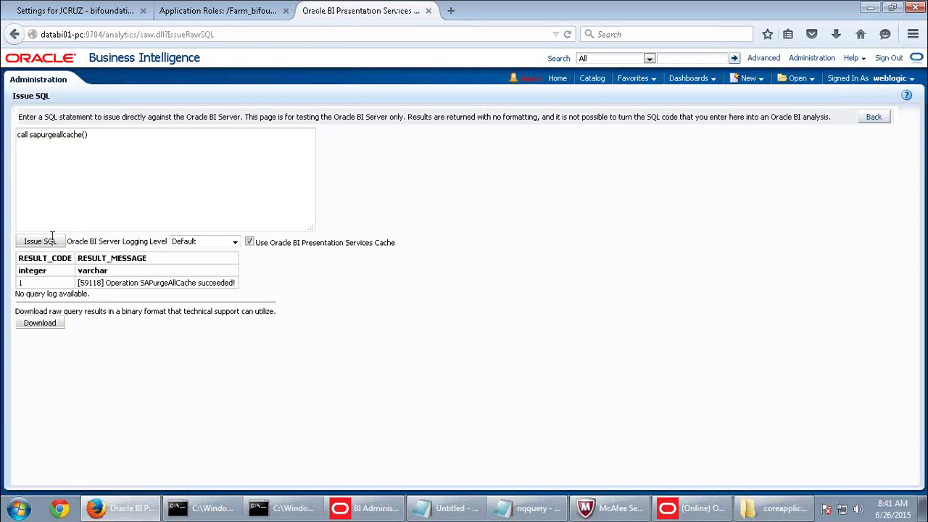
# Sign out of the administrator session and fill in the other user's remembered ID.
pyautogui.click(872, 118)
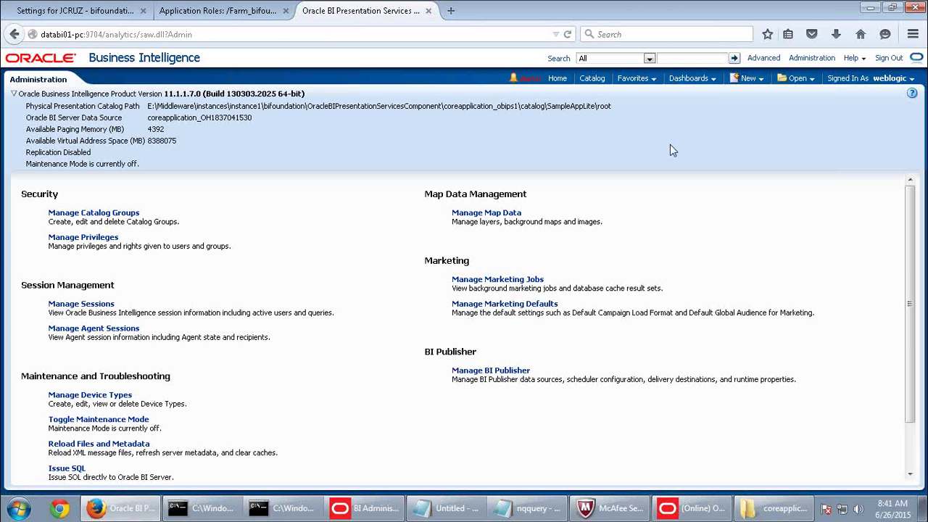
pyautogui.click(748, 78)
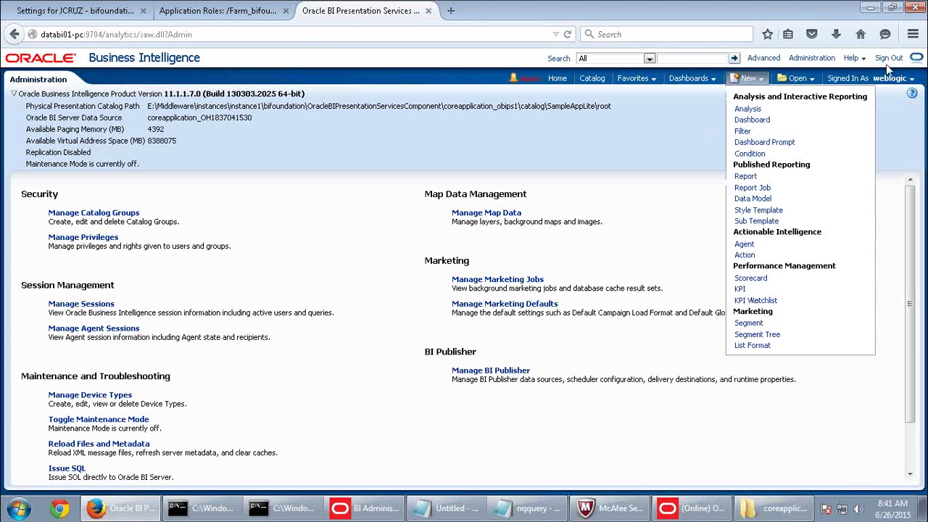
pyautogui.click(891, 59)
pyautogui.click(391, 221)
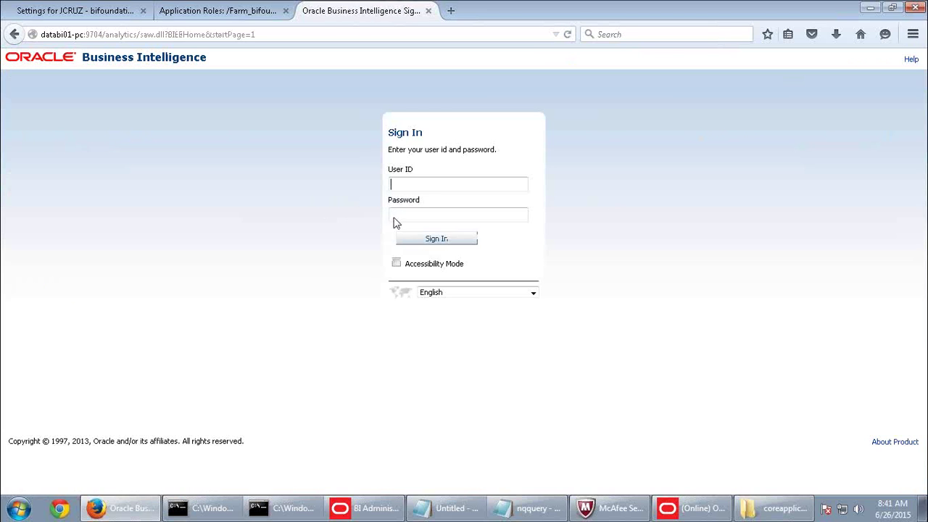
pyautogui.click(436, 185)
pyautogui.click(422, 212)
# Sign in as the other user, retrying with the correct password.
pyautogui.press('Return')
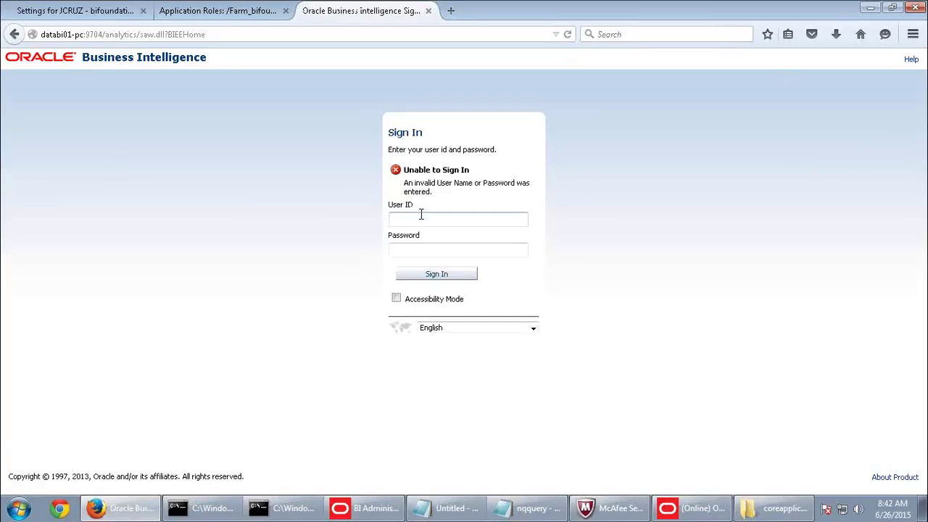
pyautogui.click(421, 214)
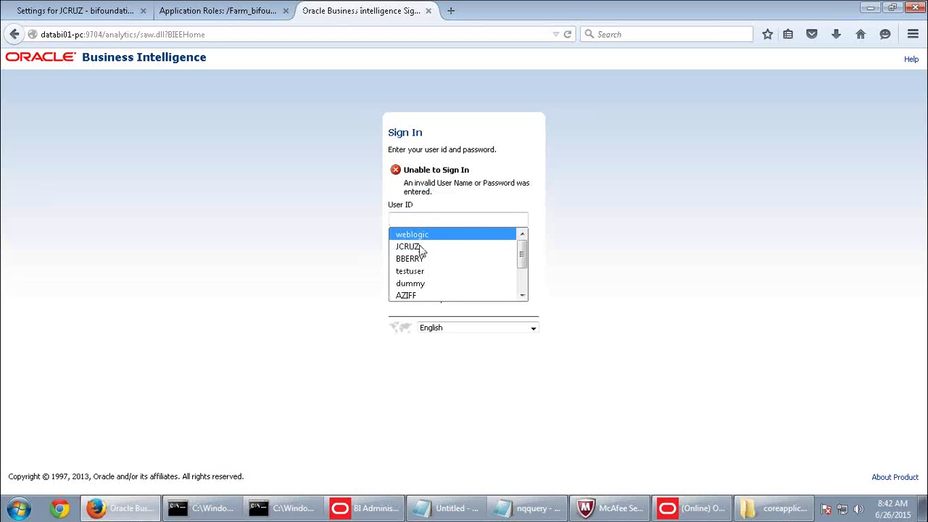
pyautogui.click(421, 245)
pyautogui.click(422, 247)
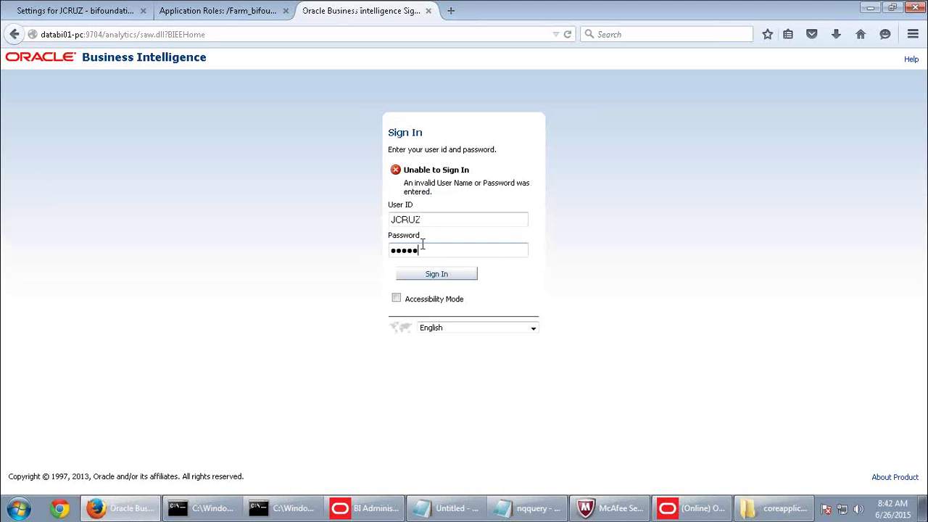
pyautogui.press('Return')
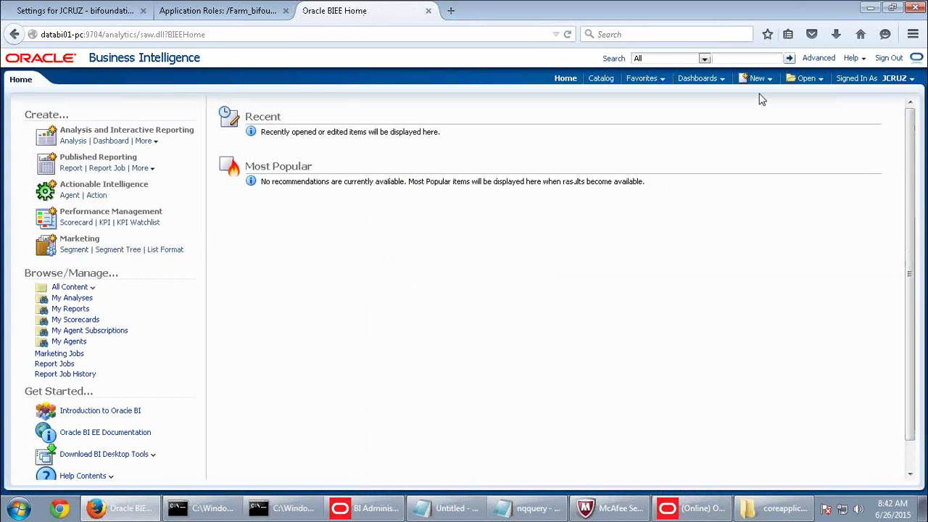
# Create a new analysis based on the SupplierSales subject area.
pyautogui.click(757, 78)
pyautogui.click(767, 109)
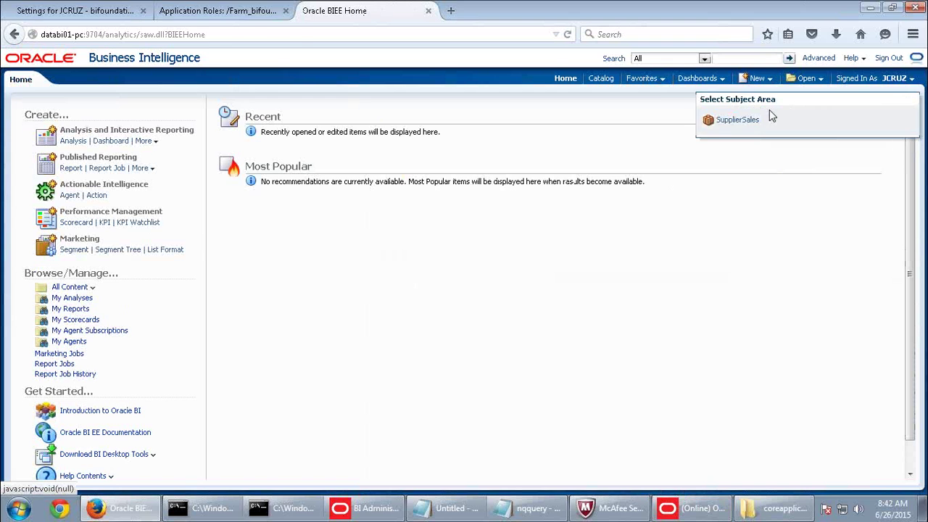
pyautogui.click(751, 119)
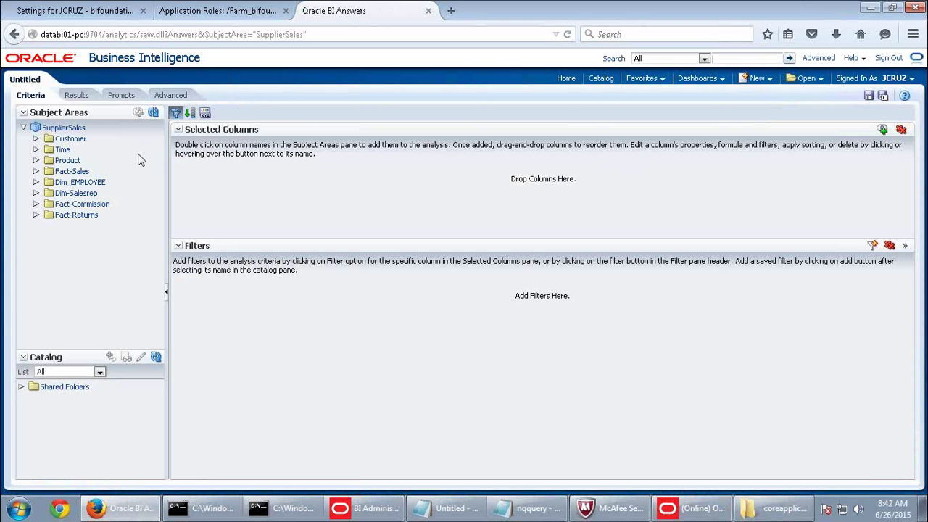
# Add the Customer column and check Results, which fail with a 5-row Max Row Limit Exceeded error.
pyautogui.doubleClick(73, 139)
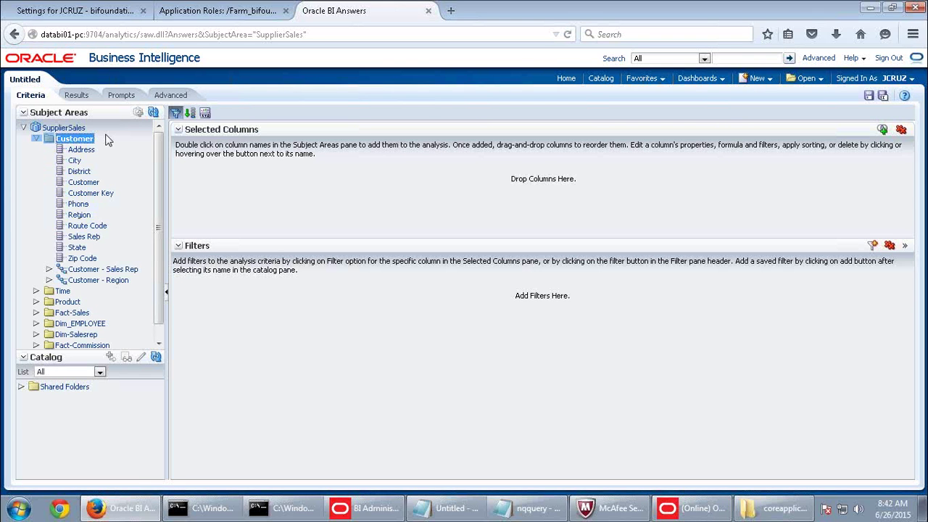
pyautogui.doubleClick(93, 182)
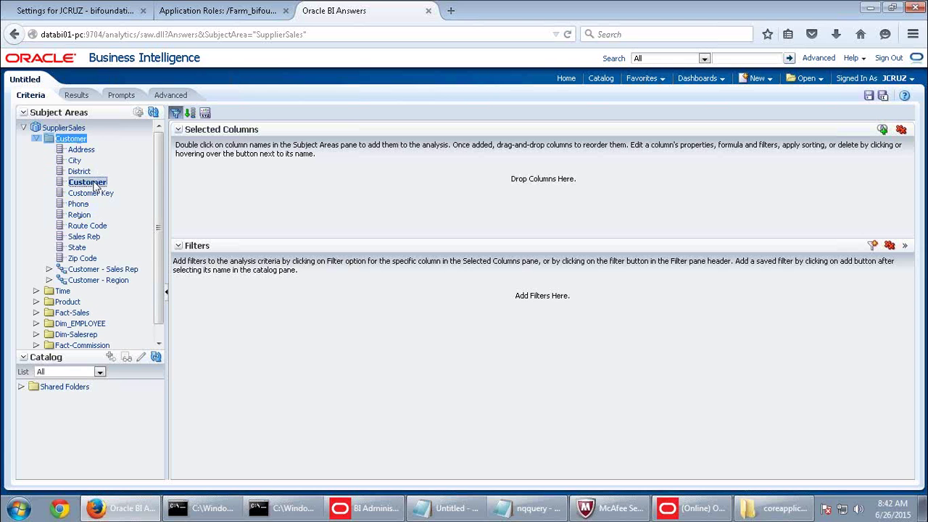
pyautogui.click(76, 95)
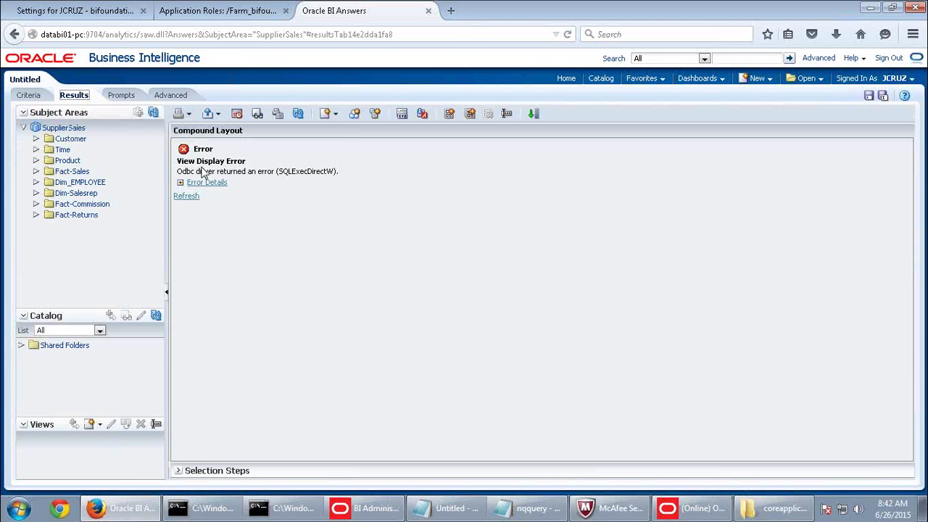
pyautogui.click(207, 183)
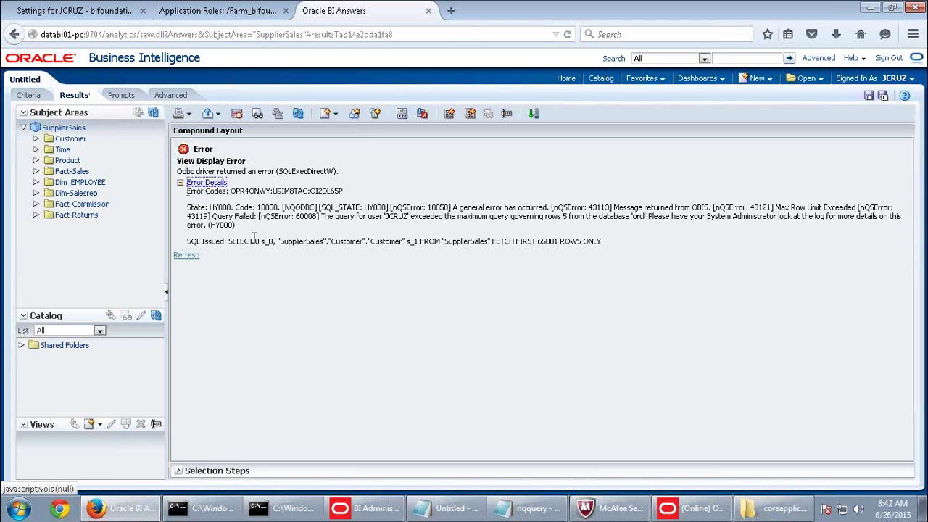
pyautogui.moveTo(330, 216); pyautogui.dragTo(849, 229)
pyautogui.click(38, 100)
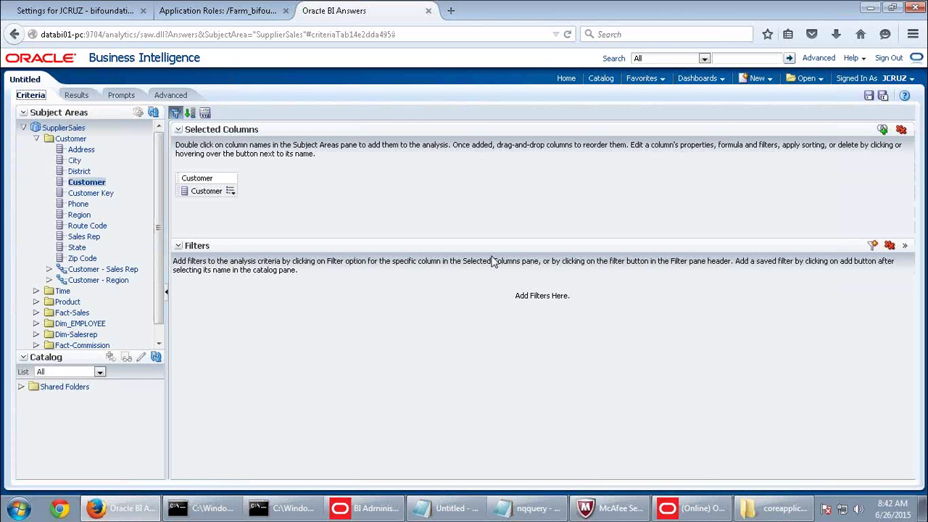
# Add an 'is ranked first' filter on Customer so Results list five customers.
pyautogui.click(230, 192)
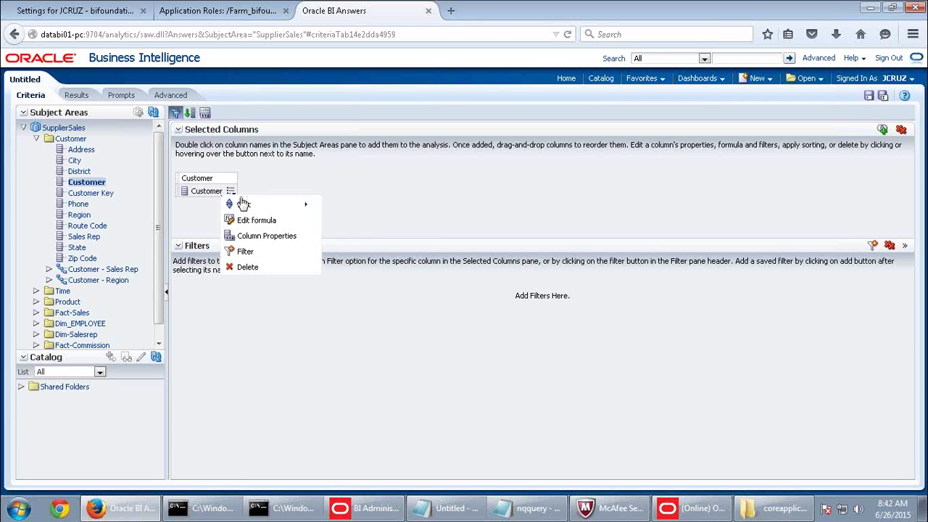
pyautogui.click(244, 250)
pyautogui.click(428, 210)
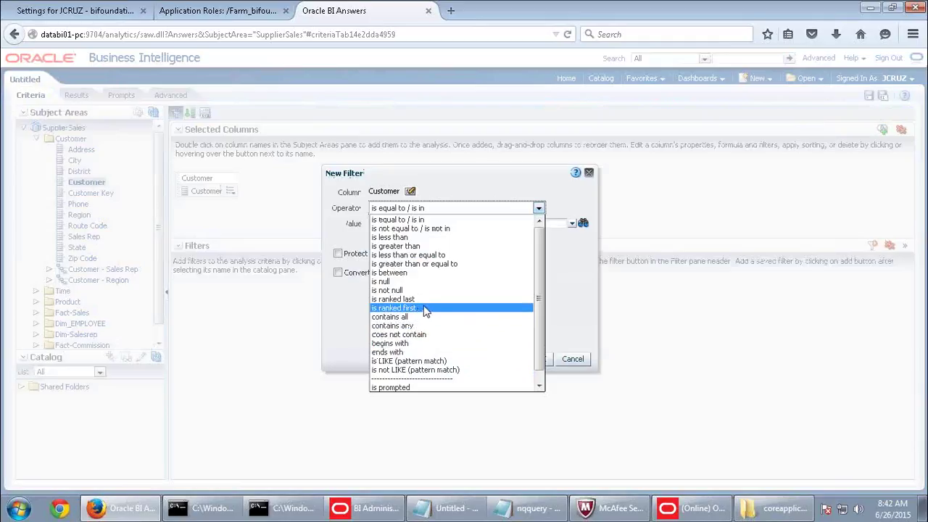
pyautogui.scroll(-1, 421, 310)
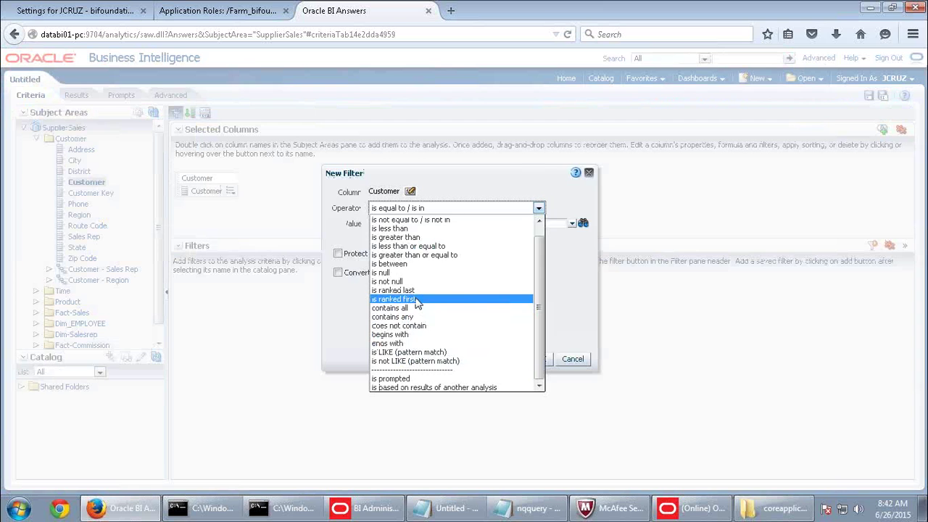
pyautogui.click(419, 299)
pyautogui.doubleClick(401, 228)
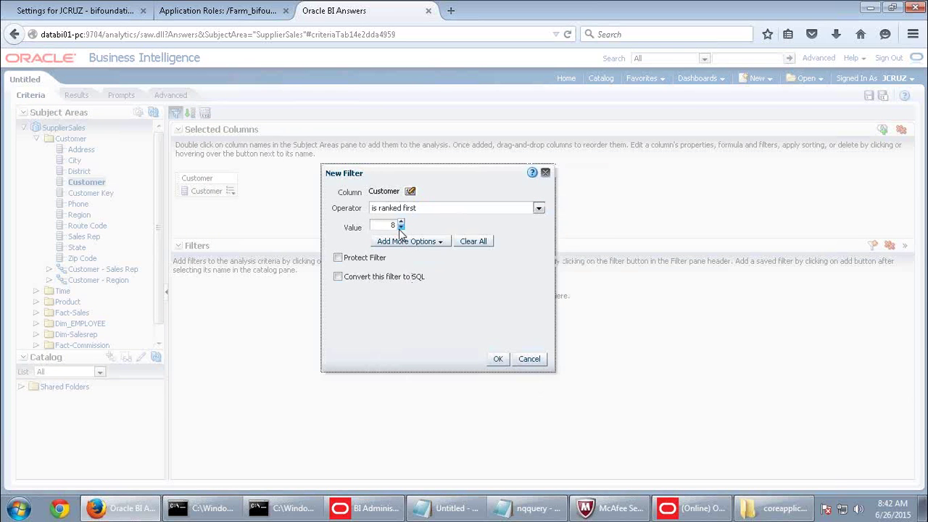
pyautogui.click(497, 359)
pyautogui.click(80, 98)
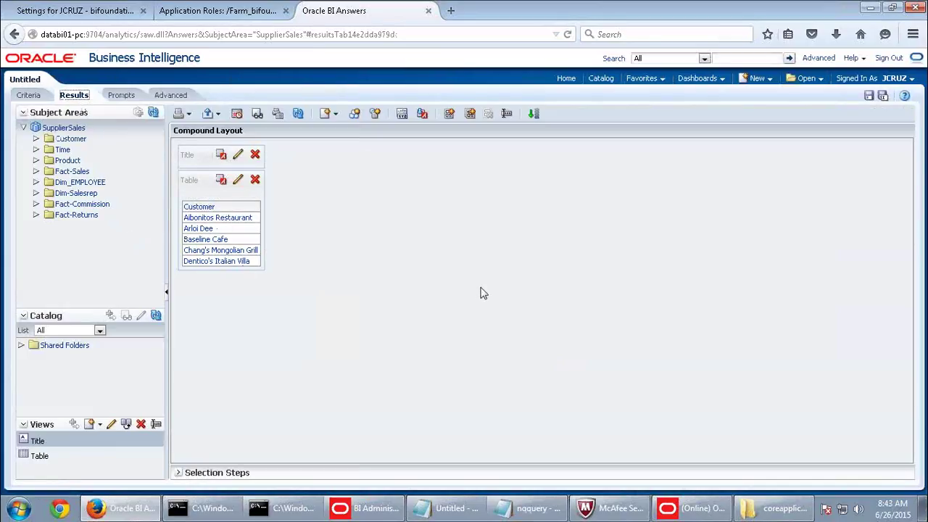
pyautogui.click(692, 508)
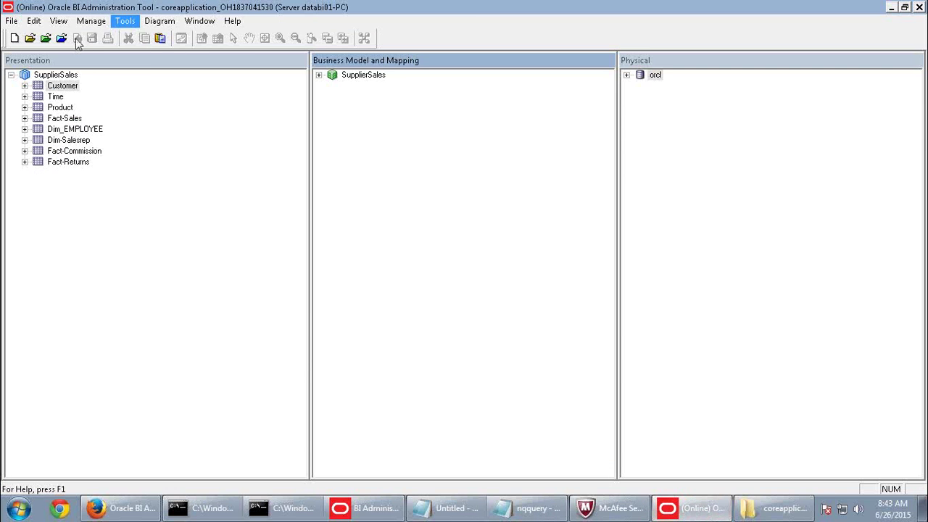
# Open SalesSupervisorsRole in Identity Manager, checking out the role and its related objects.
pyautogui.click(92, 20)
pyautogui.click(119, 88)
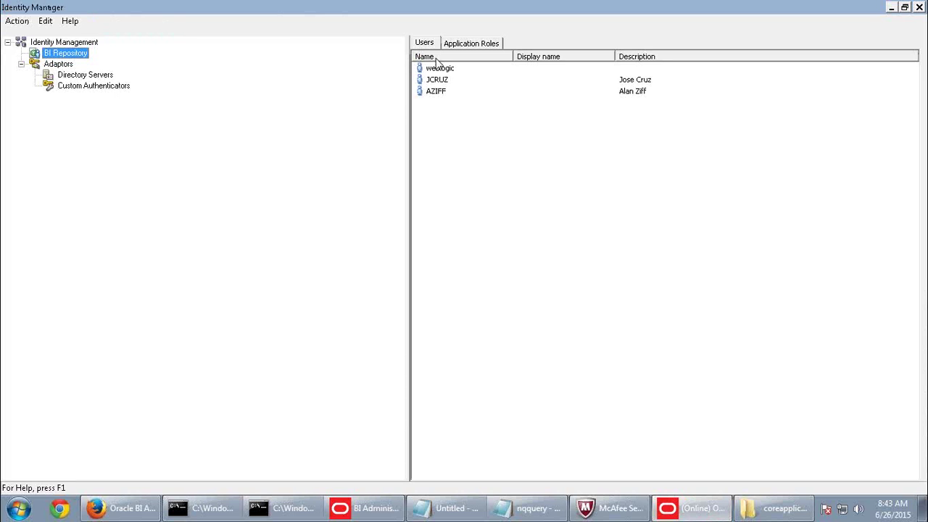
pyautogui.click(451, 45)
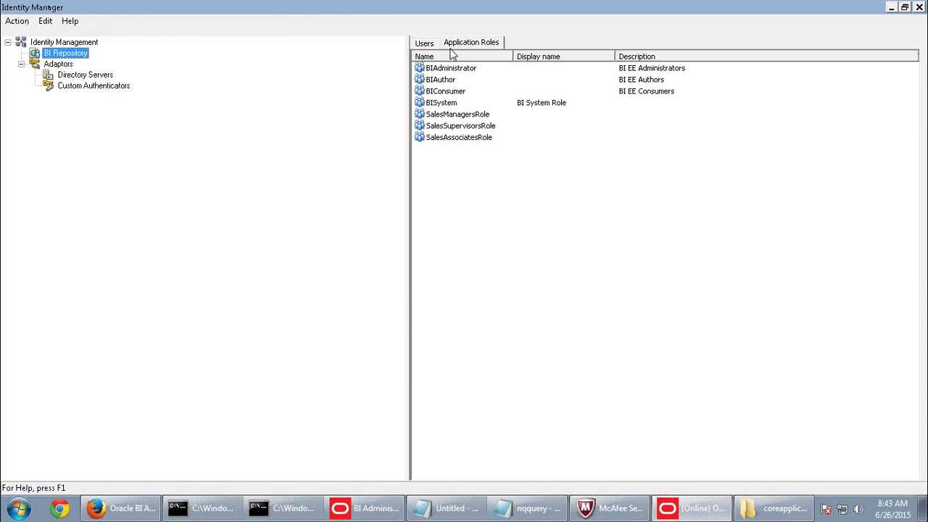
pyautogui.doubleClick(457, 126)
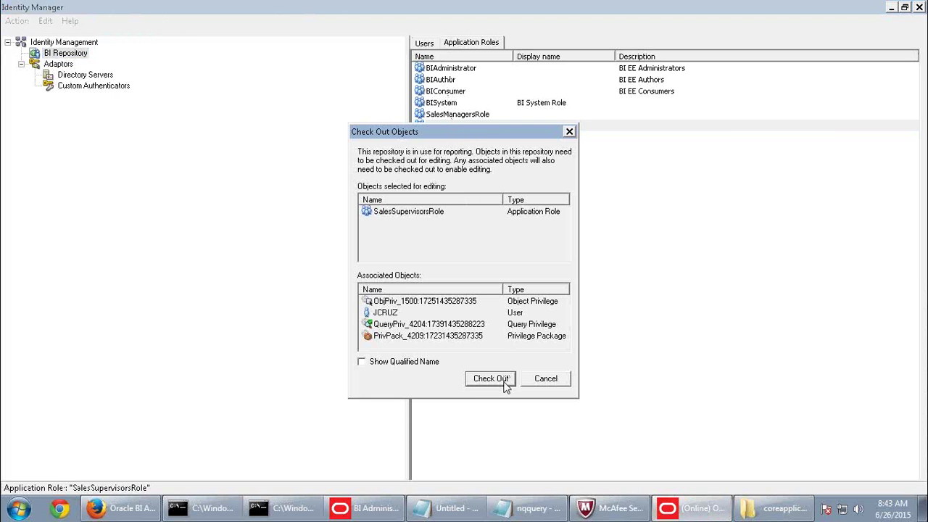
pyautogui.click(500, 380)
# Review the orcl Friday-morning time restriction, cancel every dialog unchanged, and return to Answers.
pyautogui.click(572, 141)
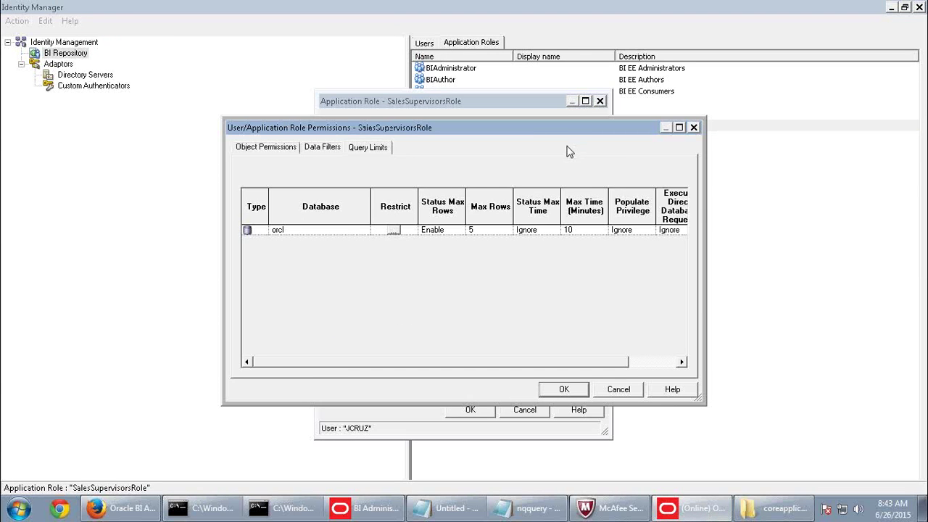
pyautogui.click(394, 231)
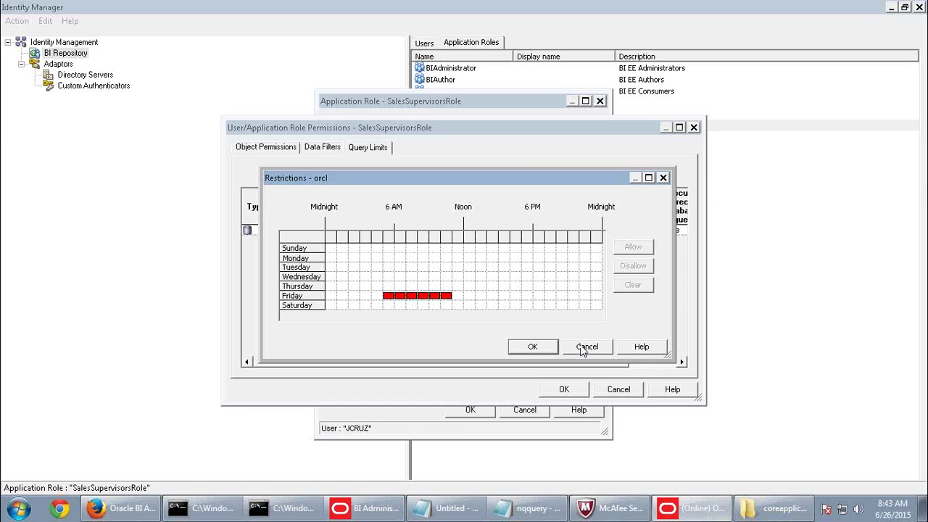
pyautogui.click(583, 349)
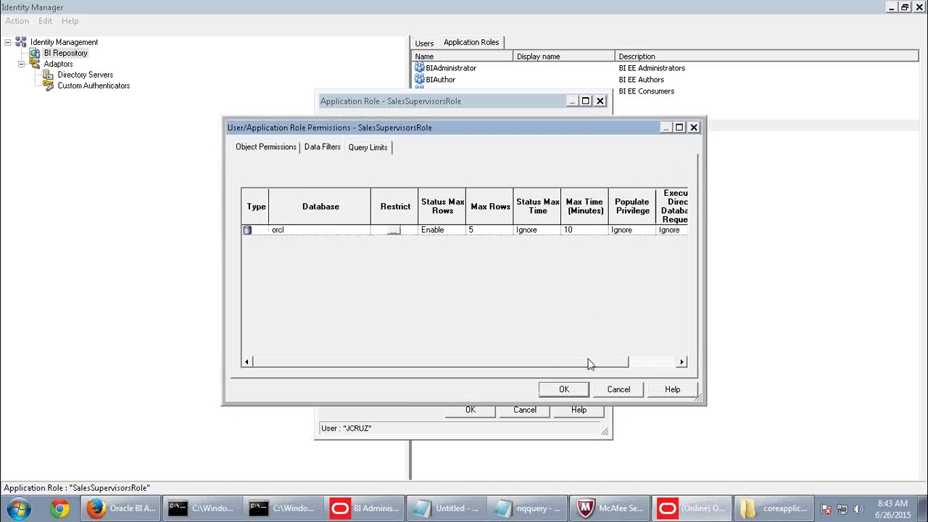
pyautogui.click(609, 389)
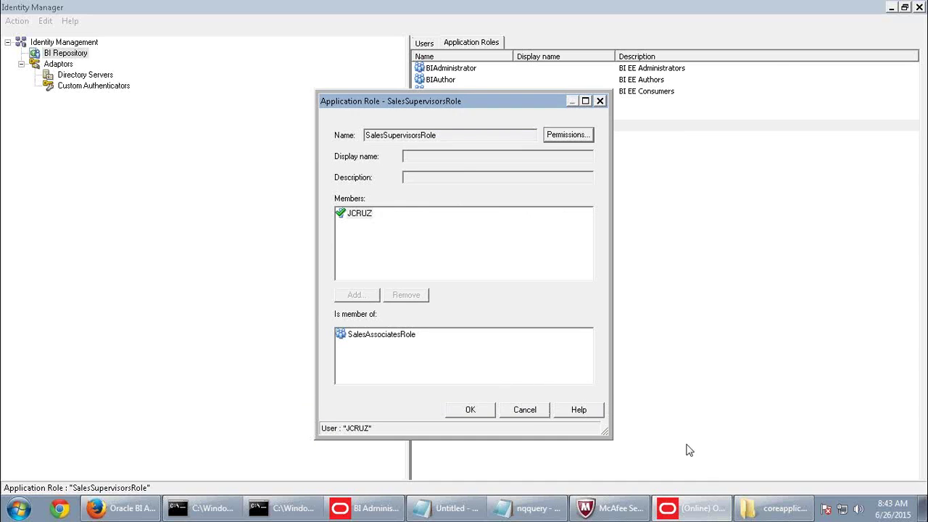
pyautogui.click(527, 413)
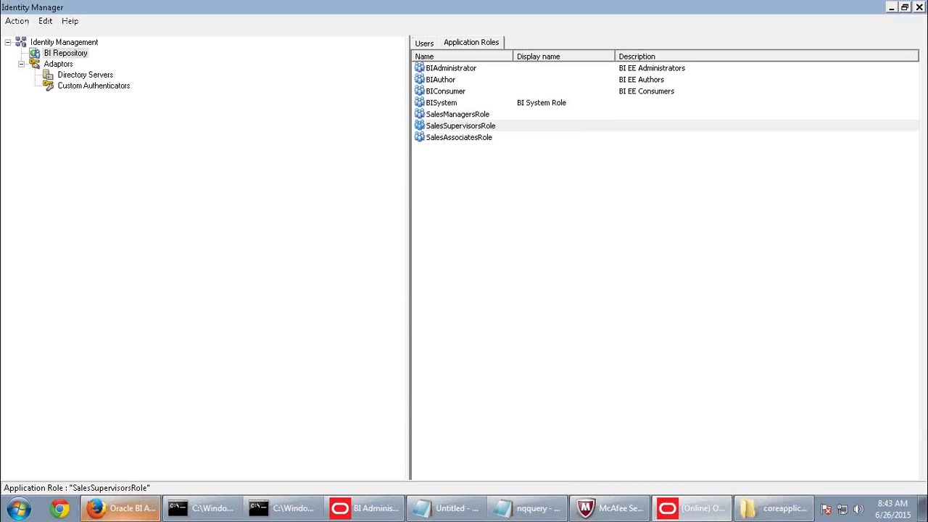
pyautogui.click(119, 508)
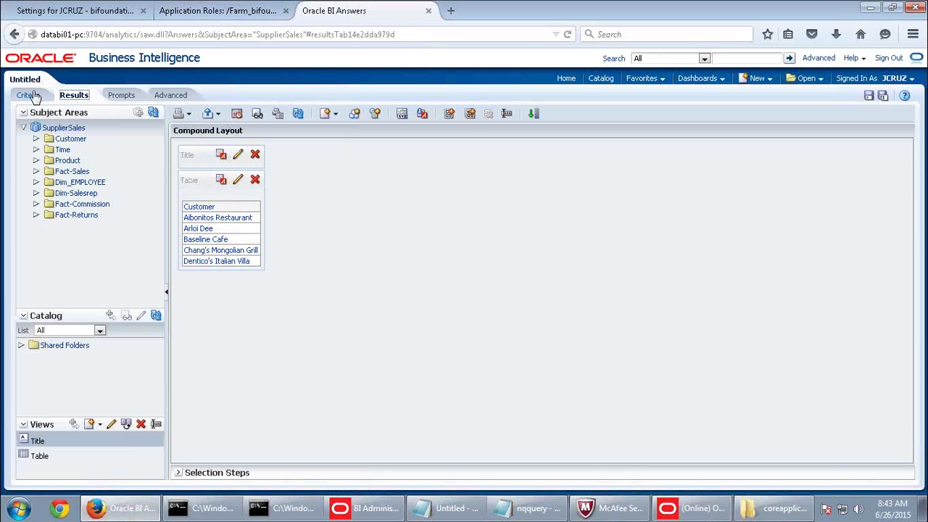
# Replace the Customer column formula with Calendar/Date CURRENT_DATE; Results show 6/26/2015.
pyautogui.click(30, 95)
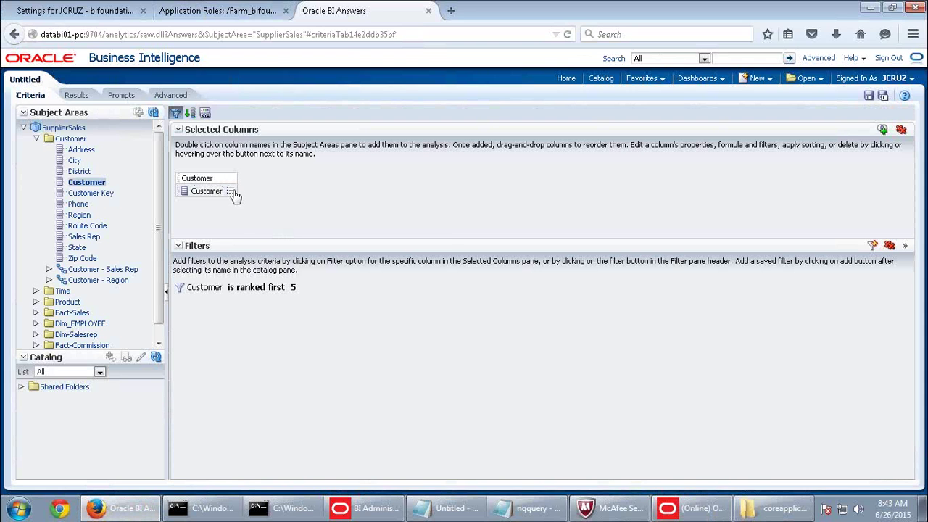
pyautogui.click(230, 191)
pyautogui.click(261, 220)
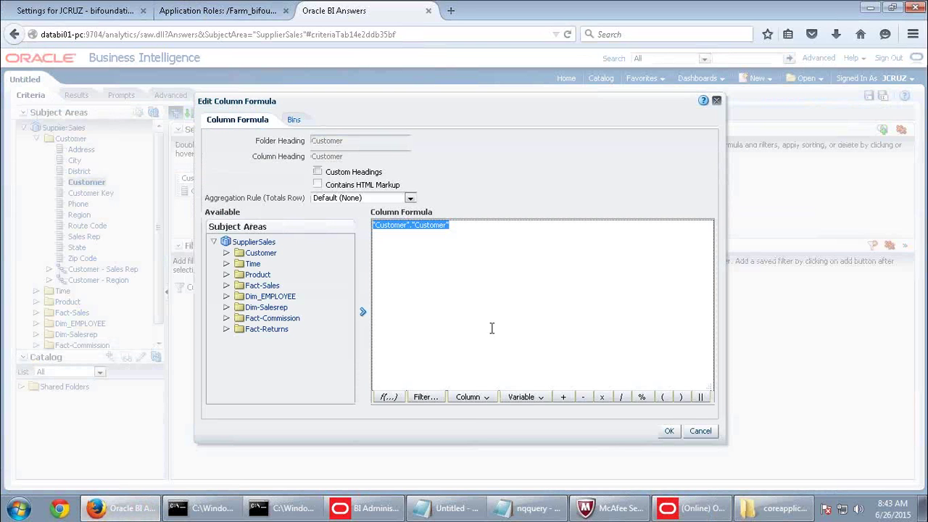
pyautogui.click(470, 398)
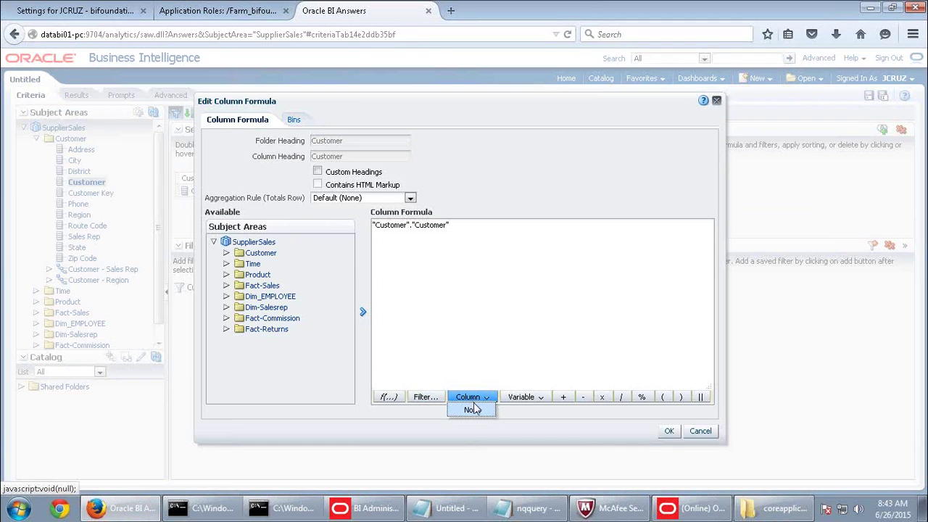
pyautogui.click(384, 398)
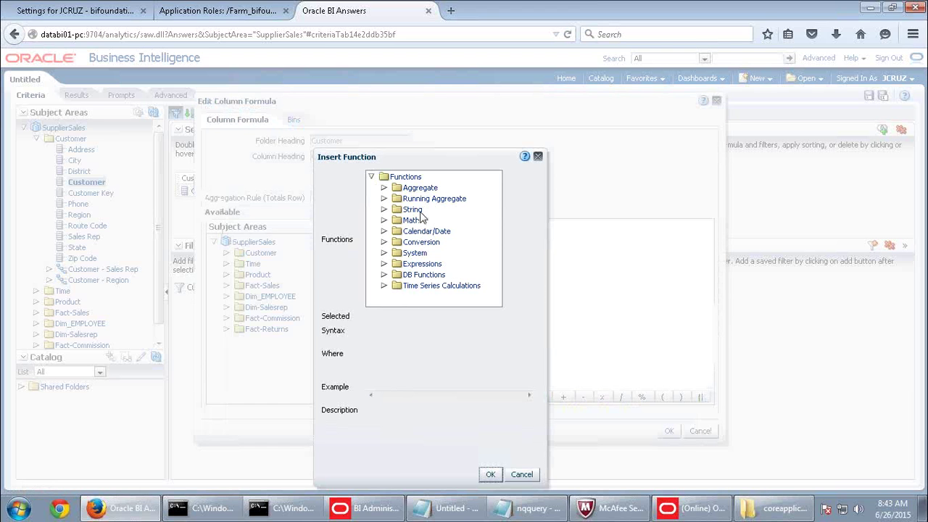
pyautogui.click(383, 231)
pyautogui.doubleClick(435, 241)
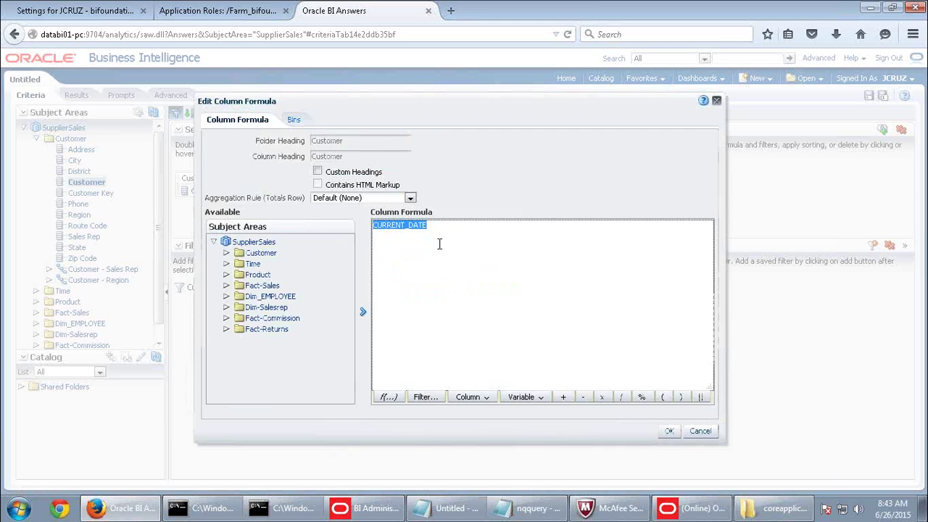
pyautogui.click(668, 430)
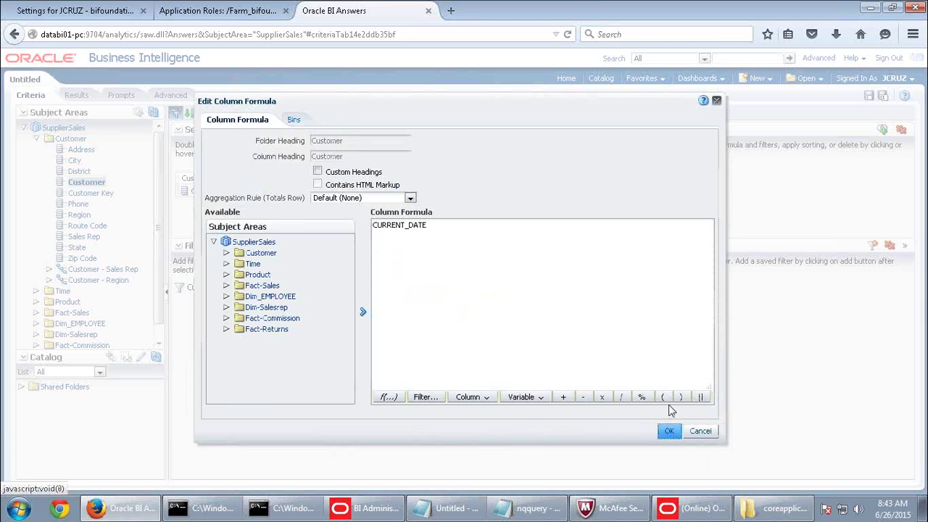
pyautogui.click(80, 99)
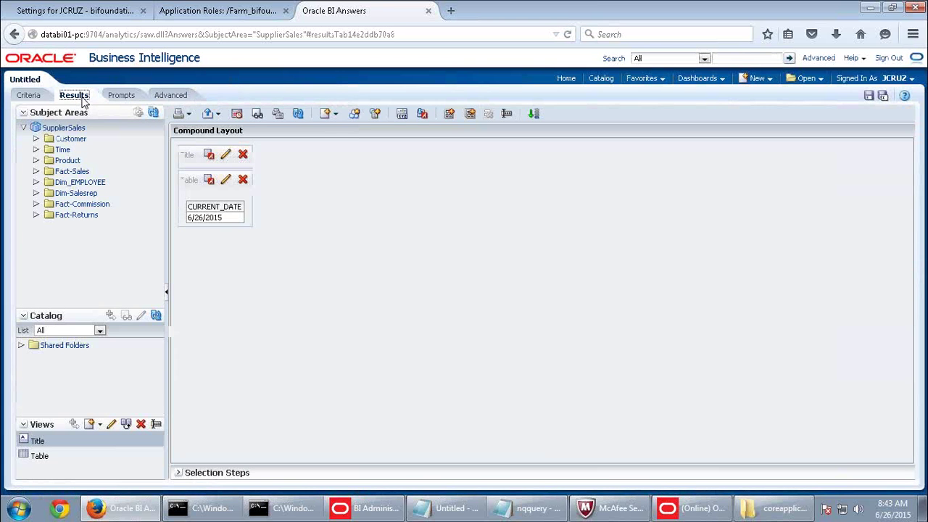
pyautogui.click(31, 97)
# Insert the Current_Time function into the CURRENT_DATE column's formula.
pyautogui.click(257, 192)
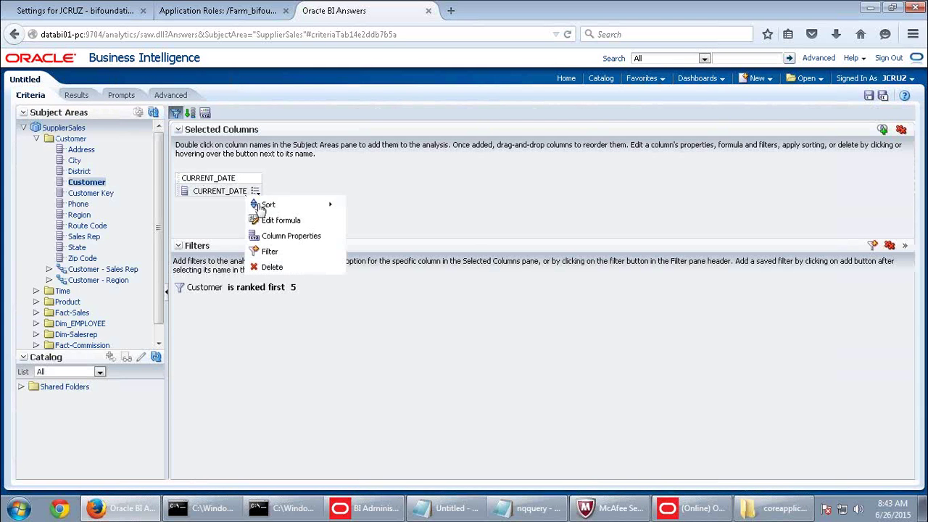
pyautogui.click(270, 223)
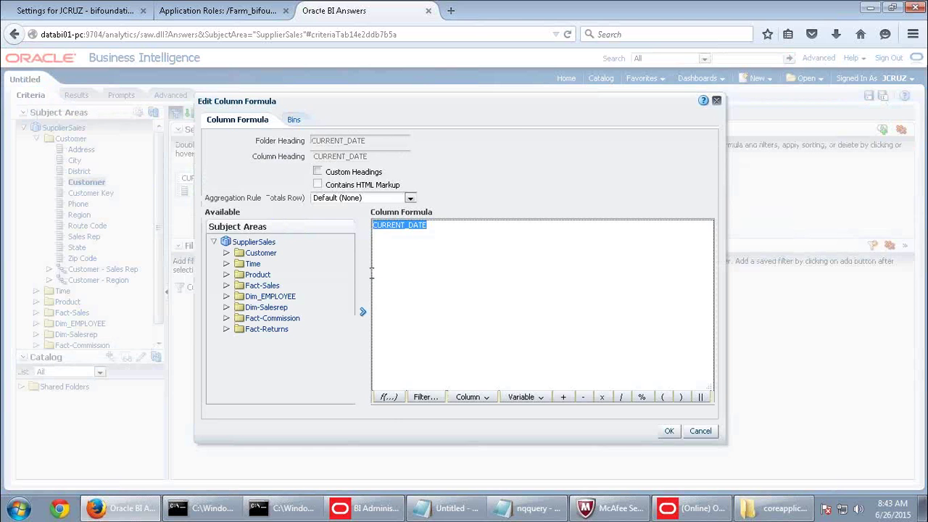
pyautogui.click(390, 398)
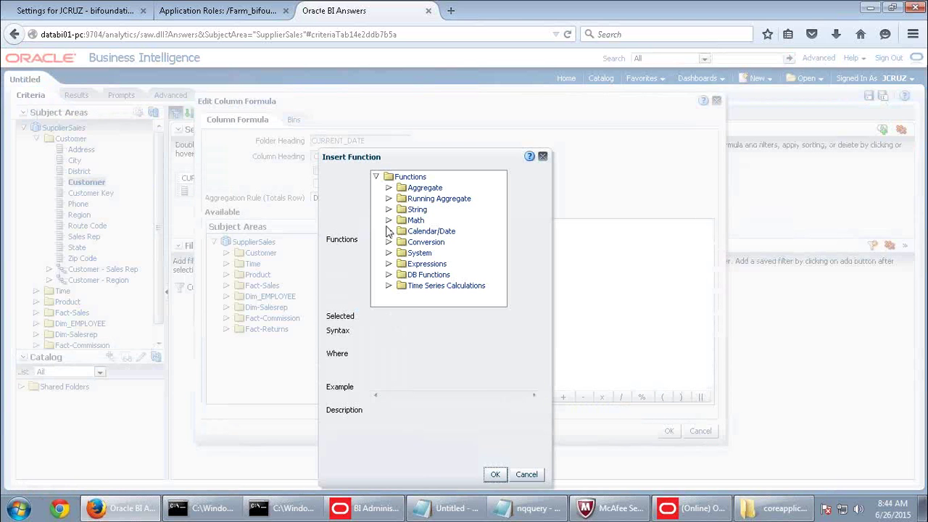
pyautogui.click(388, 230)
pyautogui.doubleClick(444, 254)
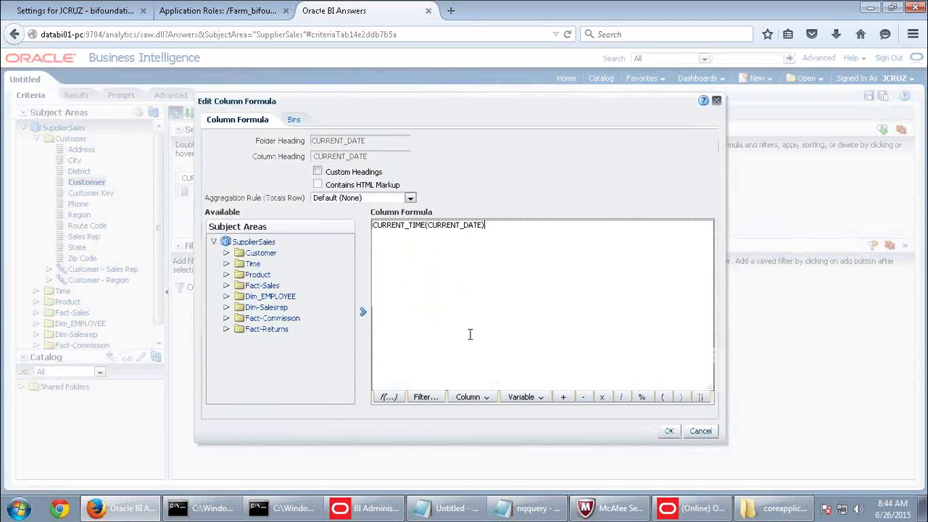
# Trim the formula to just CURRENT_TIME to clear the syntax error, and accept it.
pyautogui.click(427, 226)
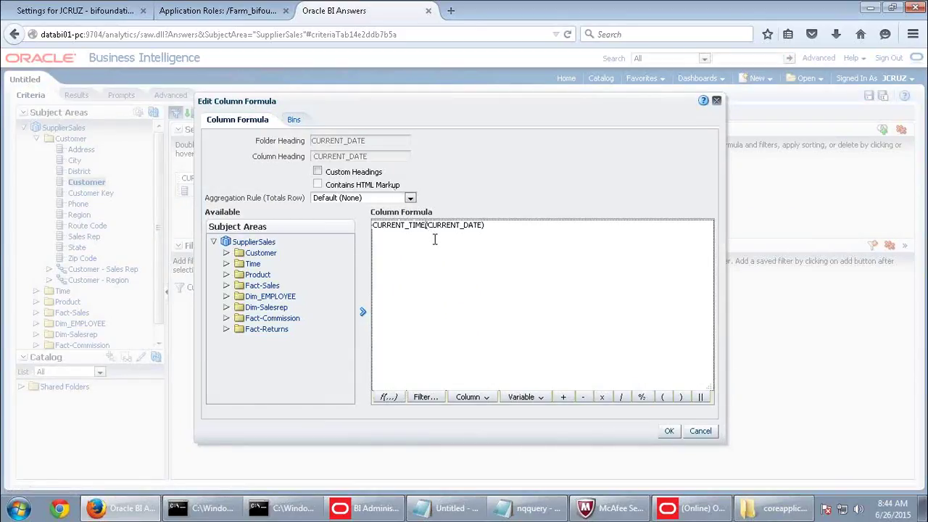
pyautogui.press('Delete')
pyautogui.write('||')
pyautogui.click(667, 435)
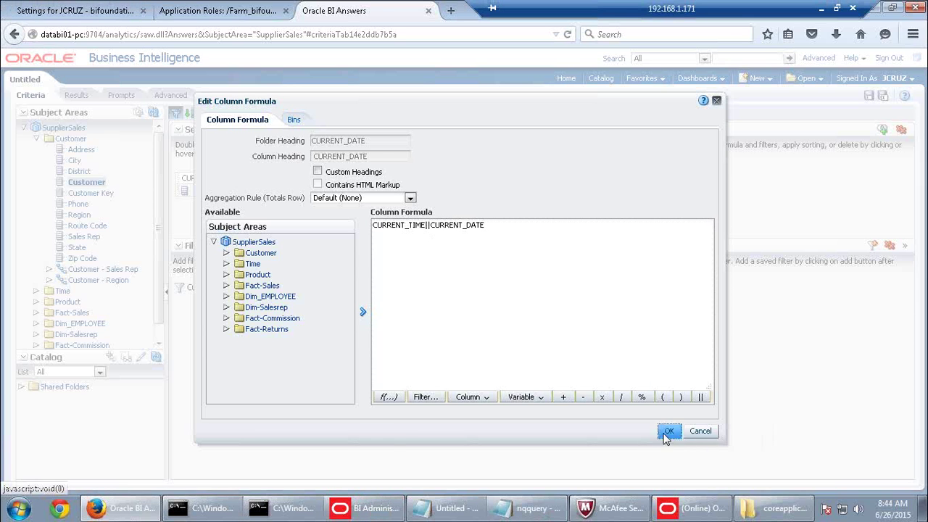
pyautogui.moveTo(426, 229); pyautogui.dragTo(521, 228)
pyautogui.press('Delete')
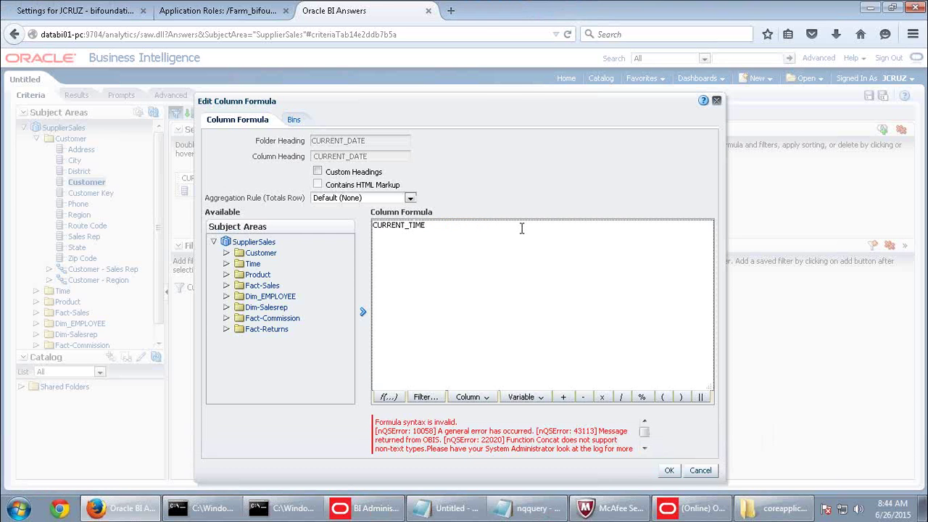
pyautogui.click(669, 470)
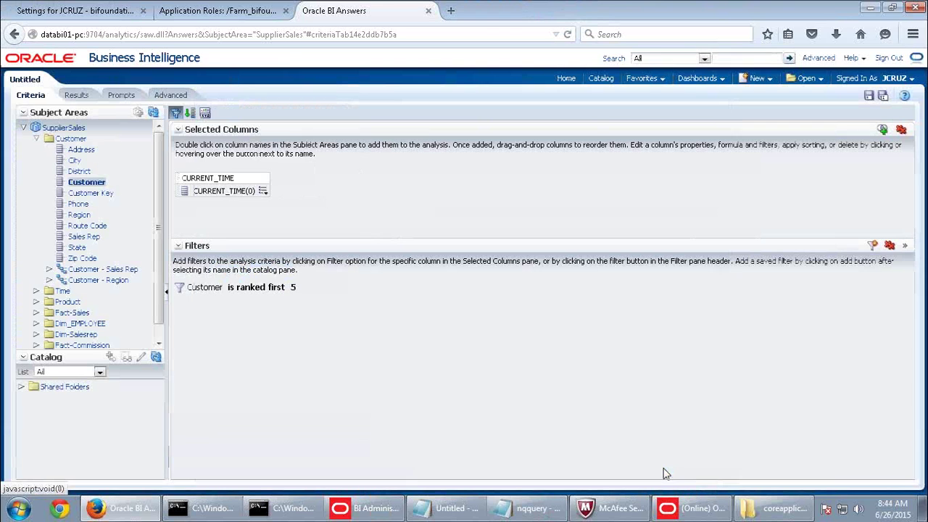
# Show results reading 8:44:24 AM, then open SalesSupervisorsRole in Identity Manager.
pyautogui.click(76, 95)
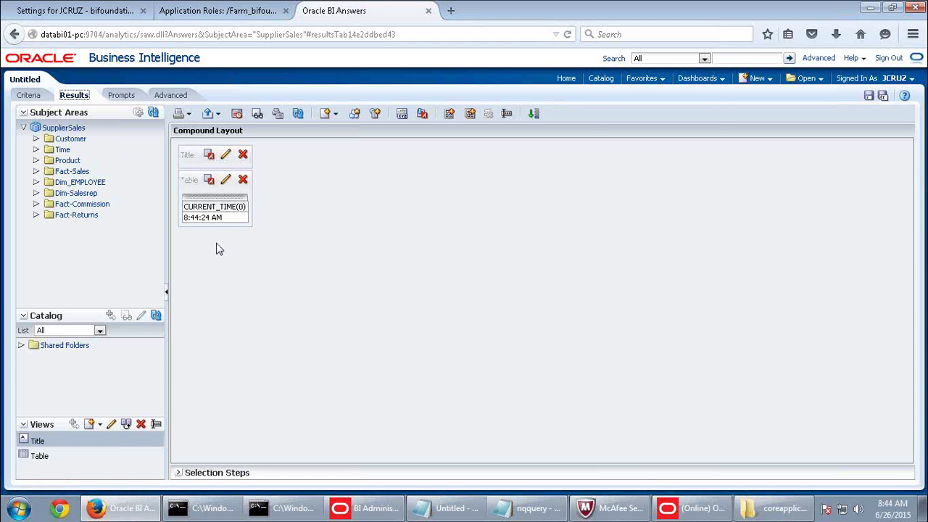
pyautogui.click(688, 507)
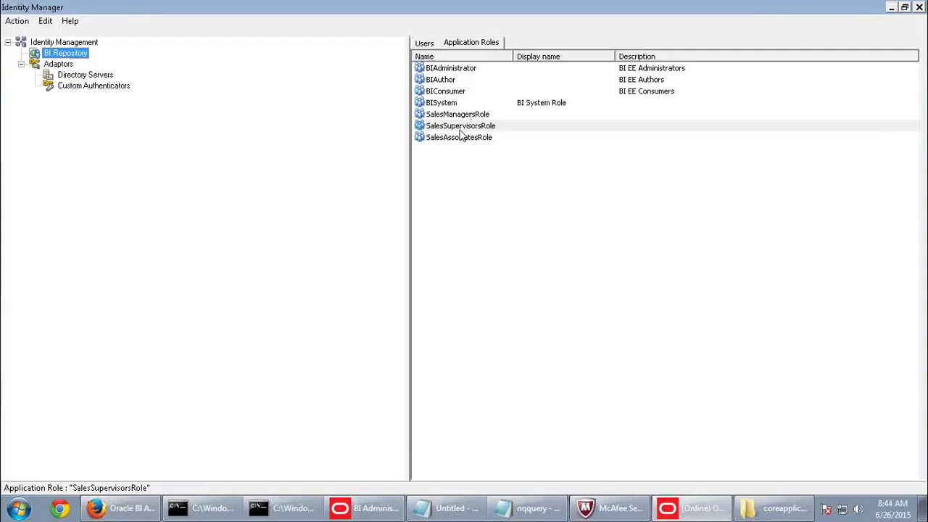
pyautogui.doubleClick(460, 129)
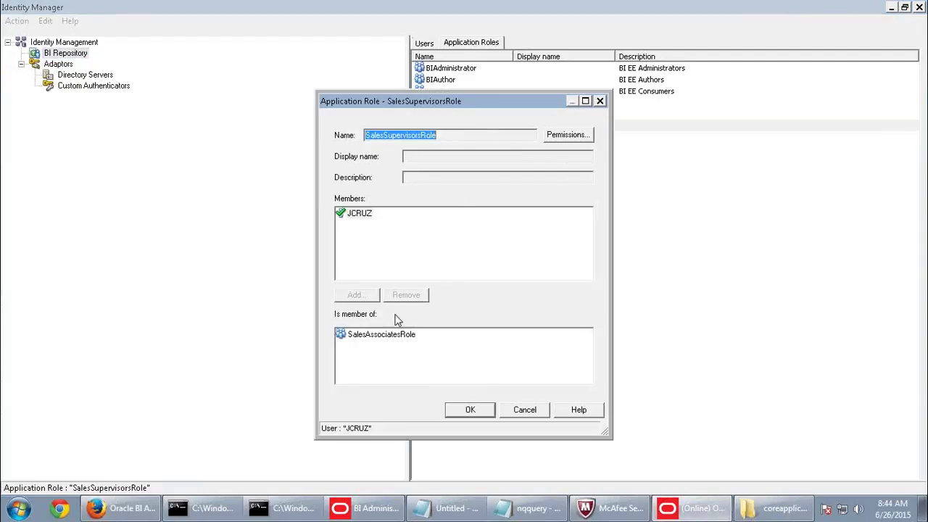
# Disallow SalesSupervisorsRole's orcl access from one slot earlier on Friday morning, then close Identity Manager.
pyautogui.click(558, 141)
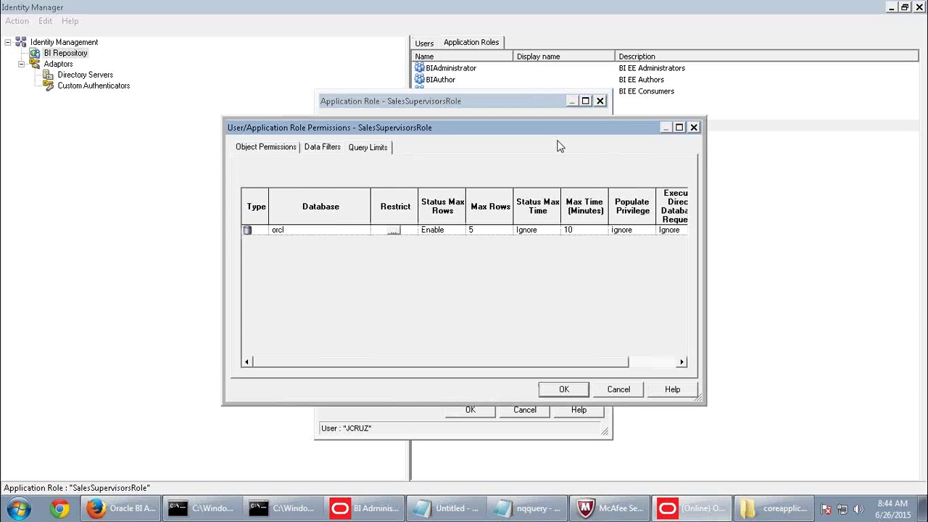
pyautogui.click(394, 232)
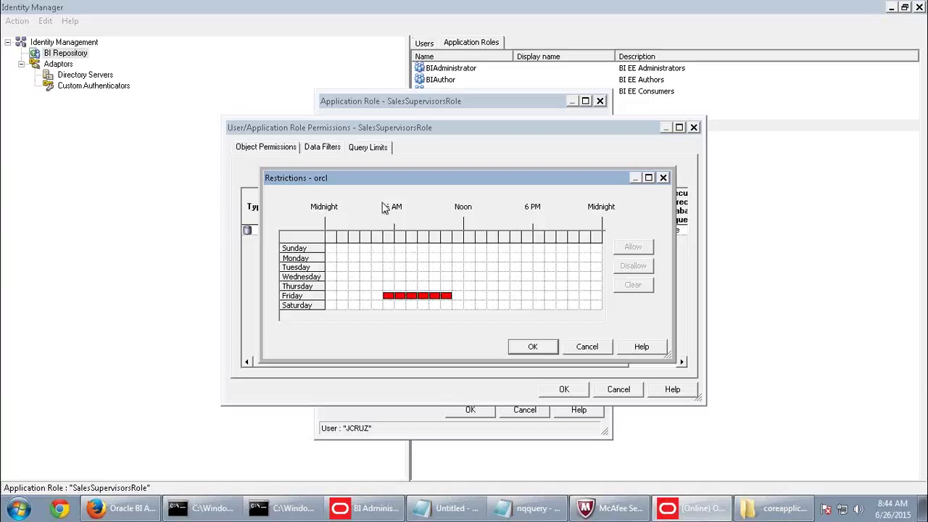
pyautogui.moveTo(376, 298); pyautogui.dragTo(454, 306)
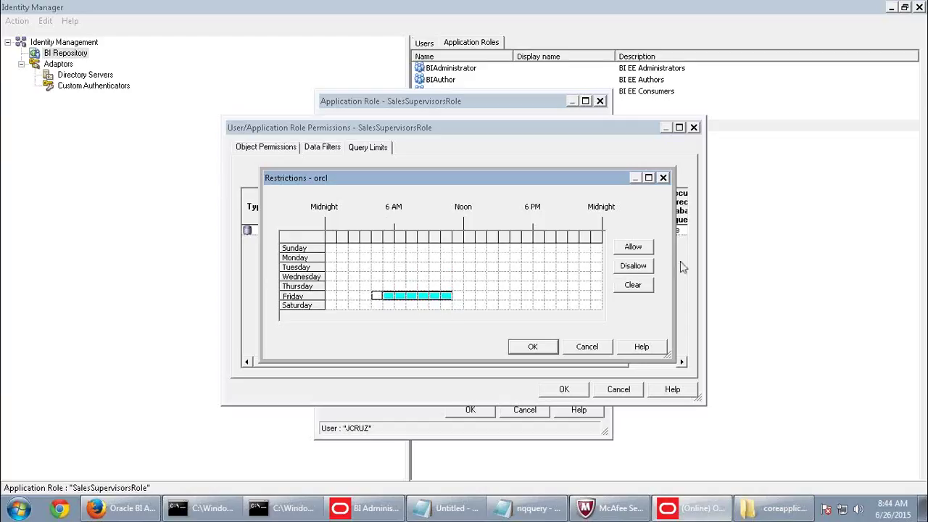
pyautogui.click(644, 266)
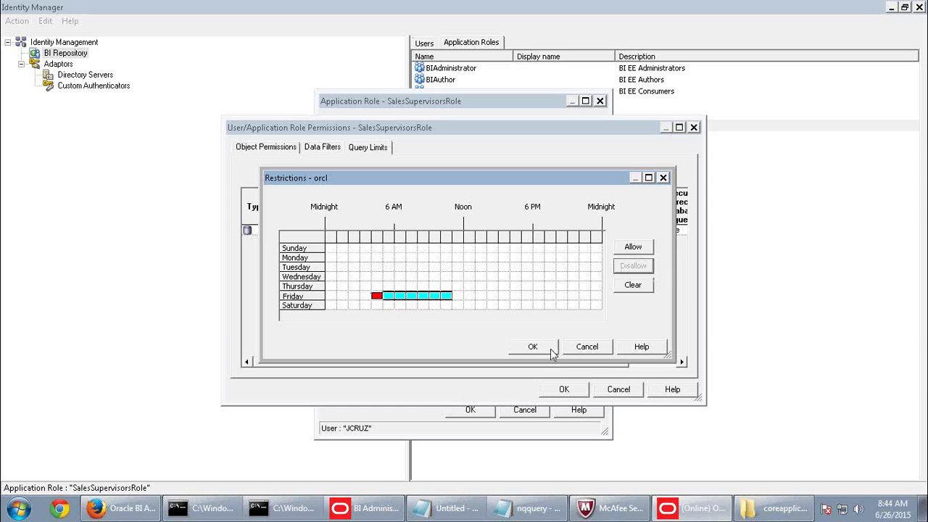
pyautogui.click(554, 350)
pyautogui.click(565, 390)
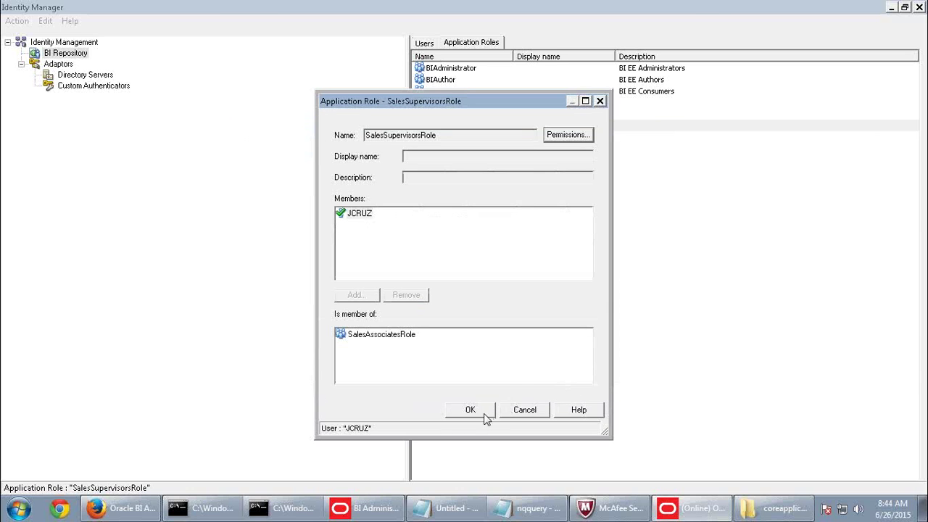
pyautogui.click(484, 414)
pyautogui.click(918, 7)
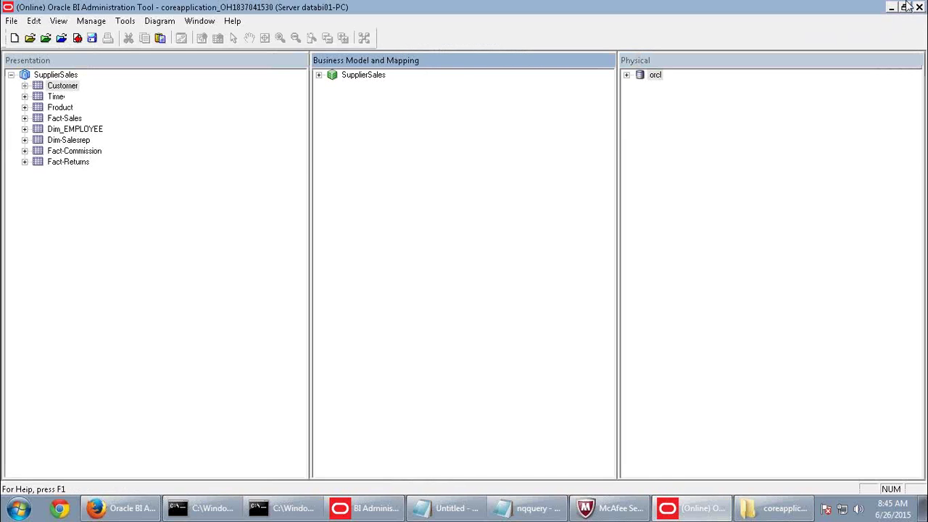
# Save the repository after a clean global consistency check and return to the Answers analysis.
pyautogui.click(77, 38)
pyautogui.click(389, 284)
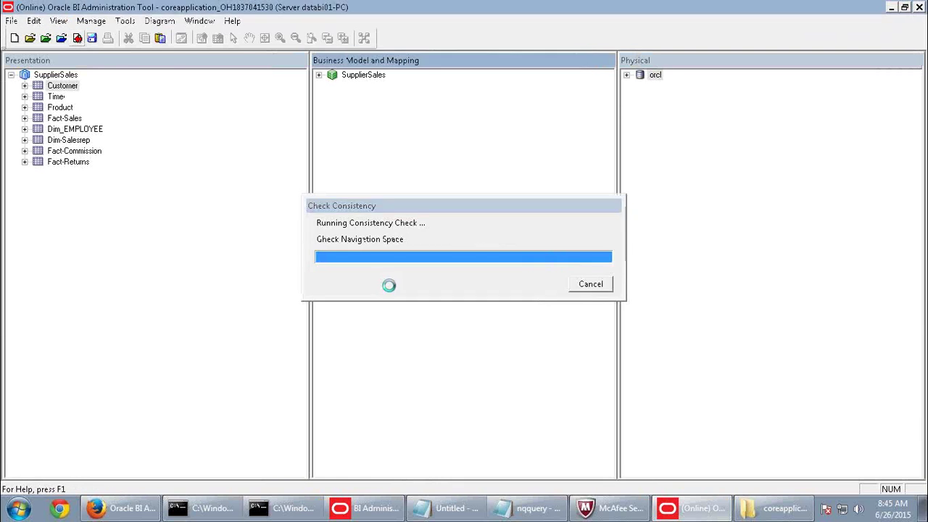
pyautogui.click(599, 290)
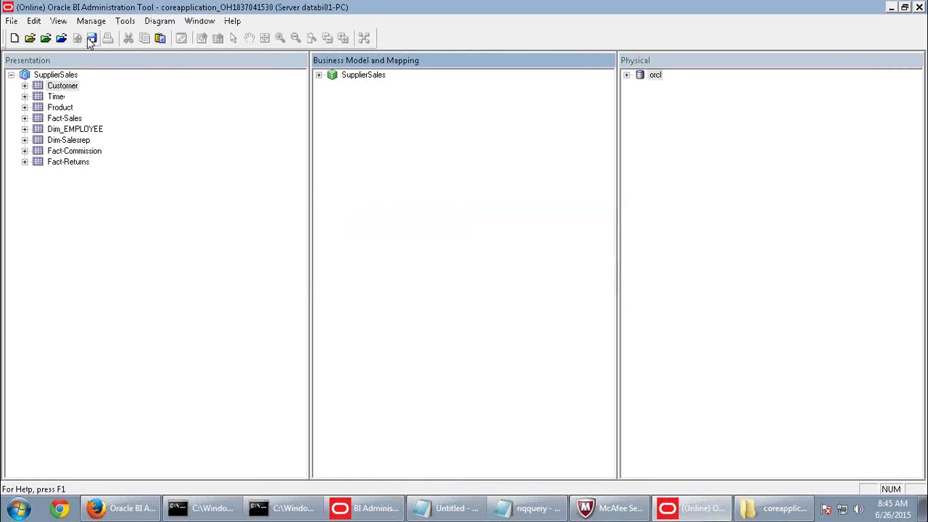
pyautogui.click(138, 510)
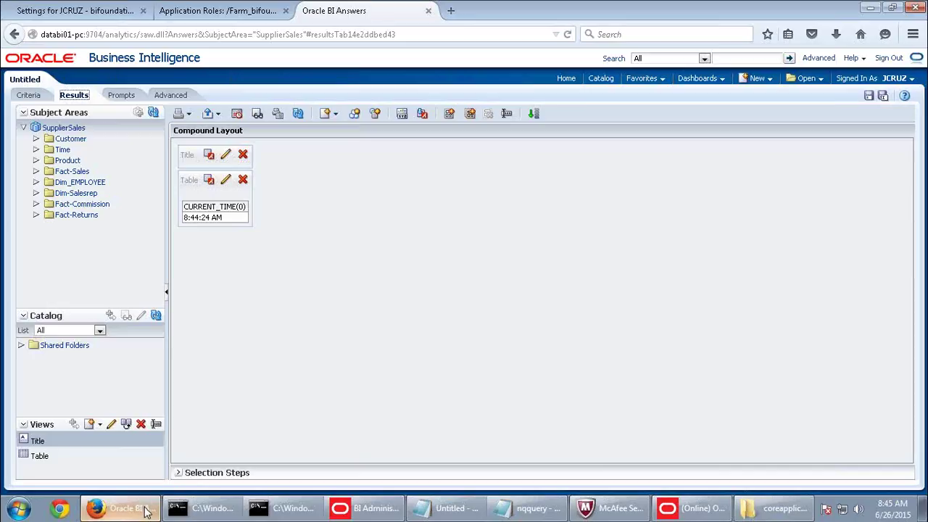
# Clear all columns and filters from the criteria and add the District column.
pyautogui.click(29, 94)
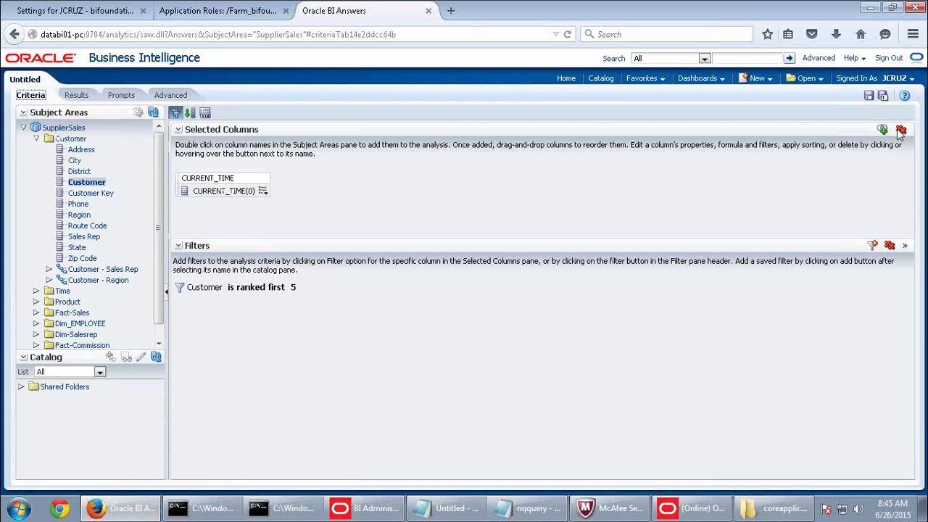
pyautogui.click(900, 129)
pyautogui.click(889, 245)
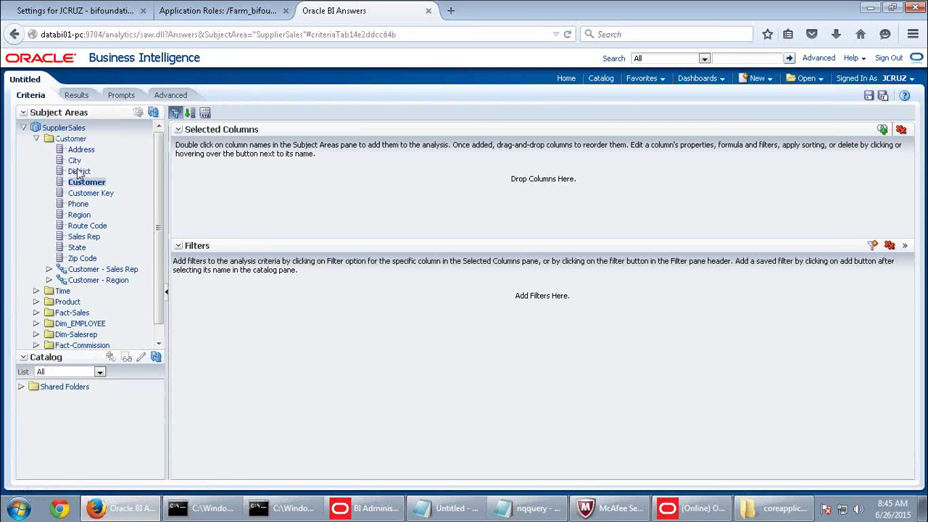
pyautogui.doubleClick(79, 171)
# Filter District with 'is ranked last' 4, view the results, and return to the Administration Tool.
pyautogui.moveTo(222, 192)
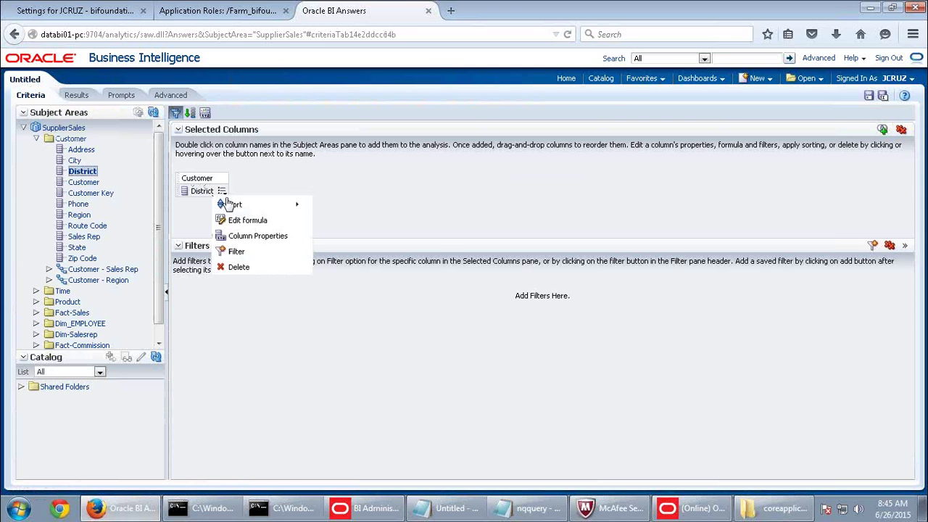
pyautogui.click(236, 250)
pyautogui.click(411, 209)
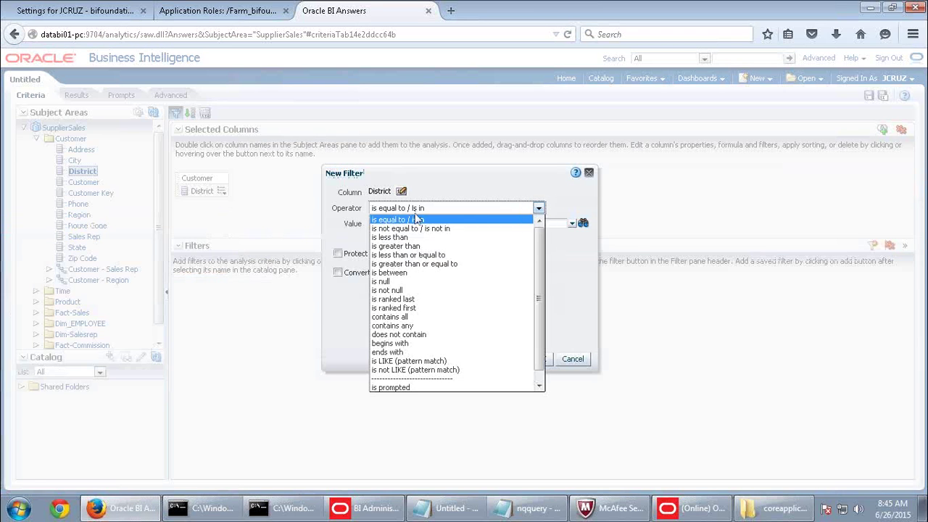
pyautogui.click(414, 299)
pyautogui.click(401, 228)
pyautogui.click(401, 228)
pyautogui.click(401, 228)
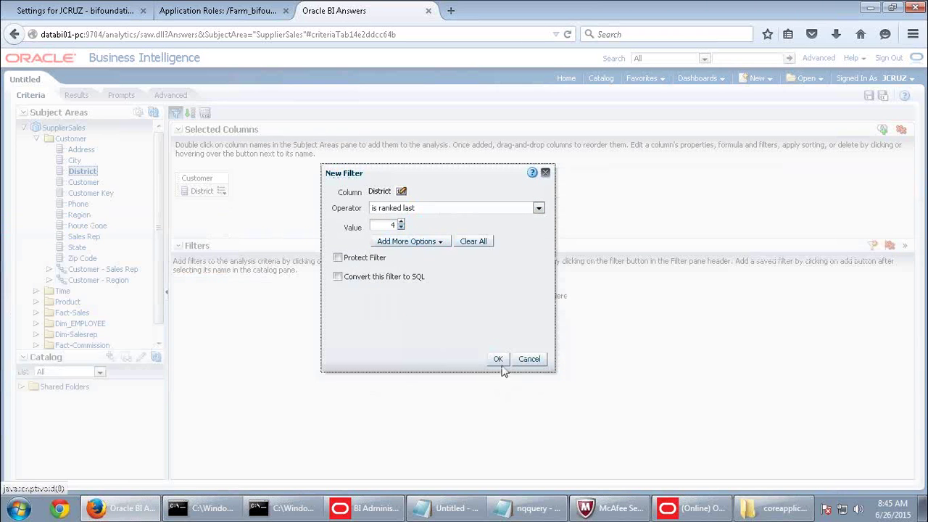
pyautogui.click(497, 359)
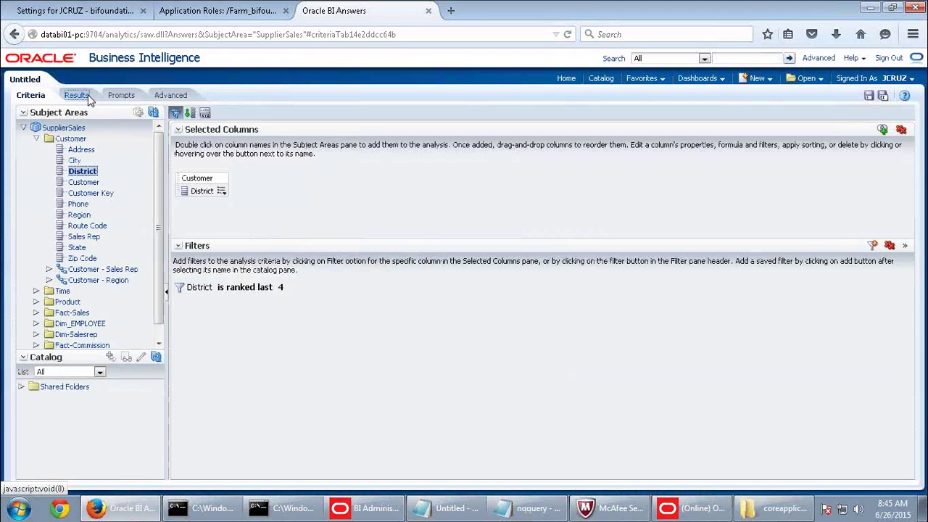
pyautogui.click(88, 97)
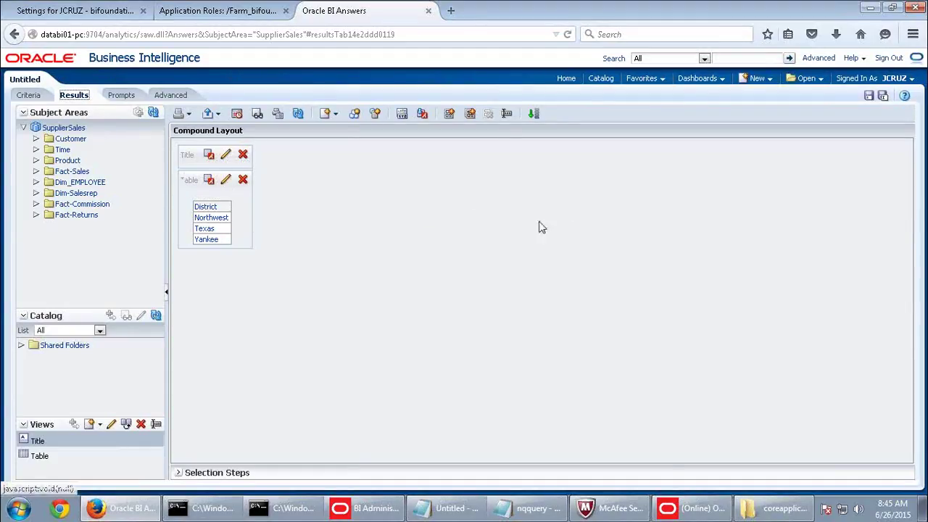
pyautogui.click(694, 511)
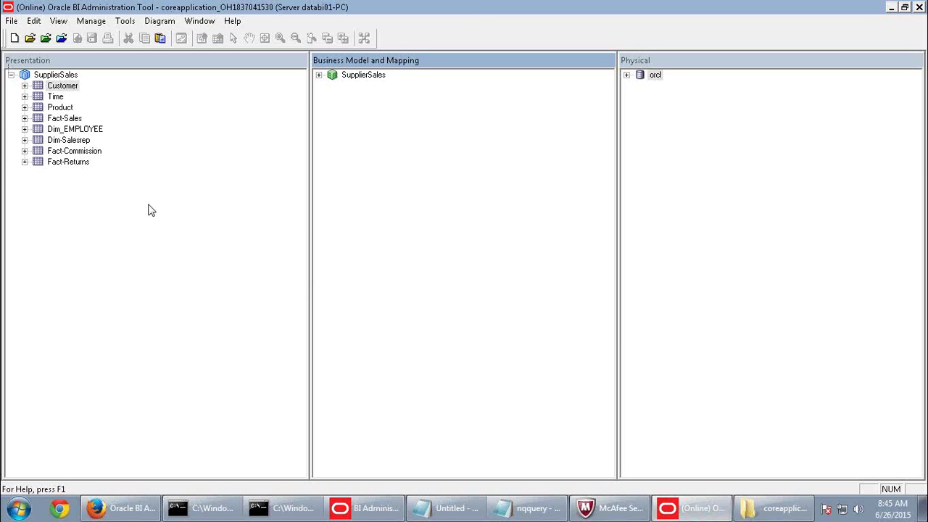
# Open Manage > Identity and show the Application Roles list.
pyautogui.click(91, 21)
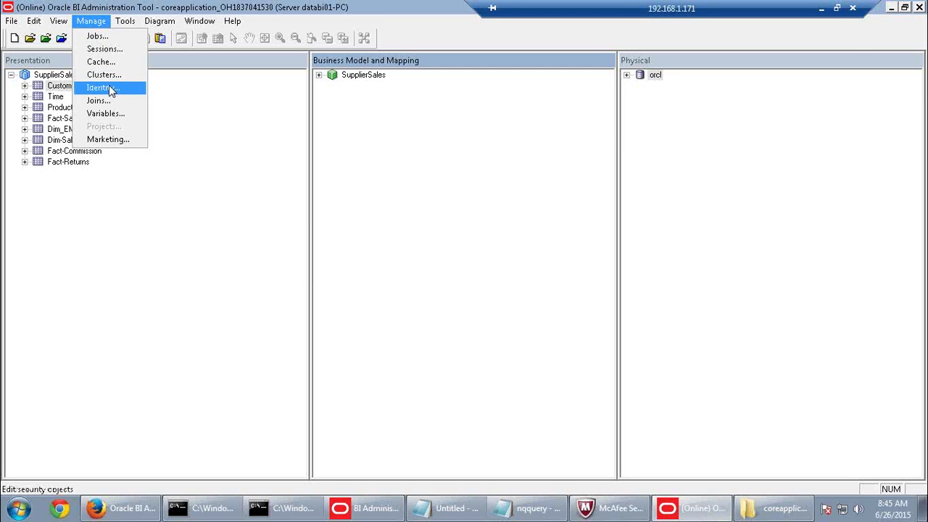
pyautogui.click(101, 88)
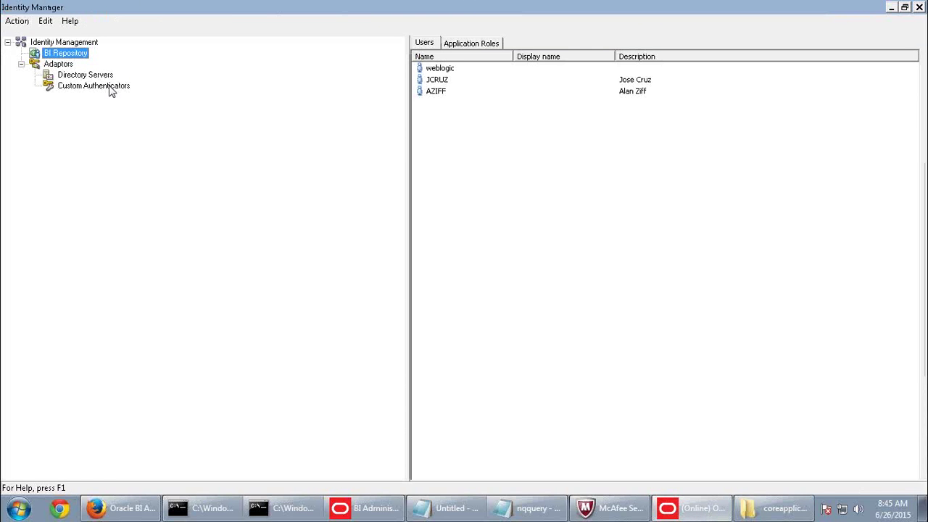
pyautogui.click(469, 45)
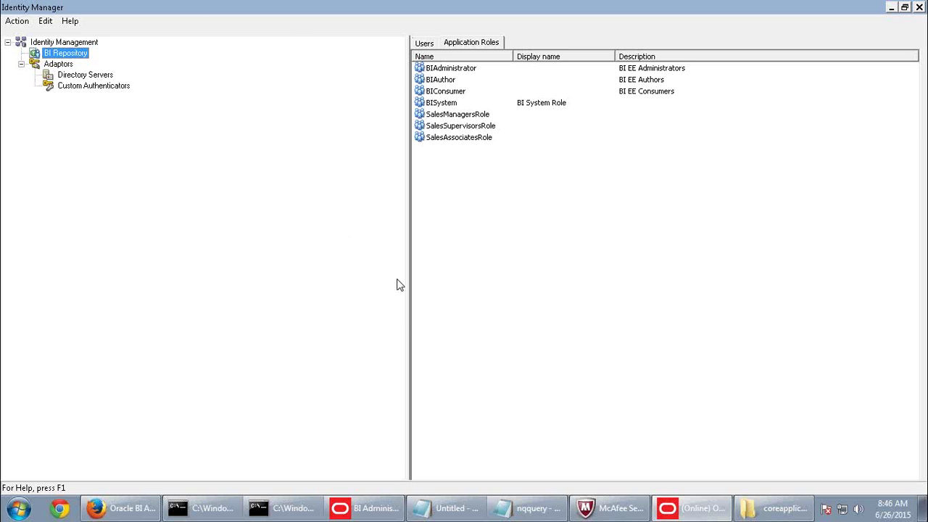
pyautogui.doubleClick(469, 139)
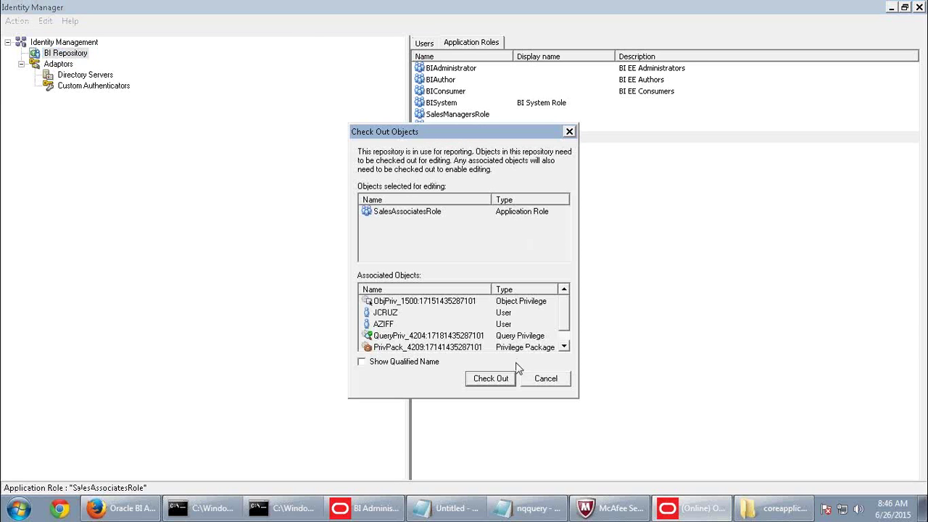
pyautogui.click(500, 380)
pyautogui.click(366, 216)
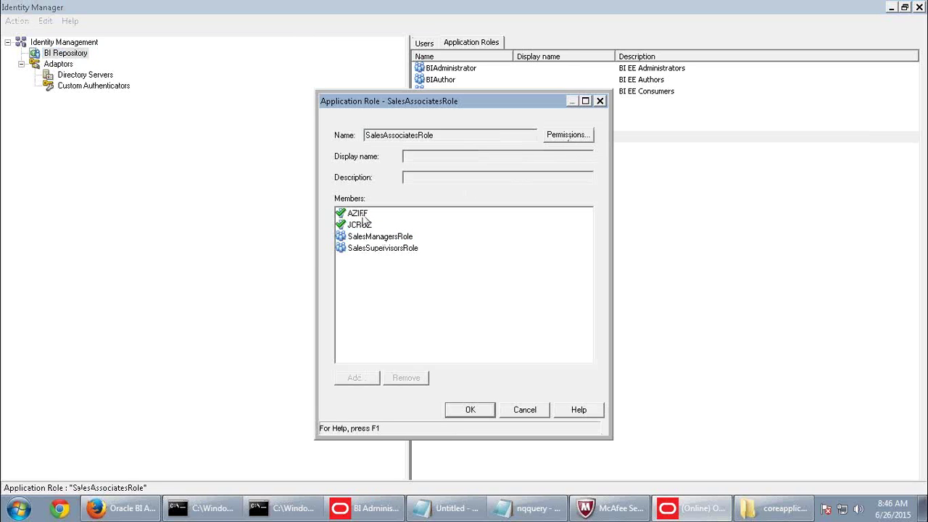
pyautogui.click(369, 249)
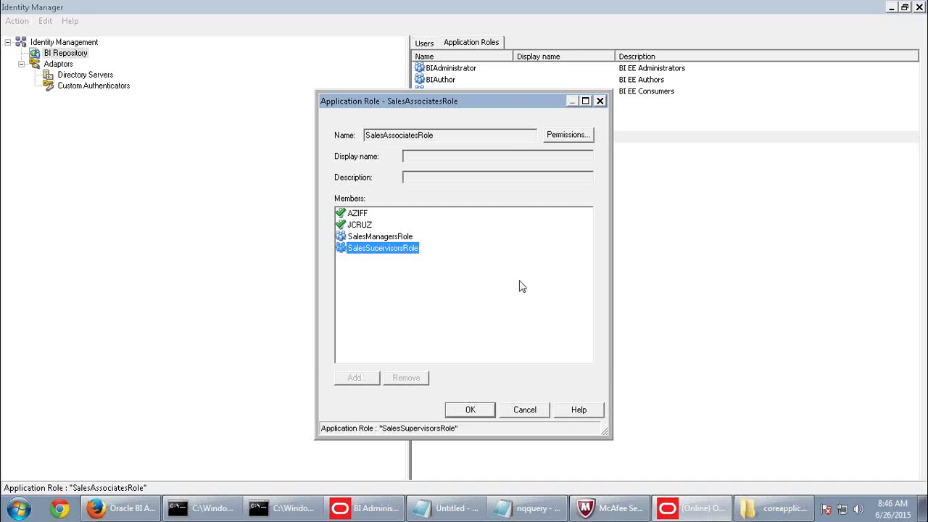
pyautogui.click(524, 409)
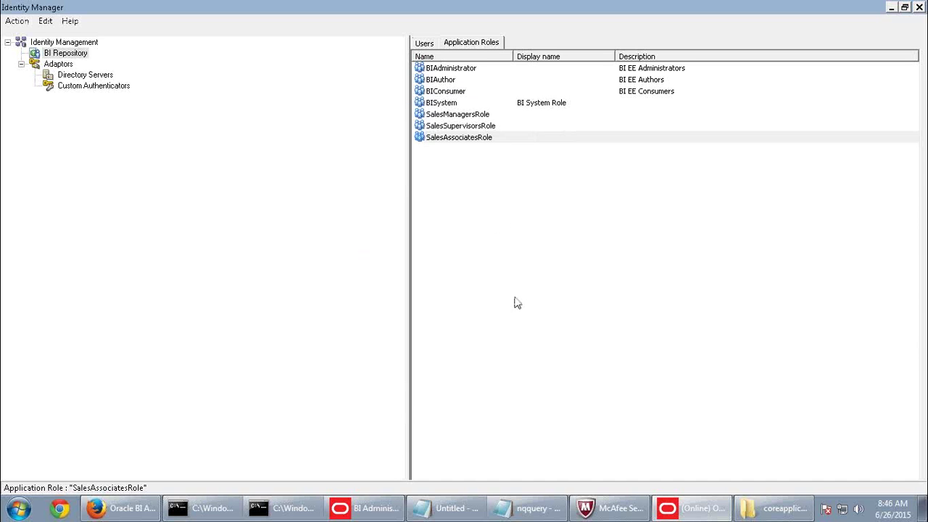
pyautogui.doubleClick(473, 115)
pyautogui.click(480, 376)
pyautogui.click(355, 213)
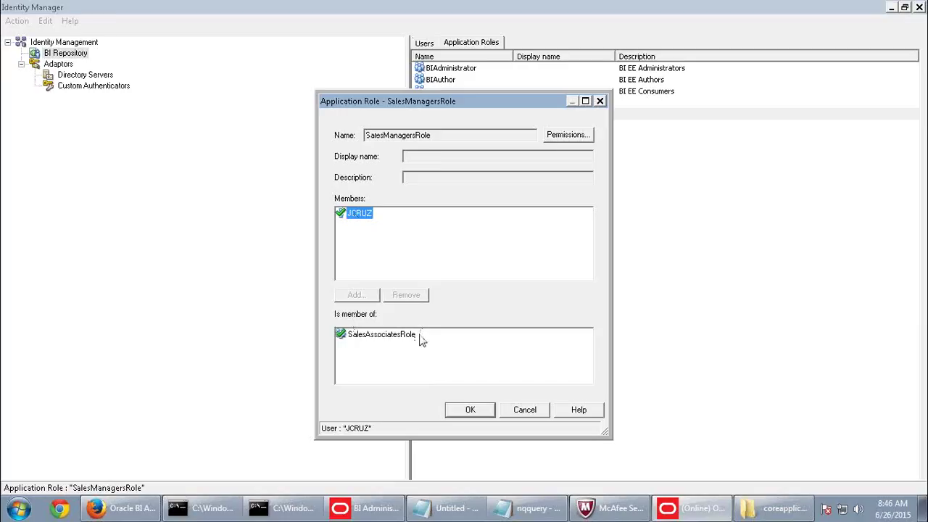
pyautogui.click(435, 136)
pyautogui.click(524, 409)
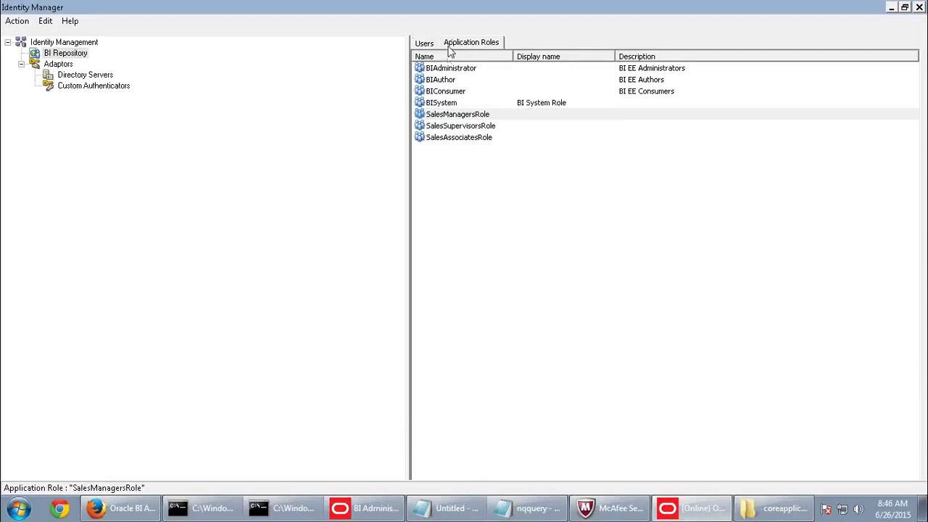
pyautogui.doubleClick(449, 127)
pyautogui.click(490, 379)
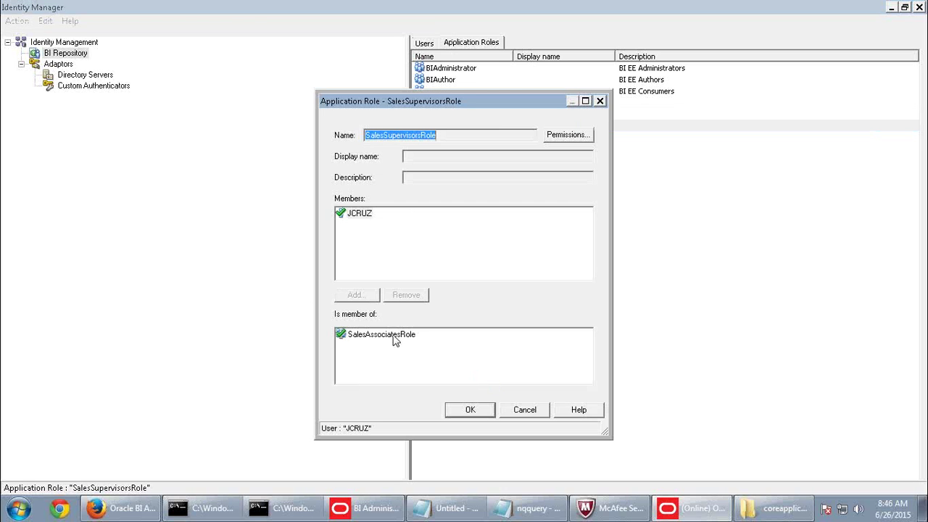
pyautogui.click(524, 409)
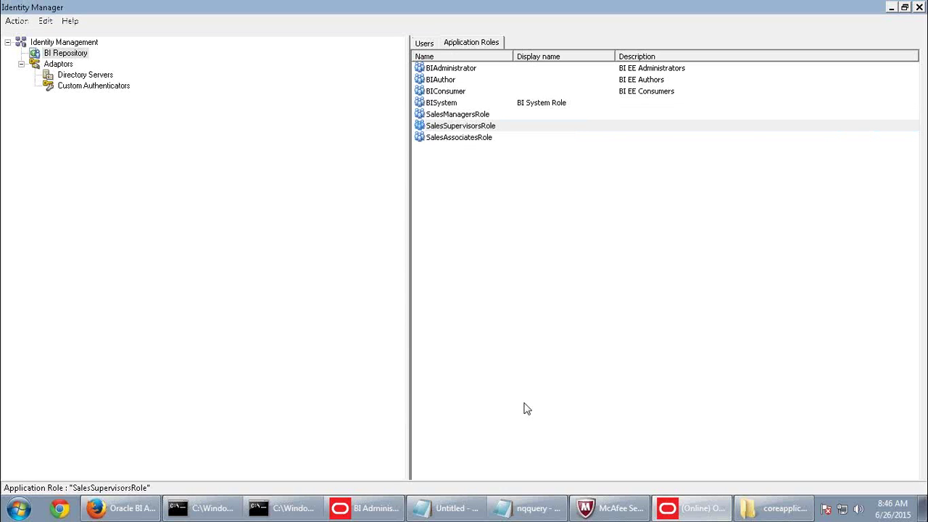
# Clear the Friday morning restriction in SalesSupervisorsRole's orcl access schedule.
pyautogui.doubleClick(443, 127)
pyautogui.click(553, 140)
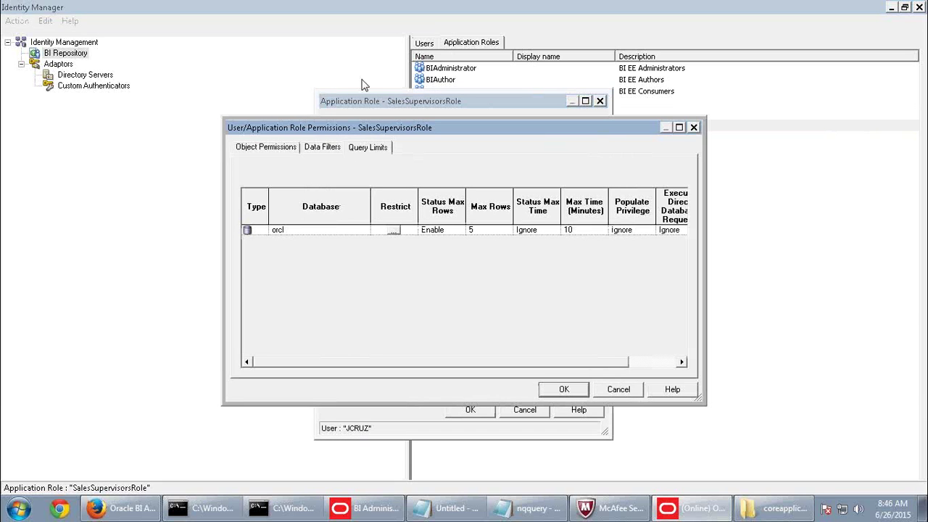
pyautogui.click(397, 232)
pyautogui.moveTo(364, 297); pyautogui.dragTo(476, 298)
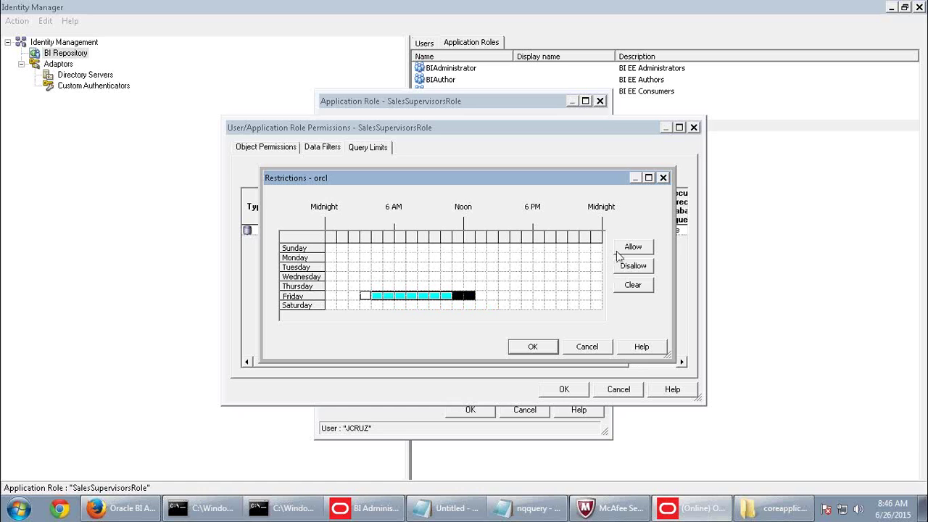
pyautogui.click(638, 288)
pyautogui.click(532, 346)
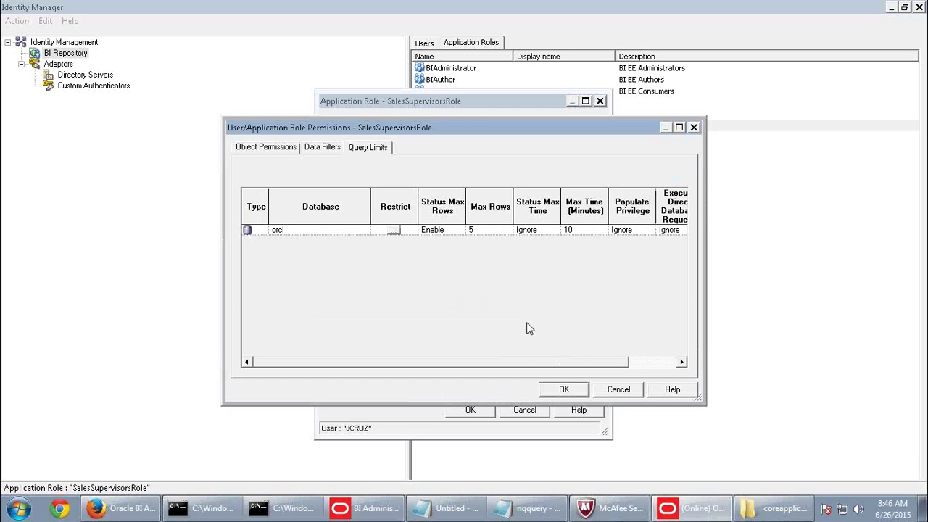
# Set Status Max Rows to Ignore with Max Rows 100000, save the role, and reopen its permissions.
pyautogui.click(456, 230)
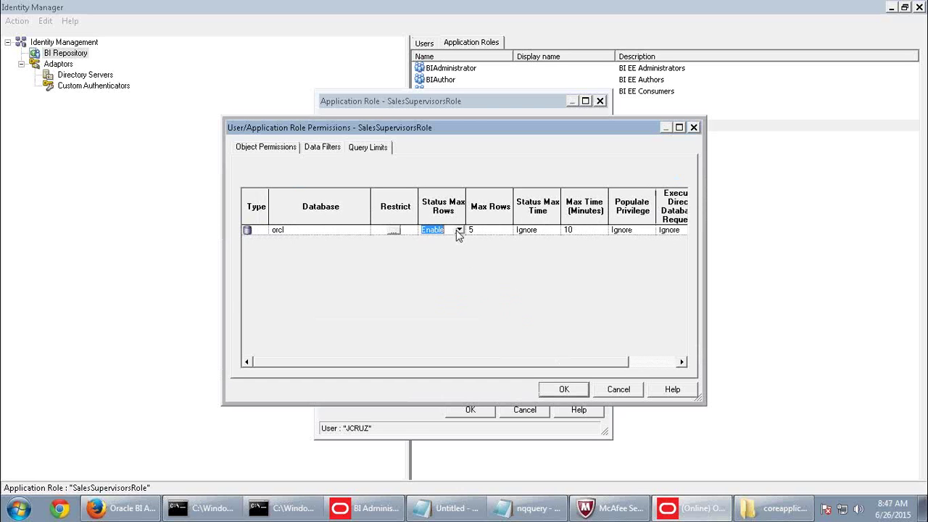
pyautogui.click(458, 230)
pyautogui.click(442, 267)
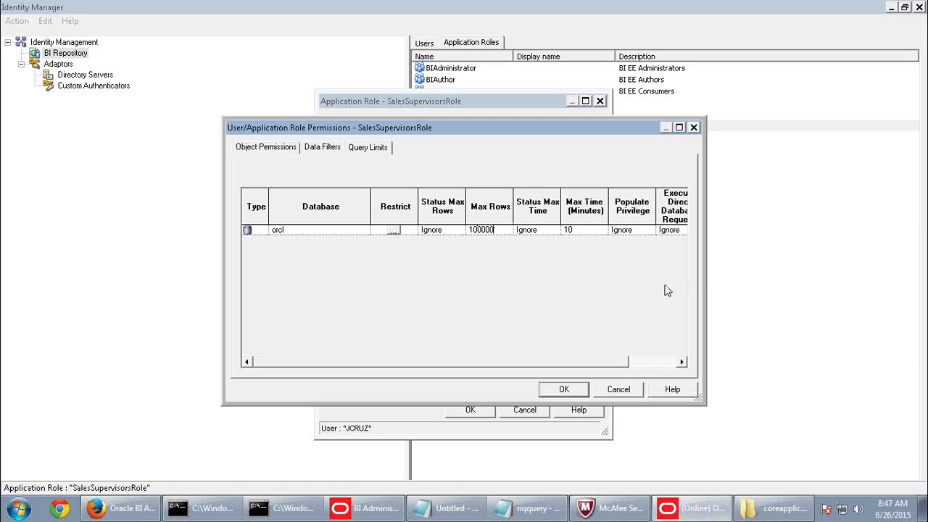
pyautogui.click(665, 361)
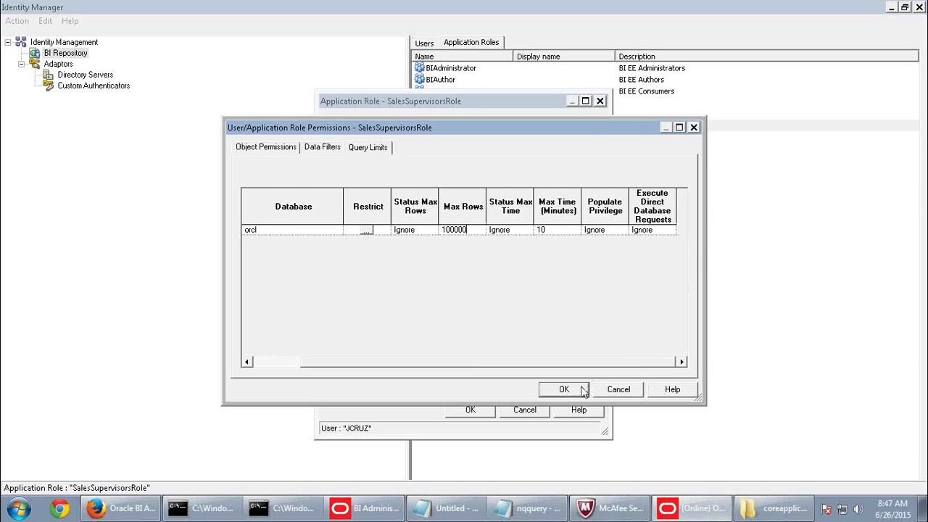
pyautogui.click(584, 392)
pyautogui.click(451, 412)
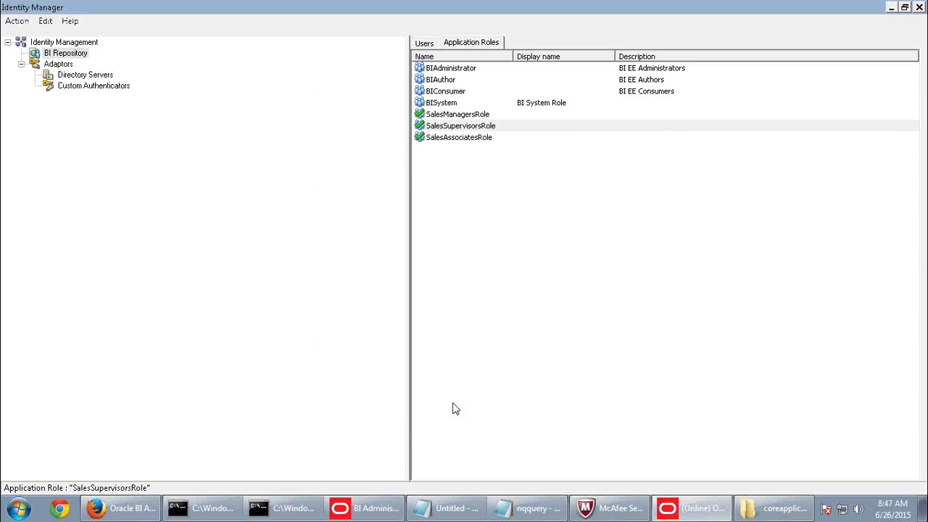
pyautogui.doubleClick(469, 129)
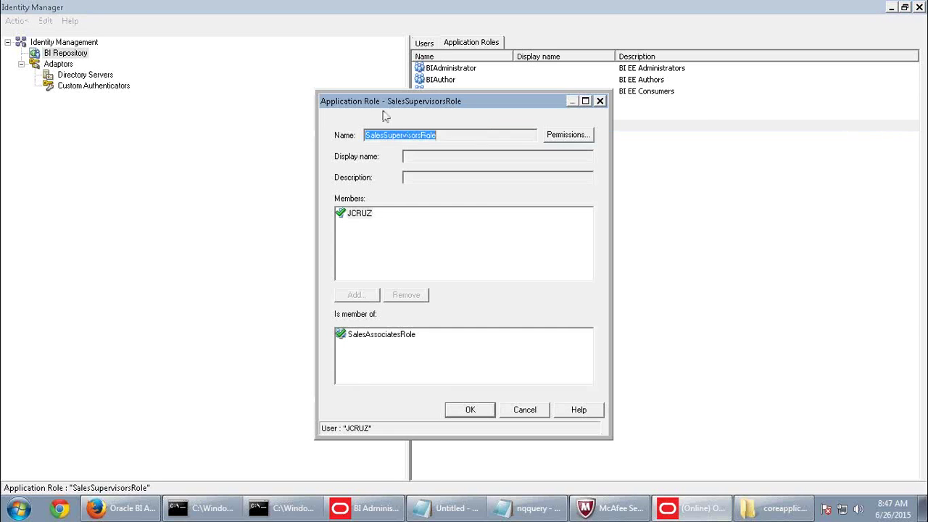
pyautogui.click(569, 137)
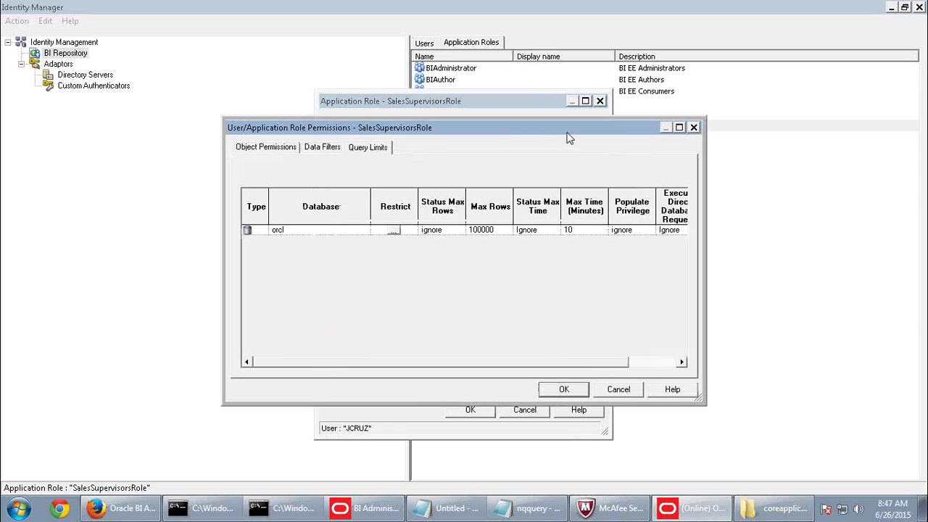
# Try deleting the Customer data filter, then discard and close the role without changes.
pyautogui.click(324, 148)
pyautogui.click(469, 232)
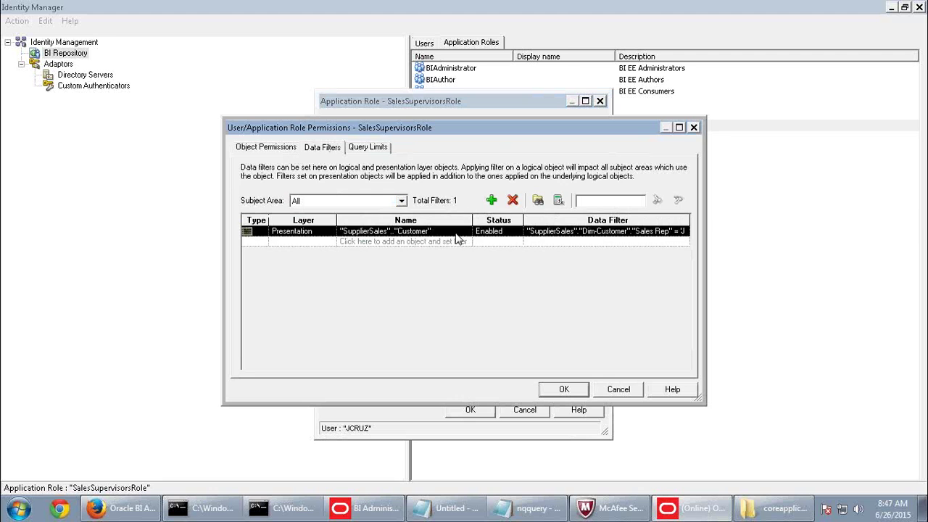
pyautogui.click(513, 201)
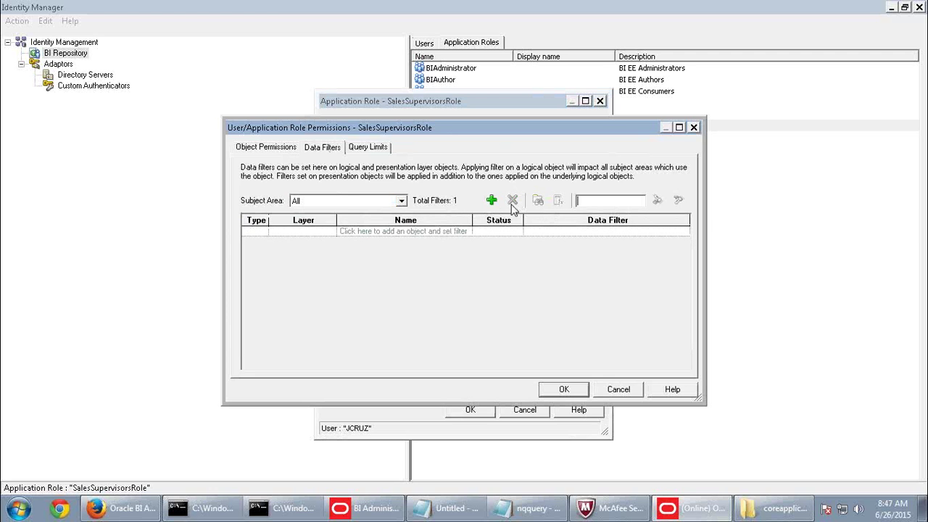
pyautogui.click(268, 149)
pyautogui.click(625, 389)
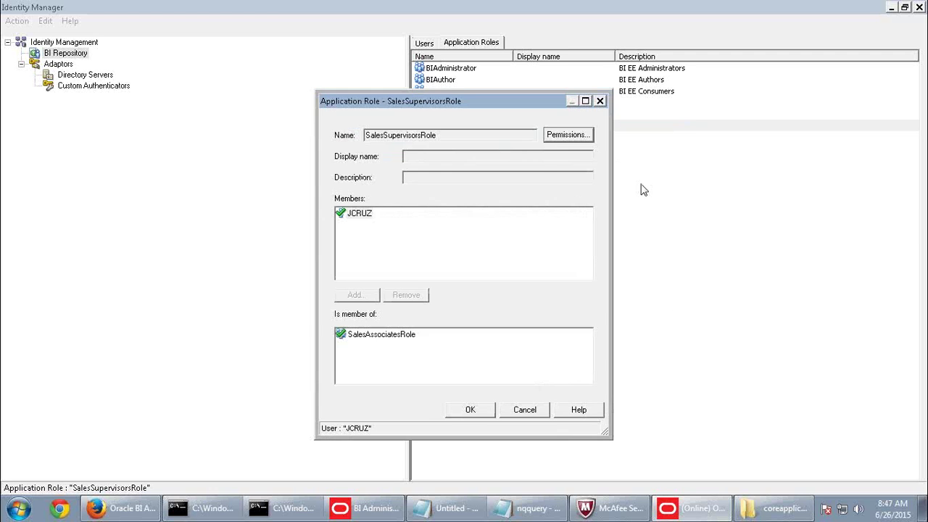
pyautogui.click(524, 410)
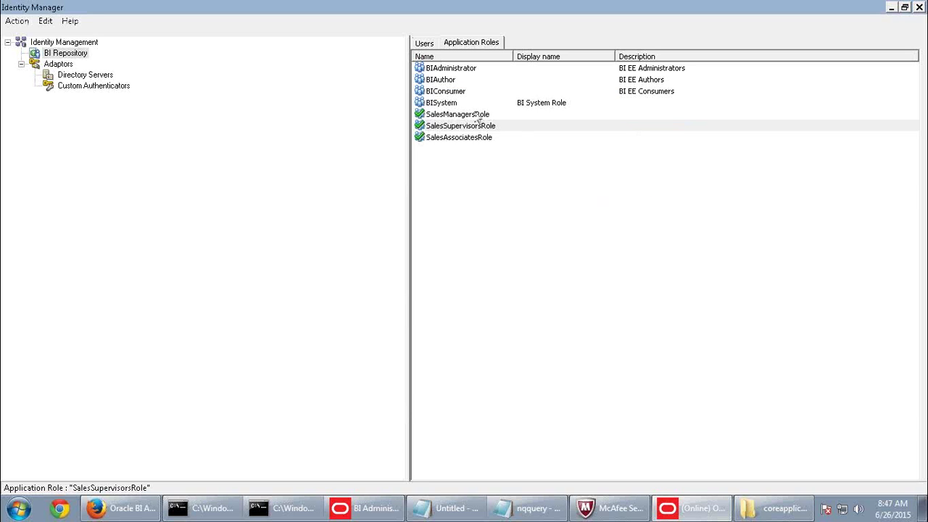
# Remove SalesManagersRole's Customer object permission, then cancel out of its dialogs without saving.
pyautogui.doubleClick(478, 116)
pyautogui.click(578, 136)
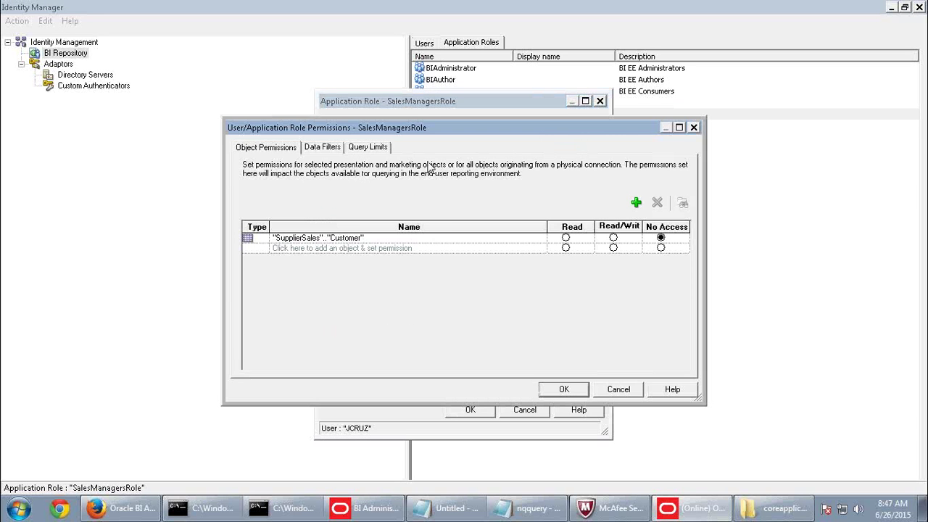
pyautogui.click(345, 238)
pyautogui.click(657, 202)
pyautogui.click(326, 147)
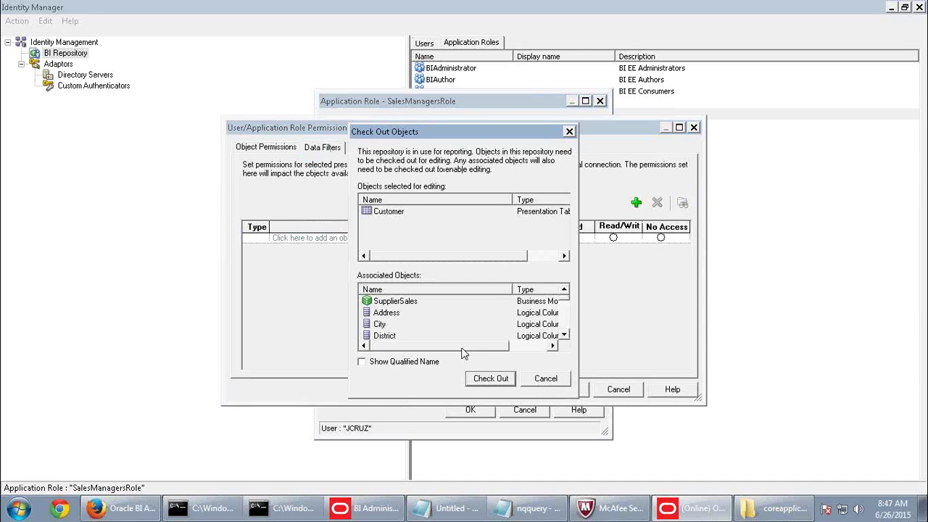
pyautogui.click(500, 378)
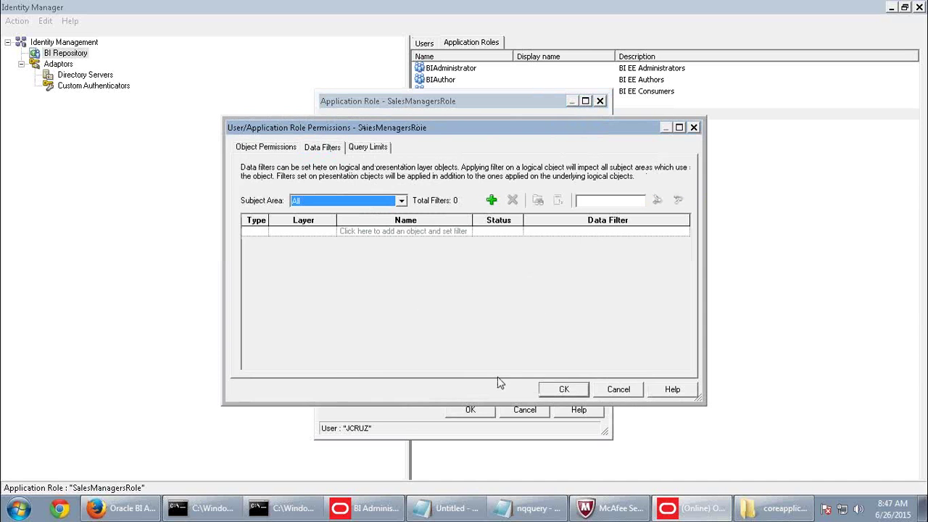
pyautogui.click(375, 150)
pyautogui.click(618, 389)
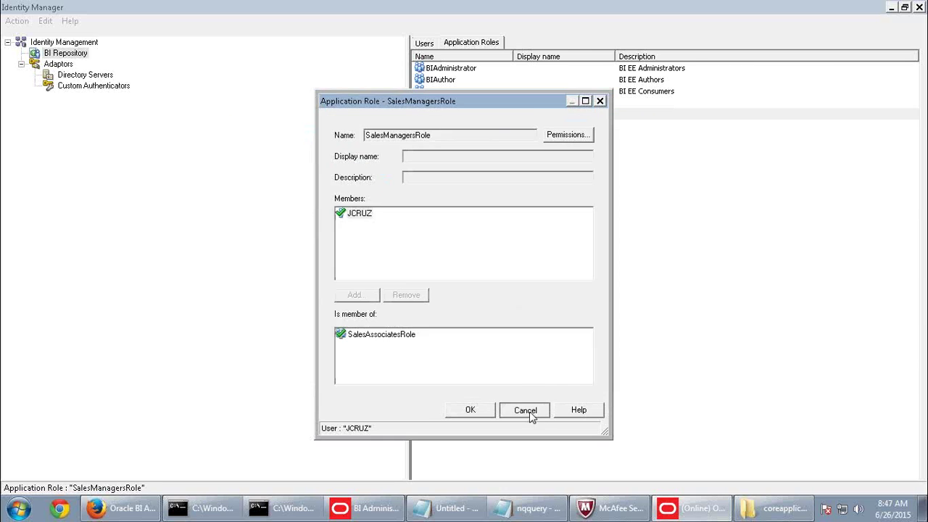
pyautogui.click(525, 410)
# Delete SalesAssociatesRole's Customer permission, close Identity Manager, and open the Customer table's properties.
pyautogui.doubleClick(460, 138)
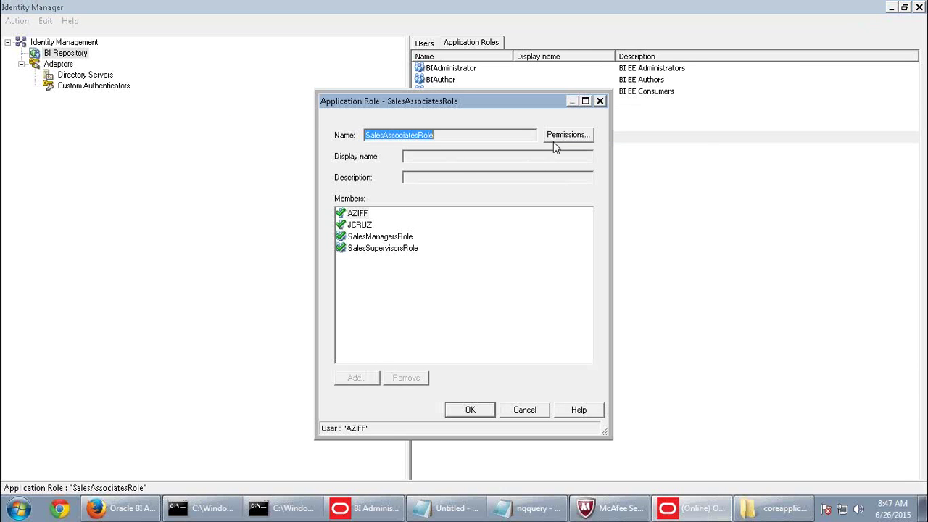
pyautogui.click(554, 139)
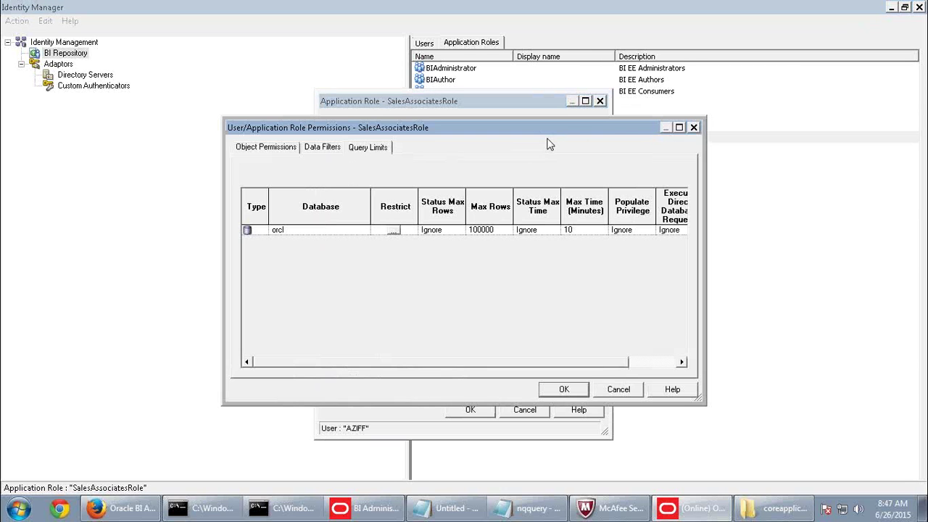
pyautogui.click(306, 150)
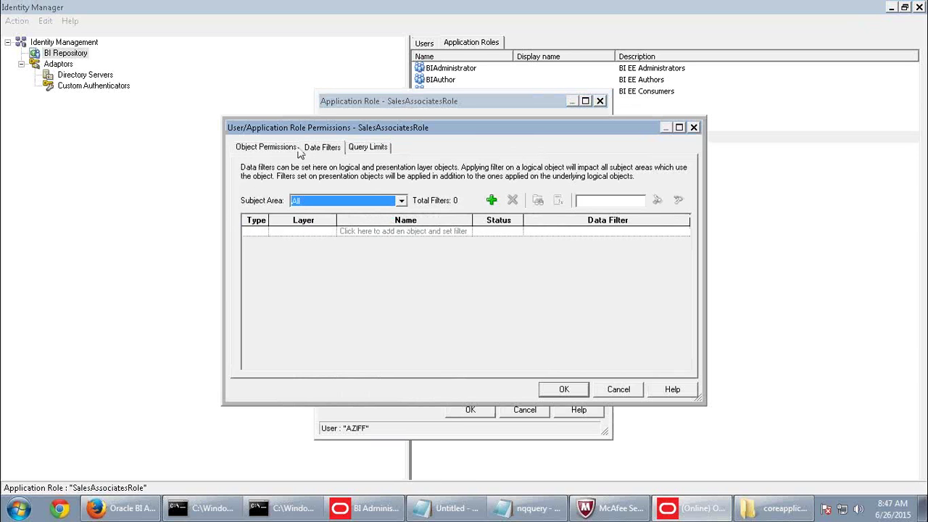
pyautogui.click(297, 150)
pyautogui.click(368, 239)
pyautogui.click(657, 203)
pyautogui.click(563, 389)
pyautogui.click(470, 410)
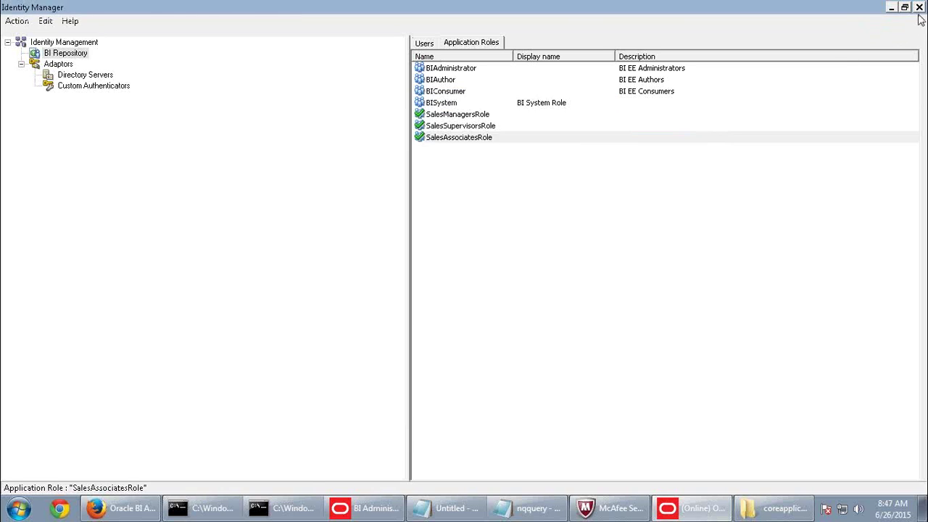
pyautogui.click(918, 7)
pyautogui.doubleClick(61, 86)
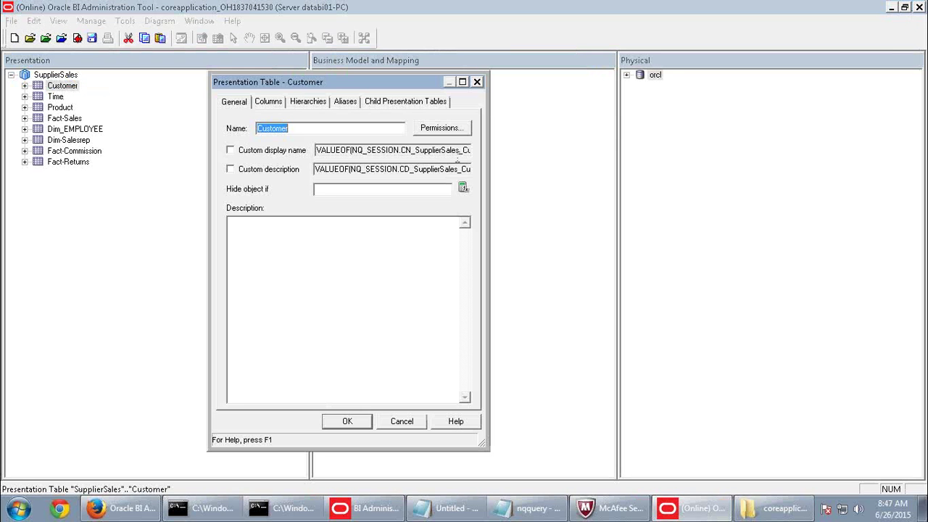
# Set BIConsumer, SalesManagers and SalesSupervisors to Default on Customer, checking out the table.
pyautogui.click(441, 130)
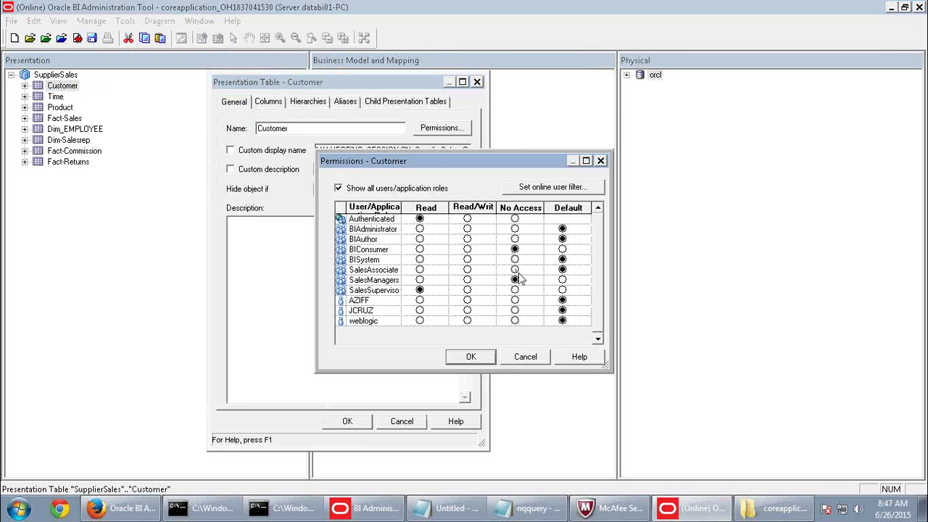
pyautogui.click(561, 250)
pyautogui.click(561, 279)
pyautogui.click(561, 290)
pyautogui.click(470, 357)
pyautogui.click(484, 380)
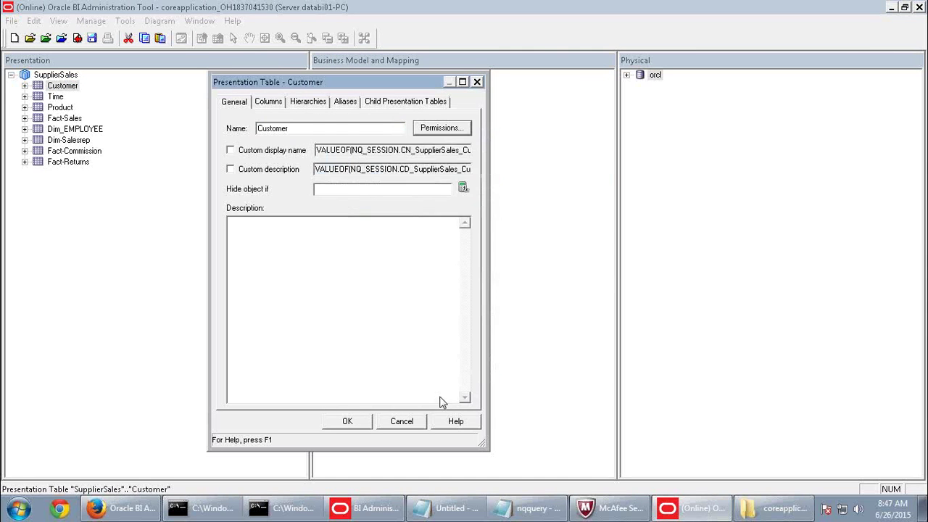
pyautogui.click(350, 420)
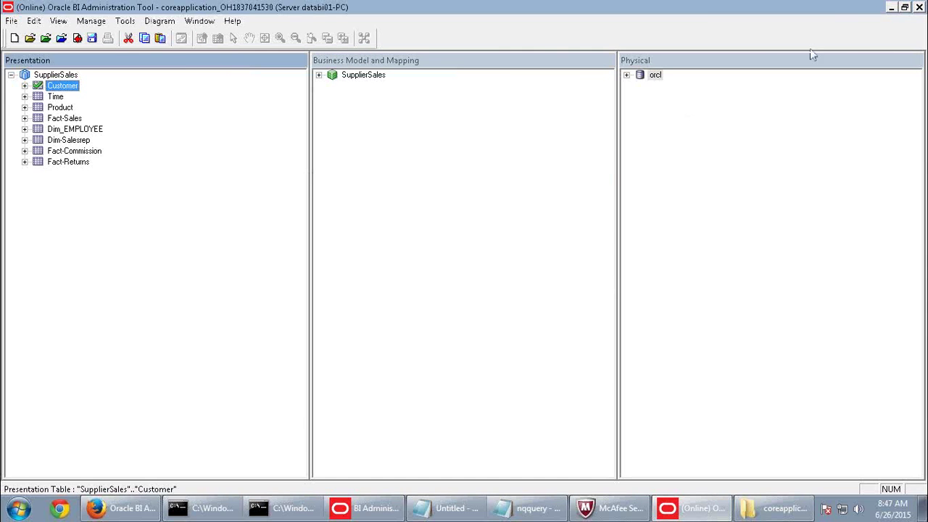
# Check in the changes after a clean consistency check, save the repository, and return to Answers.
pyautogui.click(77, 37)
pyautogui.click(401, 283)
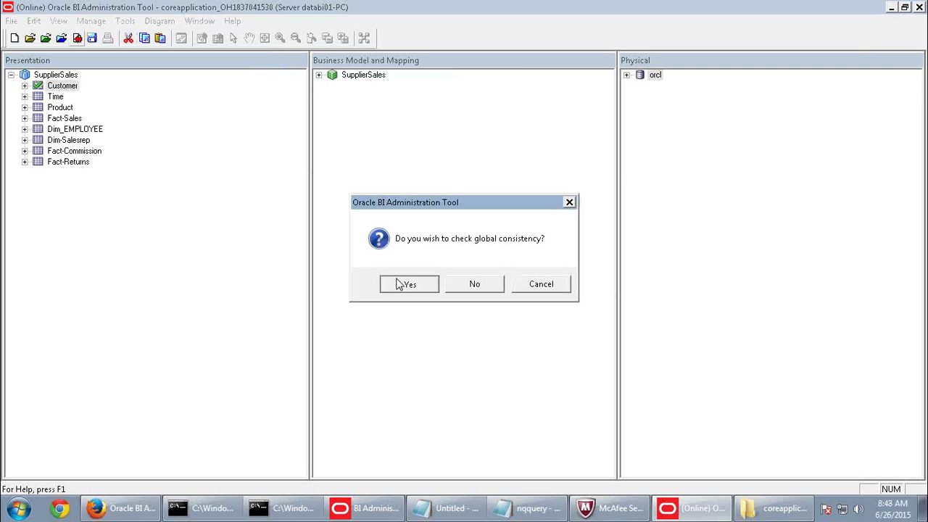
pyautogui.click(573, 284)
pyautogui.click(92, 38)
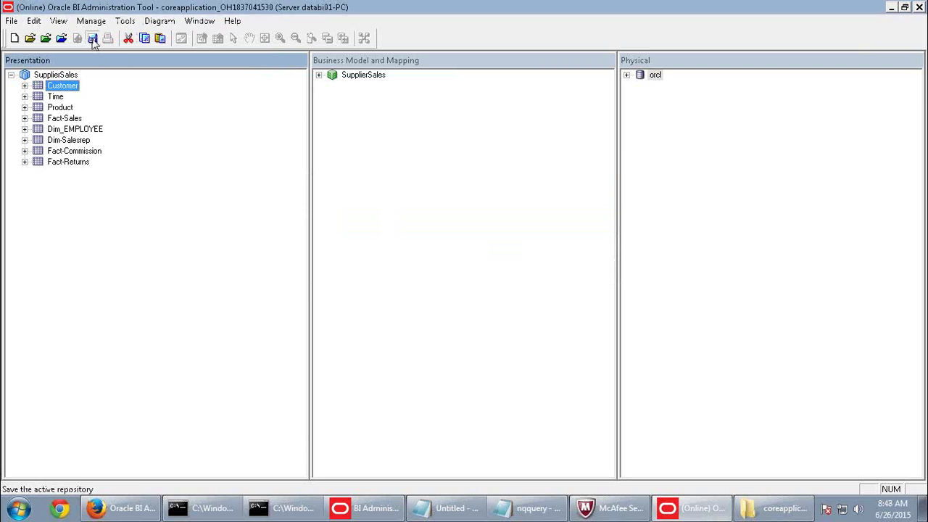
pyautogui.click(122, 509)
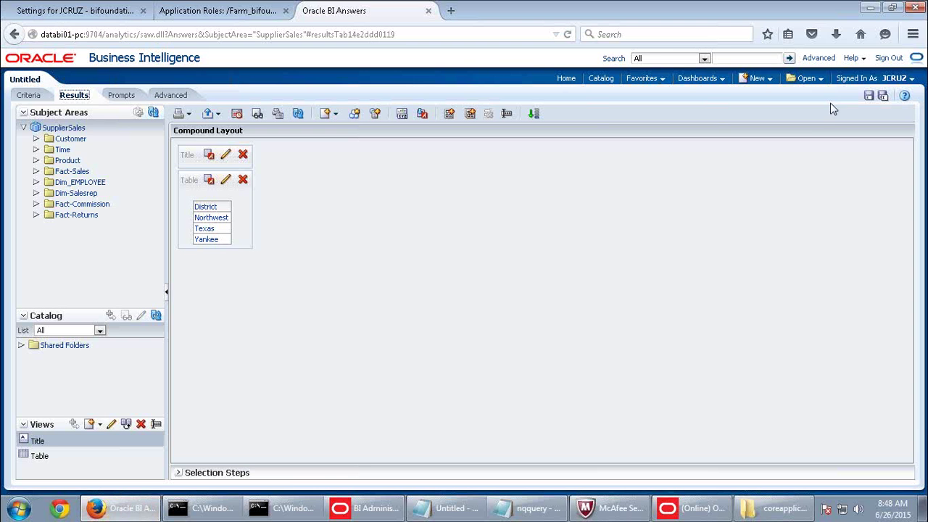
# Sign out of the analysis and sign back in with the administrator's user ID.
pyautogui.click(885, 58)
pyautogui.click(551, 241)
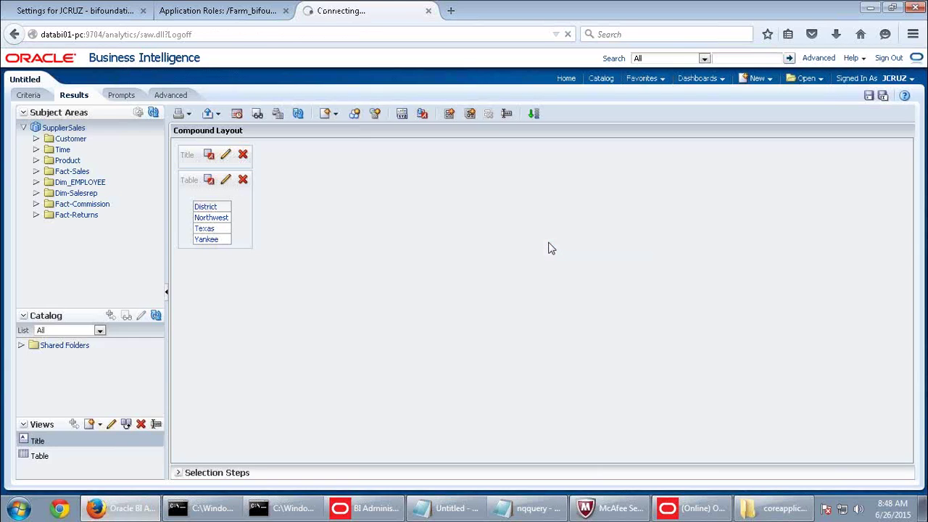
pyautogui.click(385, 225)
pyautogui.click(416, 189)
pyautogui.click(418, 197)
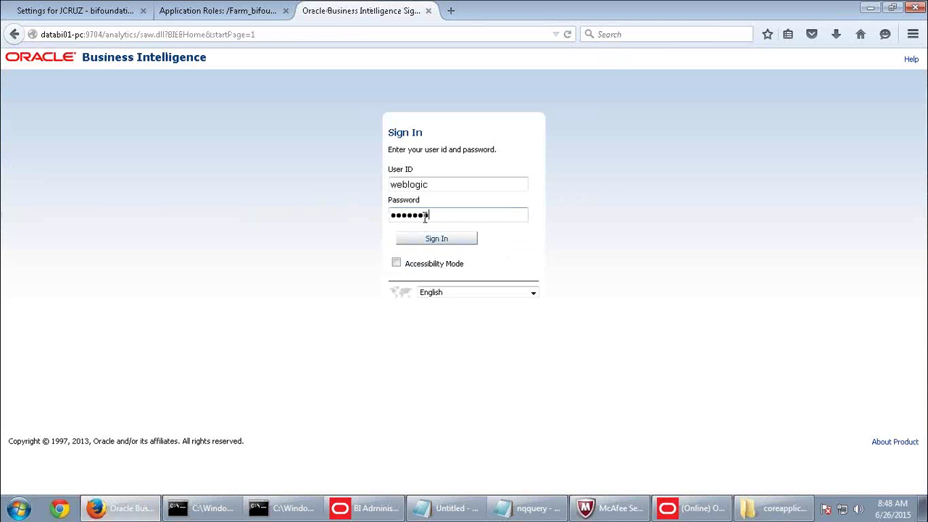
pyautogui.press('Return')
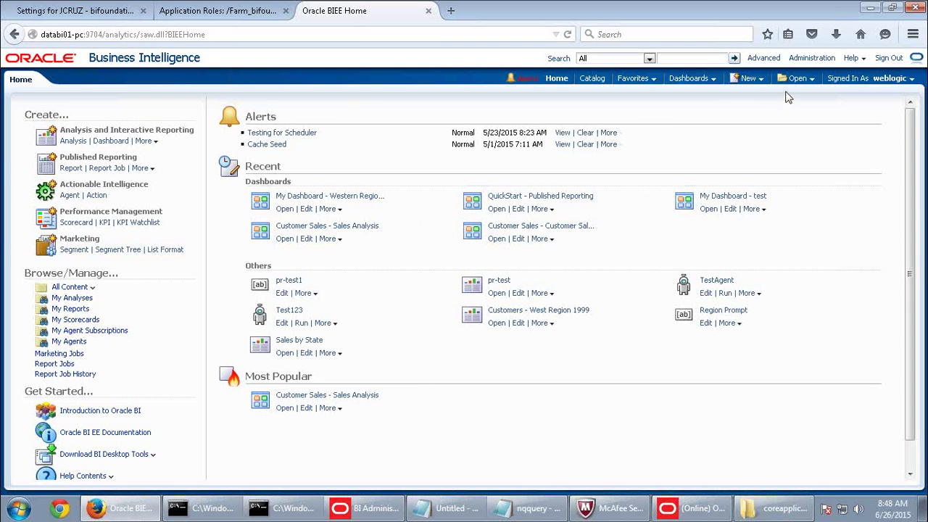
# Run Reload Files and Metadata from the Administration page, then sign out.
pyautogui.click(810, 58)
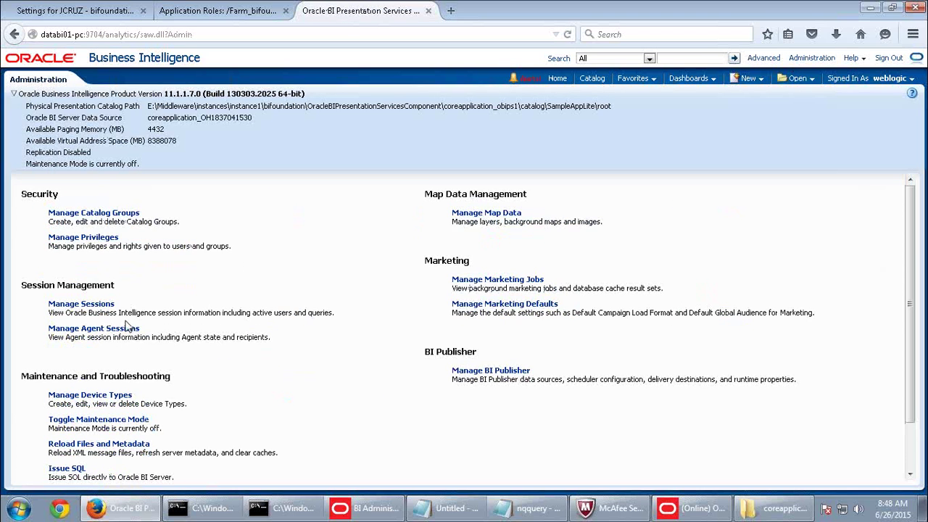
pyautogui.scroll(-2, 232, 397)
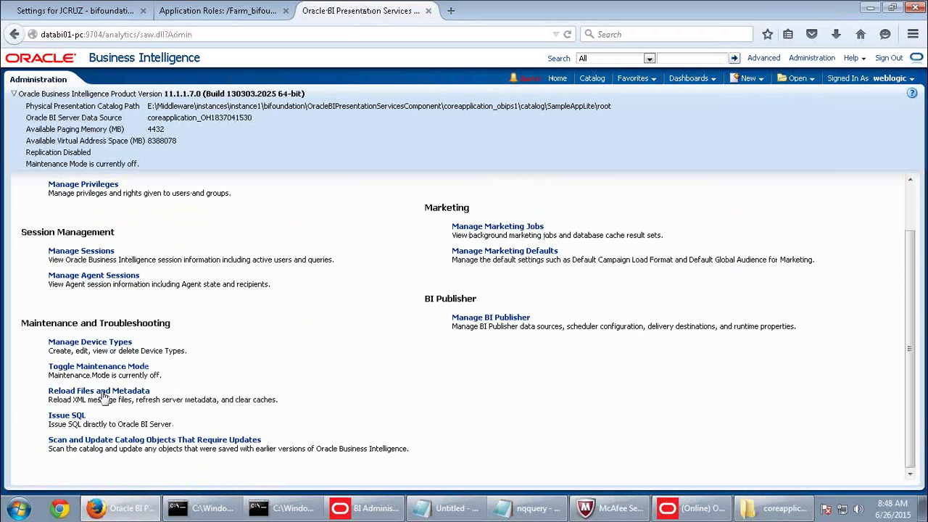
pyautogui.click(104, 392)
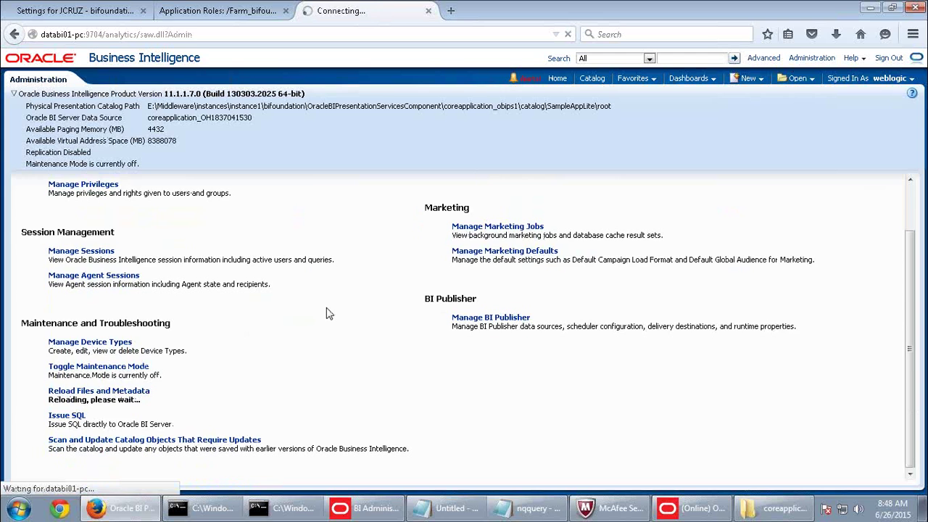
pyautogui.click(892, 61)
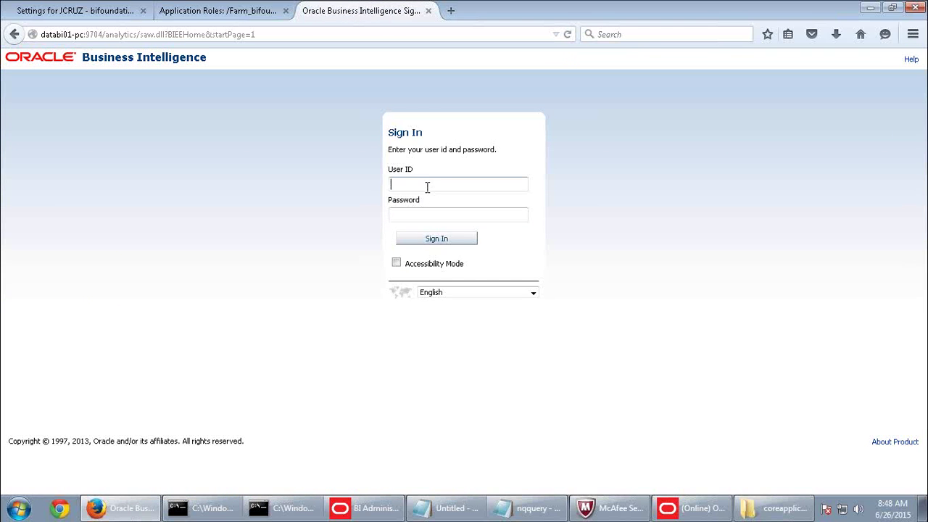
pyautogui.click(427, 185)
# Sign in with the second sales user's ID and account password.
pyautogui.click(414, 263)
pyautogui.click(416, 214)
pyautogui.click(428, 237)
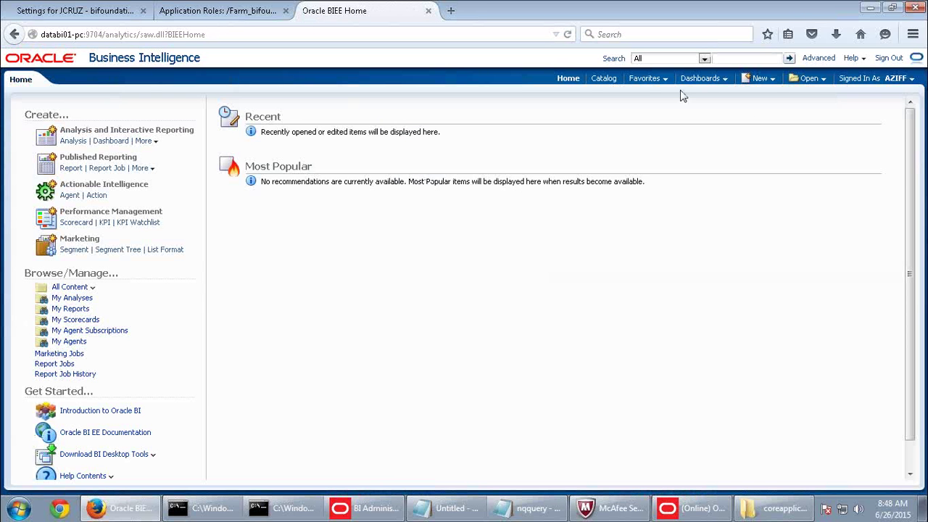
# Create a new analysis on SupplierSales and bring the practice guide to the front.
pyautogui.click(768, 80)
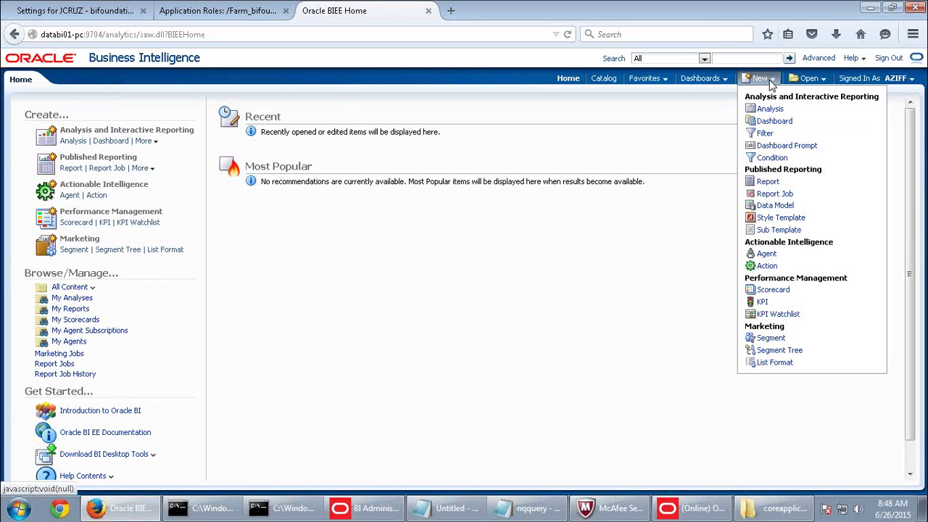
pyautogui.click(769, 108)
pyautogui.click(745, 118)
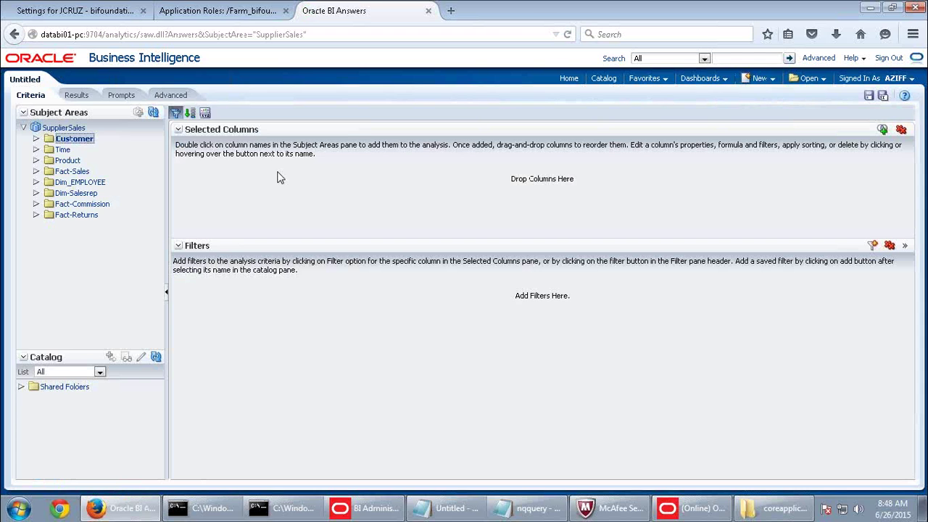
pyautogui.moveTo(513, 9)
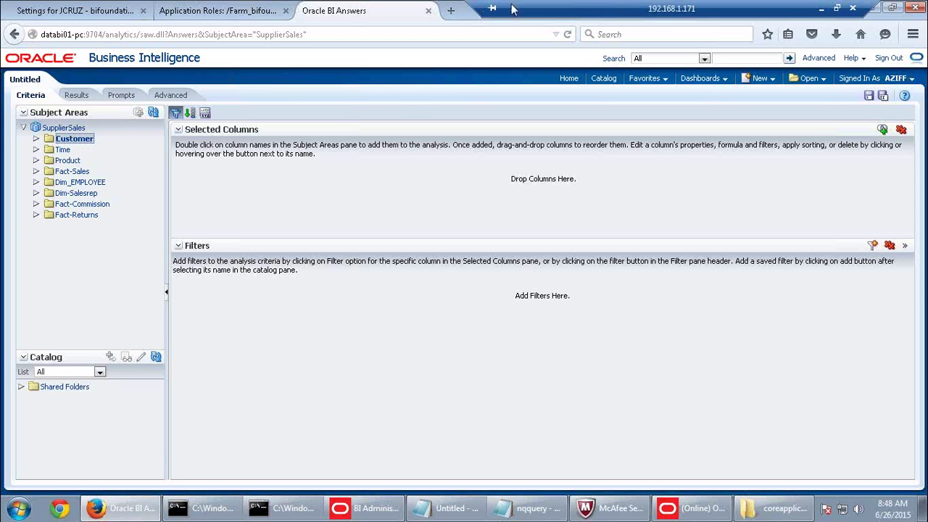
pyautogui.click(821, 15)
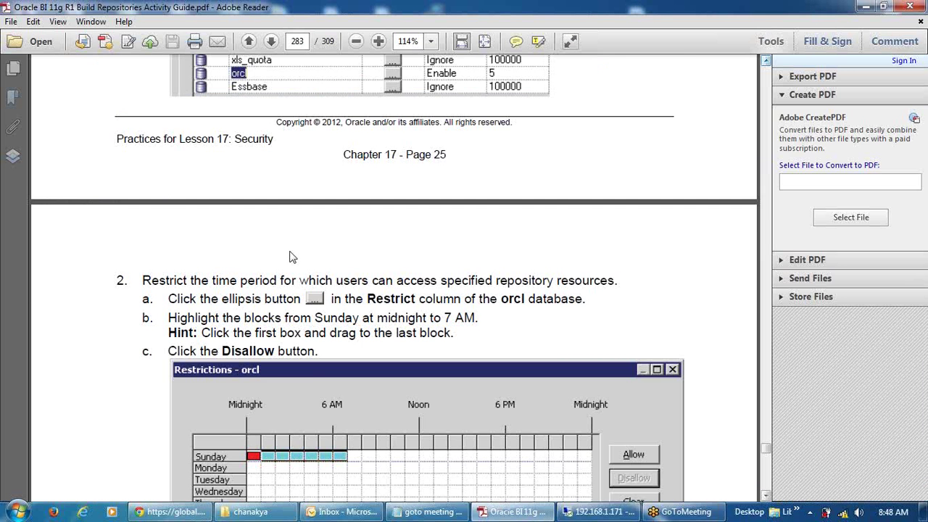
# Scroll down through the activity guide PDF toward its end.
pyautogui.scroll(-10, 316, 352)
pyautogui.scroll(-15, 316, 352)
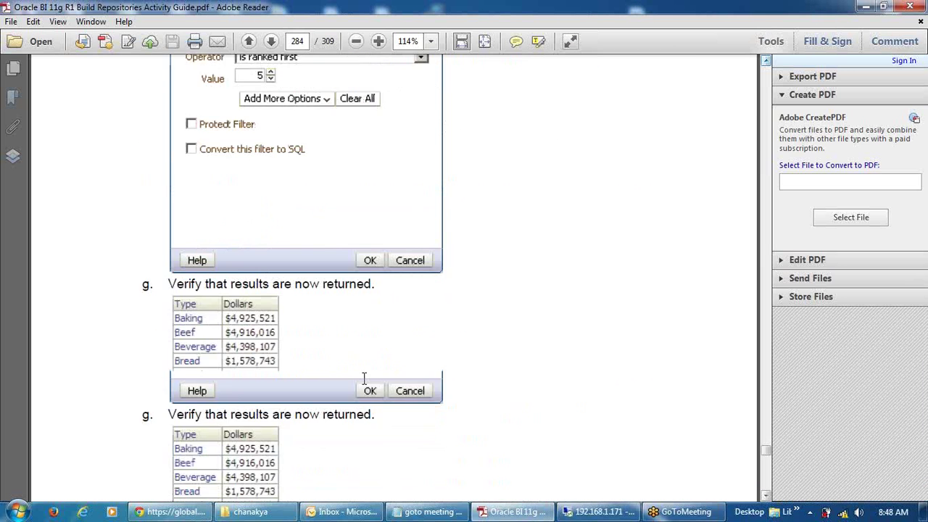
pyautogui.scroll(-20, 366, 389)
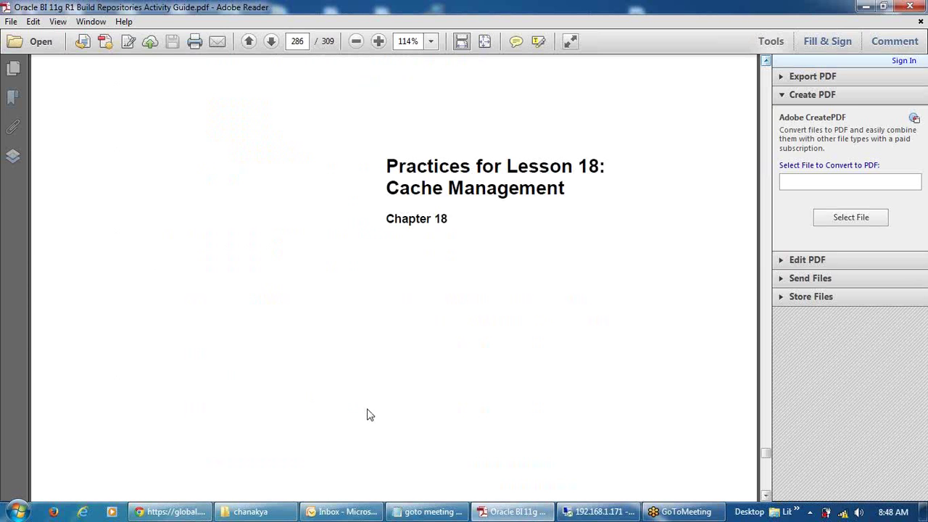
pyautogui.scroll(-10, 441, 401)
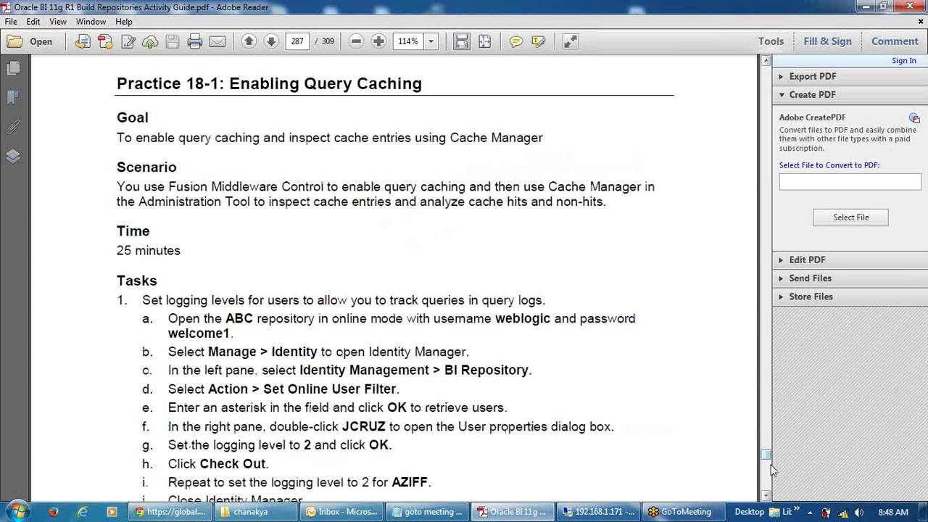
pyautogui.scroll(-15, 771, 467)
pyautogui.scroll(-10, 771, 470)
pyautogui.scroll(-8, 551, 410)
pyautogui.scroll(-5, 558, 415)
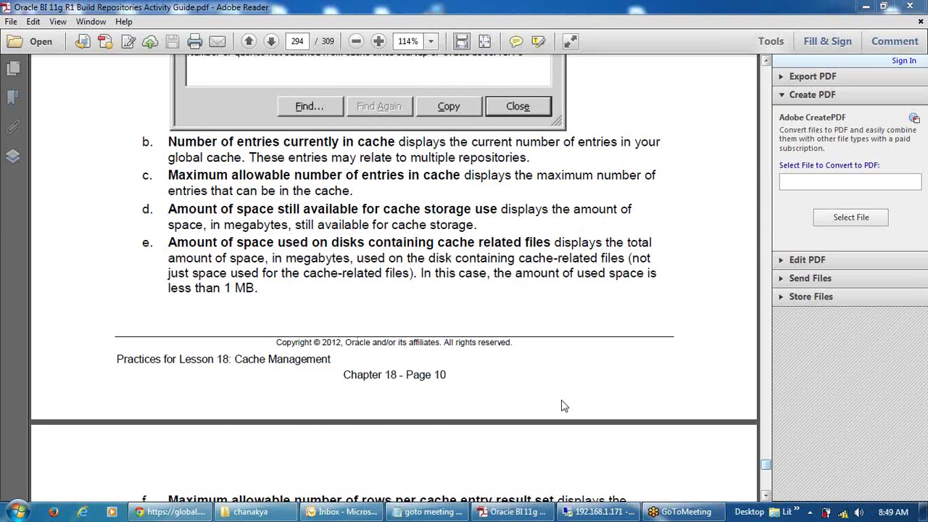
pyautogui.moveTo(766, 472); pyautogui.dragTo(767, 491)
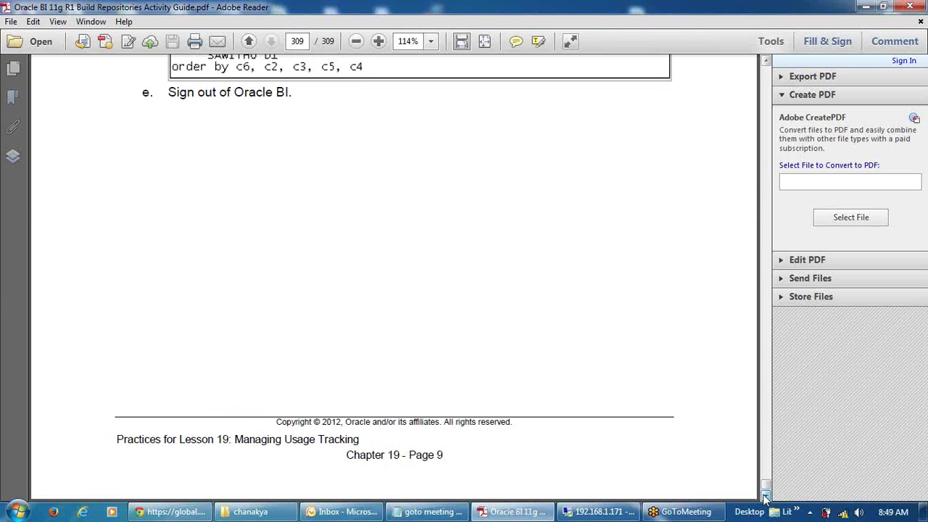
# Scroll back up to page 303, the Lesson 19 step describing the S_NQ_ACCT table.
pyautogui.scroll(15, 433, 350)
pyautogui.scroll(20, 433, 350)
pyautogui.scroll(20, 457, 360)
pyautogui.scroll(20, 455, 353)
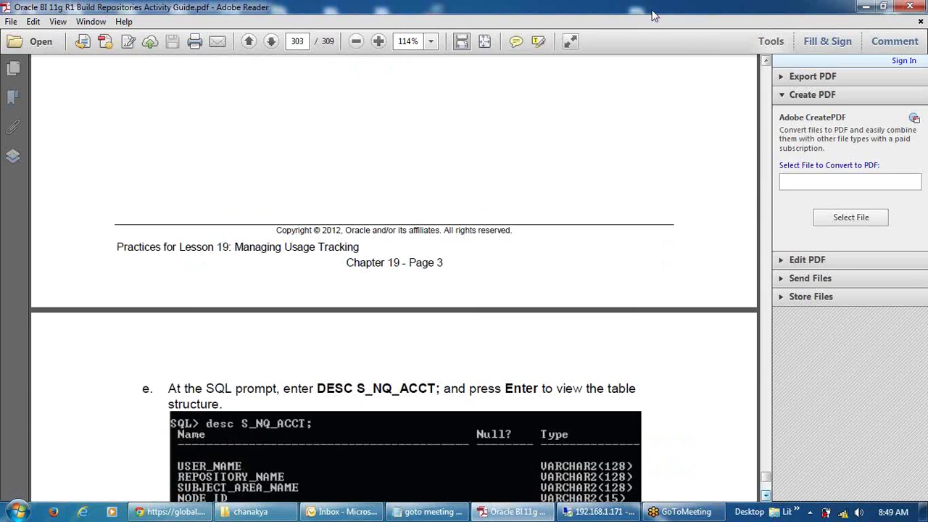